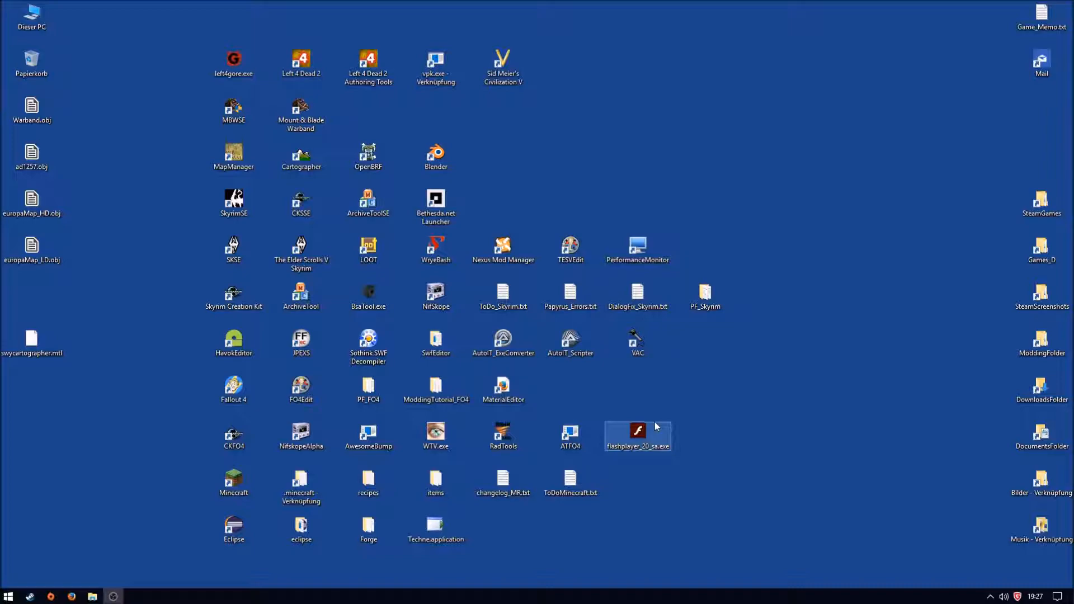
- Start Warband MapManager and launch Thorgrim's MapEditor from it
mouse_move(93, 596)
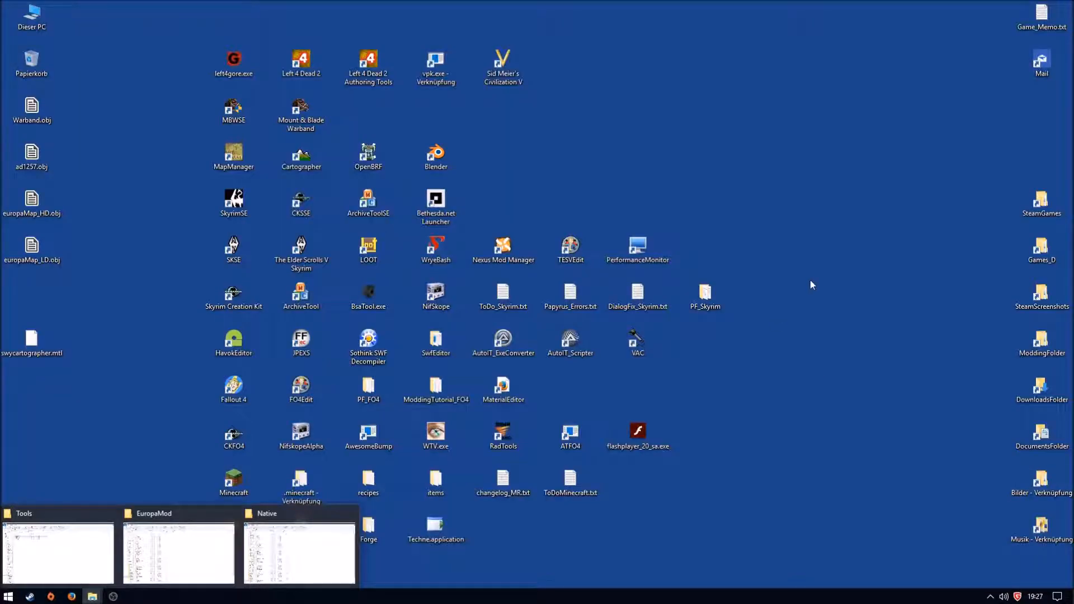
double_click(242, 148)
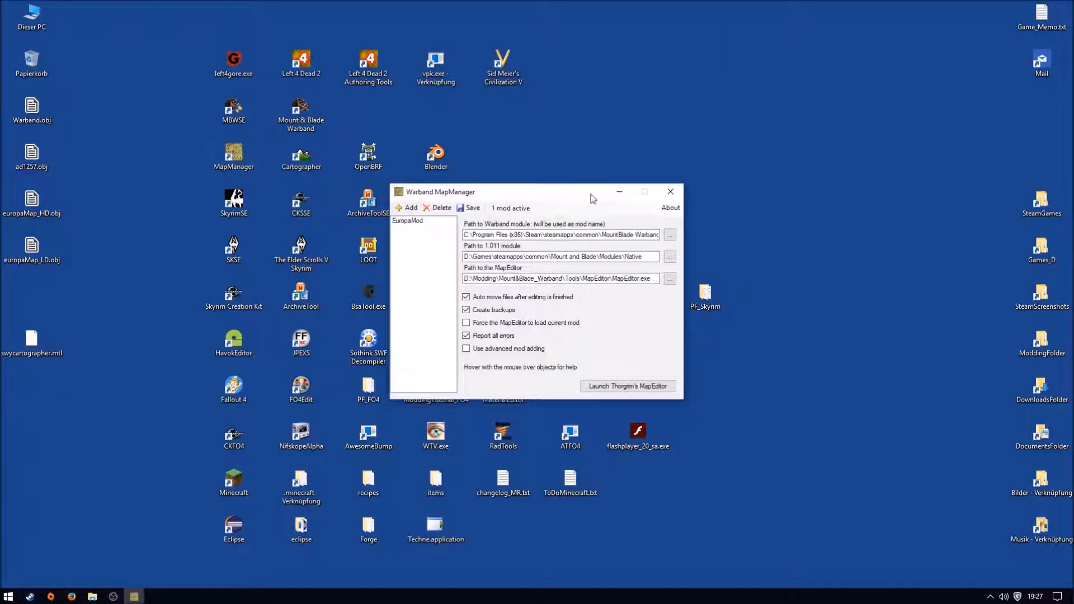
left_click(628, 387)
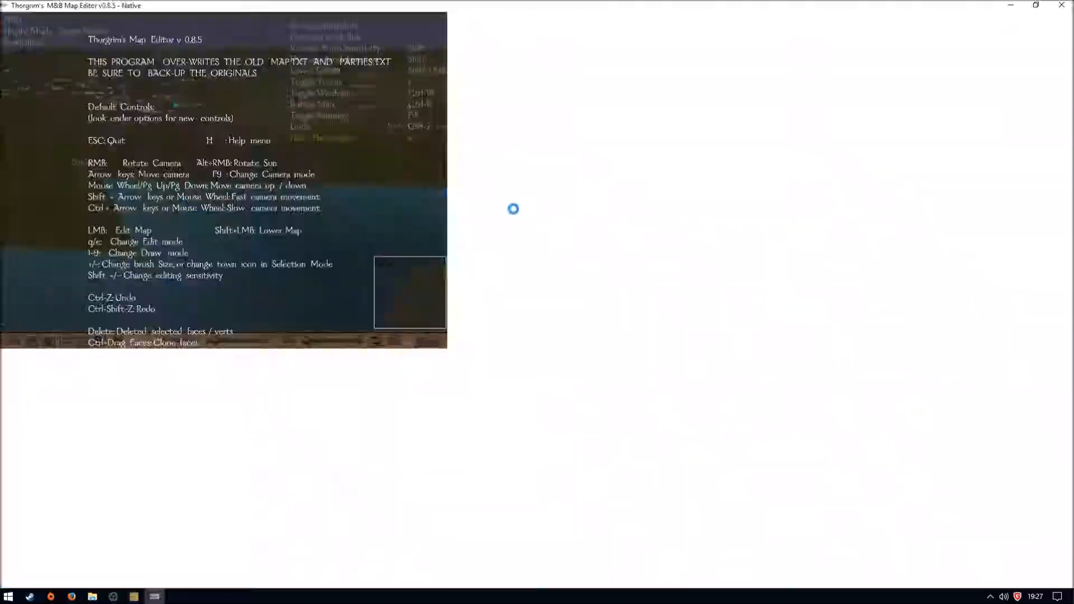
- Examine the map terrain from the towns across the water to the red and yellow strips at the map's edge
scroll(571, 384, "down", 6)
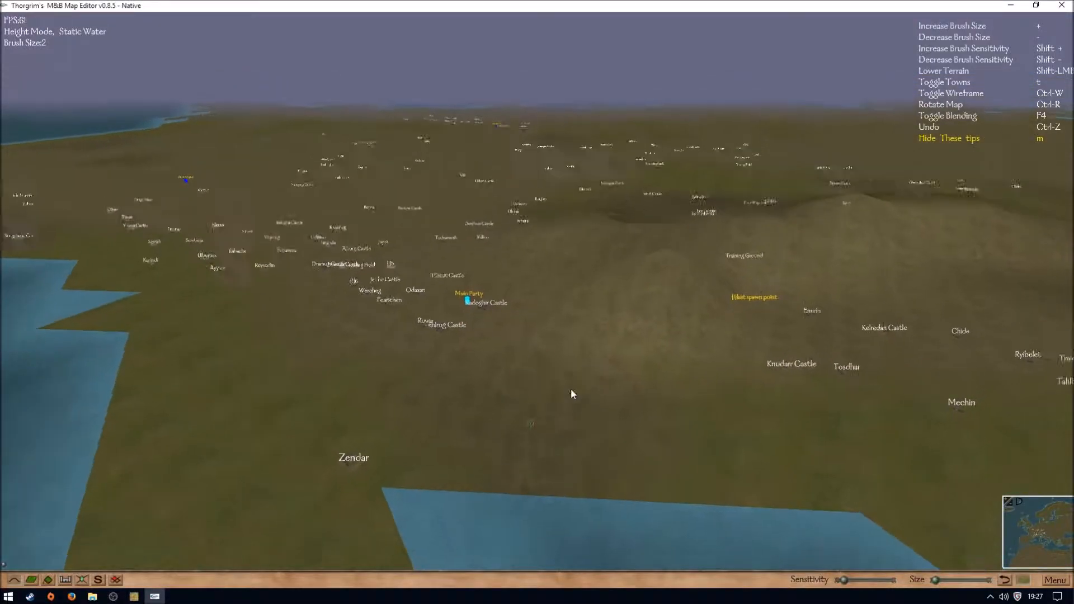
right_click_drag(573, 392, 336, 314)
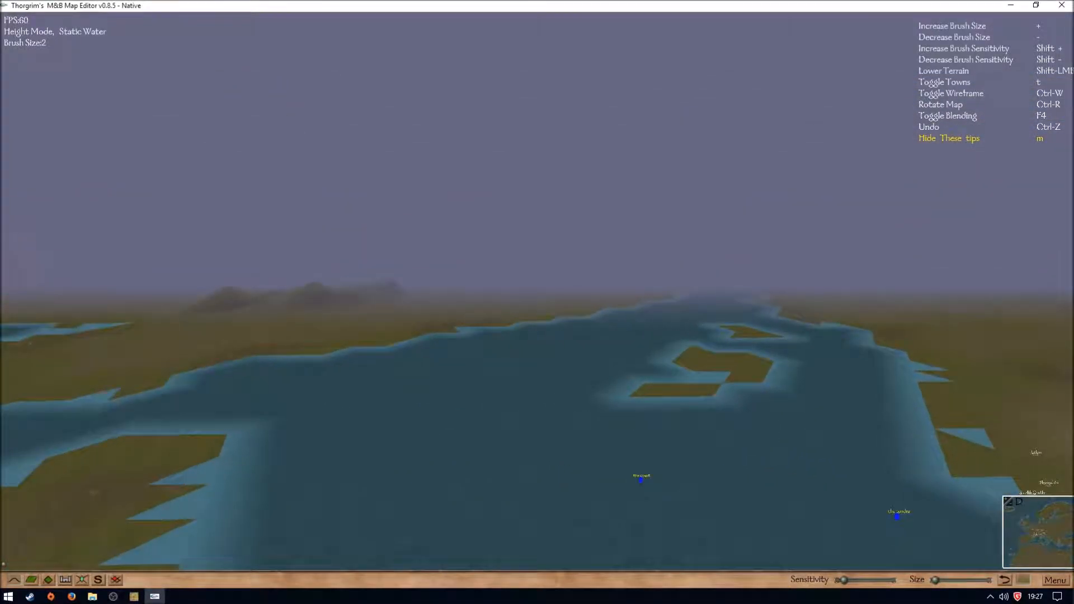
key("w")
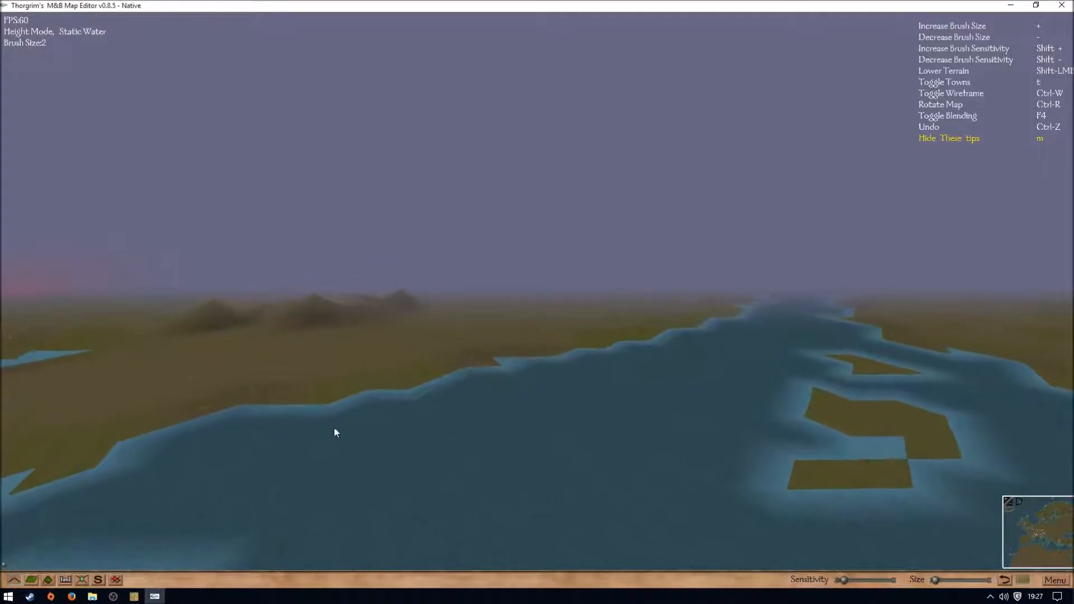
key("w")
key("a")
right_click_drag(701, 401, 645, 393)
key("w")
key("d")
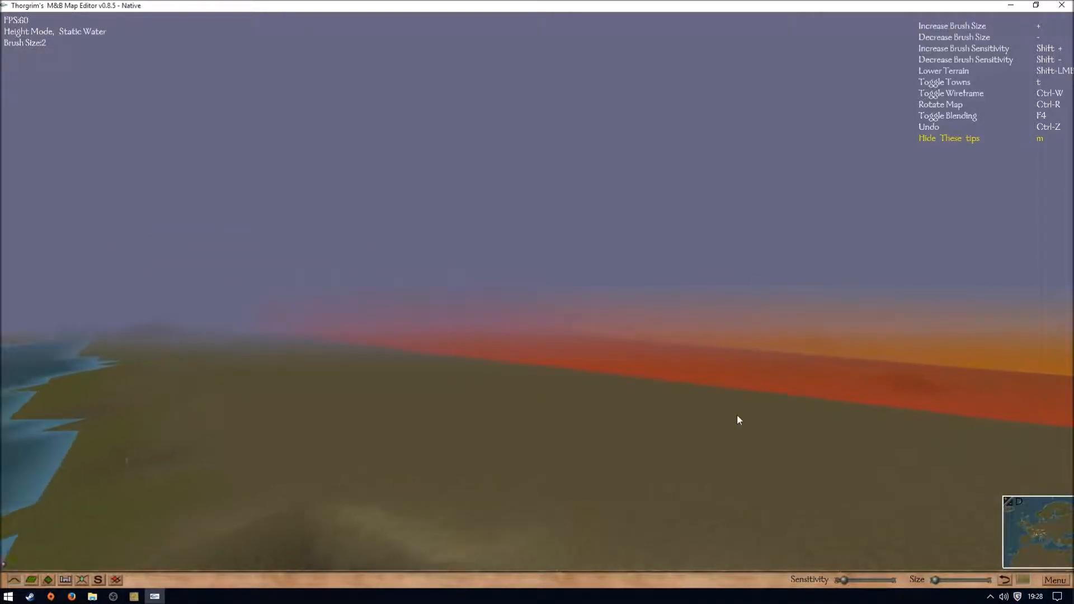
key("w")
key("d")
right_click_drag(720, 429, 951, 450)
key("d")
key("w")
key("d")
key("a")
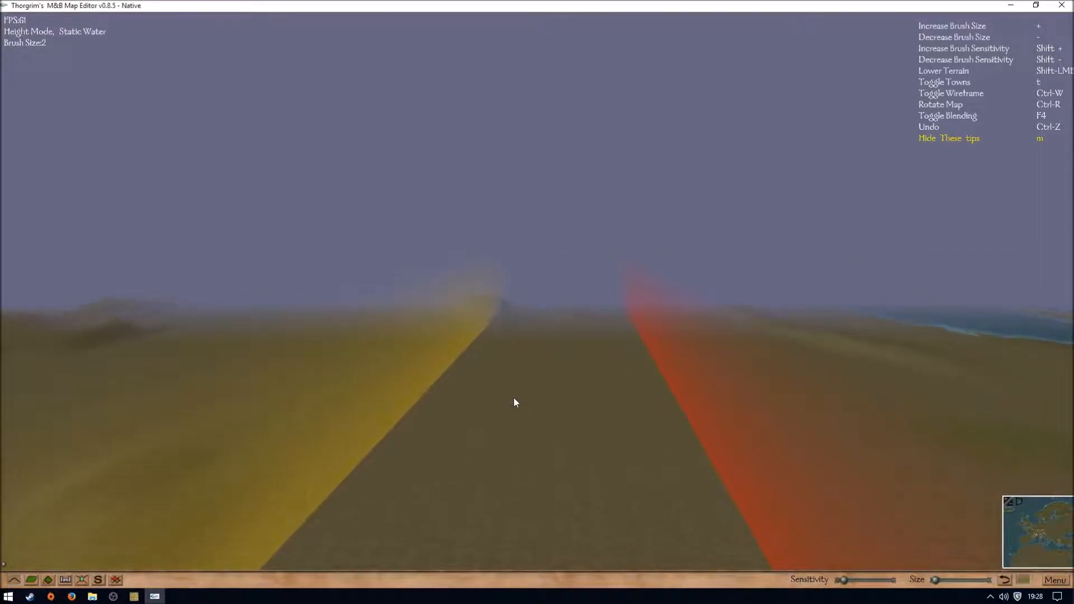
key("w")
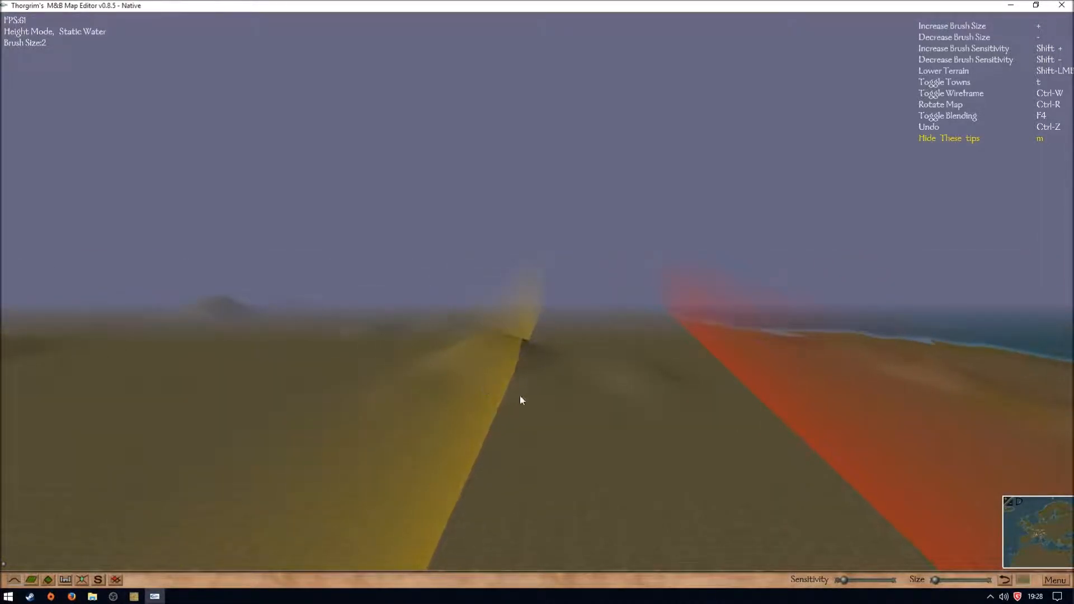
right_click_drag(492, 386, 537, 386)
key("w")
key("d")
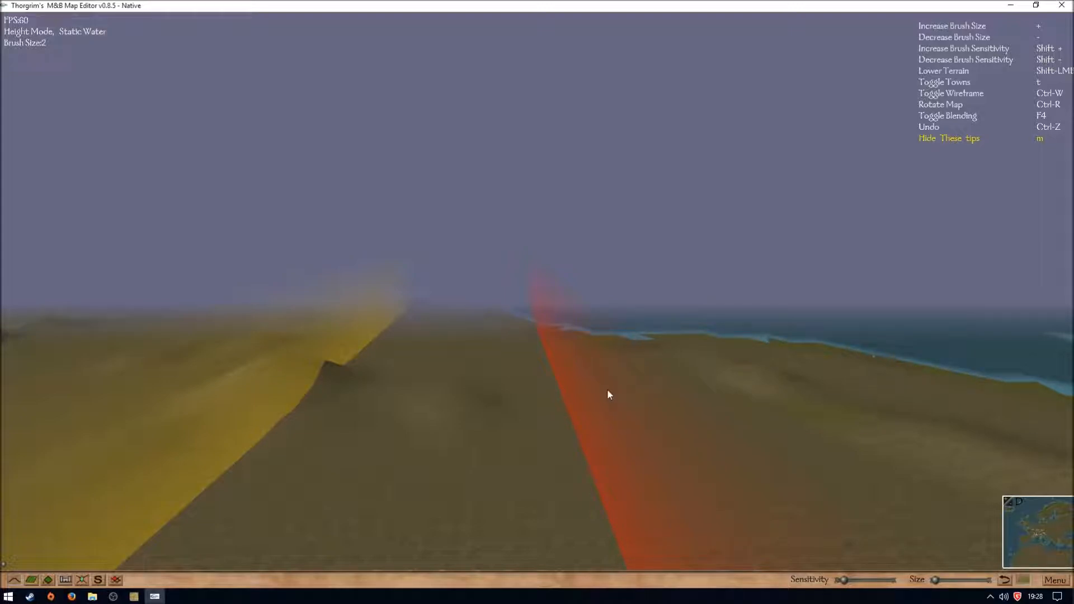
- Examine the coastlines, islands and town placement across the map's interior
key("d")
right_click_drag(593, 386, 690, 385)
key("w")
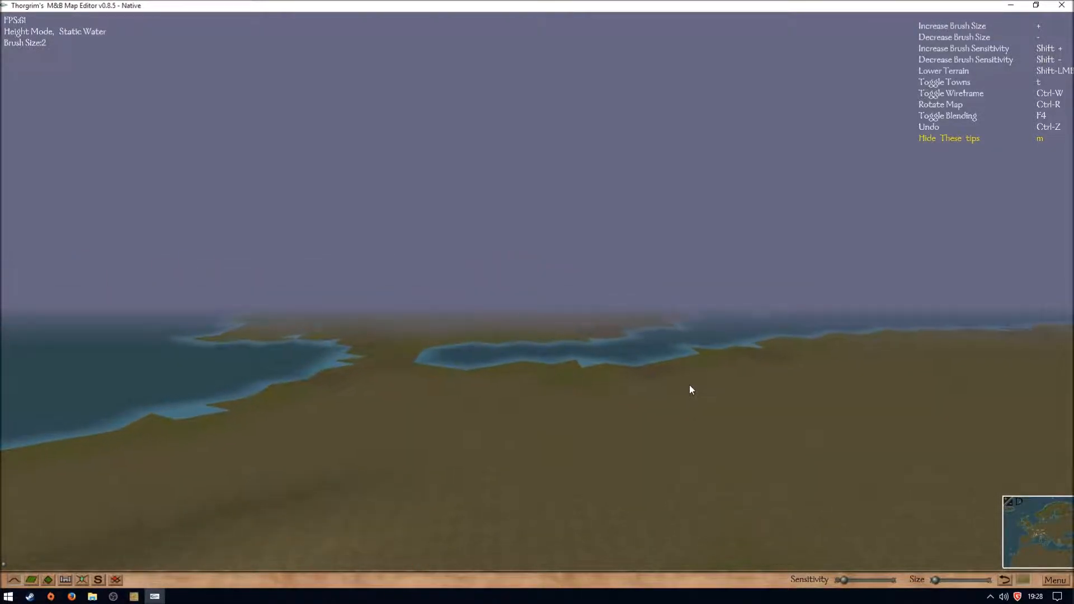
key("w")
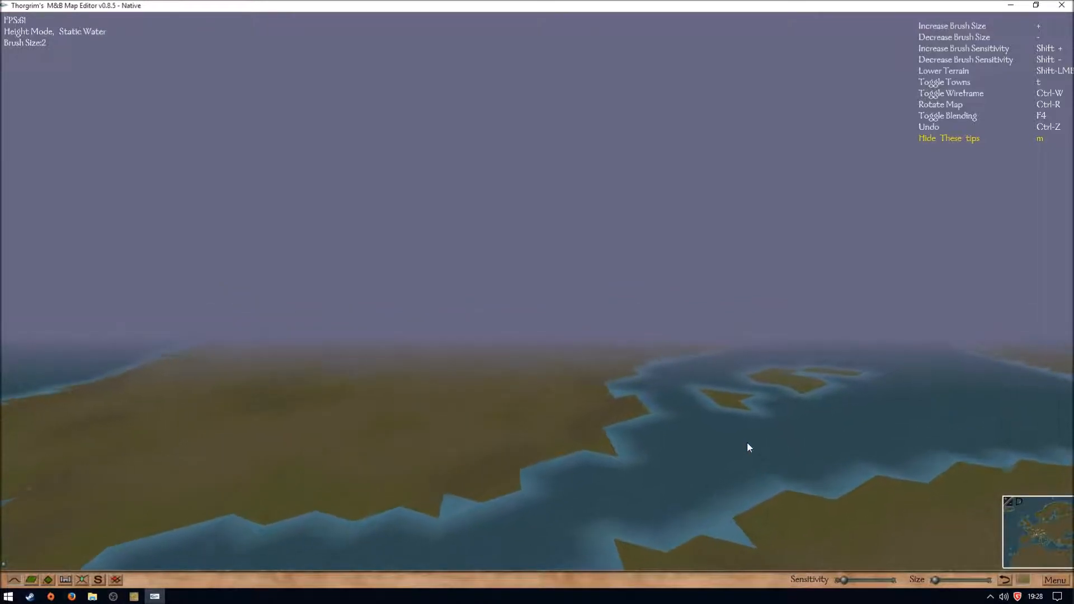
key("w")
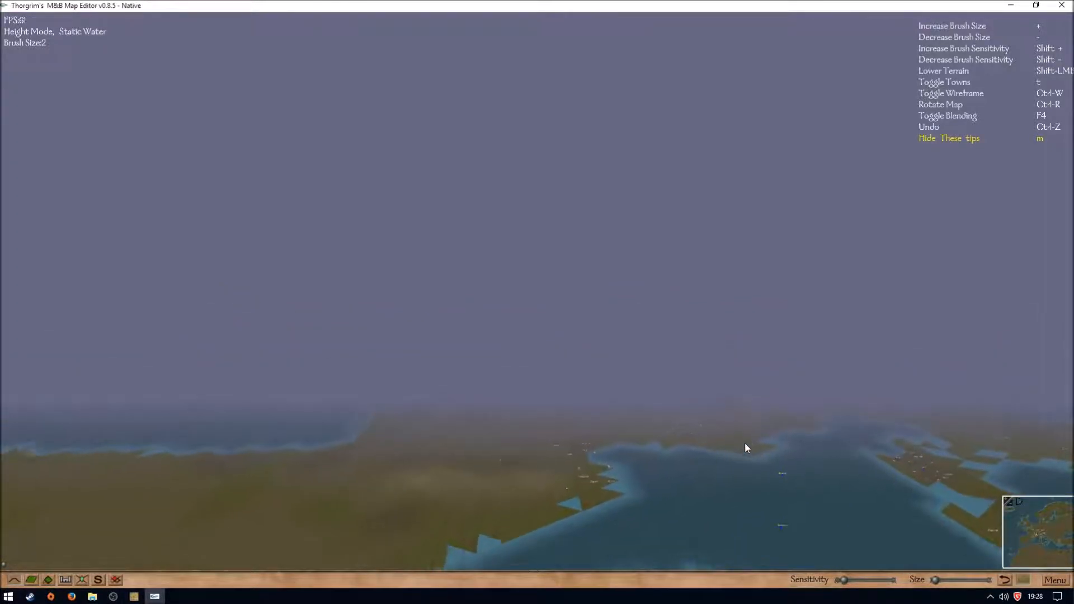
key("w")
right_click_drag(795, 407, 743, 412)
key("d")
key("s")
key("d")
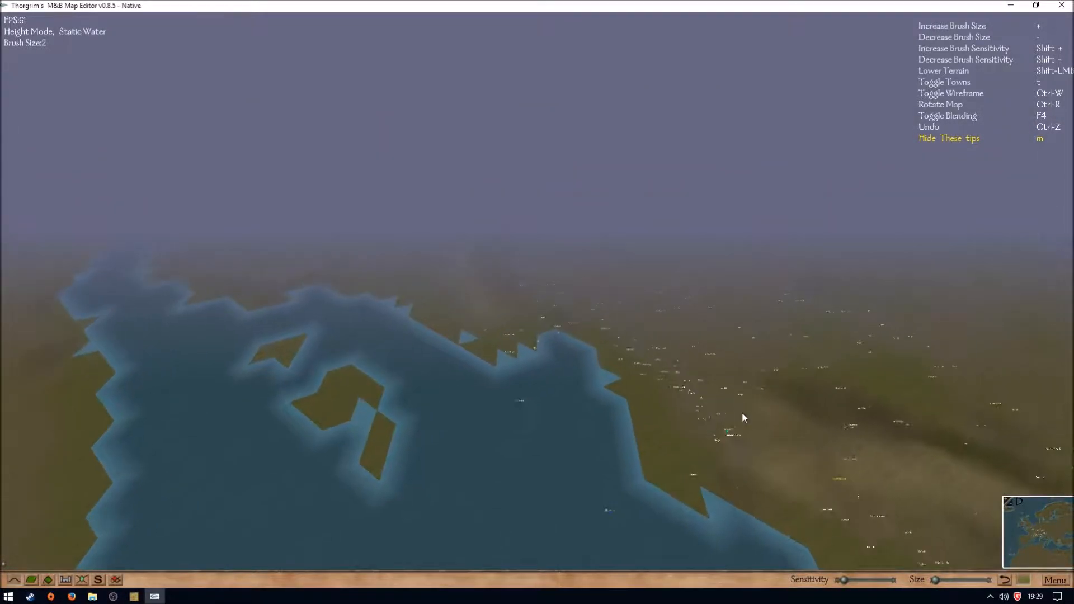
key("w")
key("w")
right_click_drag(740, 415, 741, 417)
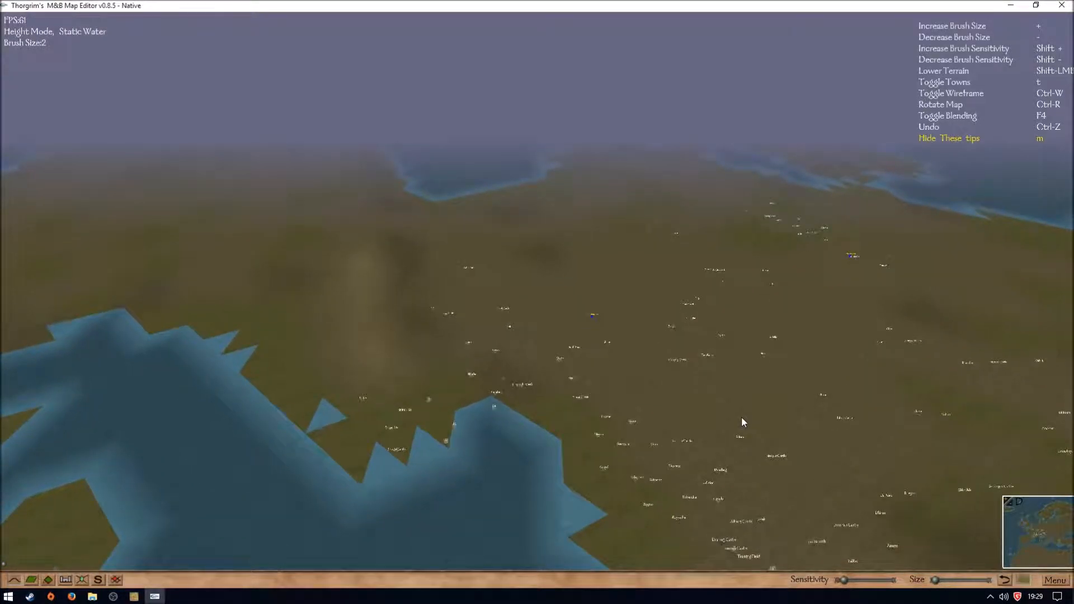
- Switch to vertex mode and inspect the vertex grid around the coast, including the full-map overview
left_click(81, 580)
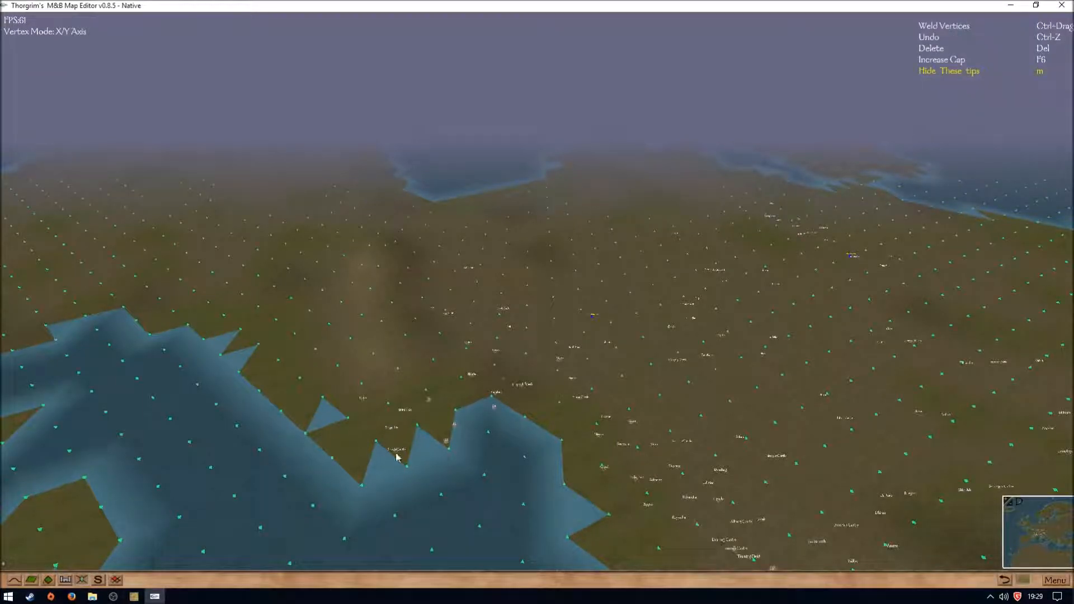
right_click_drag(511, 399, 498, 439)
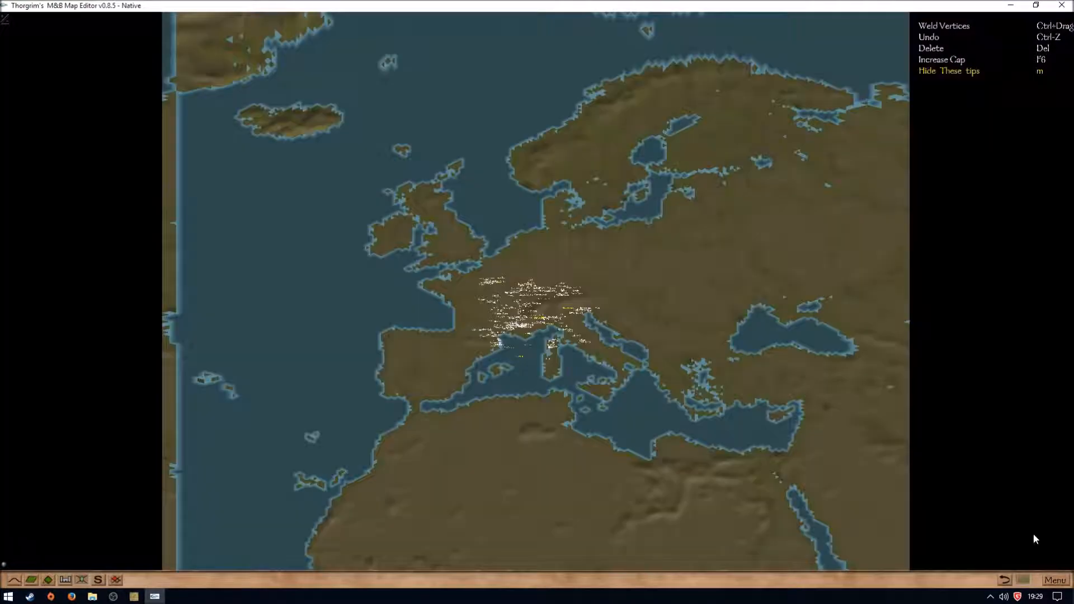
left_click(1037, 538)
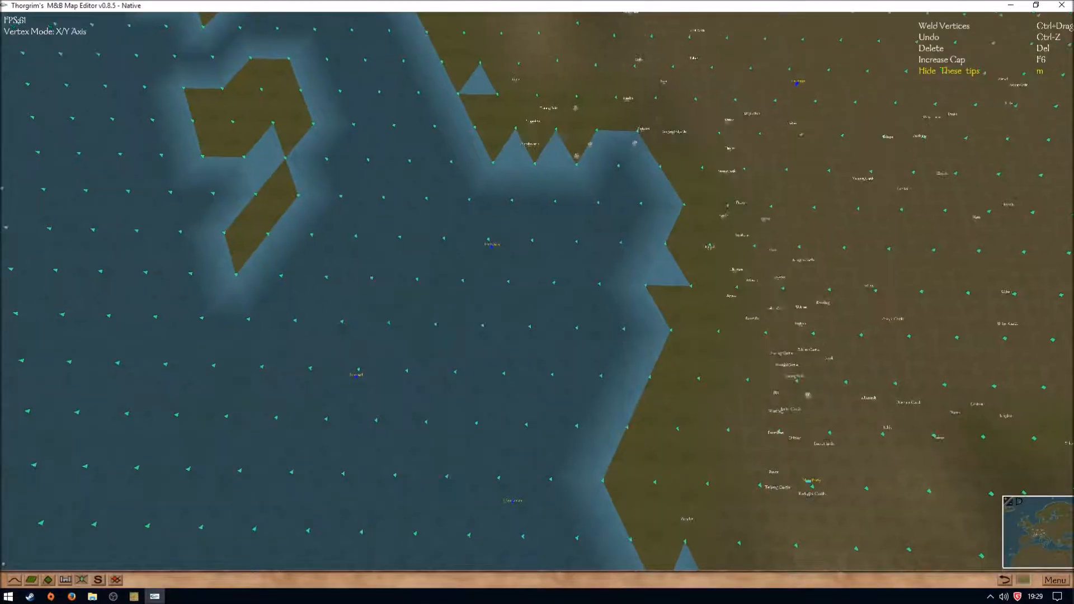
right_click_drag(783, 392, 814, 339)
mouse_move(507, 303)
right_mouse_down()
mouse_move(541, 415)
mouse_move(526, 300)
right_mouse_up()
scroll(526, 300, "up", 3)
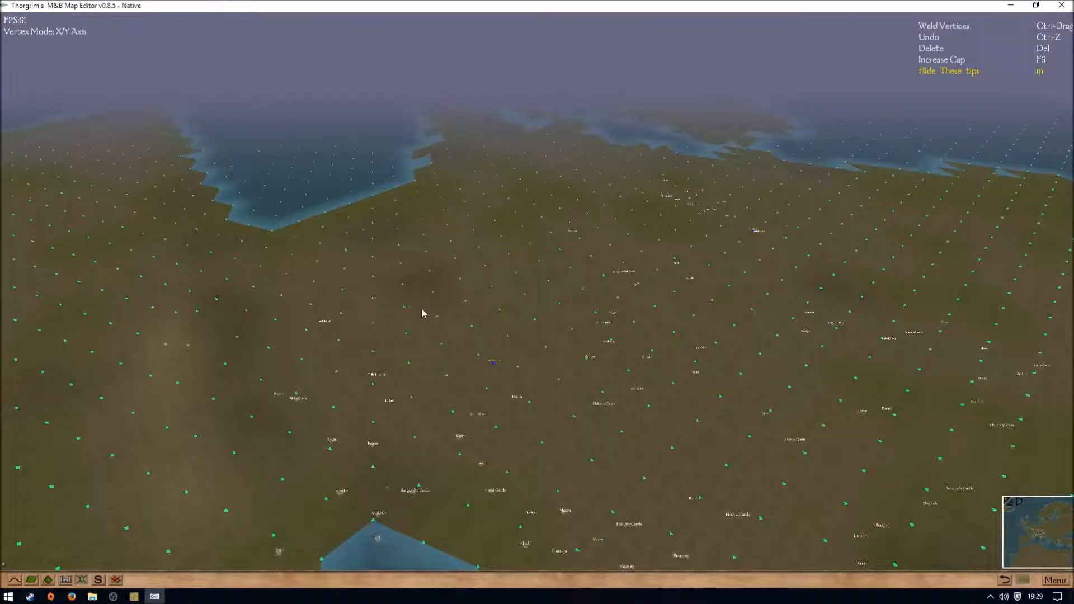
scroll(421, 311, "up", 5)
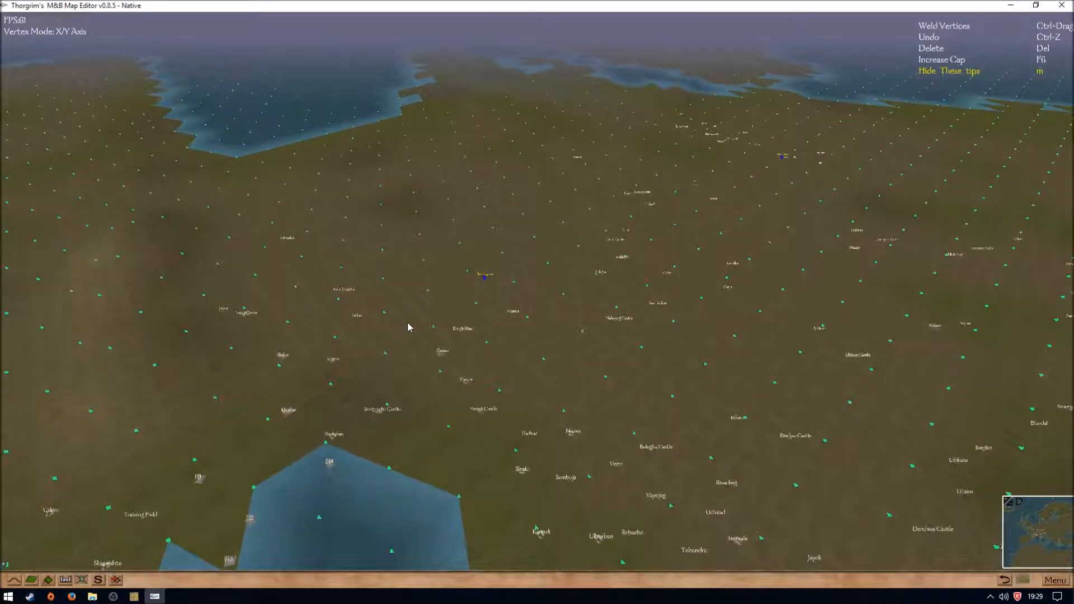
right_click_drag(470, 321, 514, 320)
scroll(515, 320, "up", 3)
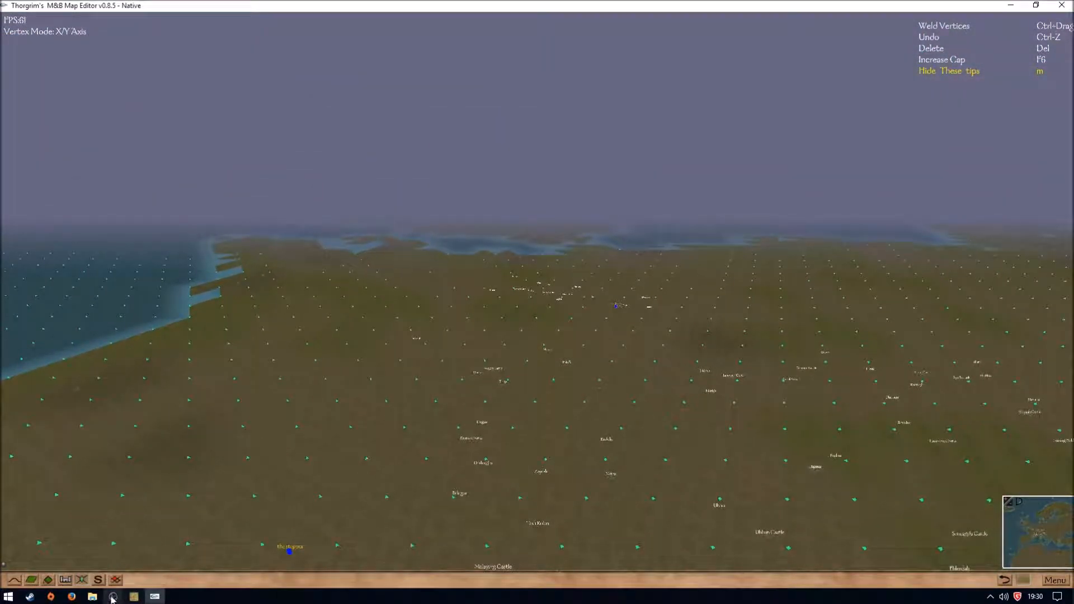
- Inspect the vertex grid along the land and jagged coasts beyond the towns
right_click_drag(608, 426, 587, 428)
key("w")
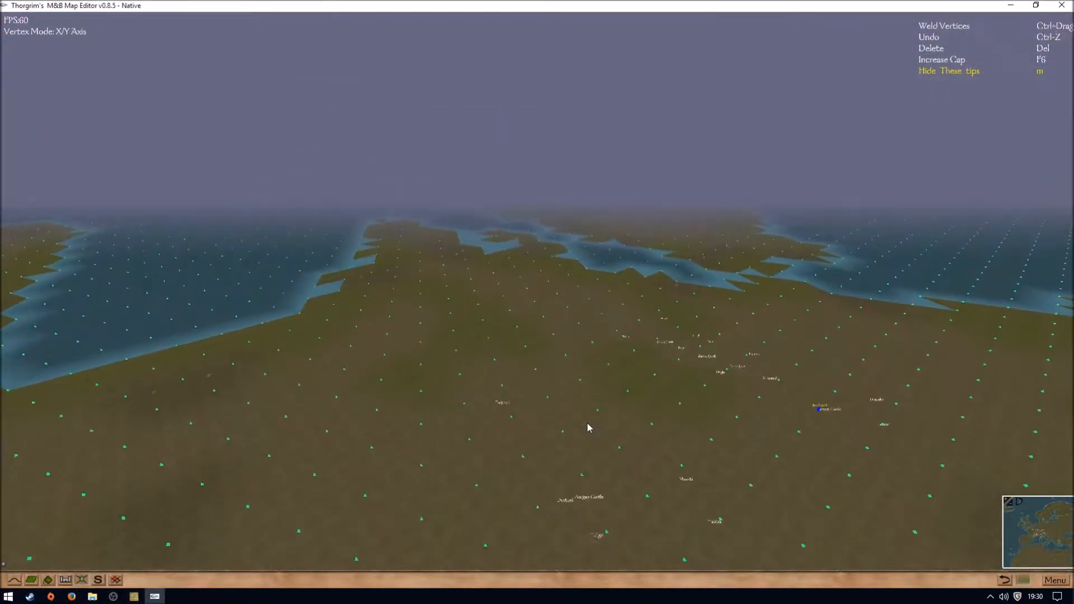
key("w")
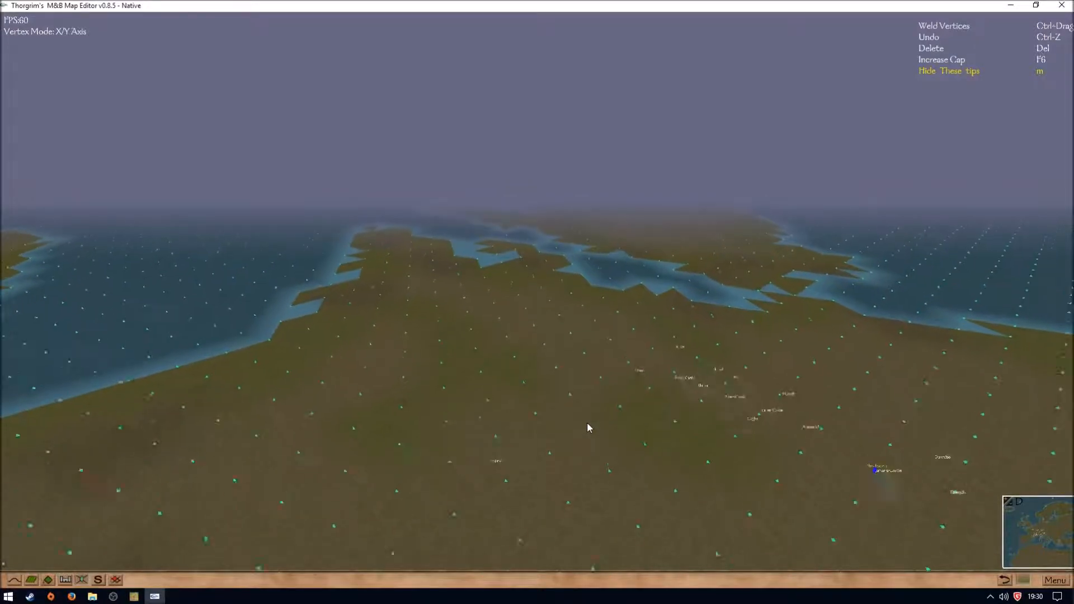
key("d")
right_click_drag(588, 424, 685, 426)
key("w")
right_click_drag(520, 427, 543, 425)
key("w")
- Close Thorgrim's MapEditor and Warband MapManager
left_click(1061, 5)
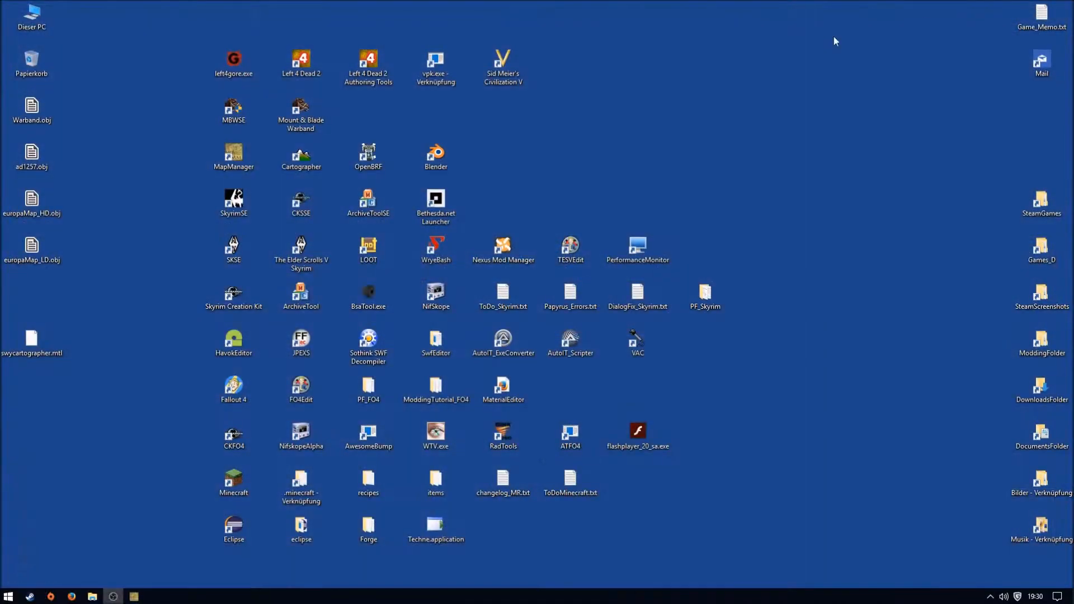
left_click(671, 191)
left_click(232, 487)
left_click(133, 546)
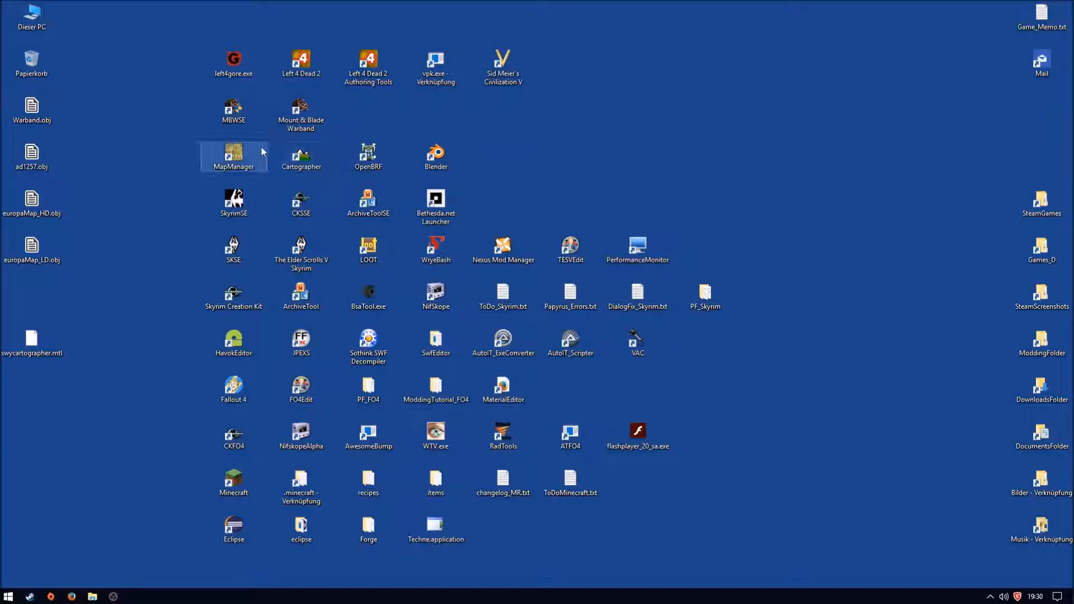
- Open Cartographer and arrange its map and log windows so that both can be seen
double_click(303, 163)
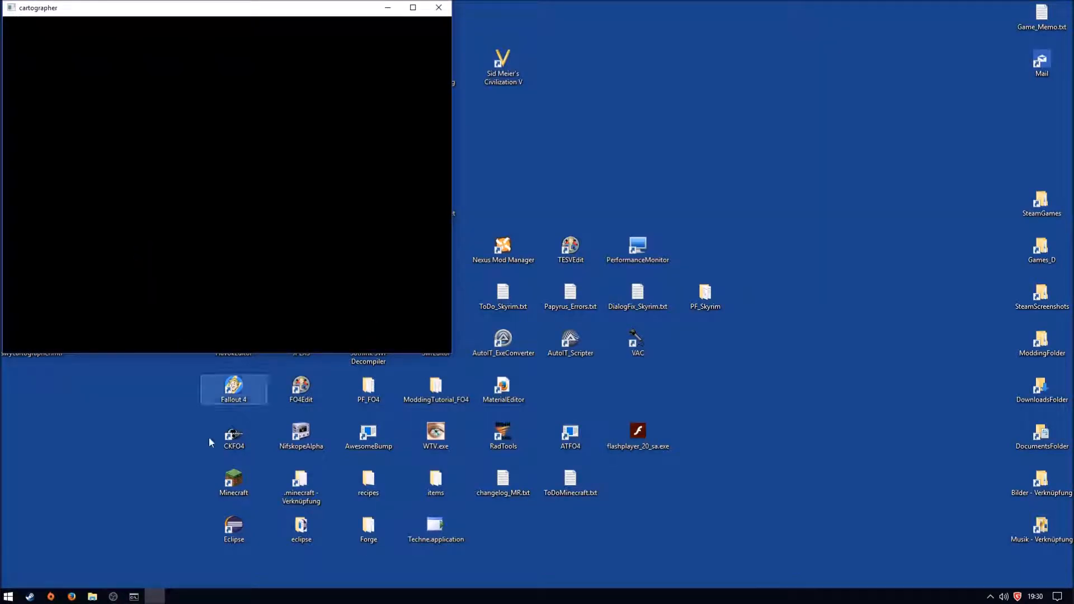
left_click_drag(276, 12, 540, 56)
left_click_drag(456, 53, 667, 62)
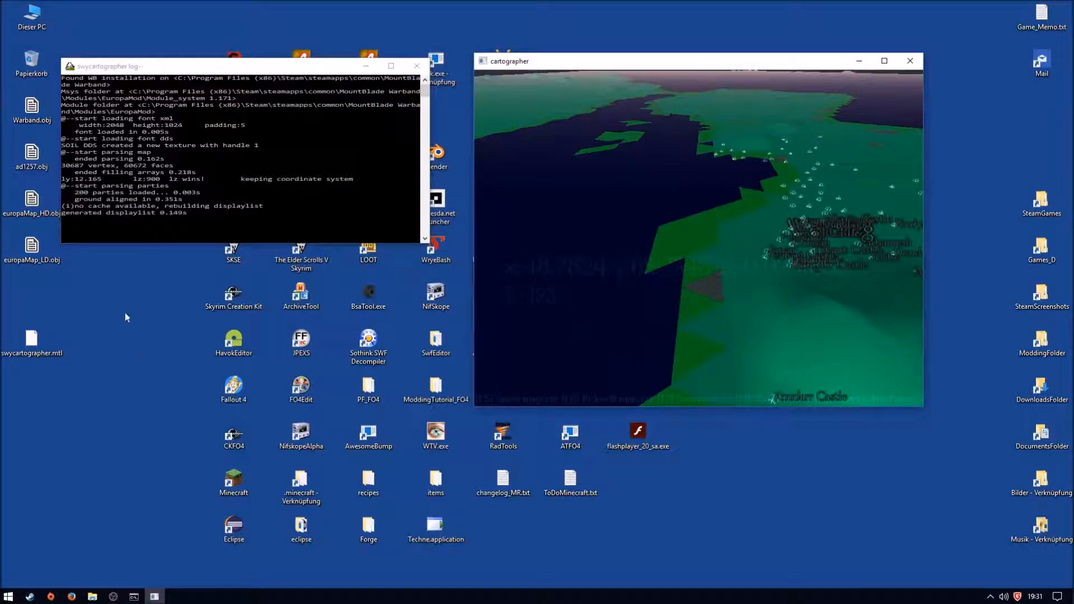
left_click_drag(246, 67, 343, 55)
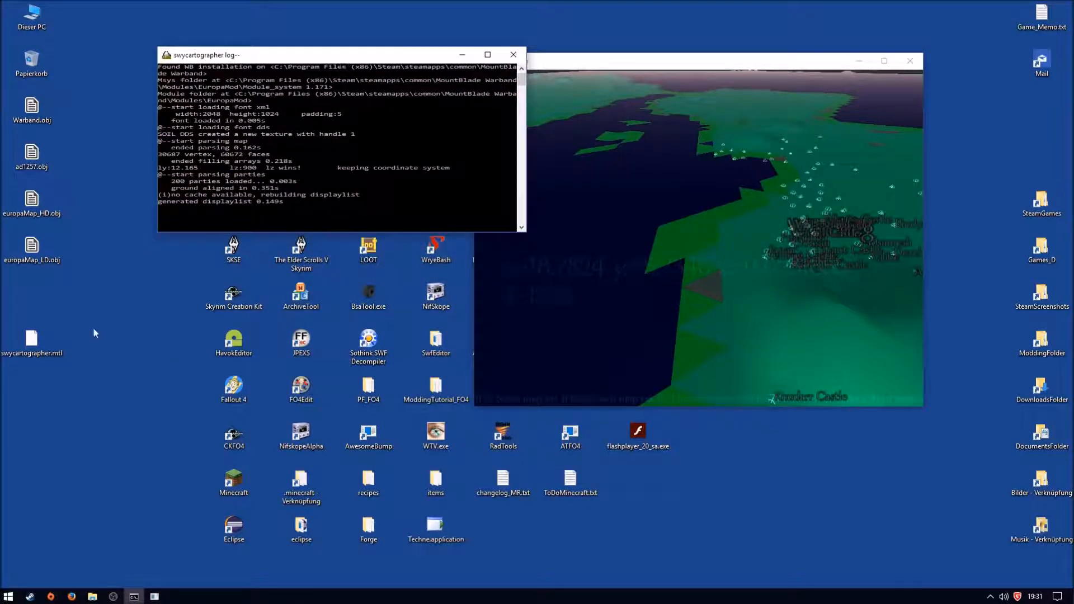
left_click_drag(672, 66, 502, 65)
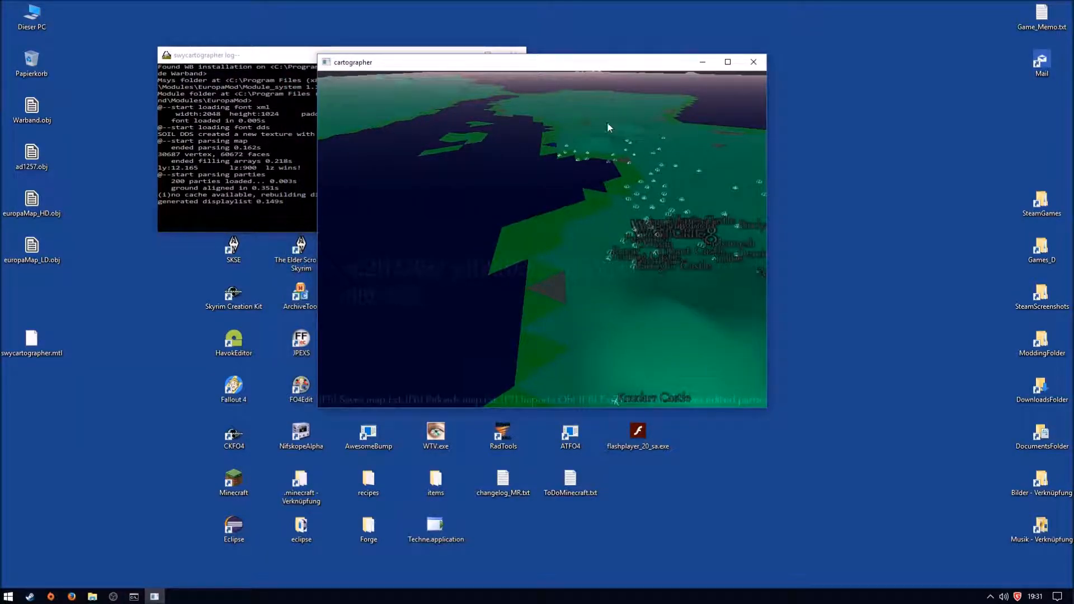
- Examine the loaded map around Khudan and Curaw in Cartographer
key("F8")
left_click(806, 354)
scroll(625, 178, "up", 1)
left_click_drag(626, 180, 566, 350)
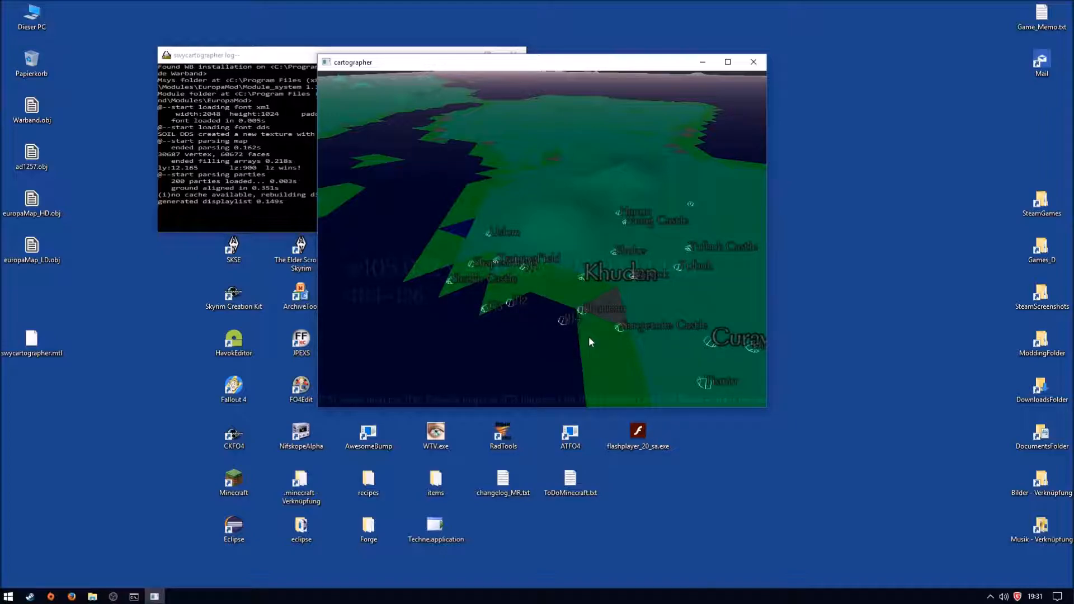
scroll(540, 317, "down", 3)
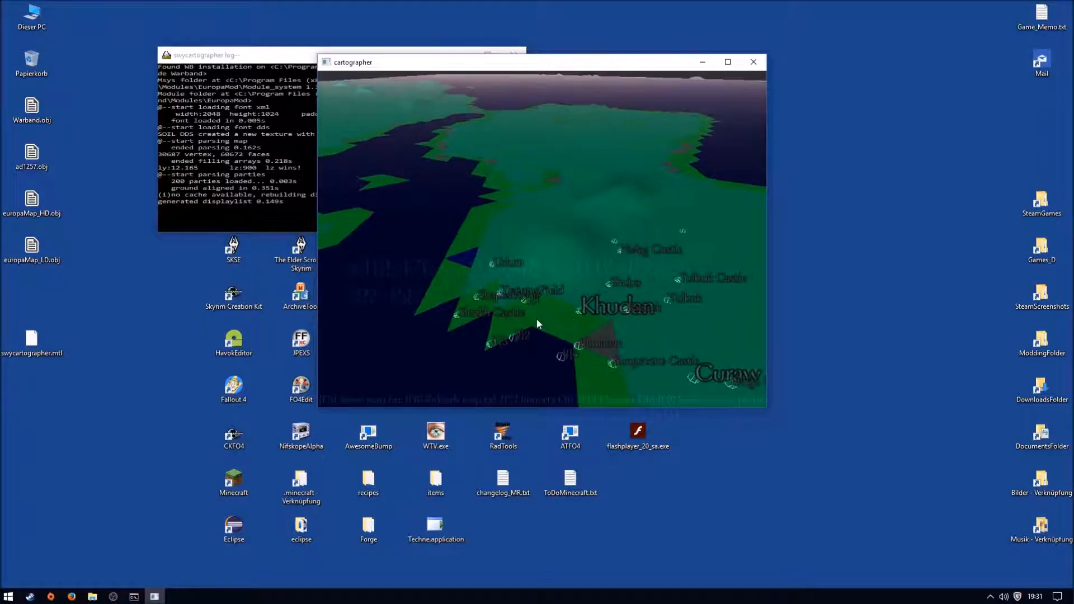
left_click_drag(592, 313, 587, 291)
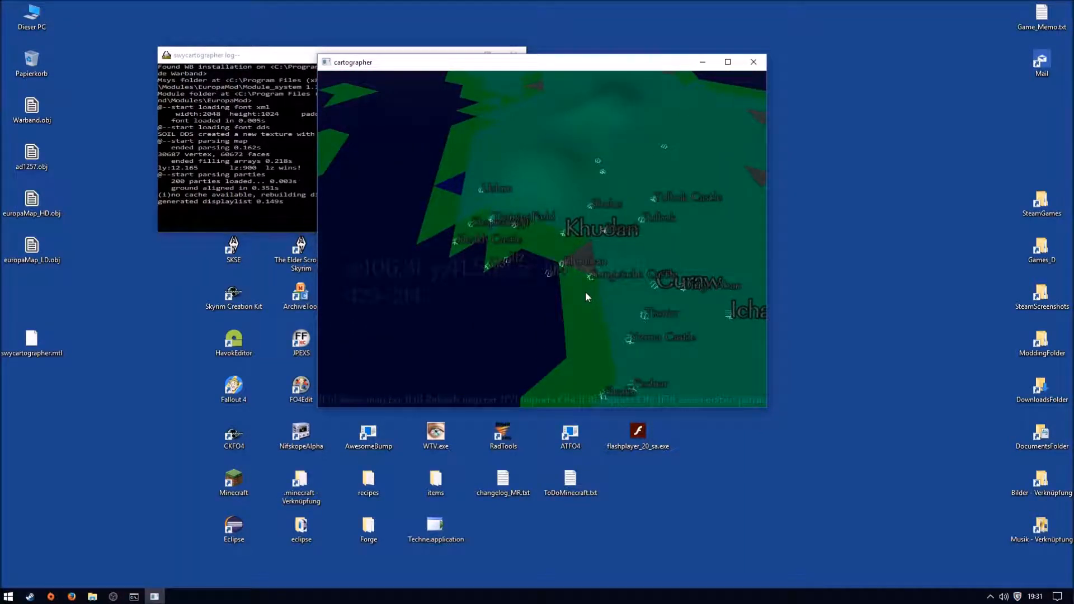
key("F7")
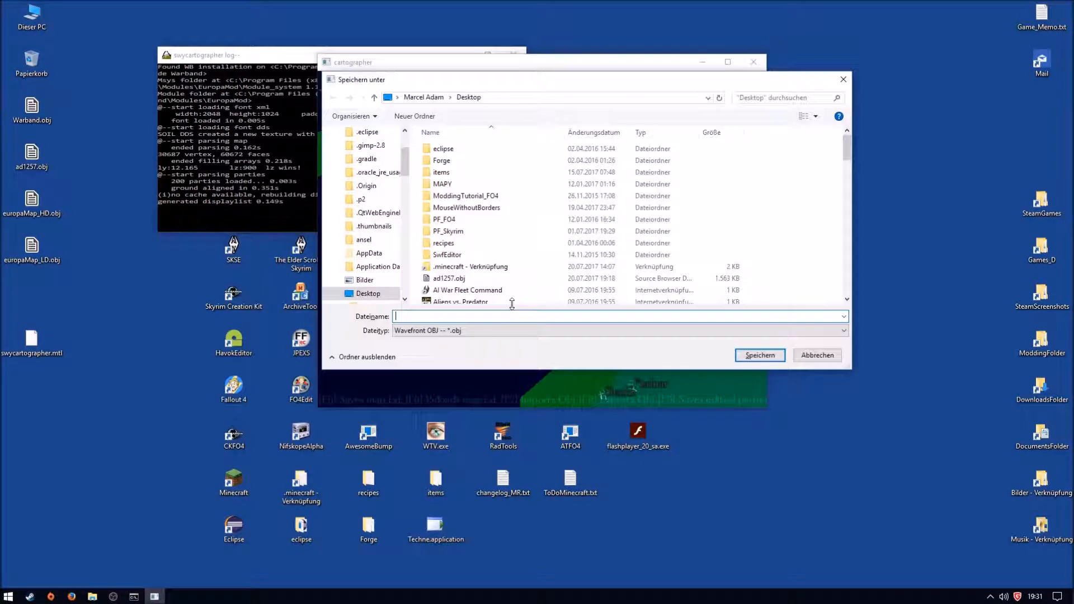
type("europ")
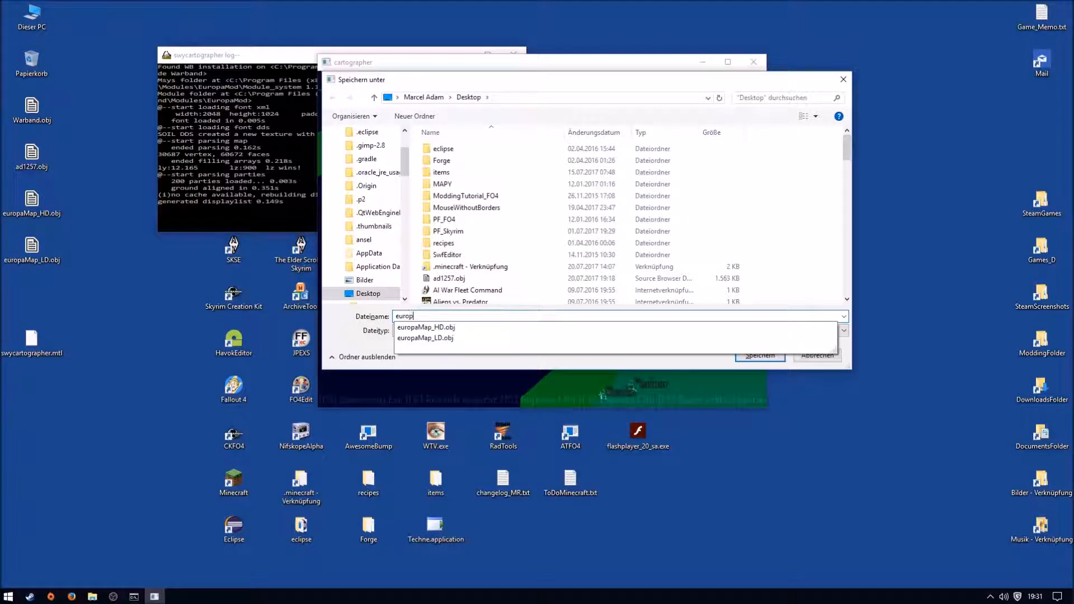
type("aMap.obj")
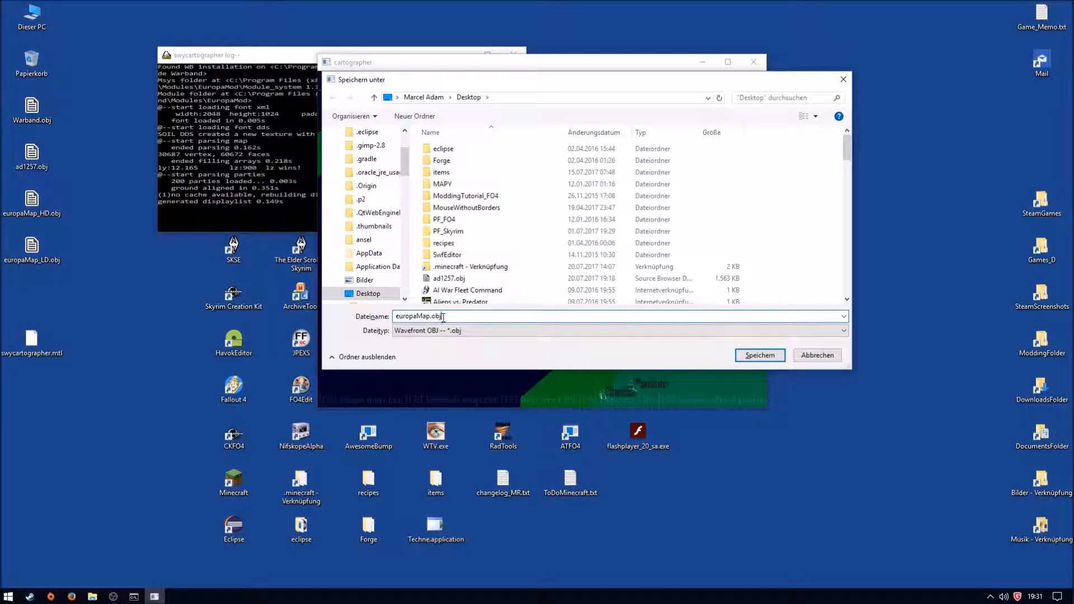
left_click_drag(442, 316, 394, 317)
left_click(400, 321)
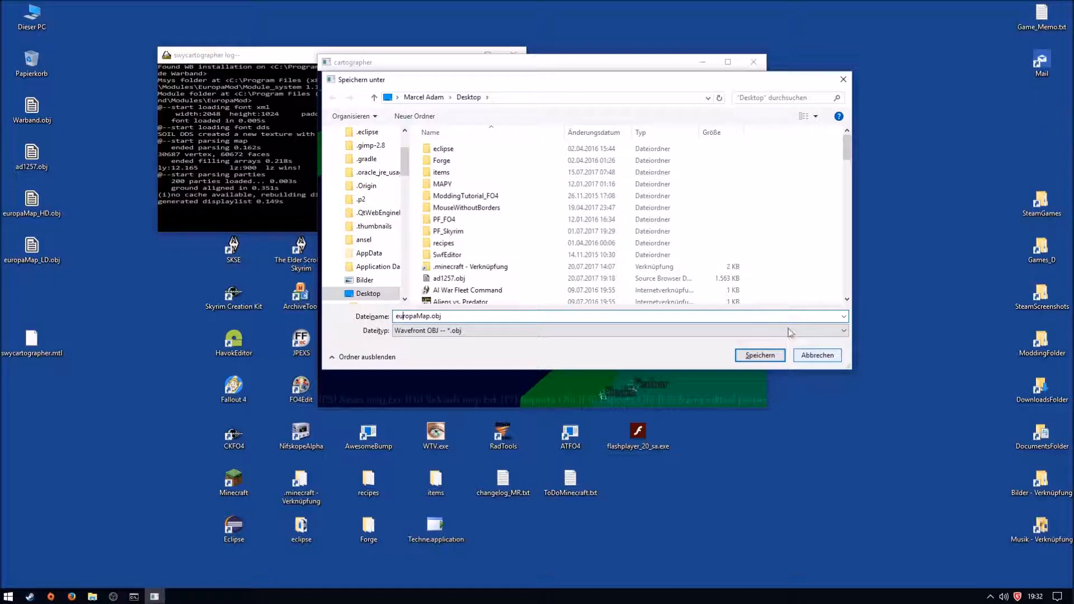
left_click(817, 356)
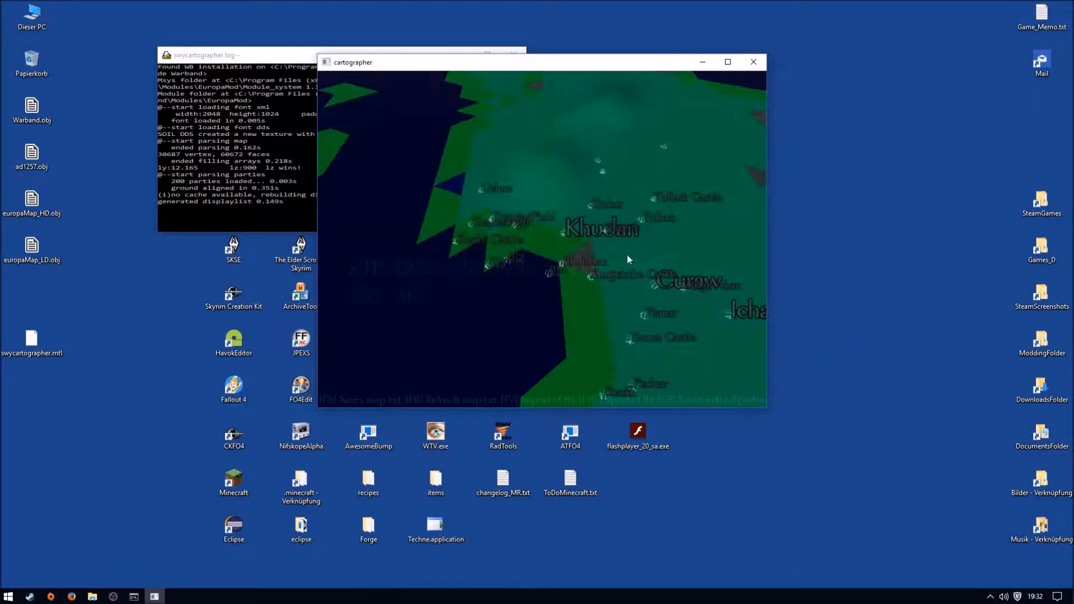
- Close Cartographer and place swycartographer.mtl directly below europaMap_LD.obj on the desktop
left_click(755, 63)
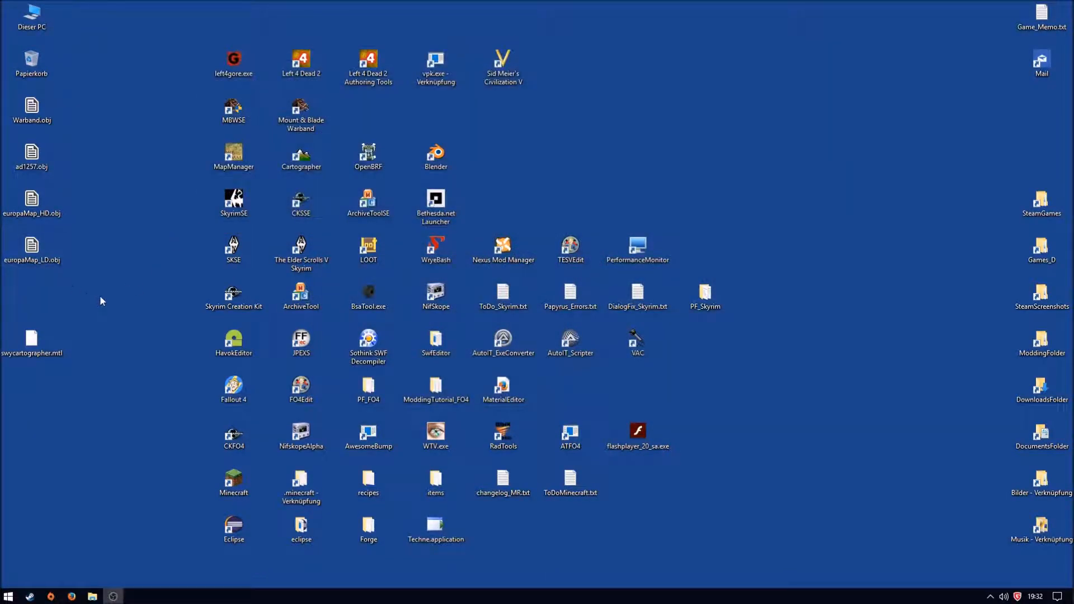
left_click(31, 203)
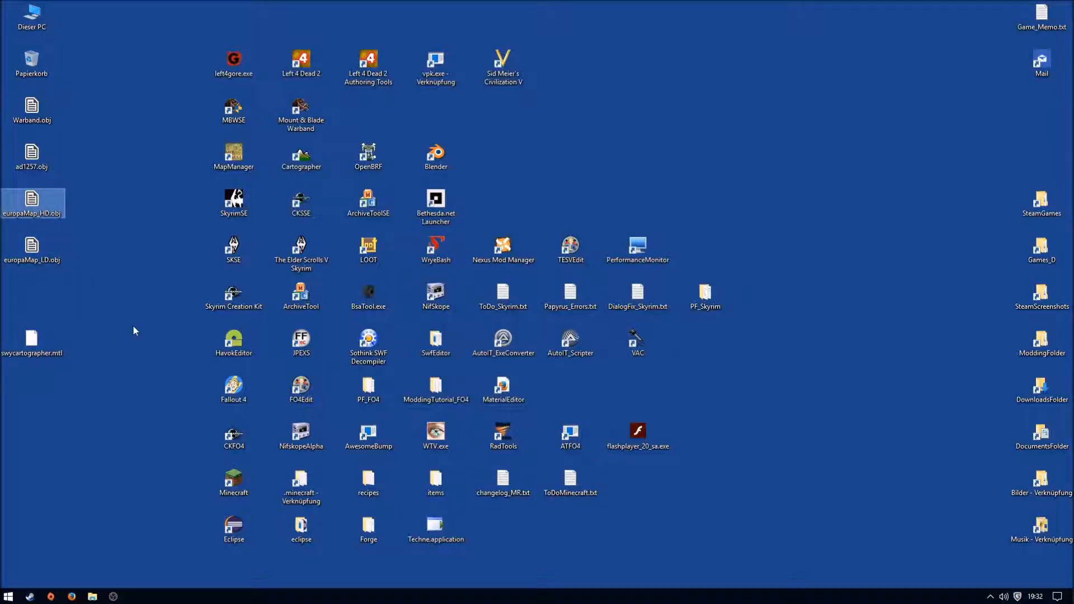
mouse_move(48, 210)
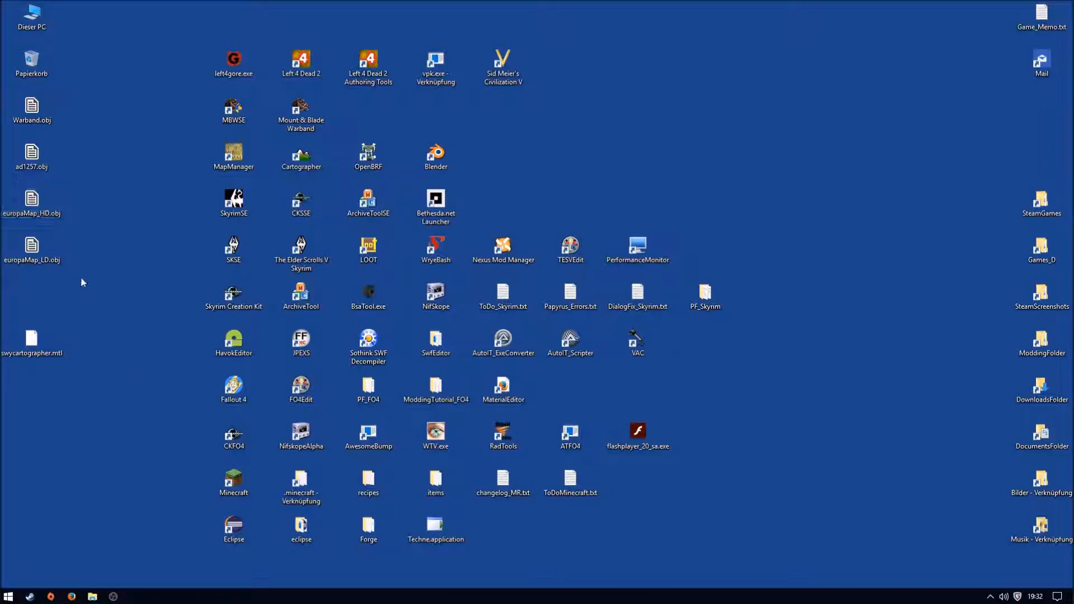
left_click_drag(39, 327, 40, 284)
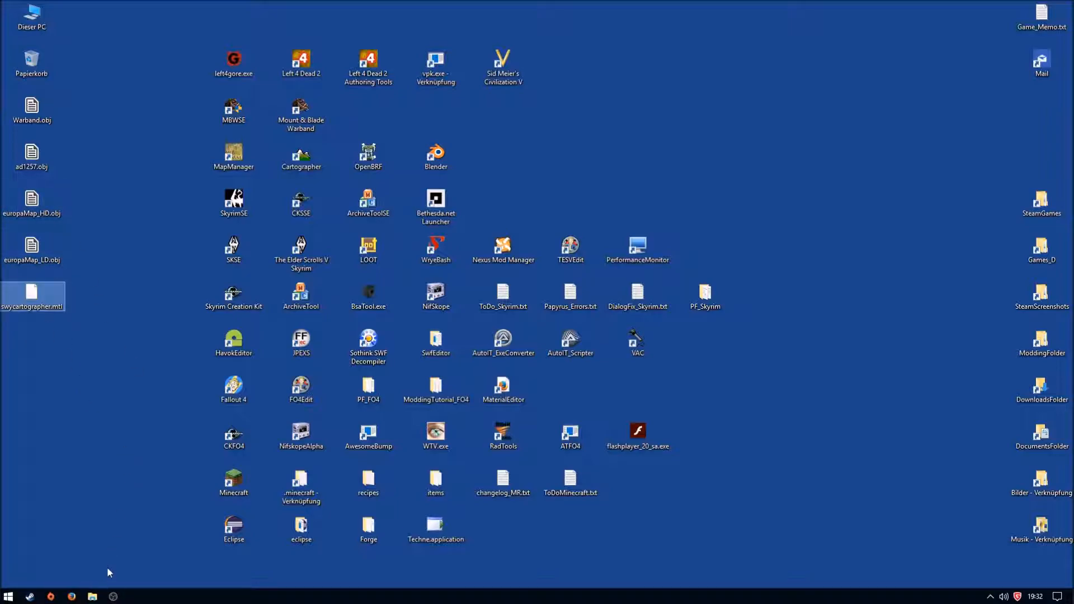
left_click(29, 207)
left_click(36, 255)
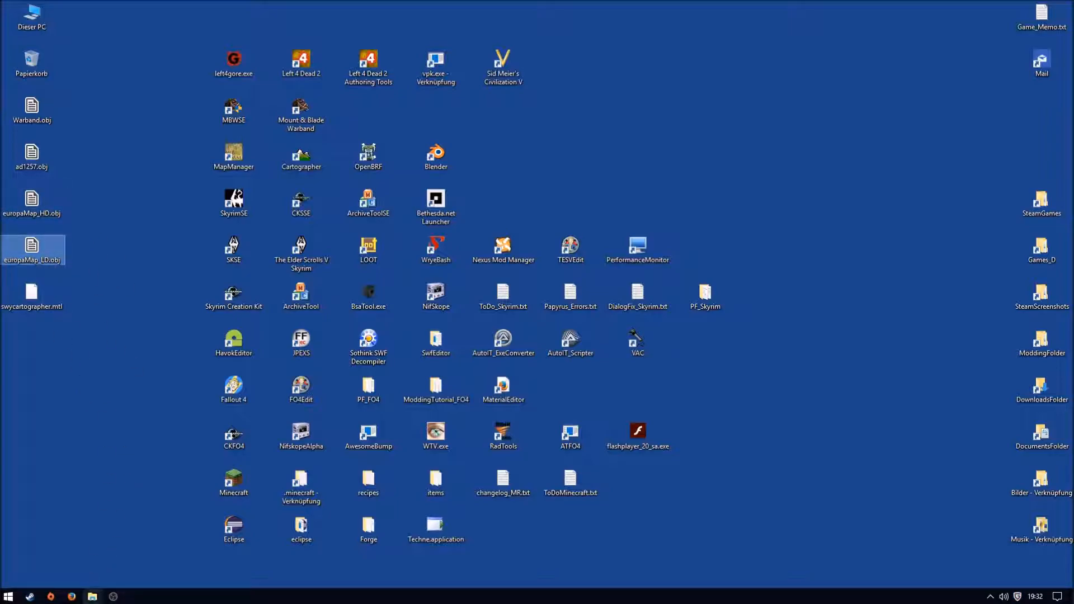
- Check the map_HD.txt and map_LD.txt files in the Mount&Blade_Warband Project folder in File Explorer, and return to the desktop
left_click(93, 596)
key("BackSpace")
double_click(154, 134)
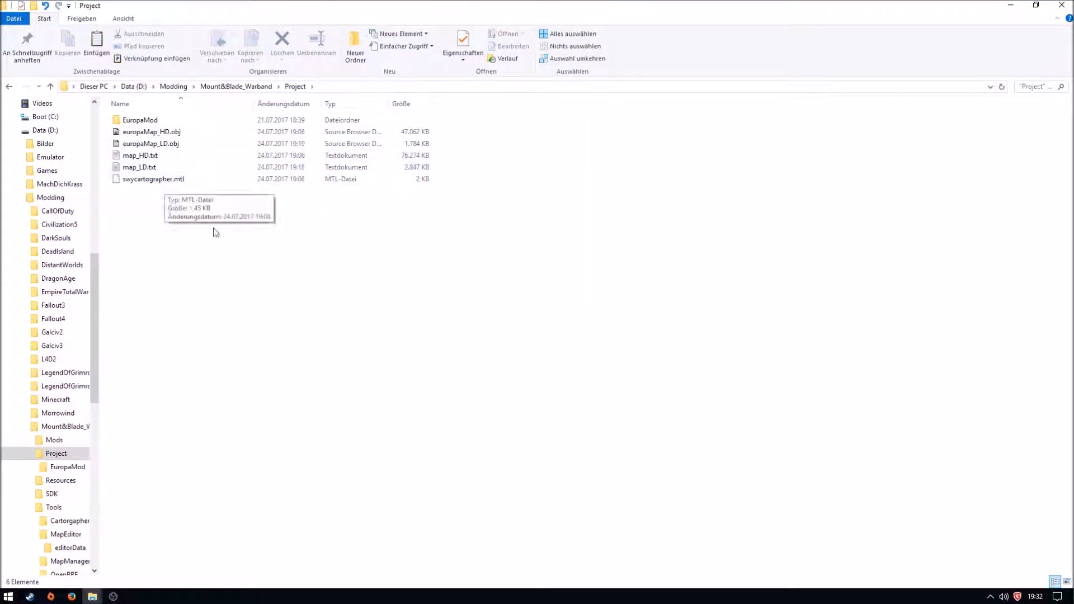
left_click(154, 155)
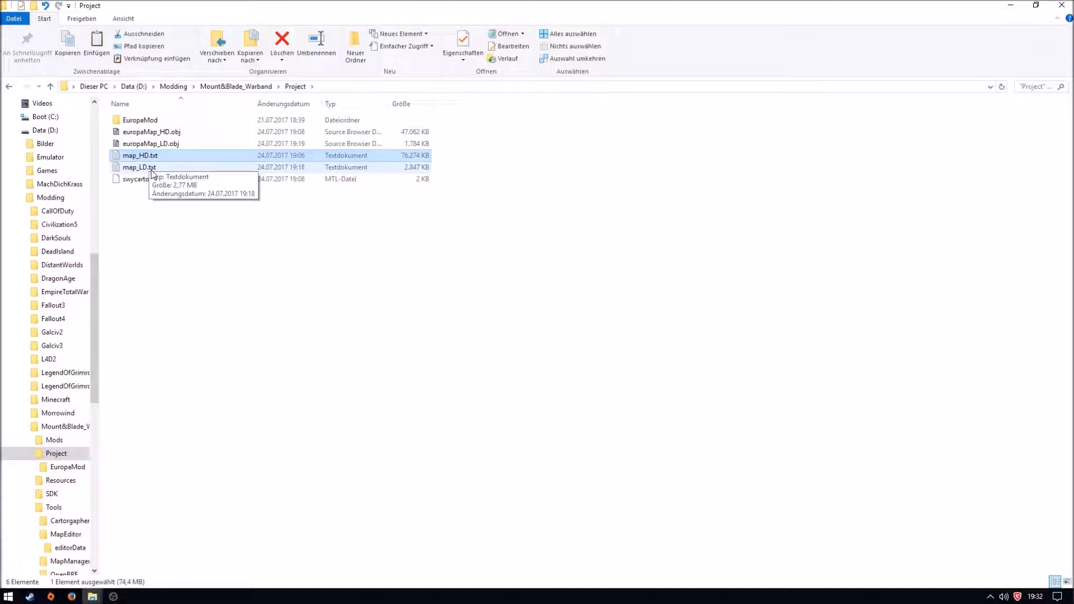
left_click(152, 169)
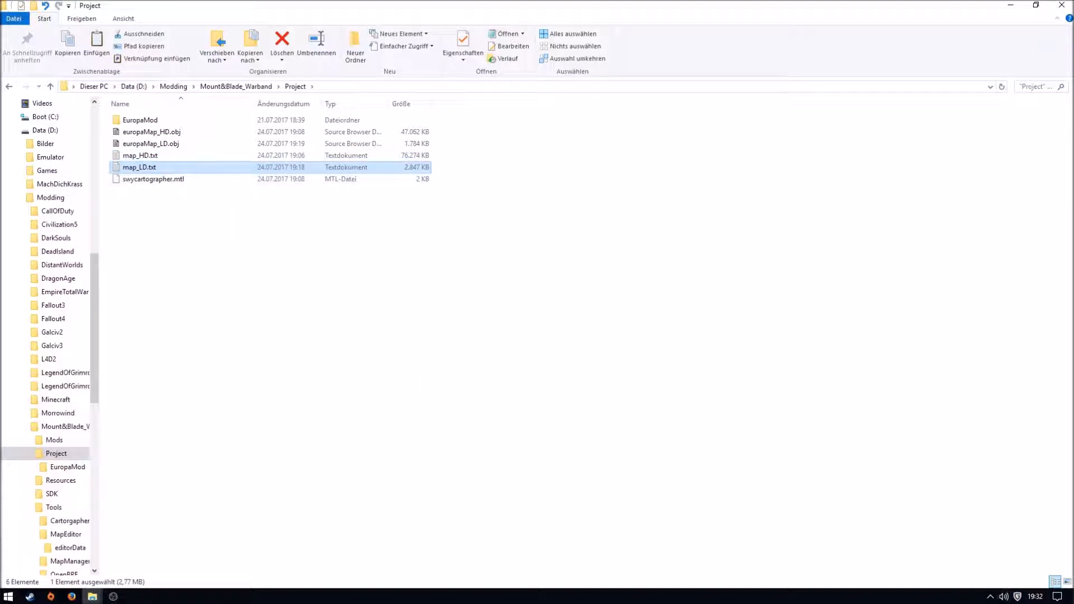
key("super+d")
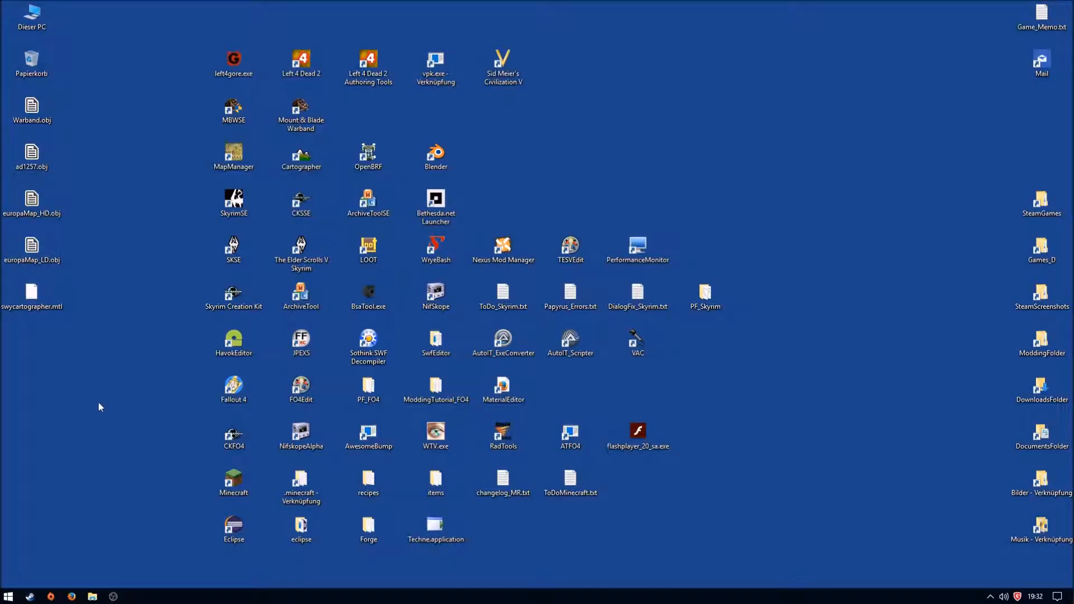
- Open Blender and delete the default cube from the scene
double_click(436, 153)
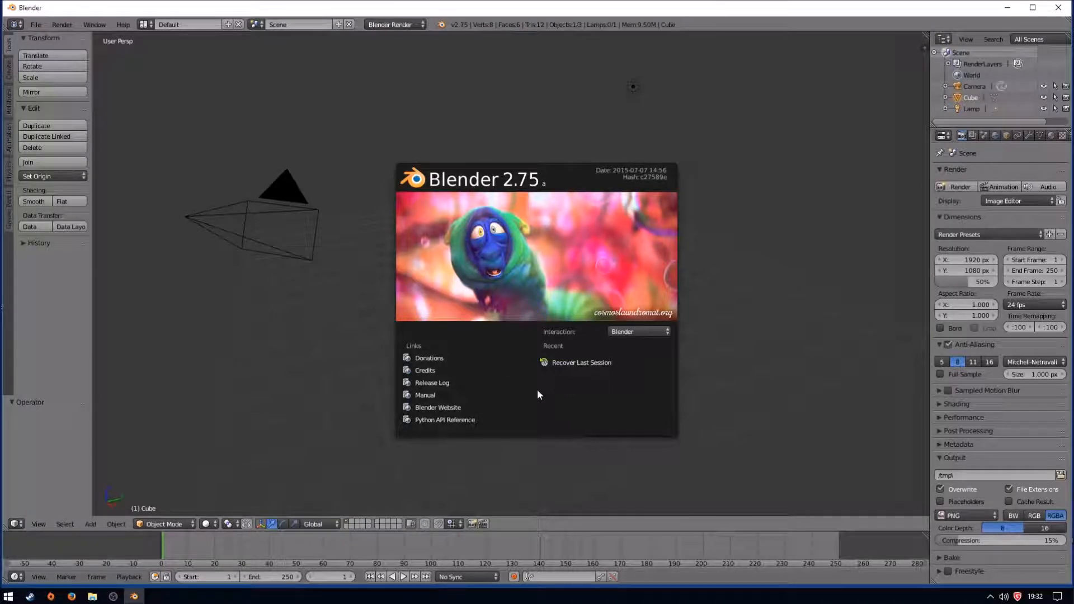
left_click(502, 382)
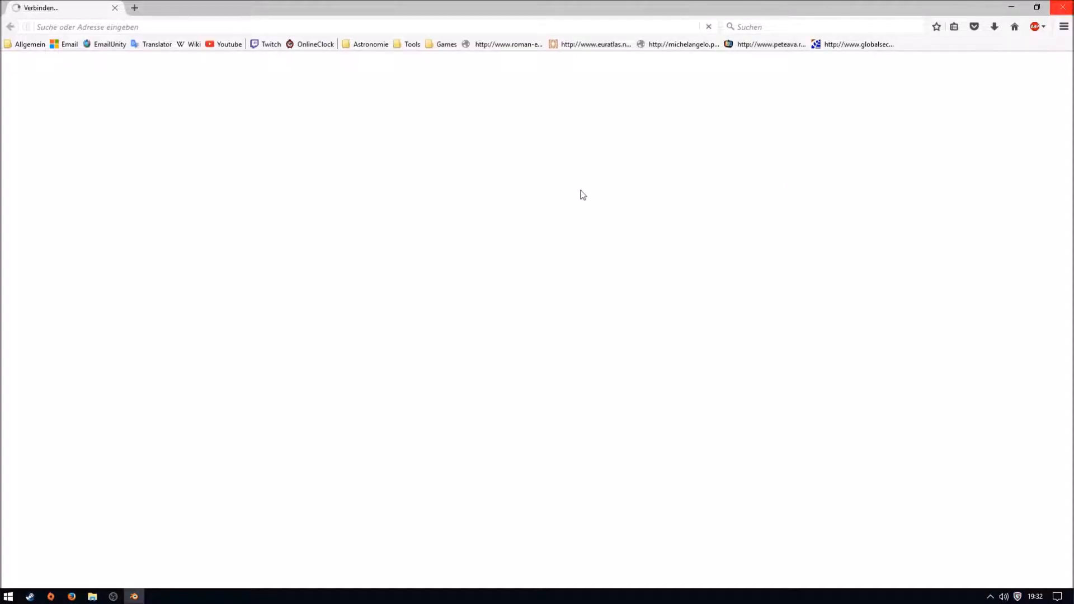
key("alt+Tab")
key("x")
left_click(521, 300)
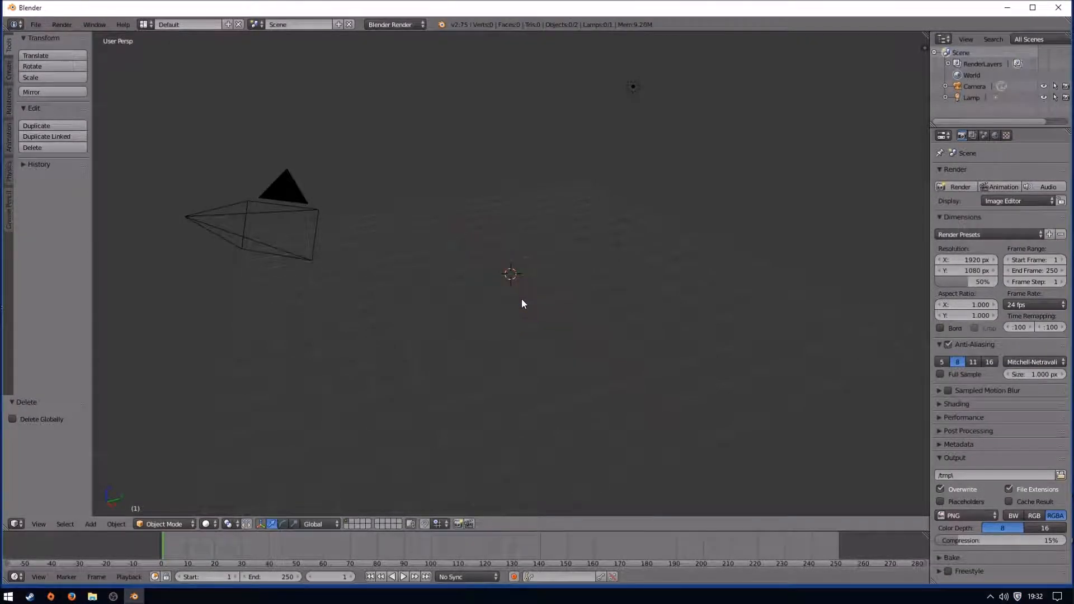
- Import Warband.obj from the Desktop as Wavefront OBJ, using Keep Vert Order with Smooth Groups, Lines and Image Search off
left_click(35, 25)
mouse_move(68, 226)
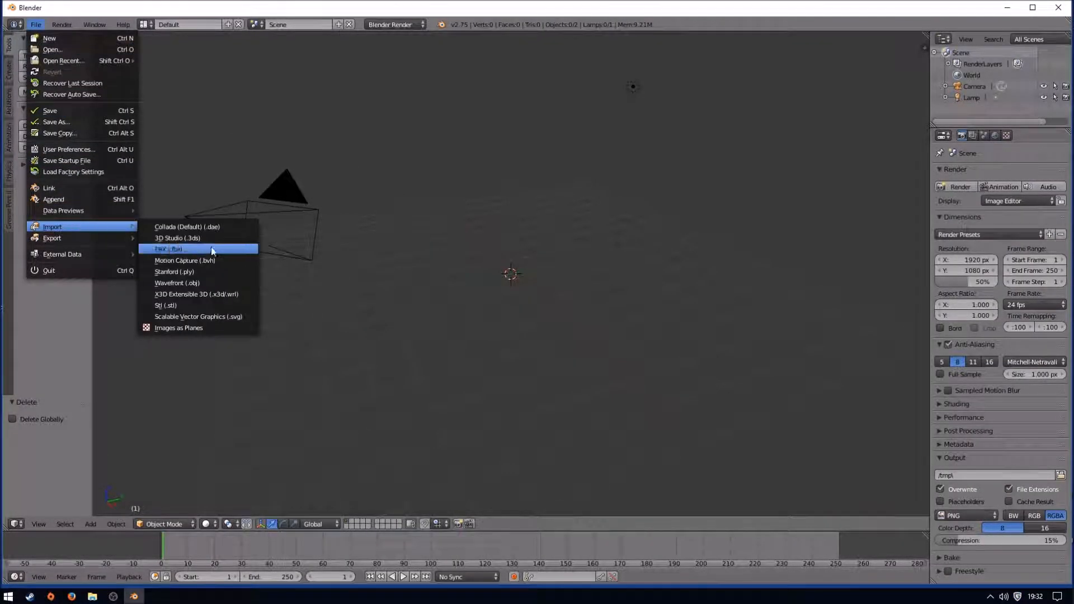
left_click(177, 283)
left_click(44, 186)
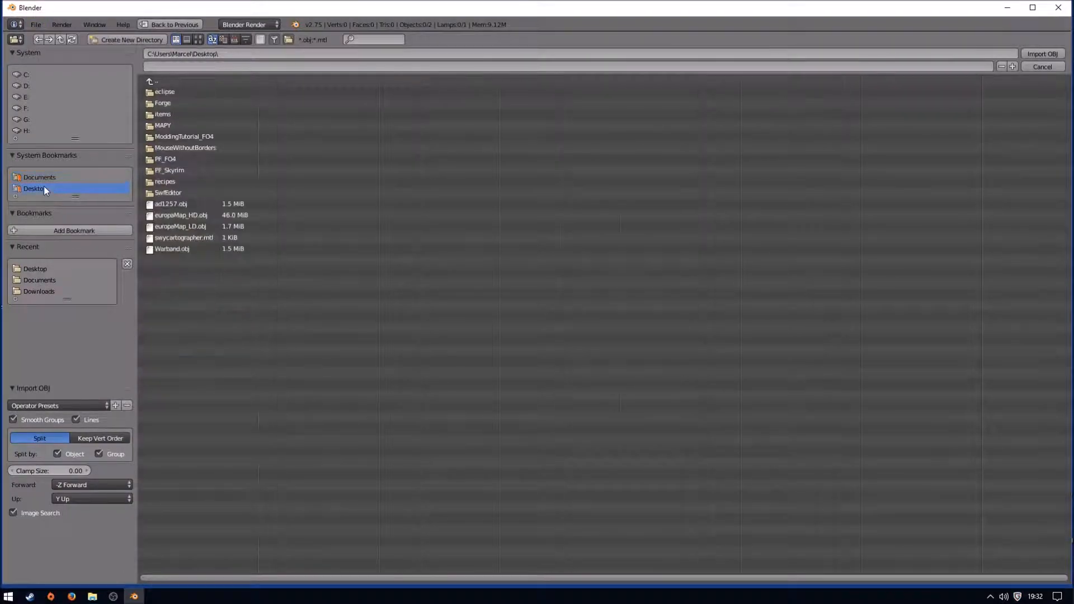
left_click(48, 404)
left_click(44, 428)
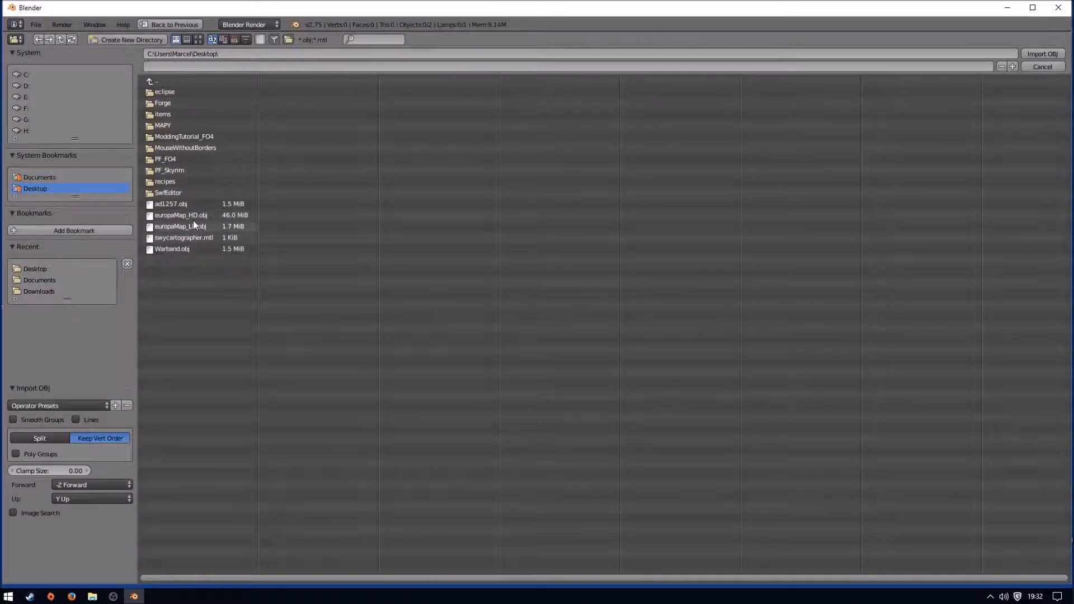
left_click(185, 248)
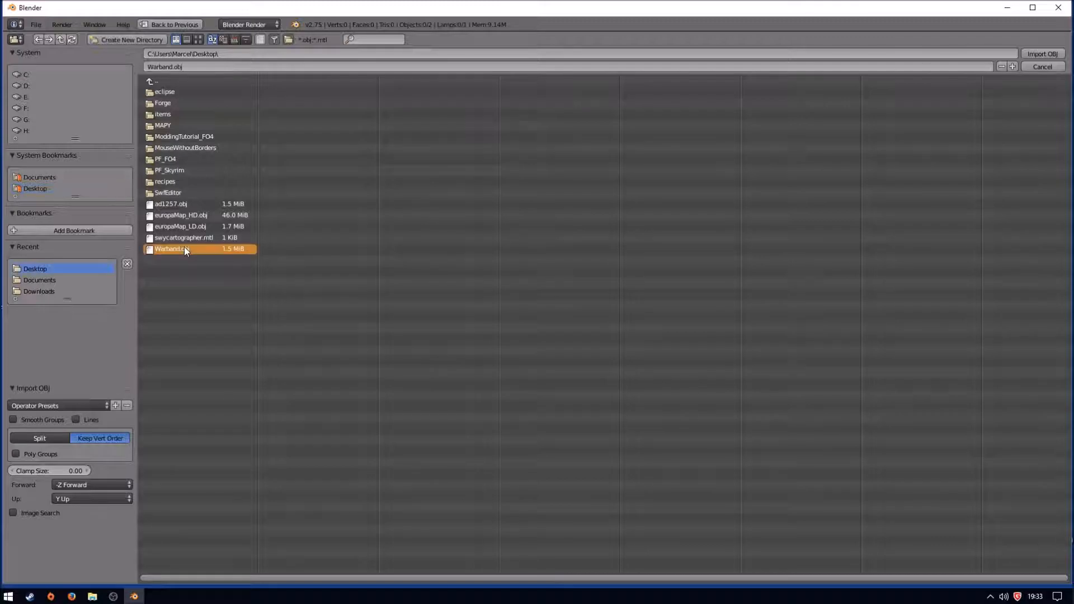
double_click(185, 249)
- Examine the terrain and coastline of the imported Warband map from an angle and from above
key("a")
scroll(303, 290, "down", 10)
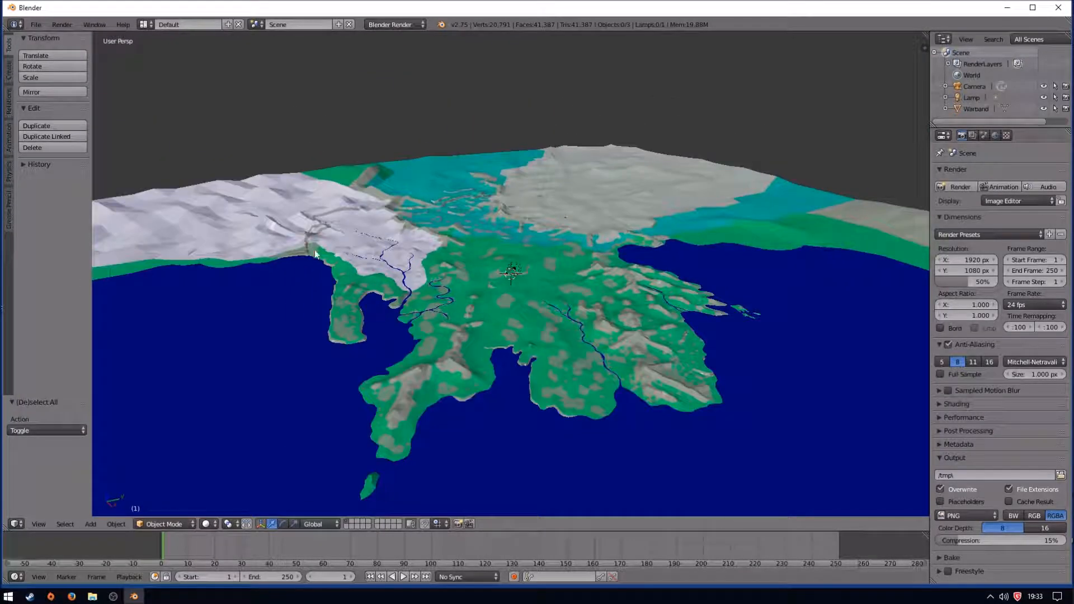
right_click(315, 255)
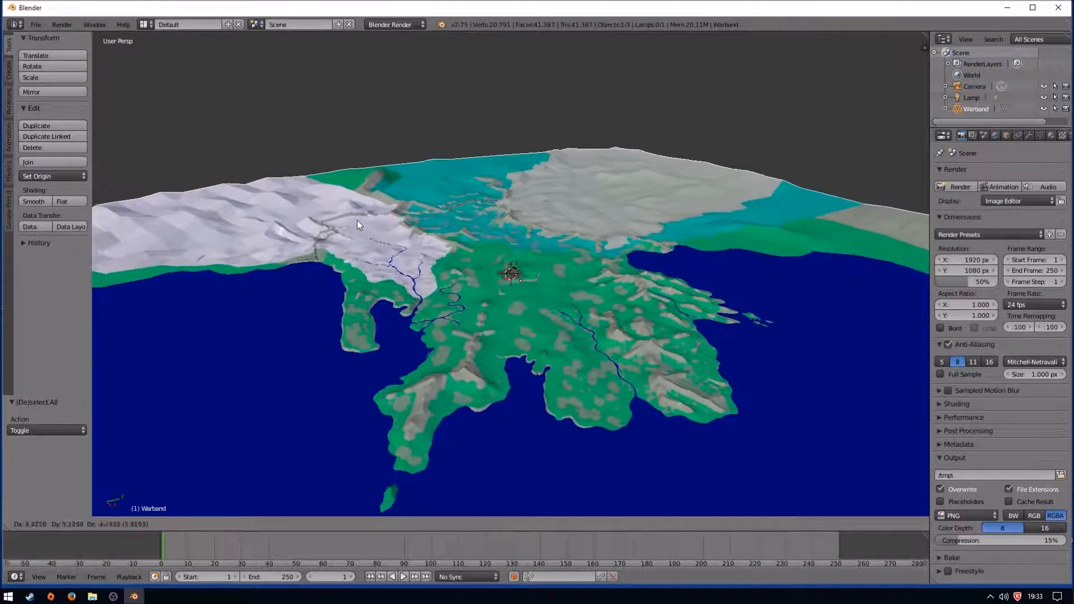
key("a")
scroll(284, 185, "up", 8)
middle_click_drag(374, 252, 377, 259)
scroll(519, 311, "down", 3)
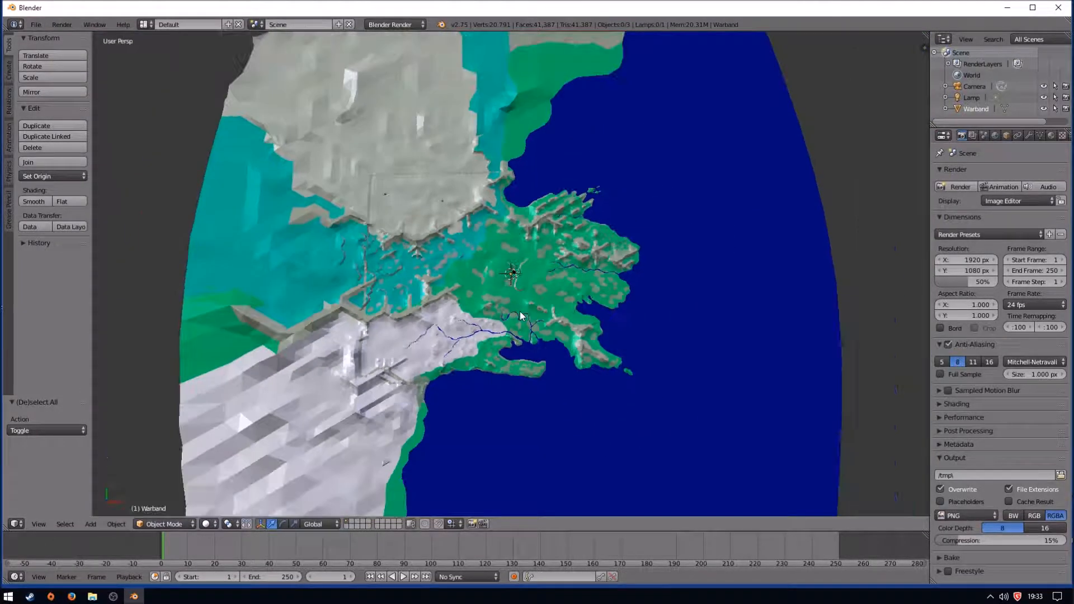
scroll(519, 311, "up", 2)
middle_click_drag(519, 311, 607, 288)
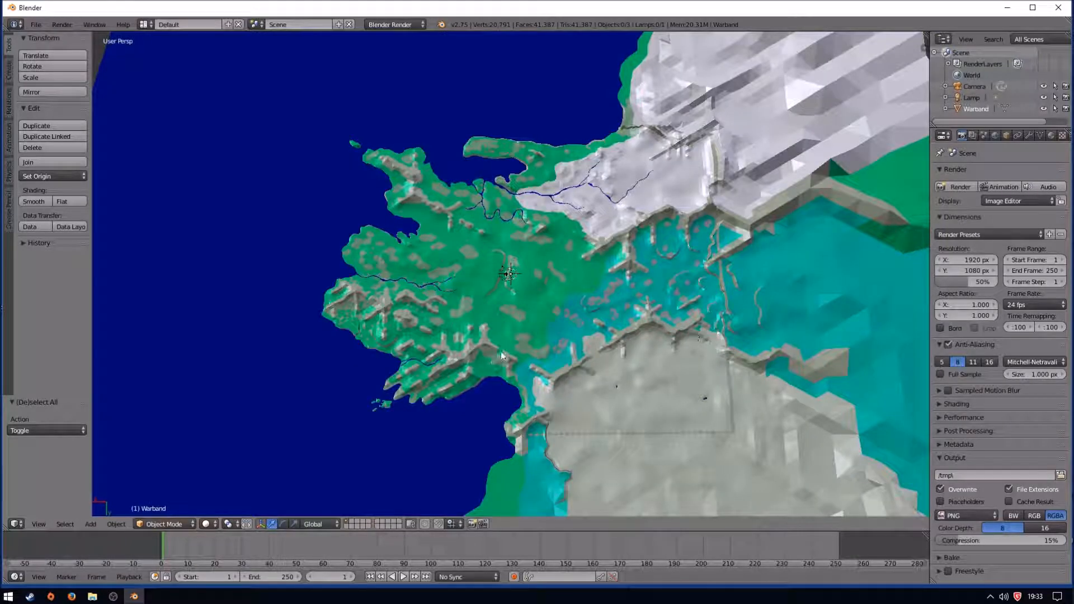
- Put the Warband map mesh in Edit Mode, inspect its grid around the landmass, and deselect all of its geometry
left_click(945, 108)
scroll(974, 111, "down", 1)
left_click(978, 109)
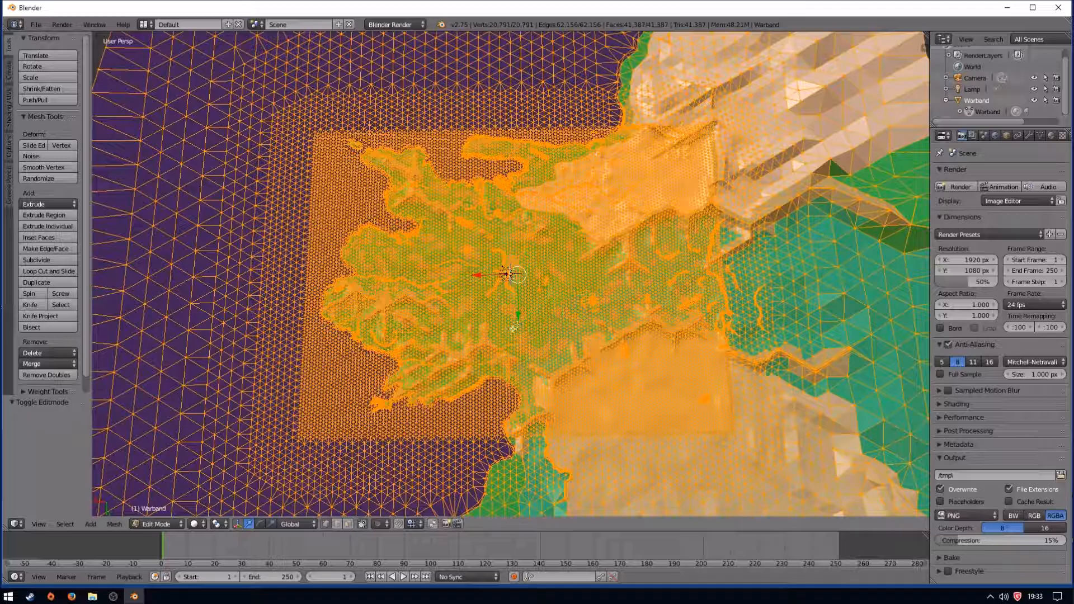
scroll(493, 275, "up", 8)
scroll(492, 278, "down", 8)
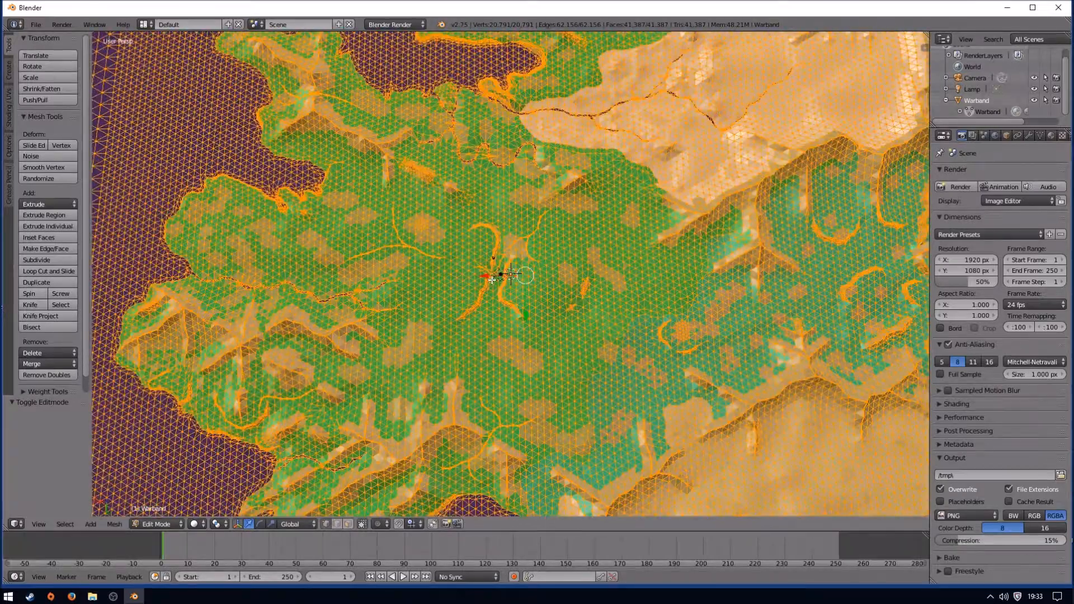
scroll(507, 283, "up", 3)
scroll(506, 280, "down", 6)
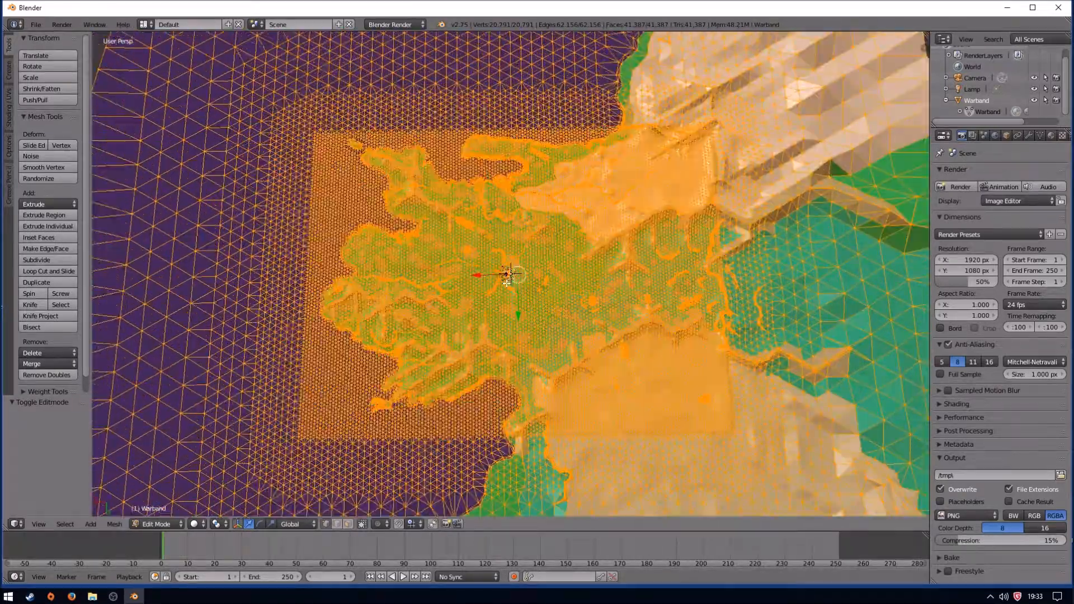
scroll(508, 276, "up", 6)
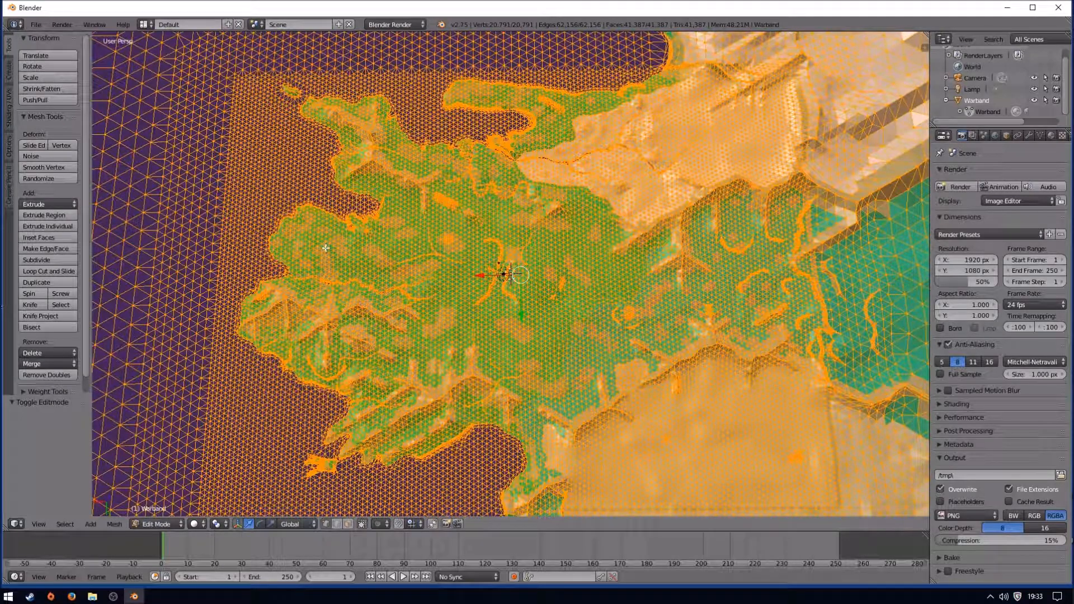
key("a")
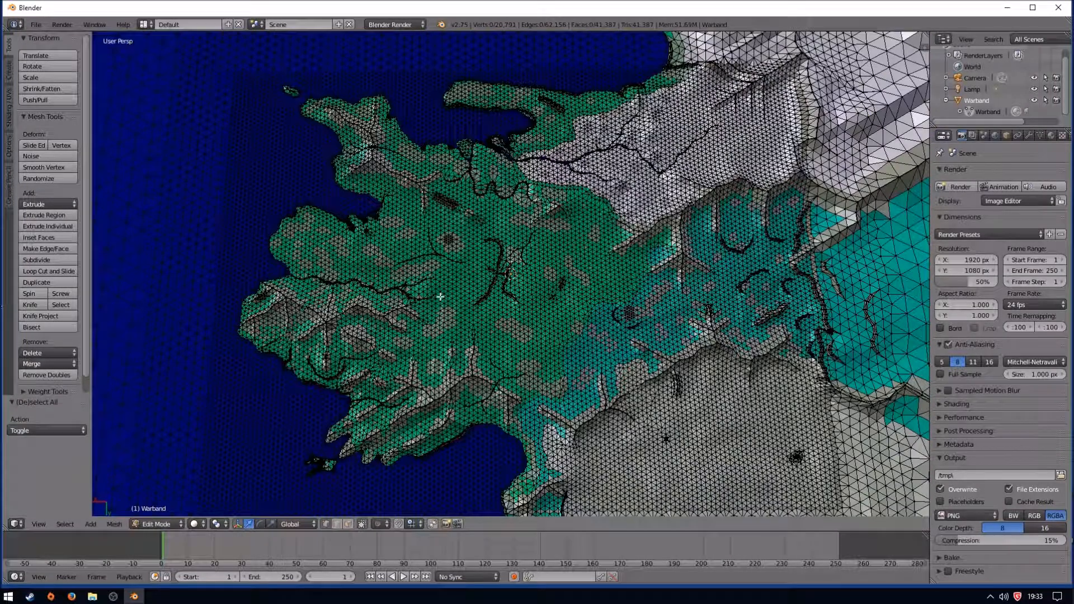
- Try the edge and face select modes, return to vertex select mode, and select a single vertex in the open sea
middle_click_drag(352, 348, 693, 308, "shift")
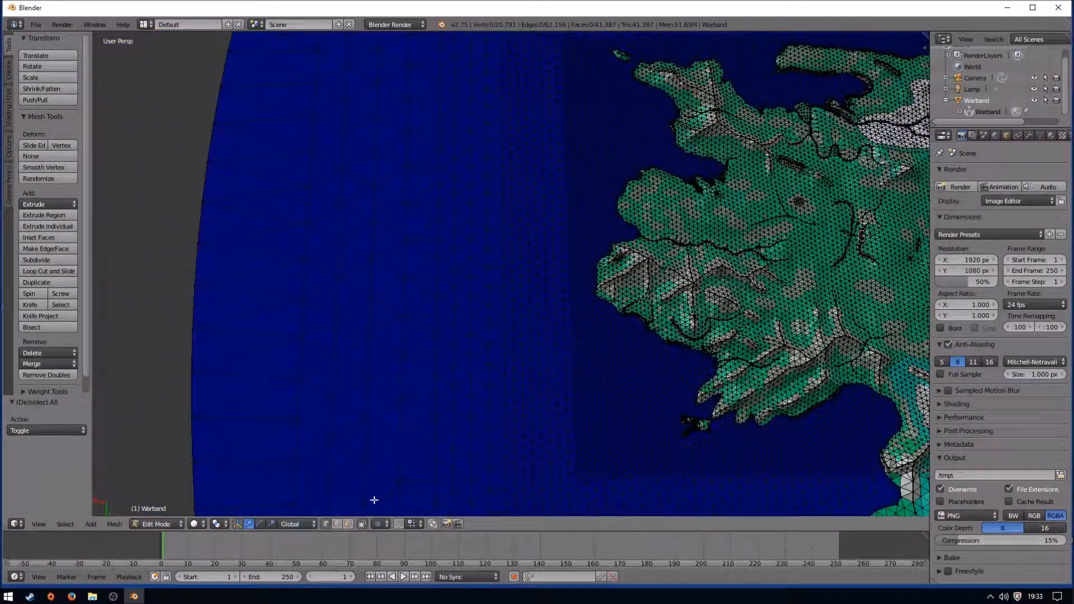
left_click(338, 523)
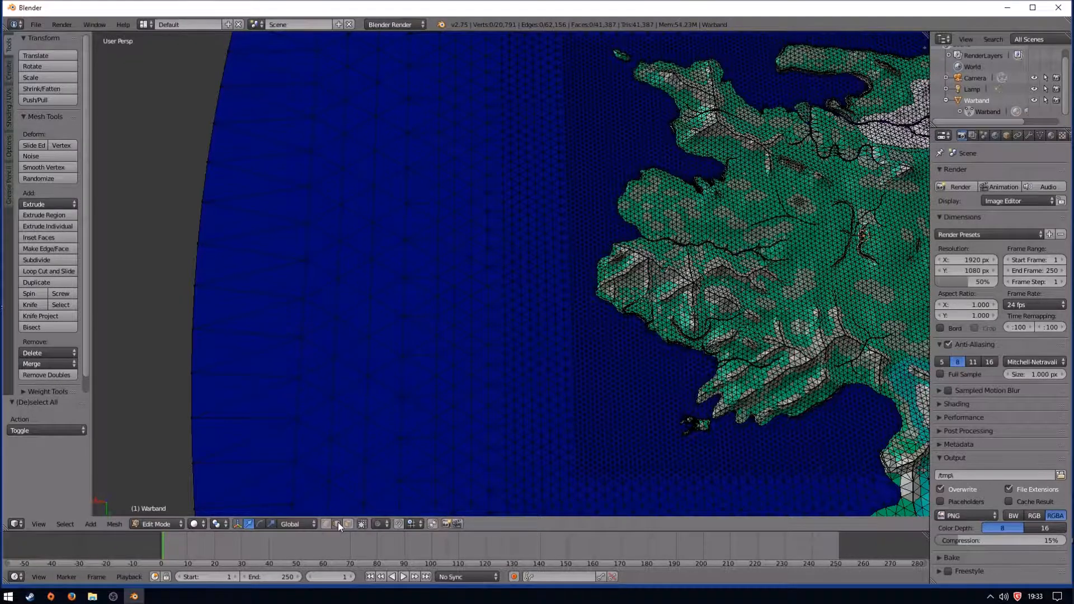
left_click(348, 524)
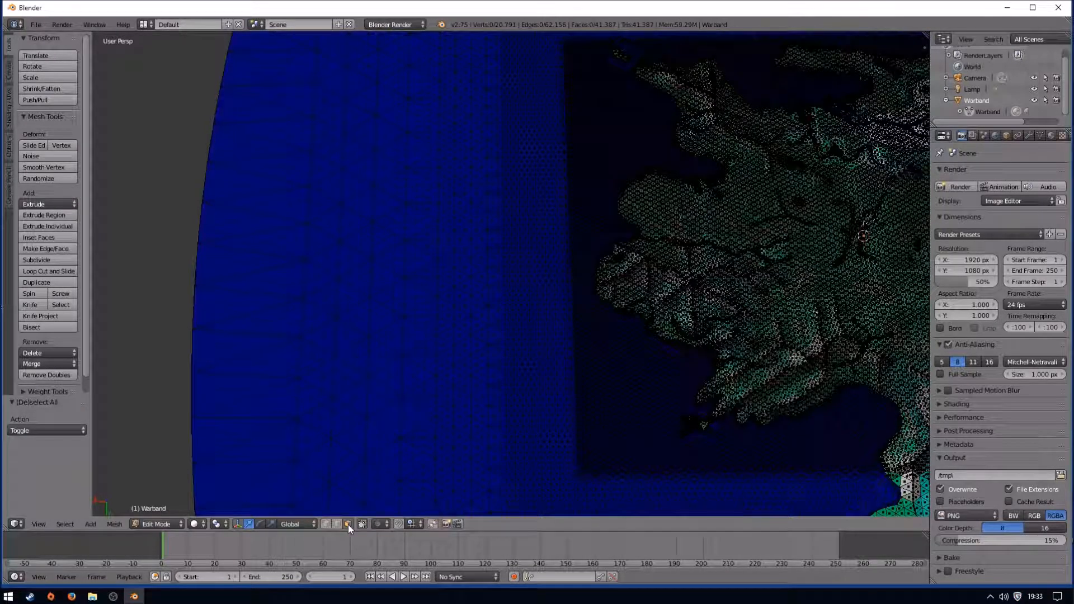
left_click(326, 524)
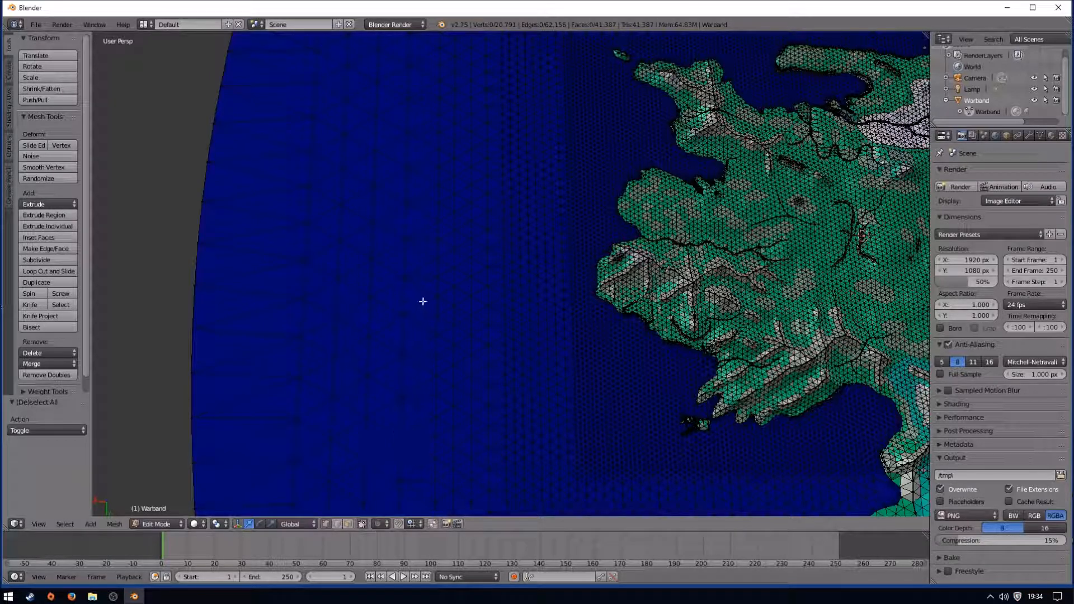
left_click(323, 525)
right_click(404, 316)
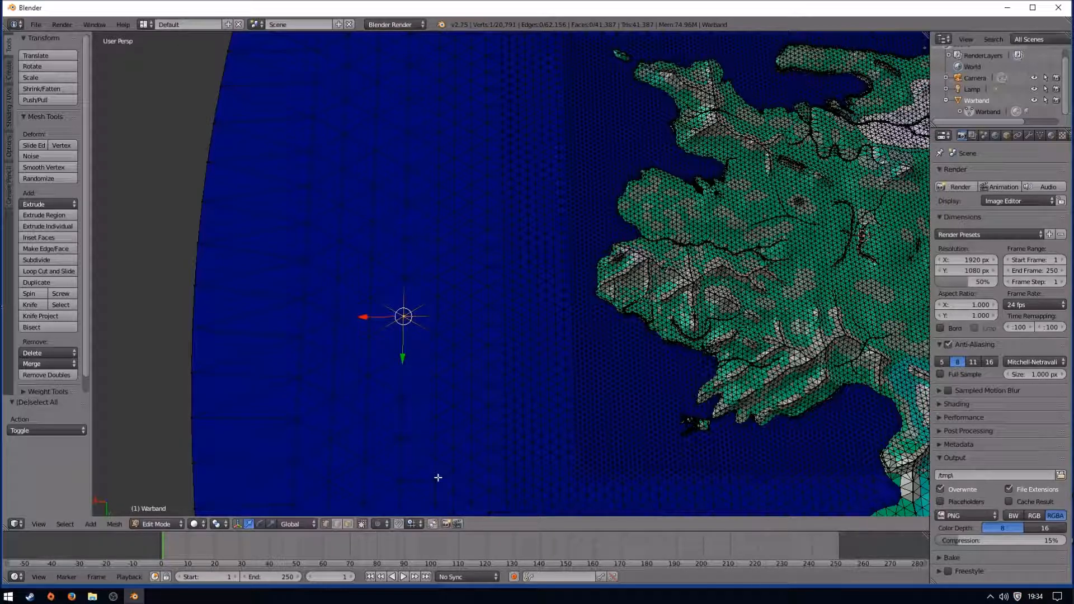
- Select a single edge in edge select mode and a single face in face select mode in the open sea
left_click(337, 525)
right_click(421, 367)
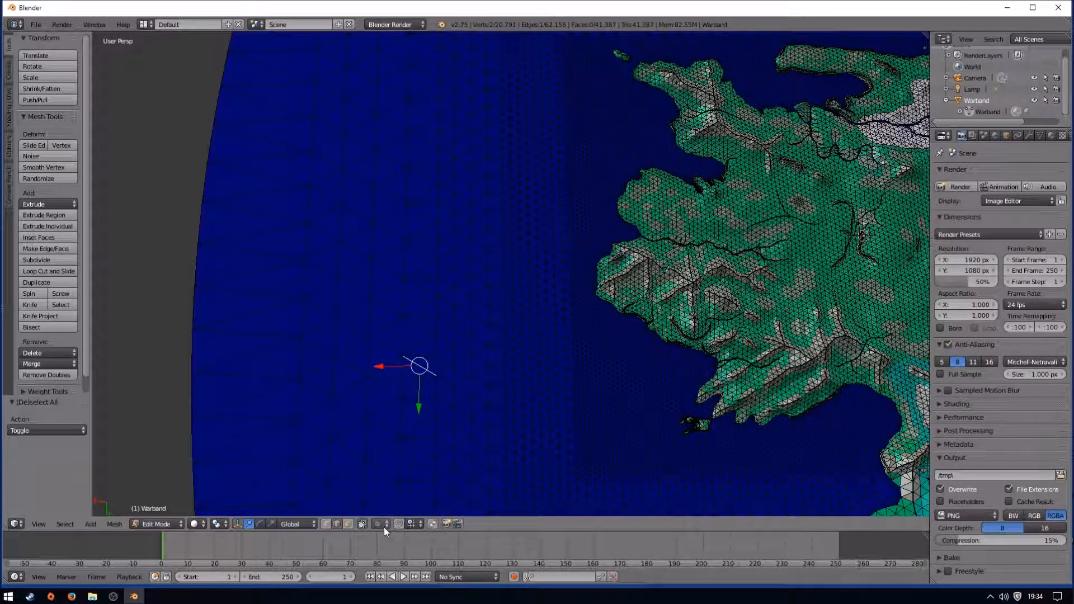
left_click(349, 524)
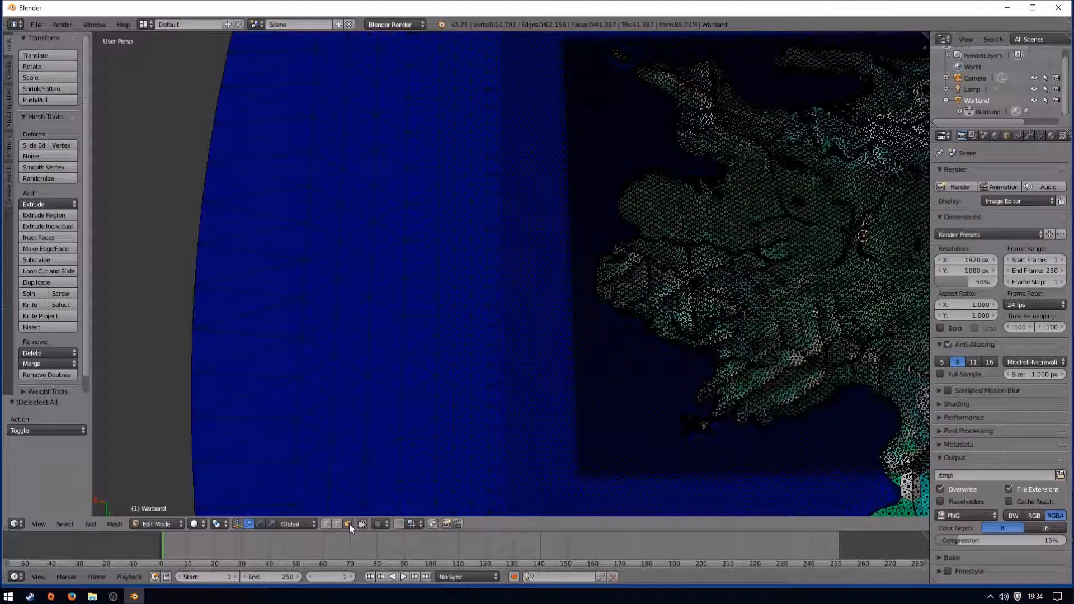
right_click(415, 342)
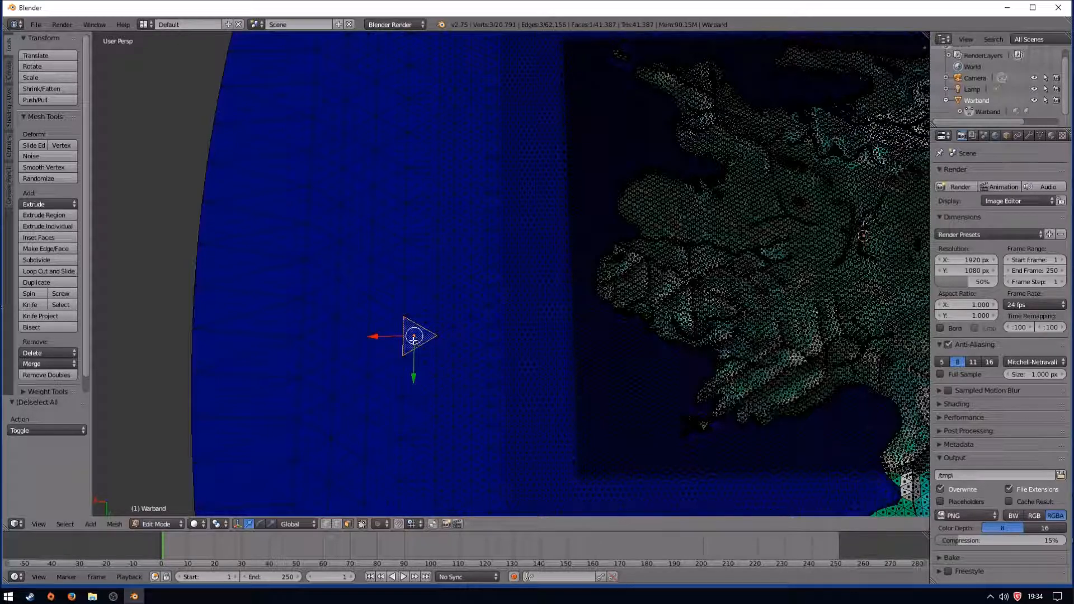
- Cycle through the vertex, edge and face select modes, return to vertex select mode, and deselect all geometry
left_click(335, 525)
left_click(326, 525)
left_click(337, 525)
left_click(348, 525)
left_click(325, 524)
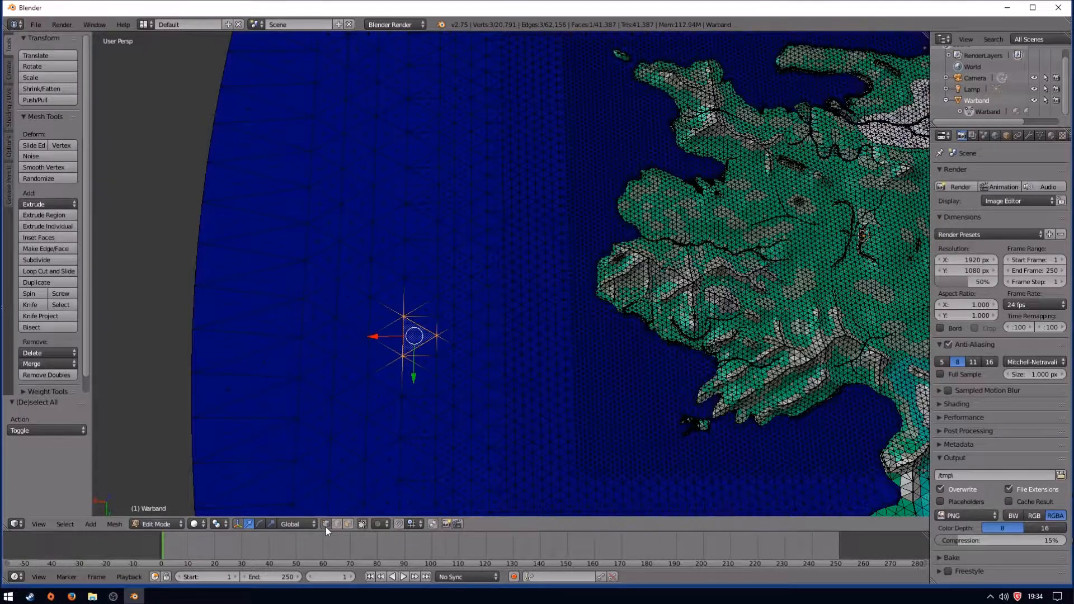
key("a")
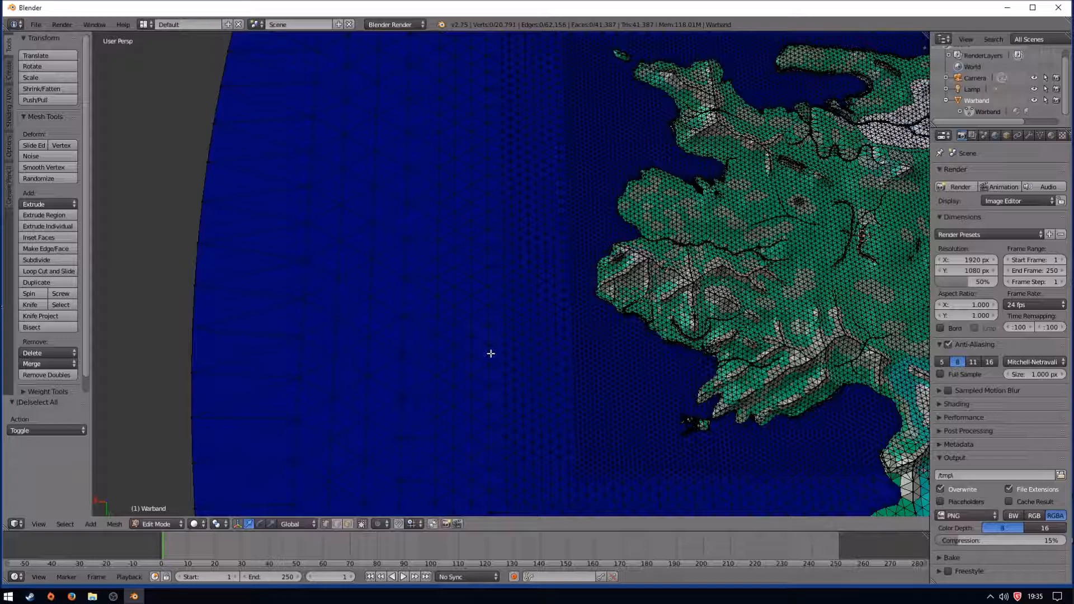
- Select all geometry of the Warband map mesh and frame the dense grid around the landmass
middle_click_drag(639, 362, 488, 363, "shift")
key("a")
scroll(628, 341, "down", 1)
scroll(649, 336, "up", 2)
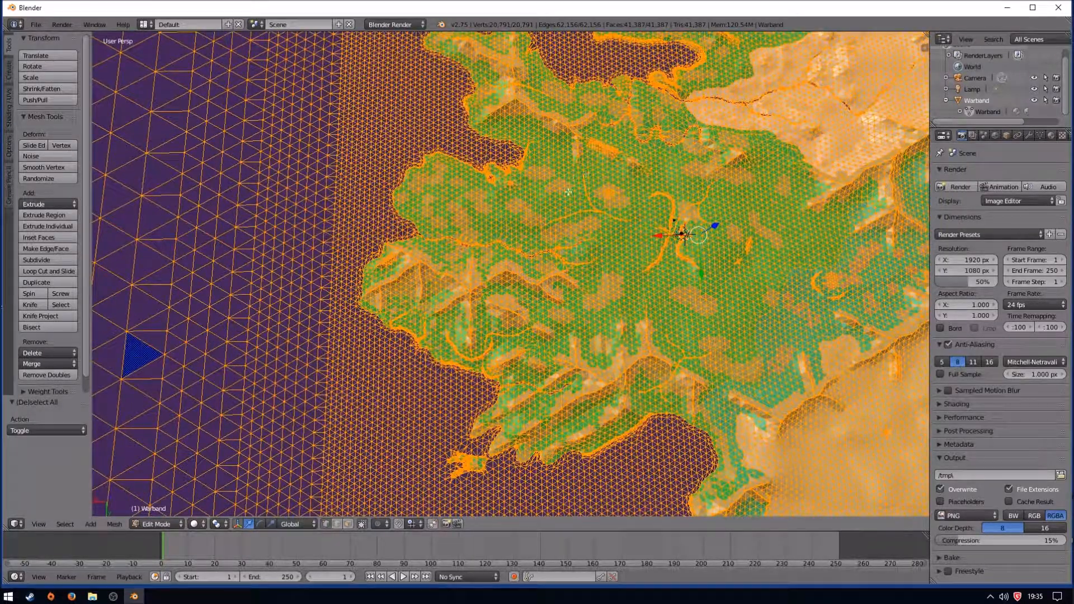
middle_click_drag(631, 323, 655, 310)
scroll(663, 325, "down", 1)
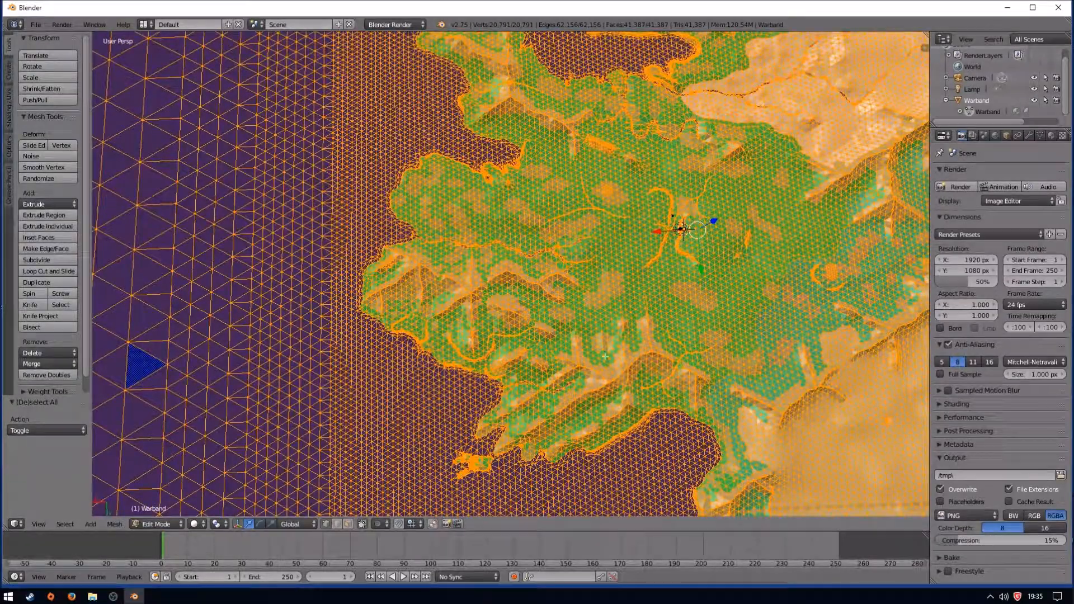
scroll(586, 334, "down", 2)
scroll(773, 303, "down", 2)
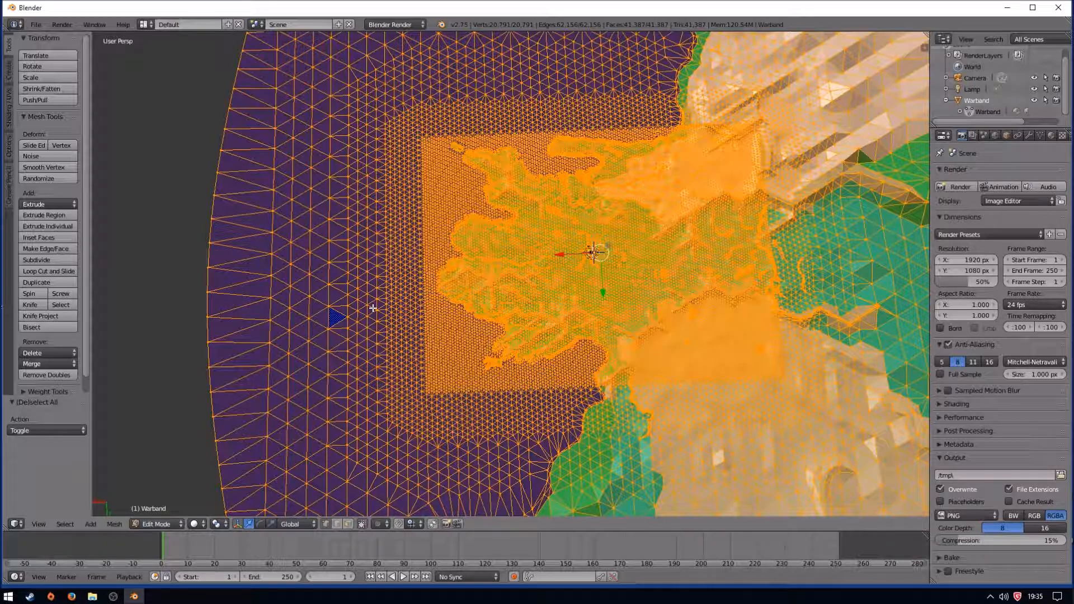
- Examine the triangle grid along the western coast and its mountains from a low angle and from above
scroll(553, 296, "up", 2)
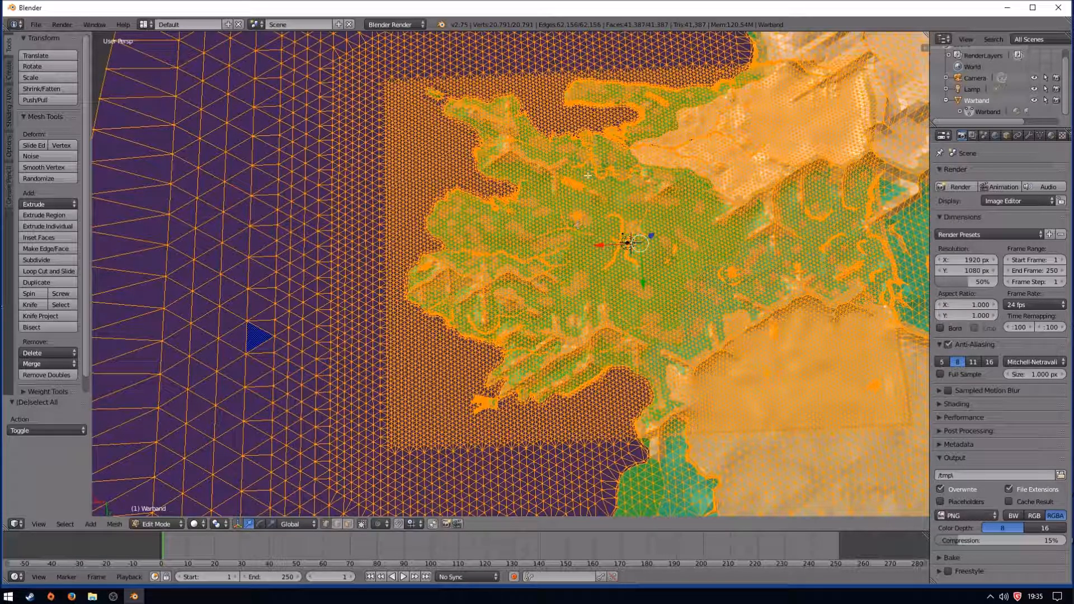
scroll(566, 298, "up", 3)
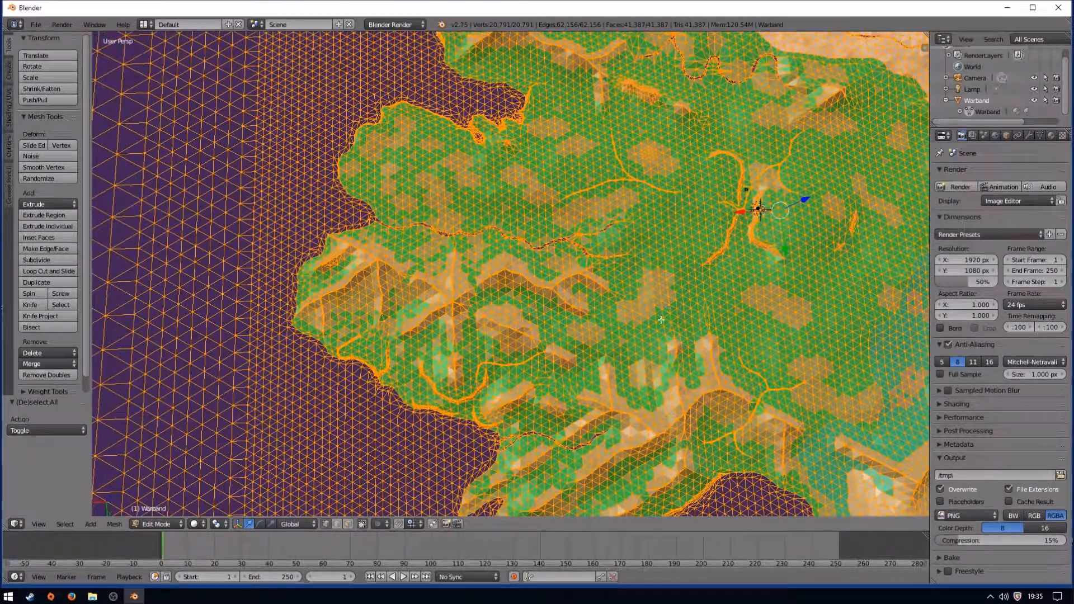
scroll(656, 294, "up", 1)
middle_click_drag(653, 305, 532, 139)
middle_click_drag(652, 123, 673, 293)
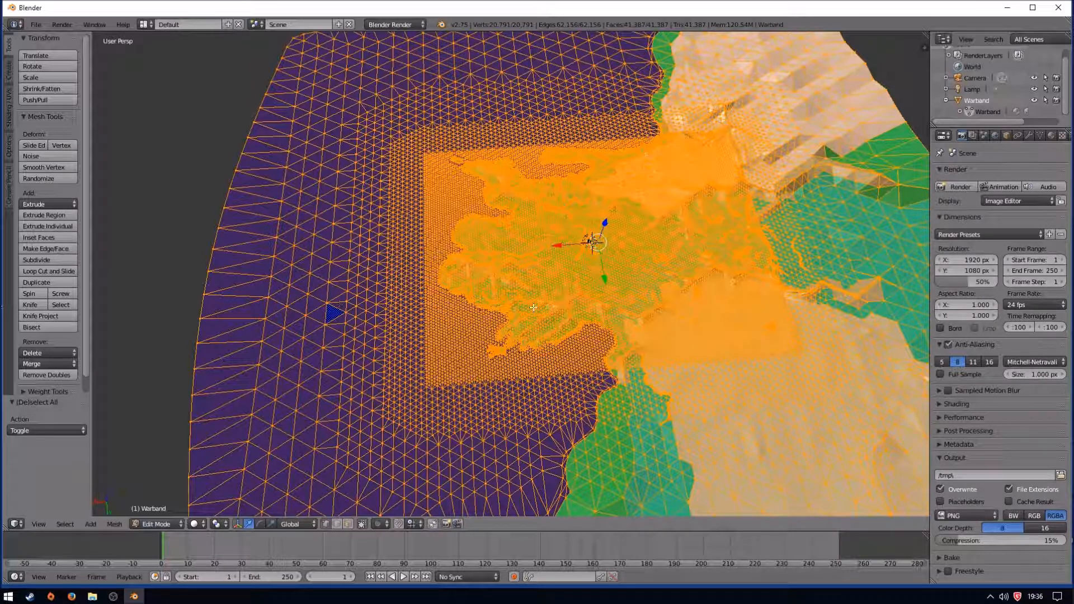
scroll(489, 308, "up", 6)
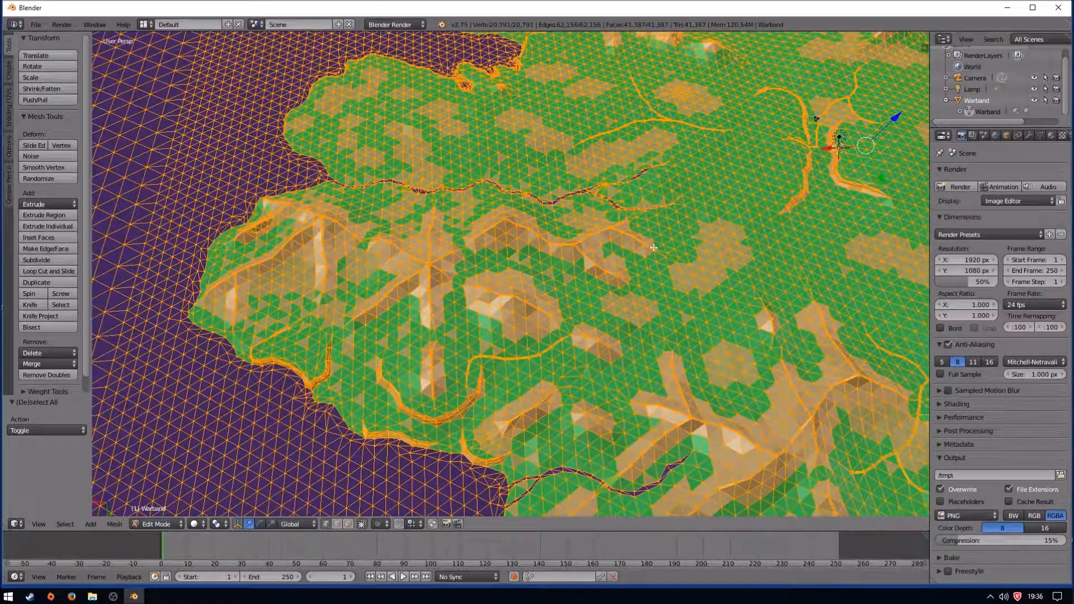
middle_click_drag(653, 247, 444, 318)
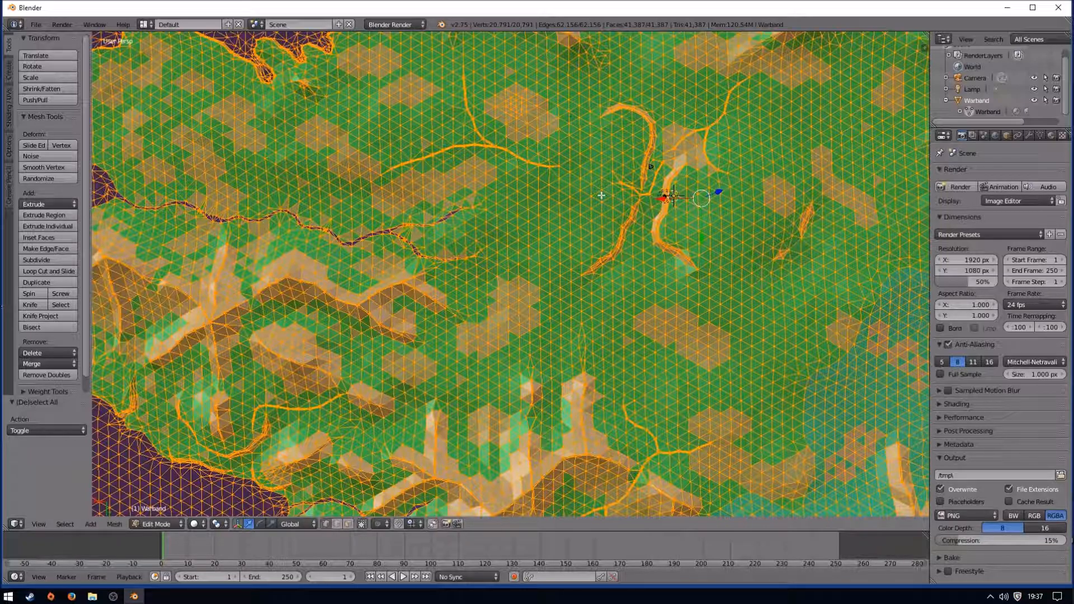
- Inspect the mesh around the rivers and ridges at the landmass's centre, and compare it with the surrounding grid
scroll(602, 199, "up", 3)
scroll(602, 216, "down", 3)
scroll(572, 293, "down", 3)
scroll(574, 271, "up", 3)
scroll(574, 271, "up", 2)
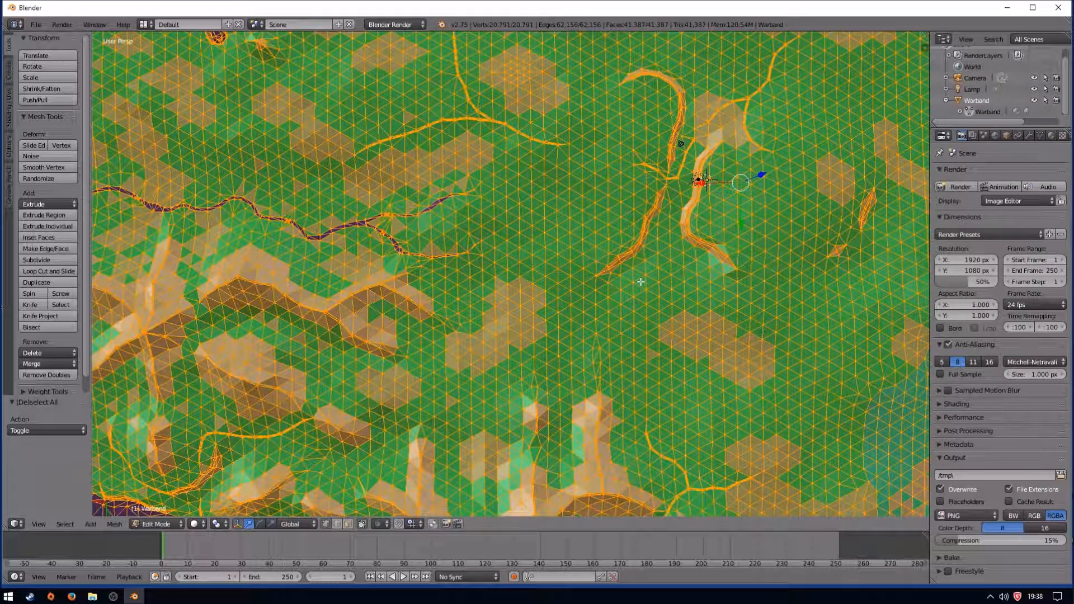
scroll(598, 278, "down", 1)
scroll(598, 278, "down", 1)
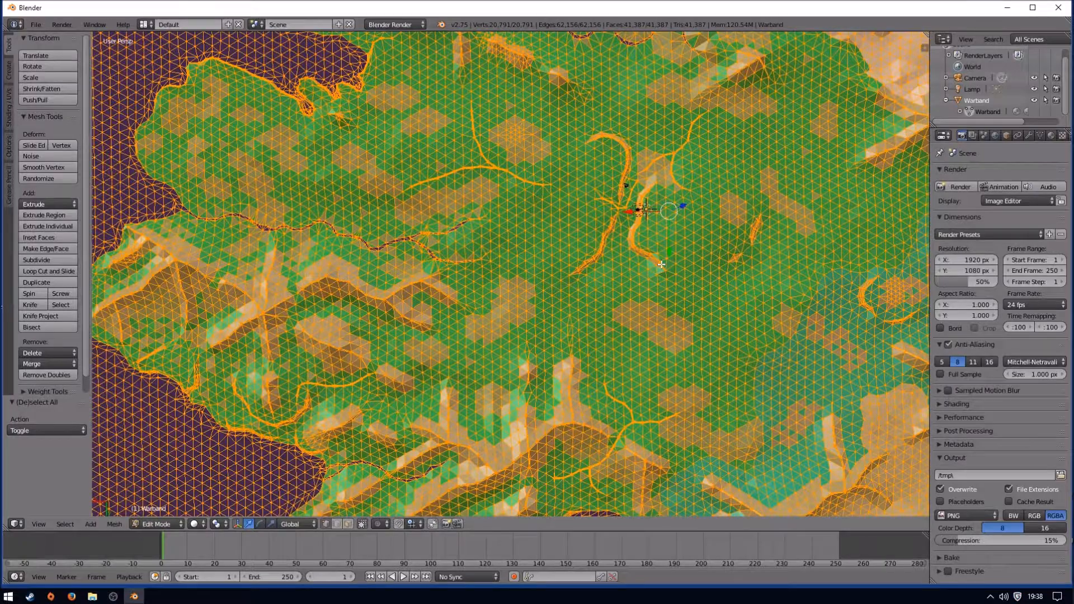
scroll(661, 264, "down", 3)
scroll(660, 265, "down", 2)
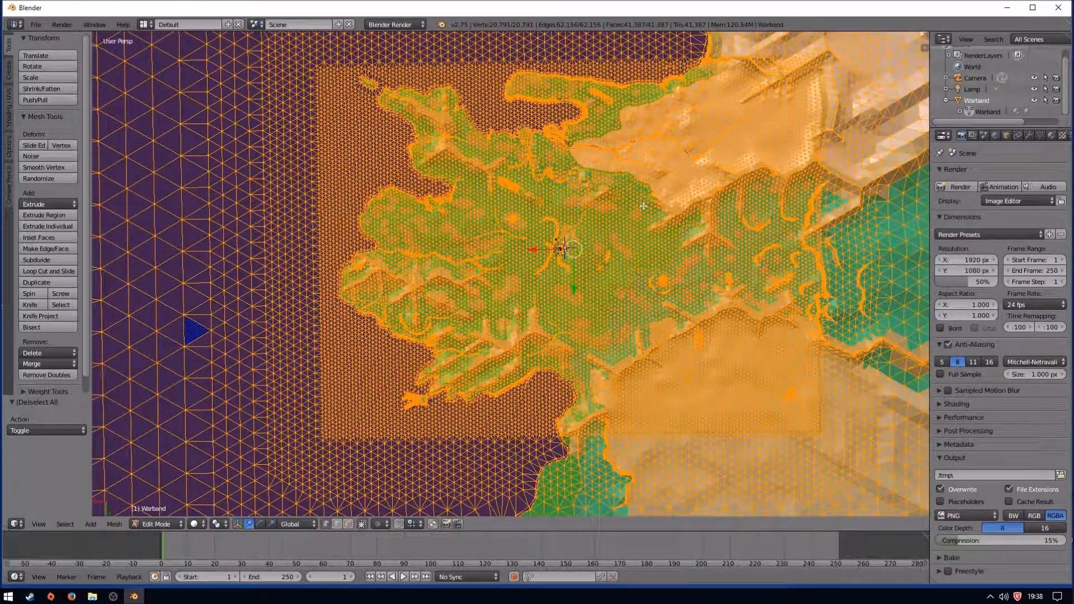
- Close and relaunch Blender to get a fresh scene, and delete the default cube
left_click(1058, 7)
left_click(546, 344)
double_click(451, 159)
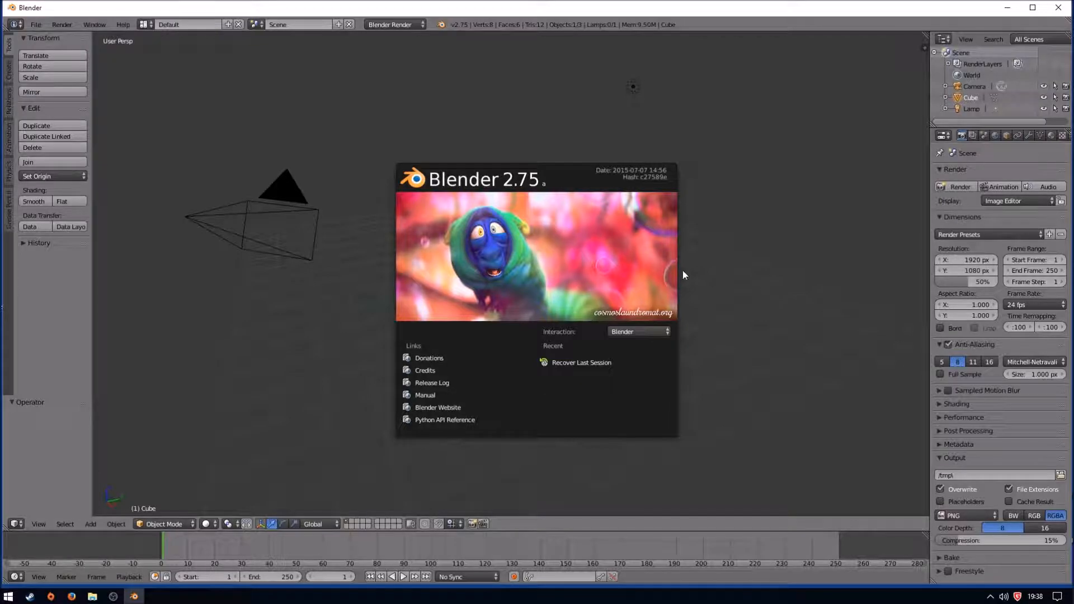
left_click(722, 283)
key("x")
left_click(540, 288)
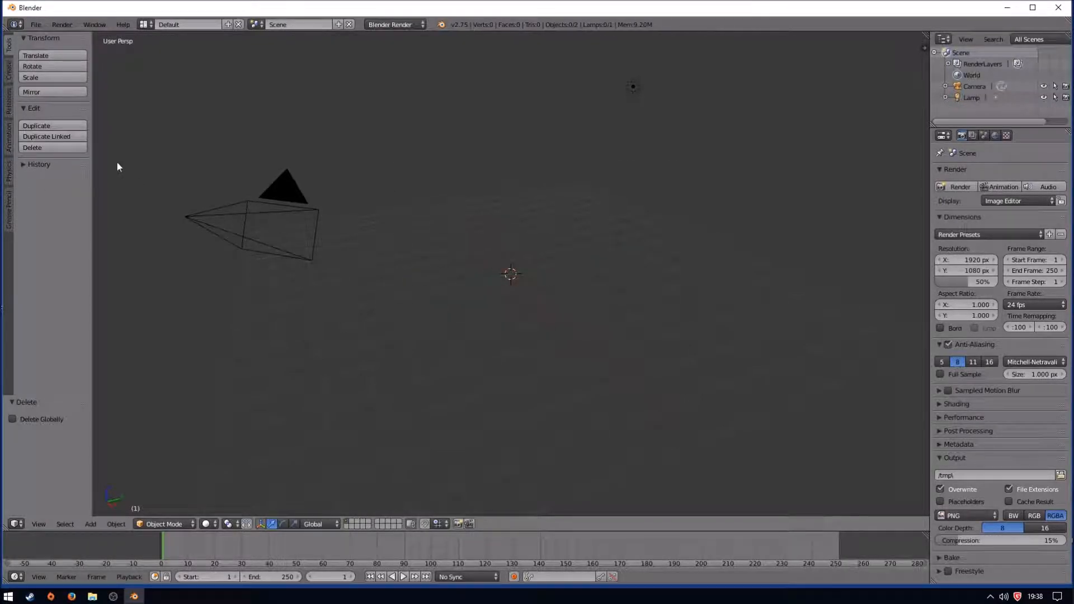
- Import ad1257.obj from the Desktop as Wavefront OBJ, using Keep Vert Order with Smooth Groups, Lines and Image Search off
left_click(35, 25)
mouse_move(82, 240)
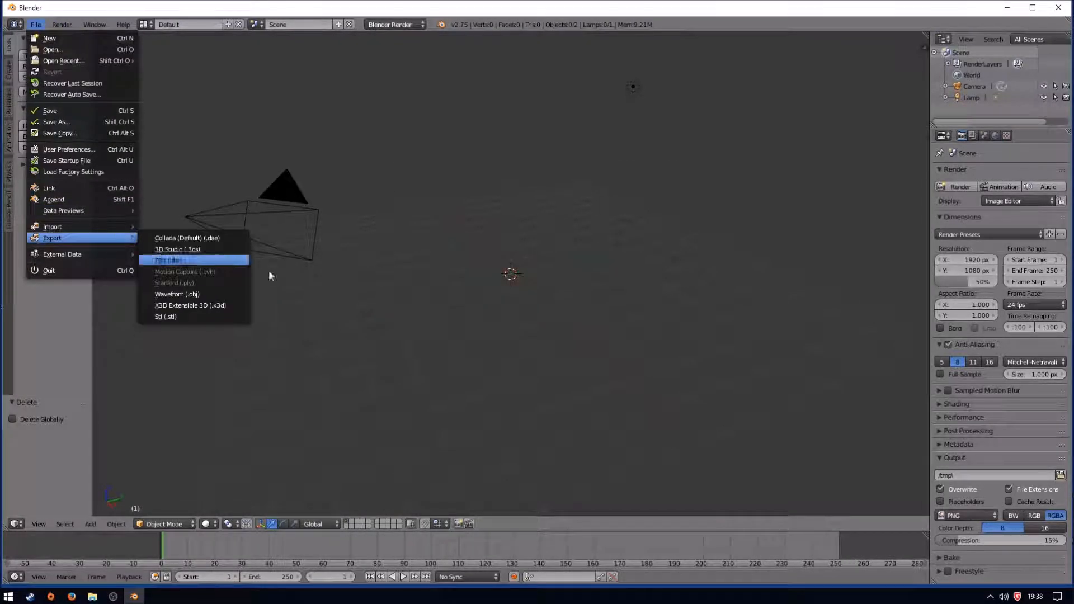
mouse_move(110, 229)
left_click(185, 283)
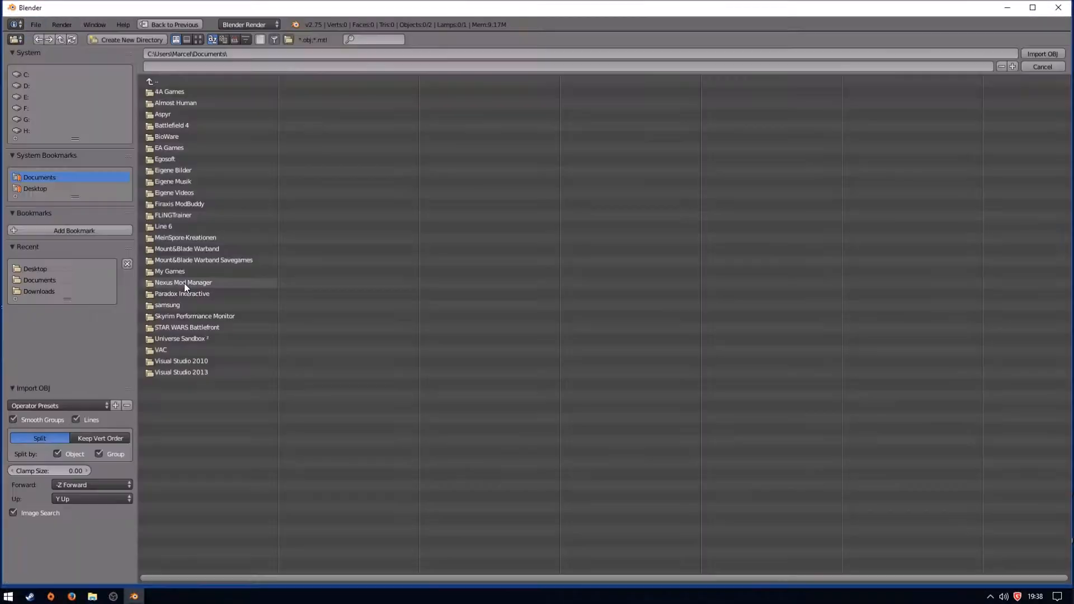
left_click(31, 187)
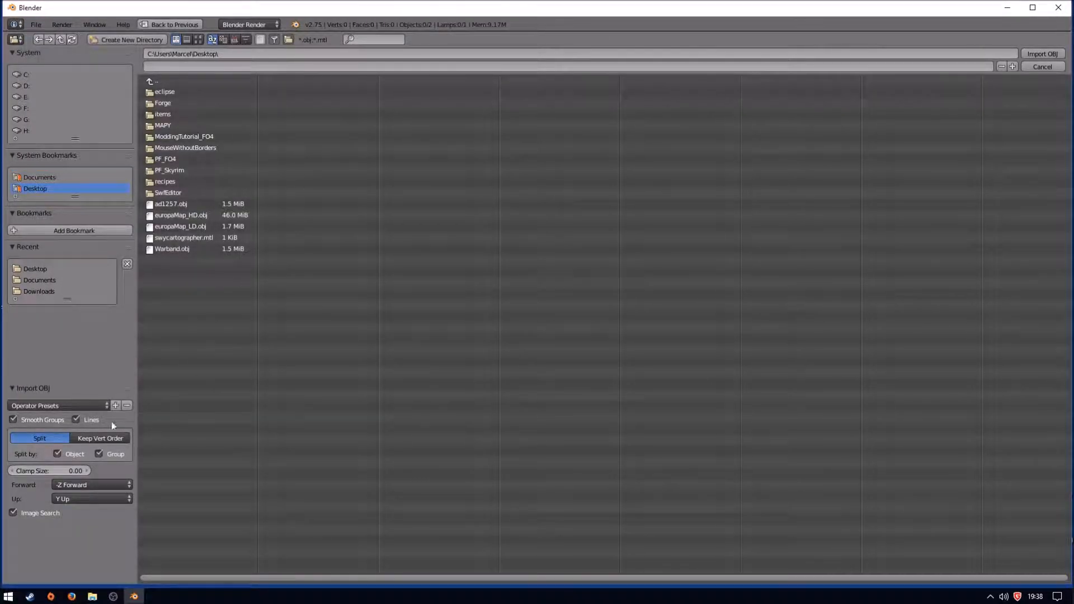
left_click(76, 407)
left_click(42, 431)
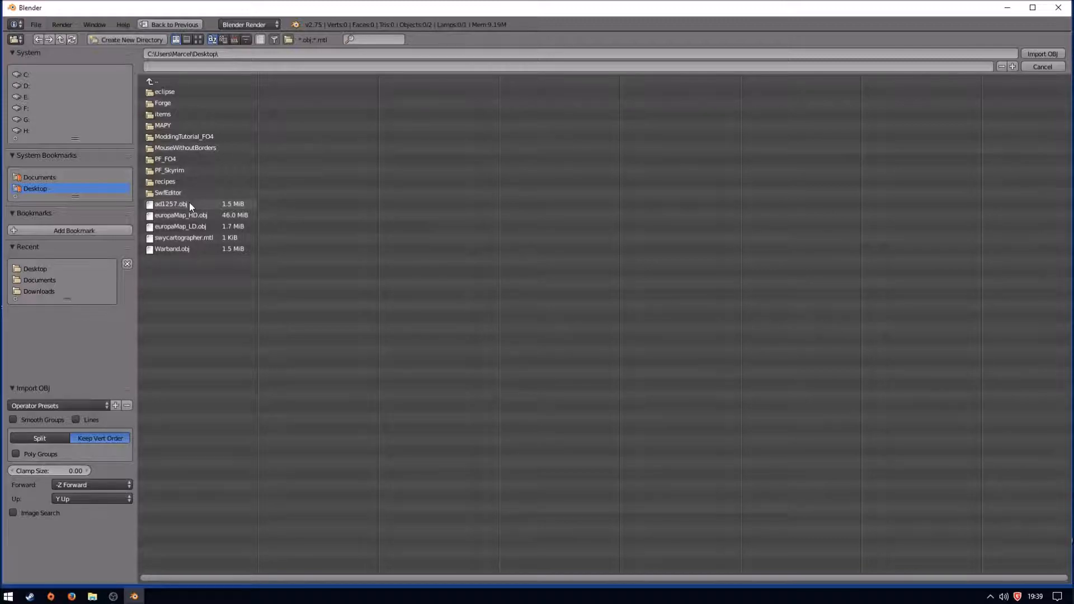
double_click(171, 204)
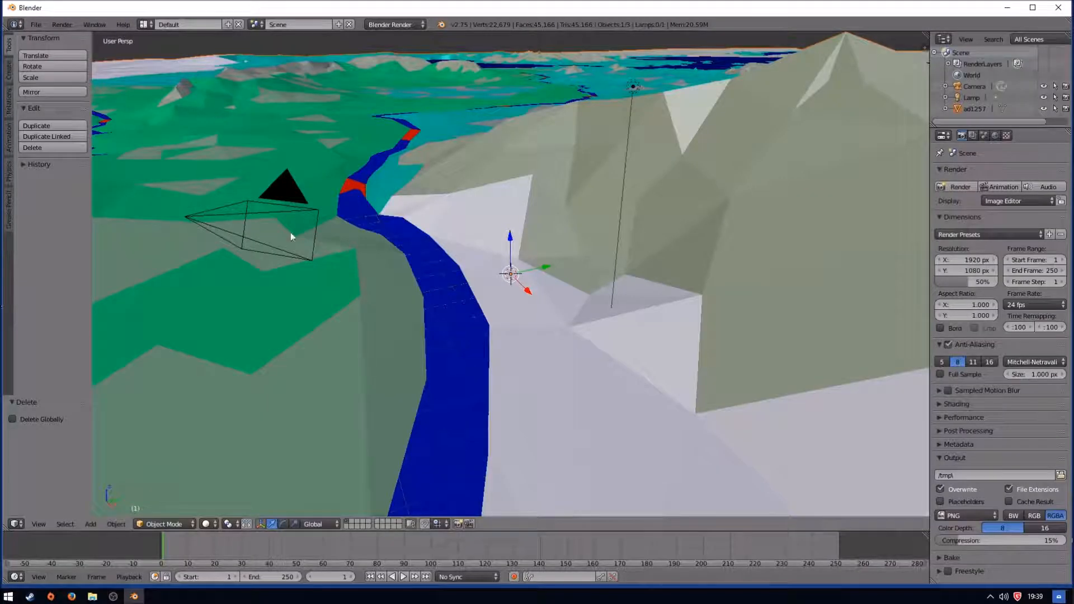
- Show the imported Europe map from above and put the ad1257 mesh in Edit Mode
key("a")
middle_click_drag(481, 275, 698, 358)
scroll(511, 376, "down", 10)
left_click(945, 109)
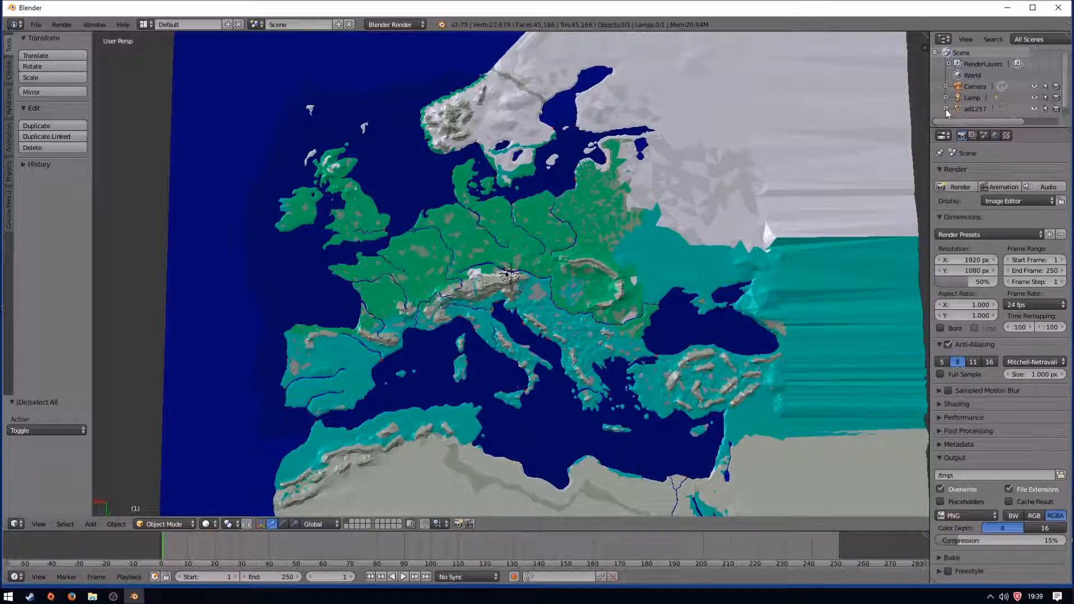
scroll(980, 110, "down", 1)
left_click(985, 111)
key("Tab")
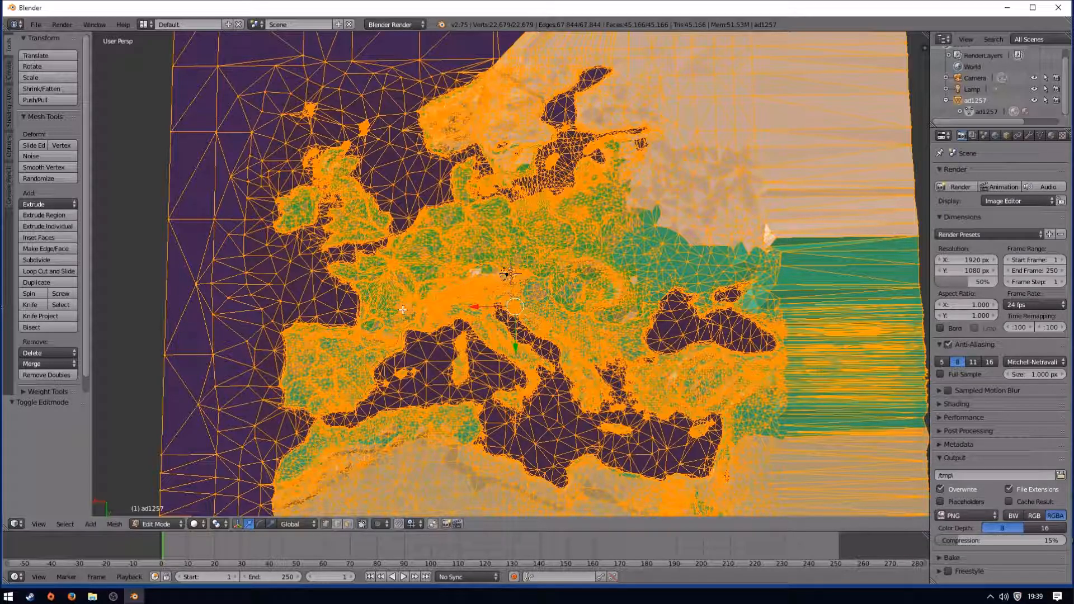
- Compare the whole ad1257 map in Object Mode with its mesh in Edit Mode, with all geometry selected
key("a")
scroll(461, 324, "down", 3)
scroll(464, 226, "down", 1)
scroll(464, 226, "up", 1)
key("Tab")
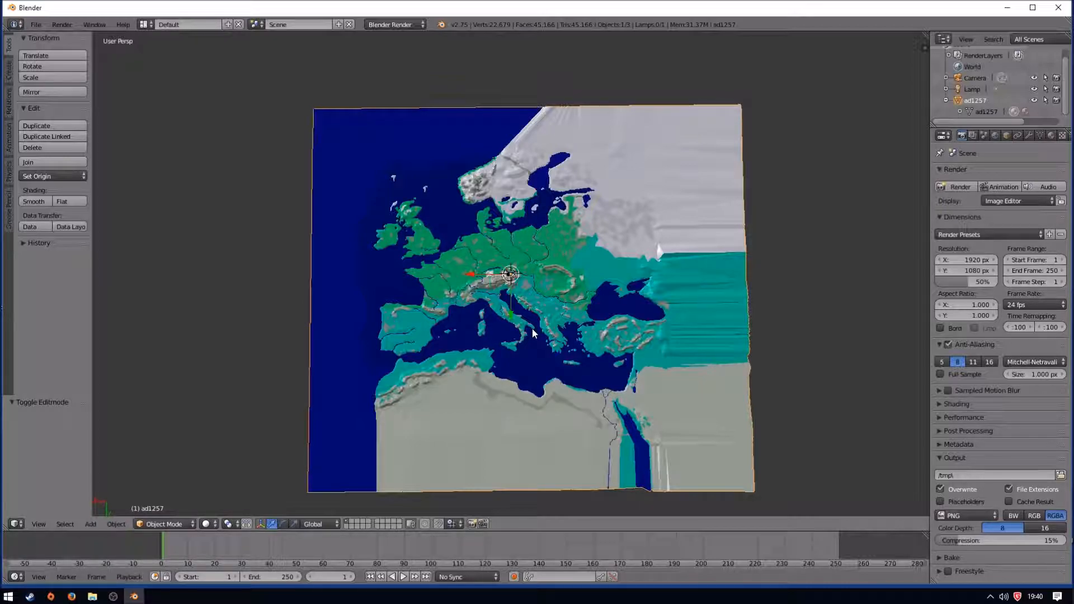
key("Tab")
key("a")
scroll(493, 338, "up", 2)
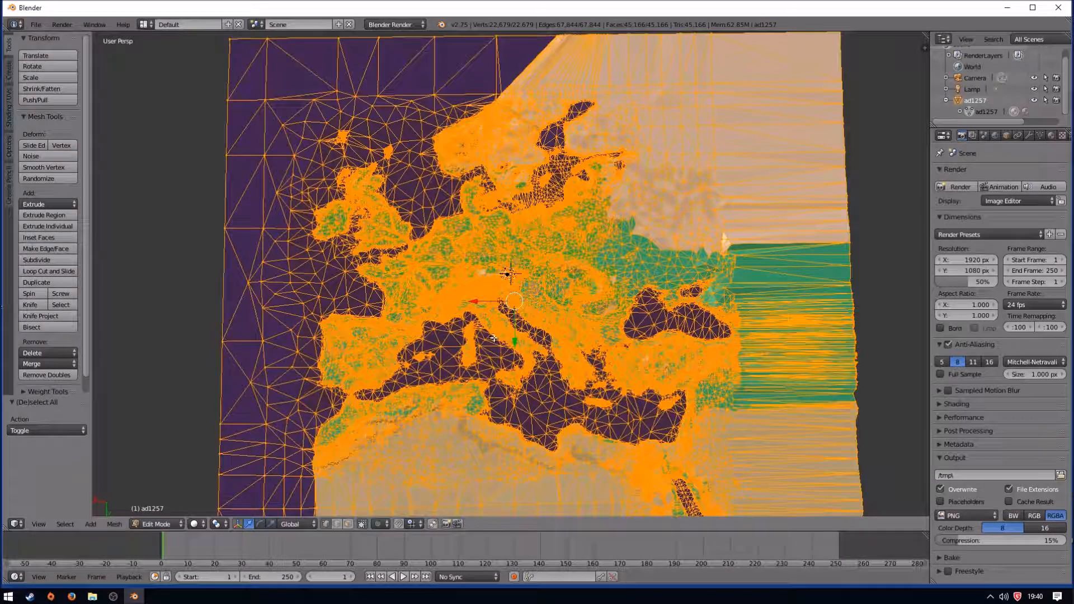
scroll(493, 338, "up", 2)
middle_click_drag(479, 351, 528, 280, "shift")
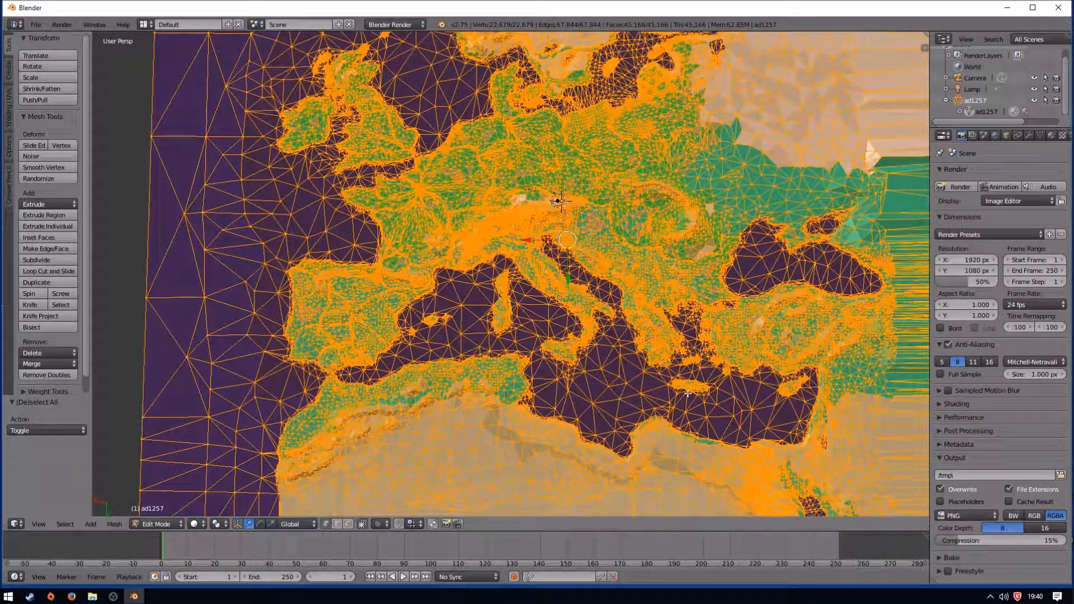
scroll(605, 416, "down", 4)
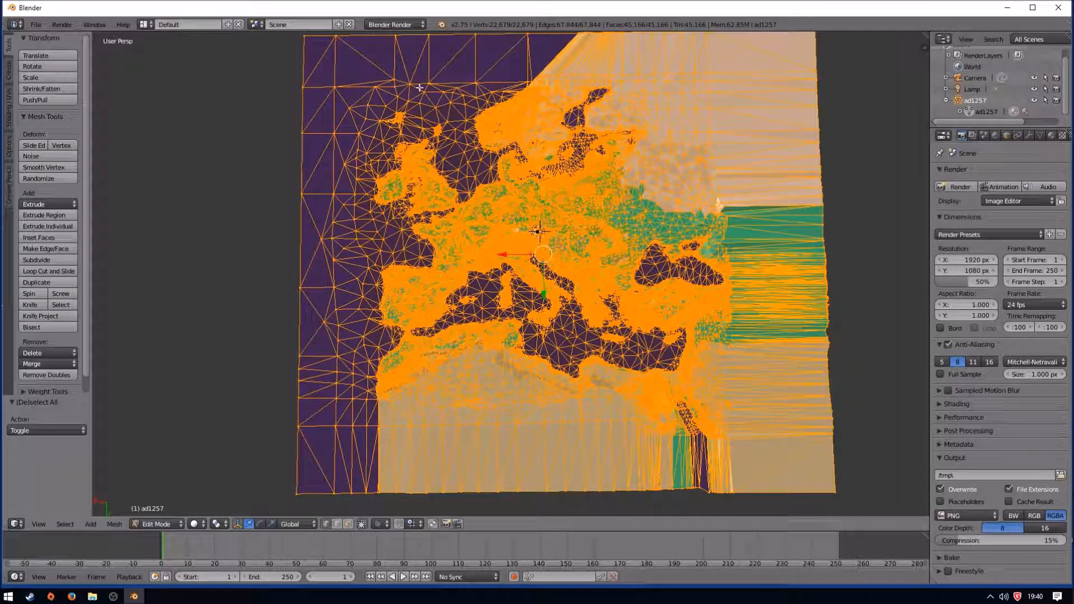
- Examine the ad1257 mesh's triangulation around the Mediterranean, the Alps, France and the British Isles
scroll(545, 339, "up", 3)
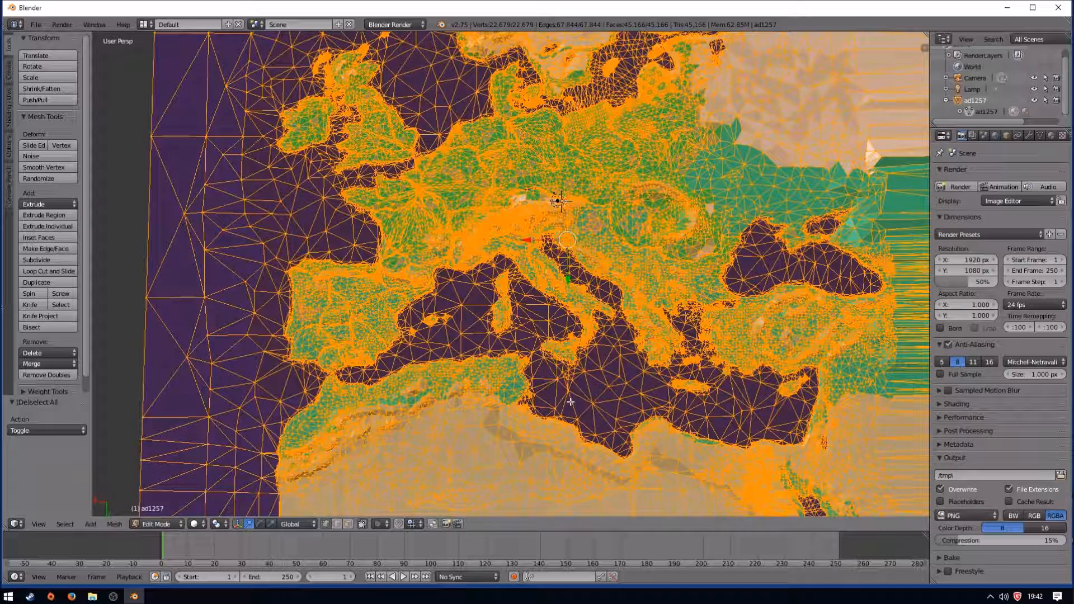
scroll(570, 401, "up", 4)
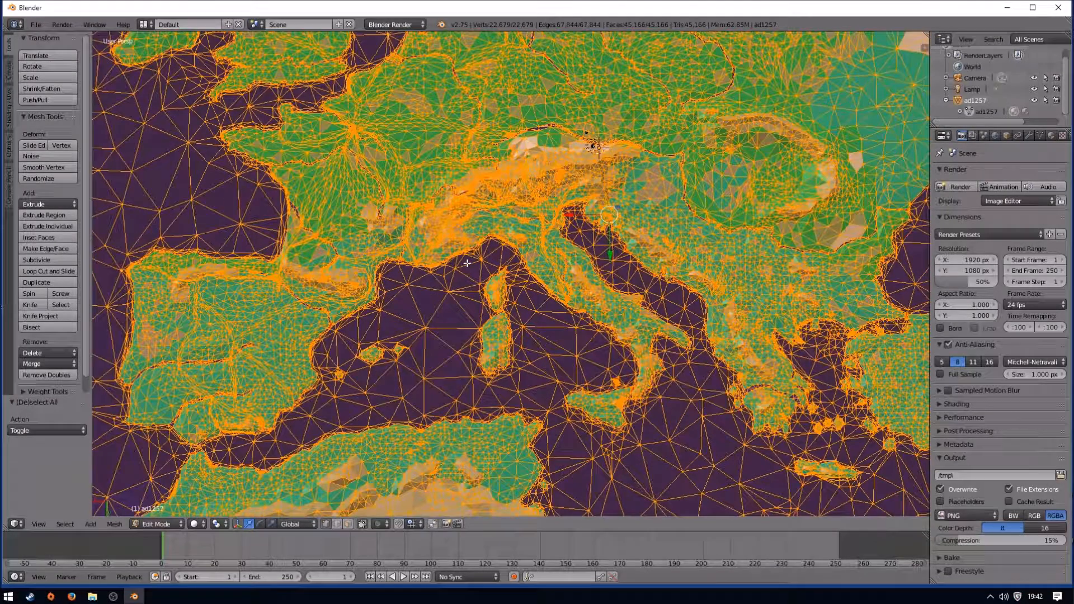
scroll(534, 268, "down", 3)
scroll(488, 249, "up", 3)
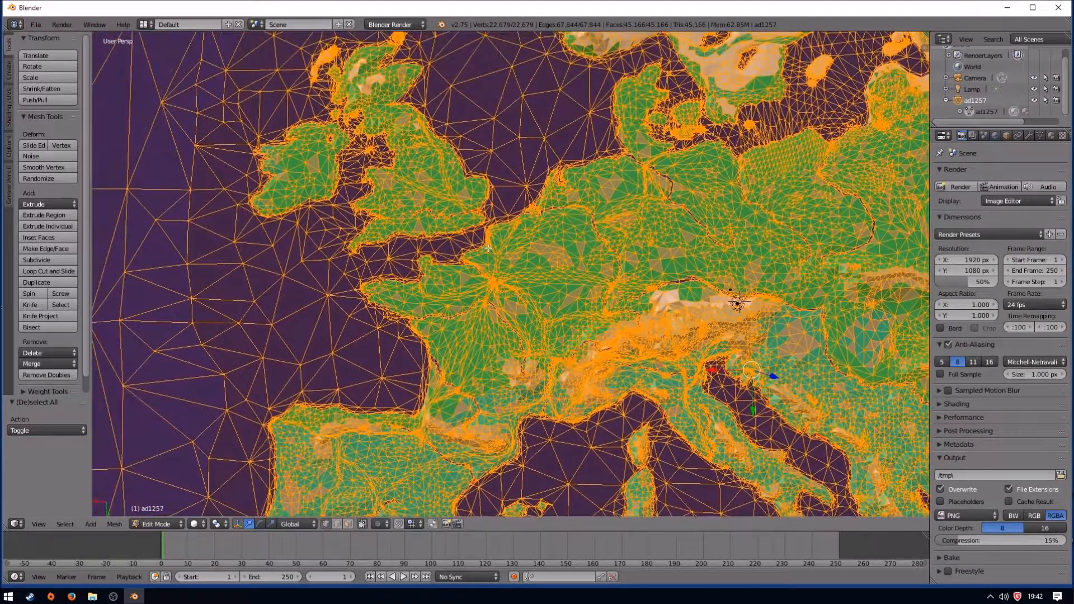
scroll(499, 224, "up", 4)
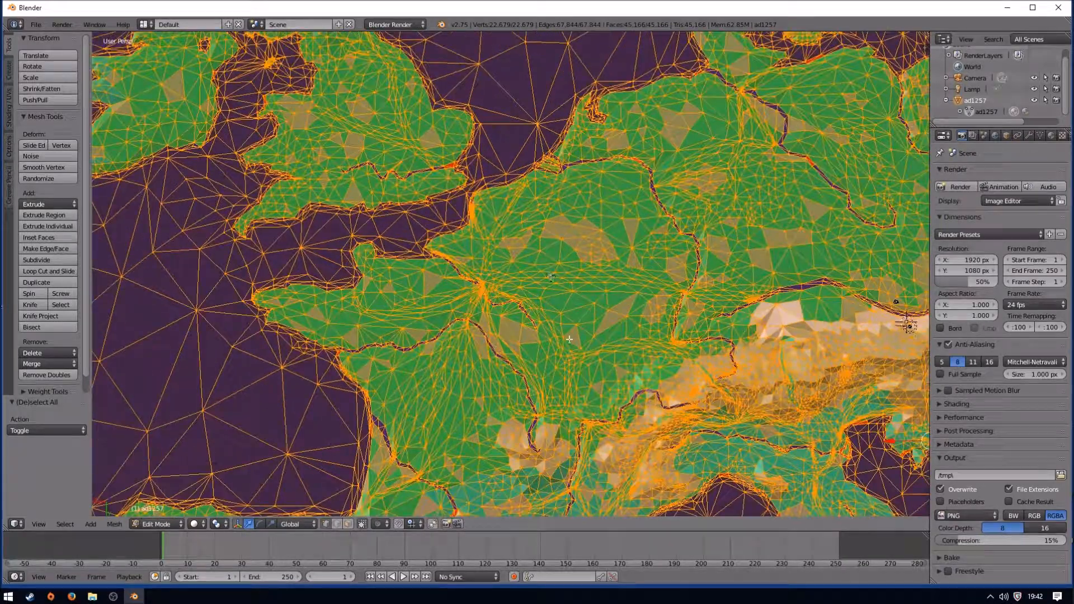
scroll(428, 163, "down", 2)
scroll(476, 190, "up", 4)
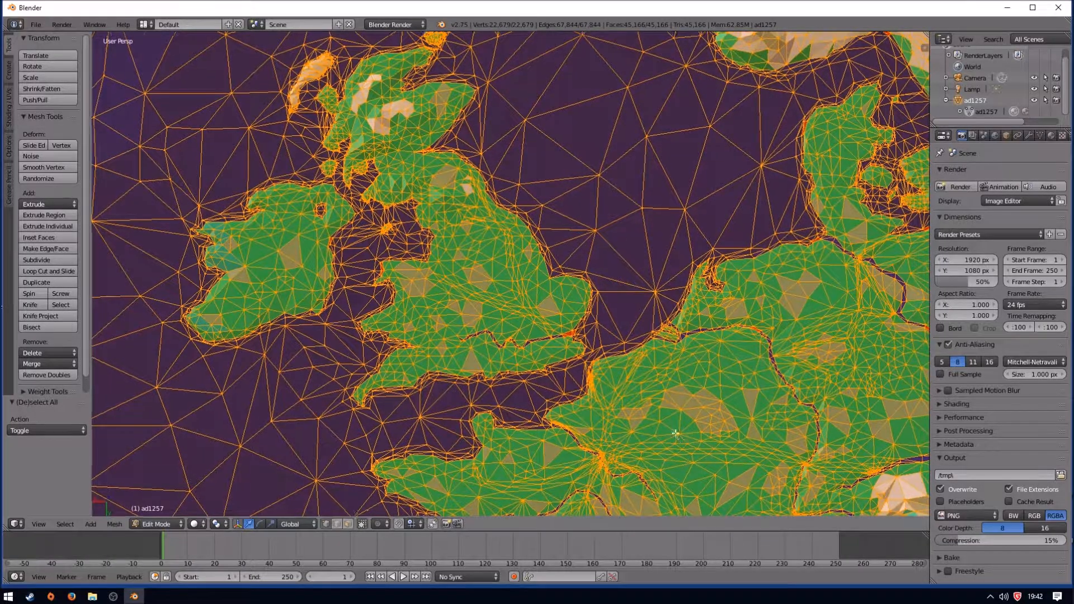
middle_click_drag(681, 440, 643, 363, "shift")
middle_click_drag(502, 247, 485, 333, "shift")
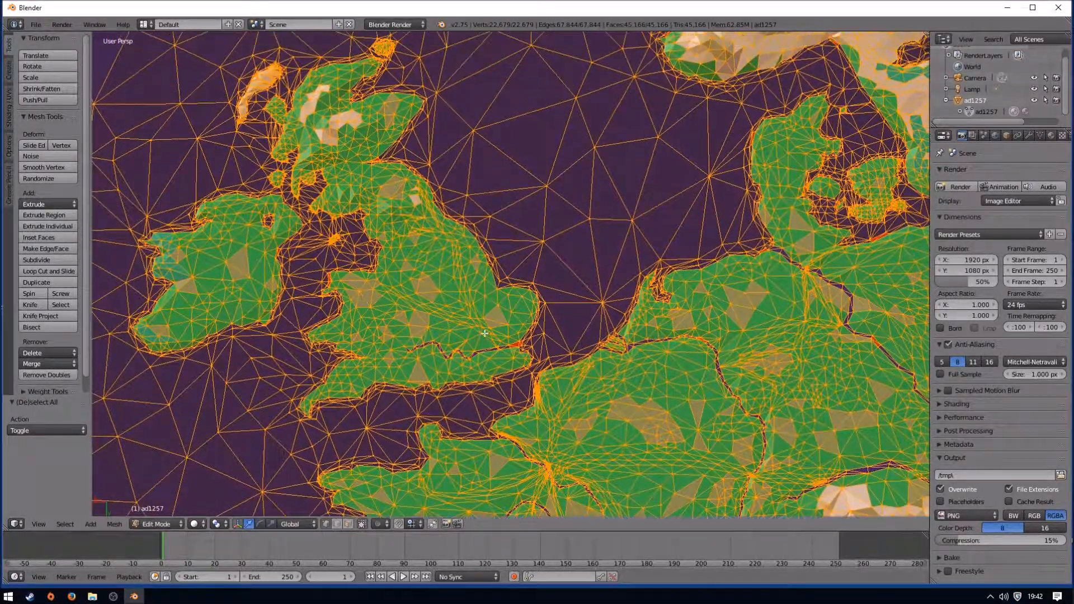
- Examine the ad1257 mesh from southern England and the Channel coast across the river lines to the Alps and Italy
scroll(485, 333, "up", 3)
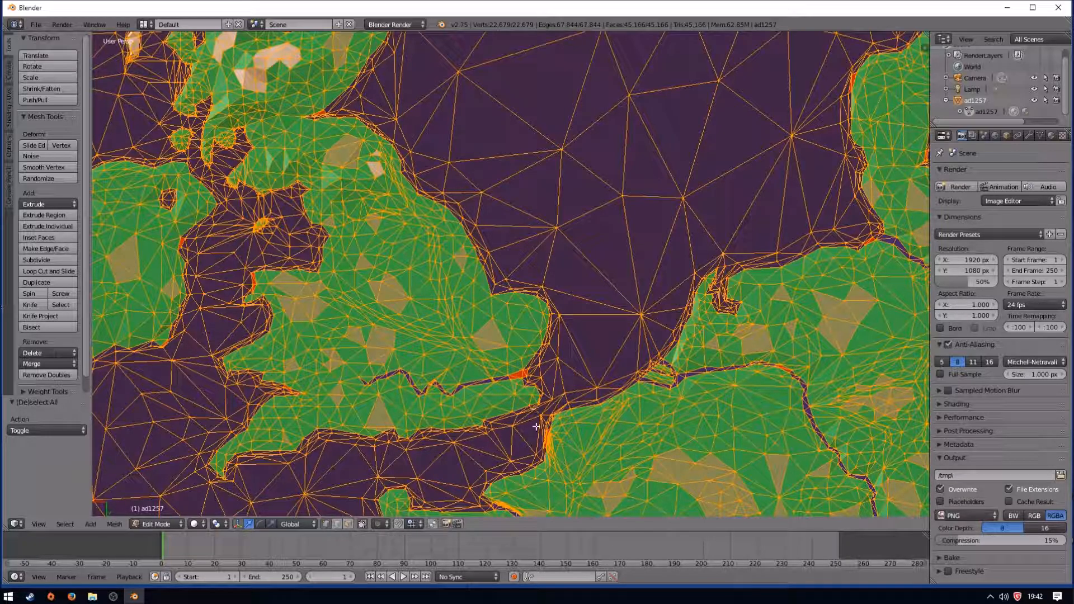
middle_click_drag(547, 435, 475, 347, "shift")
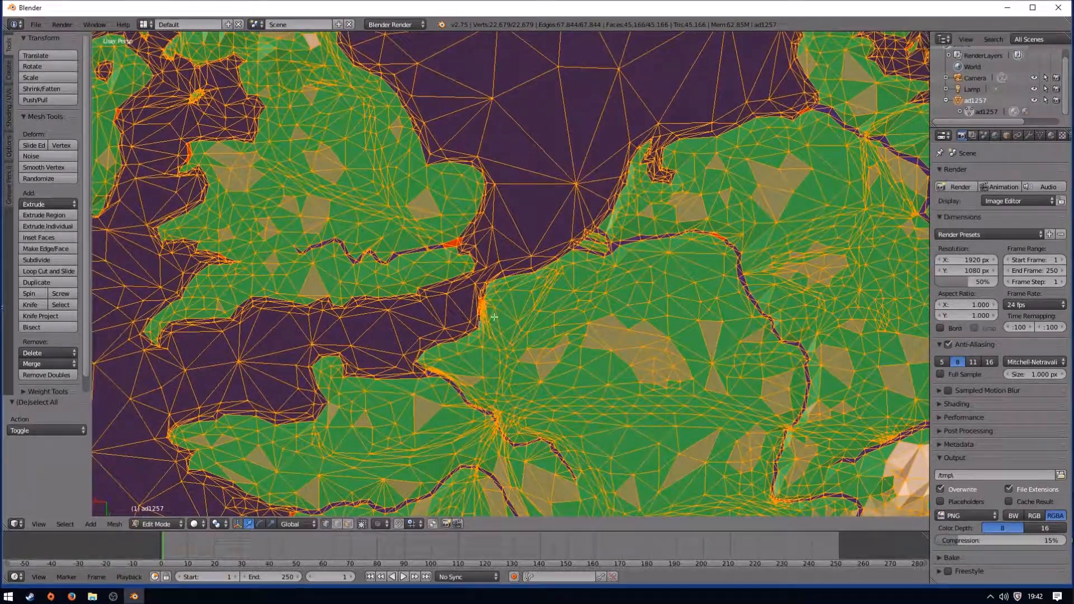
middle_click_drag(750, 402, 536, 388, "shift")
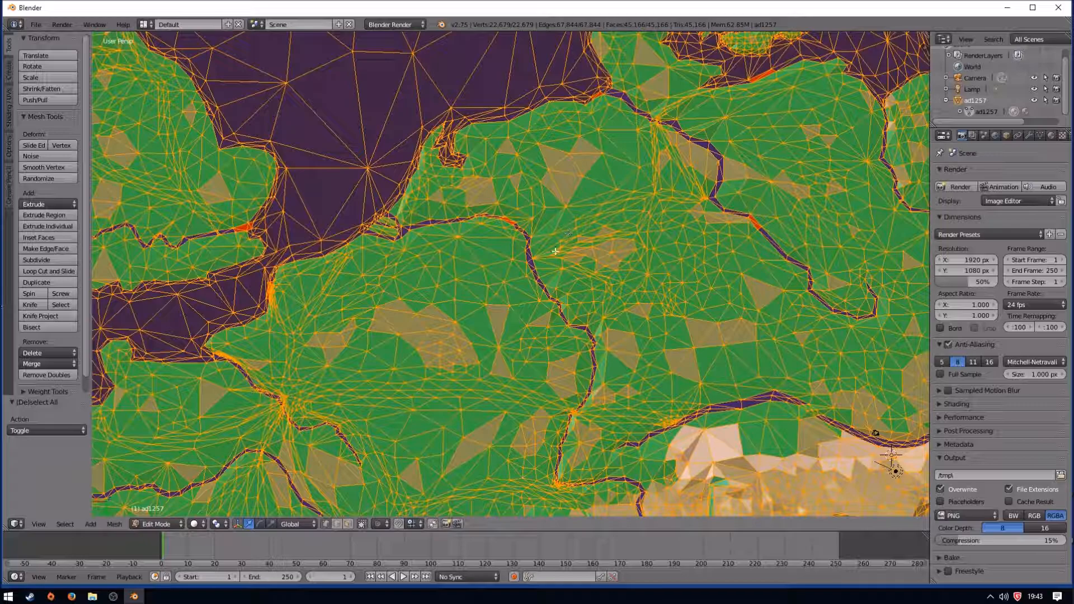
middle_click_drag(672, 431, 616, 305, "shift")
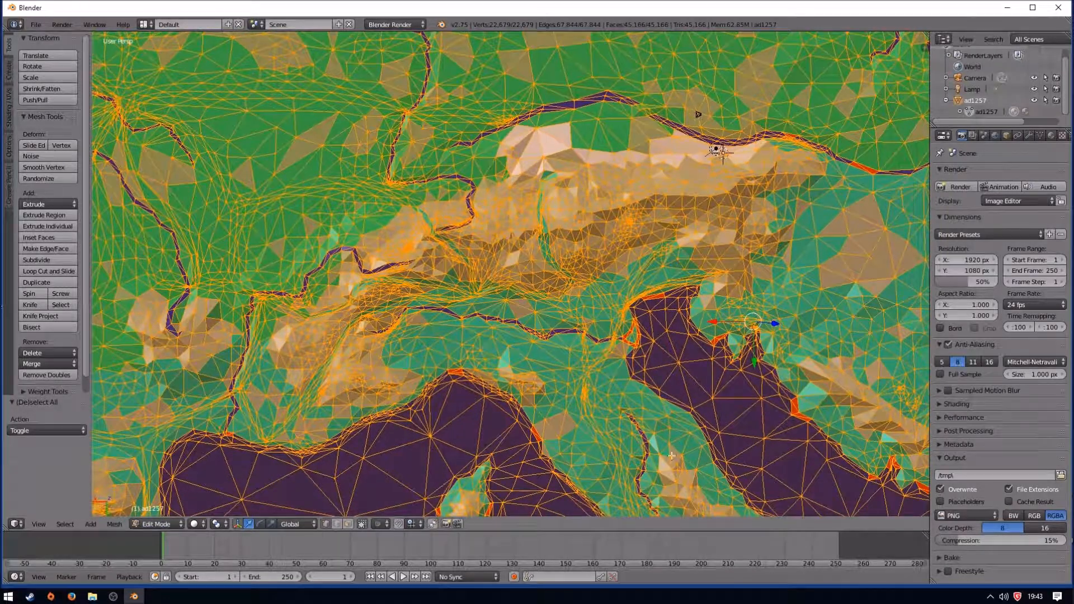
middle_click_drag(649, 504, 616, 427, "shift")
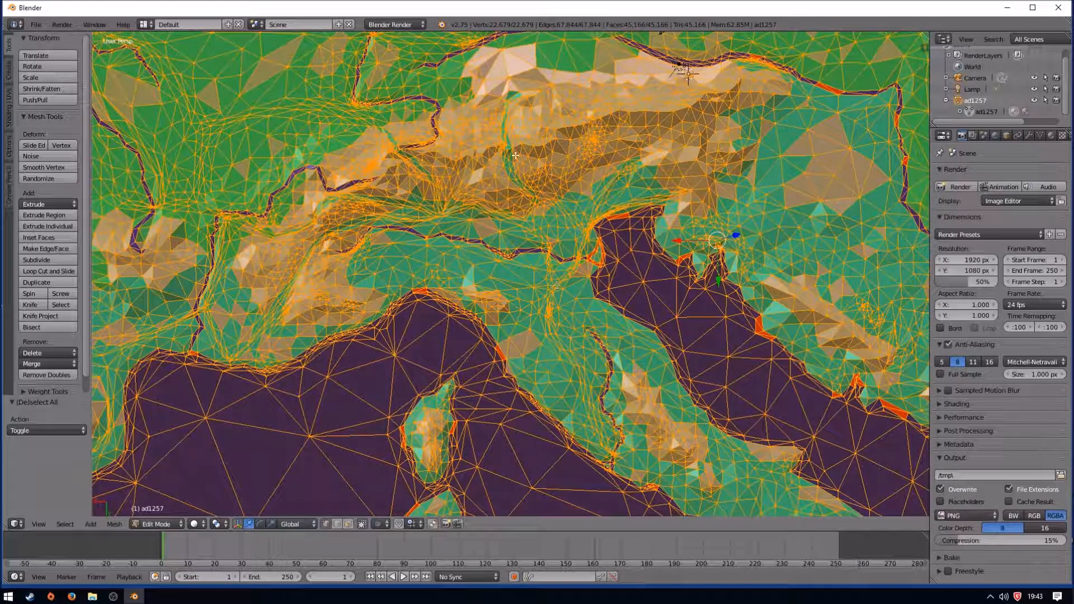
scroll(427, 166, "down", 1)
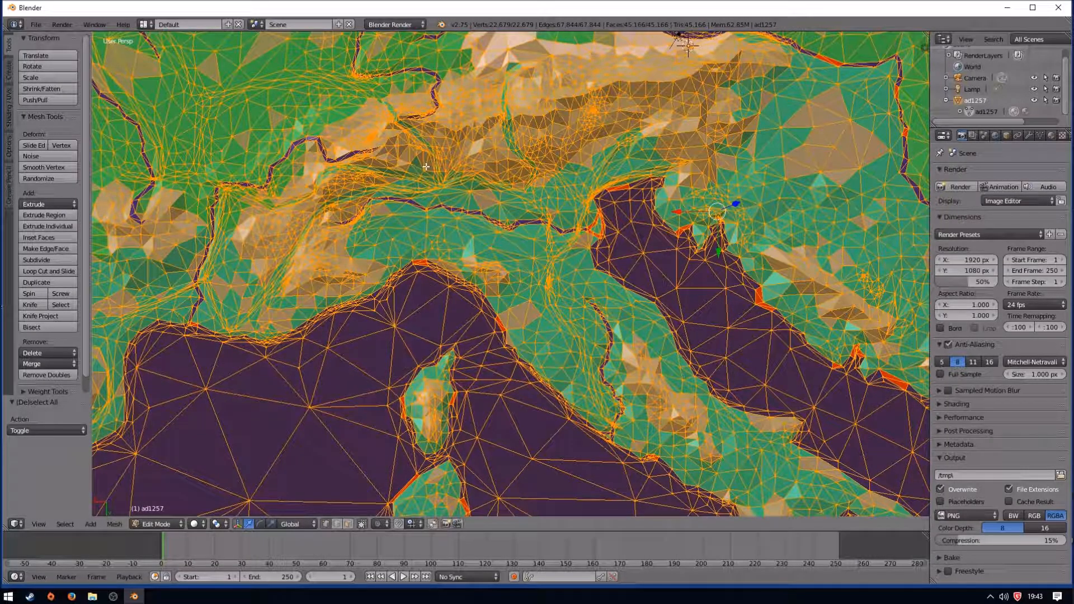
scroll(427, 166, "down", 1)
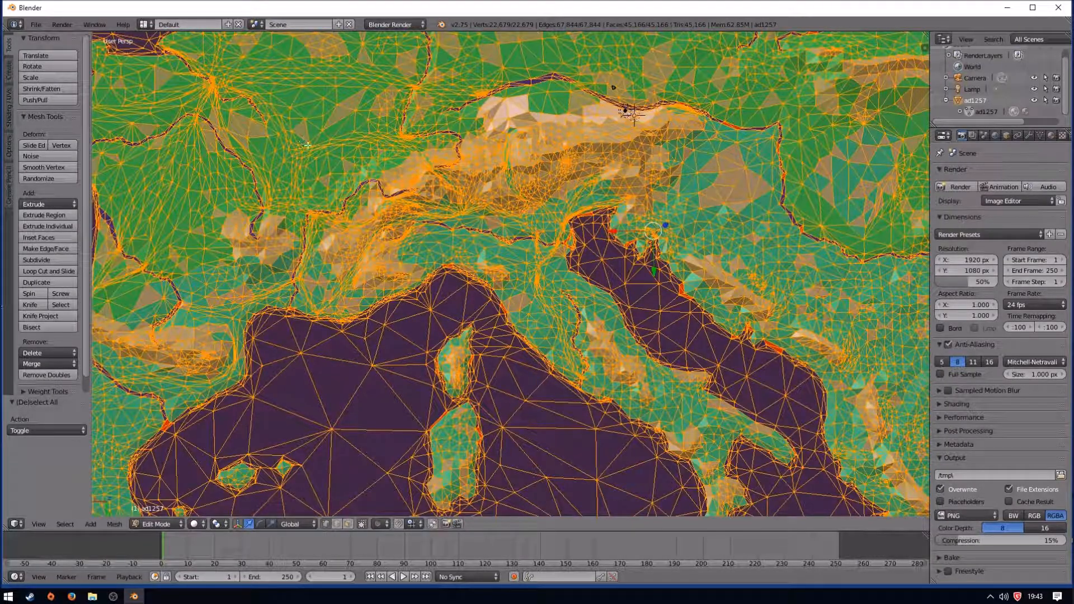
middle_click_drag(333, 151, 474, 246, "shift")
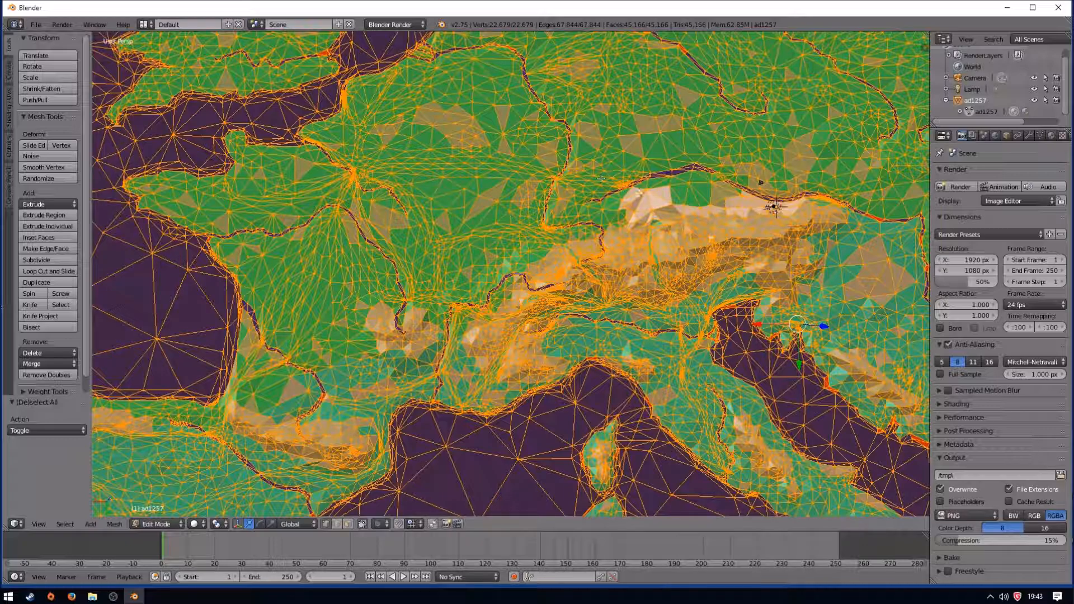
- Compare the mesh layout of central Europe, France and the British Isles with the Alps and the western Mediterranean
scroll(545, 221, "up", 4)
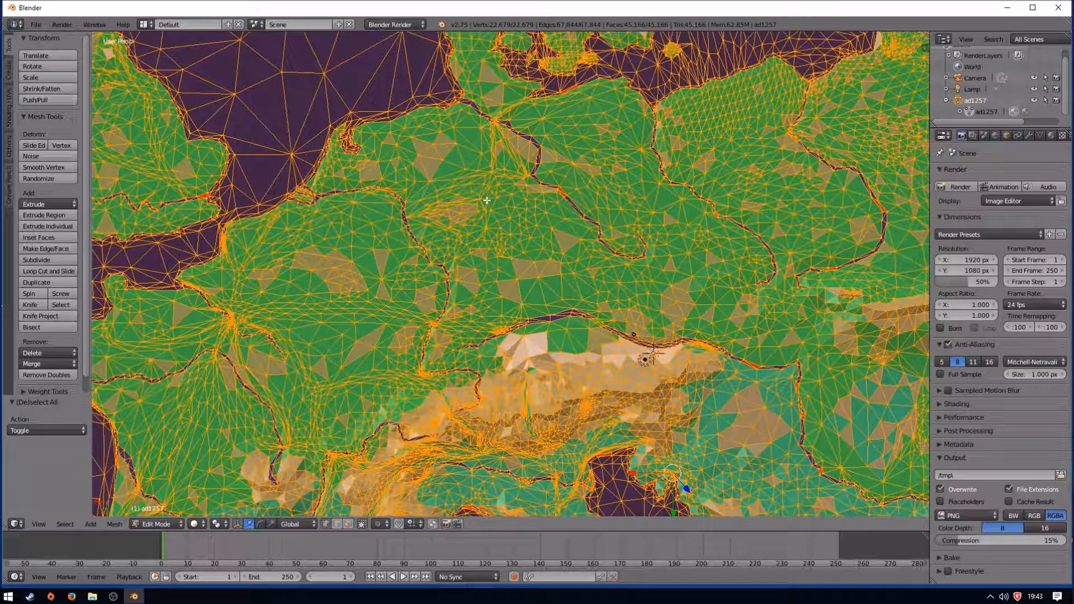
middle_click_drag(358, 419, 454, 361, "shift")
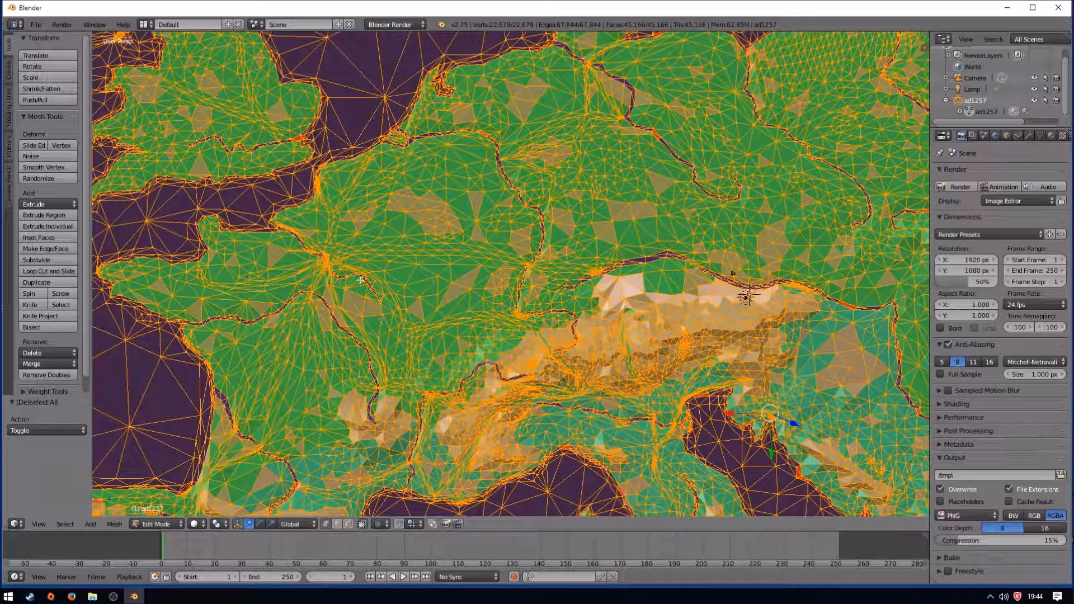
scroll(263, 246, "up", 2)
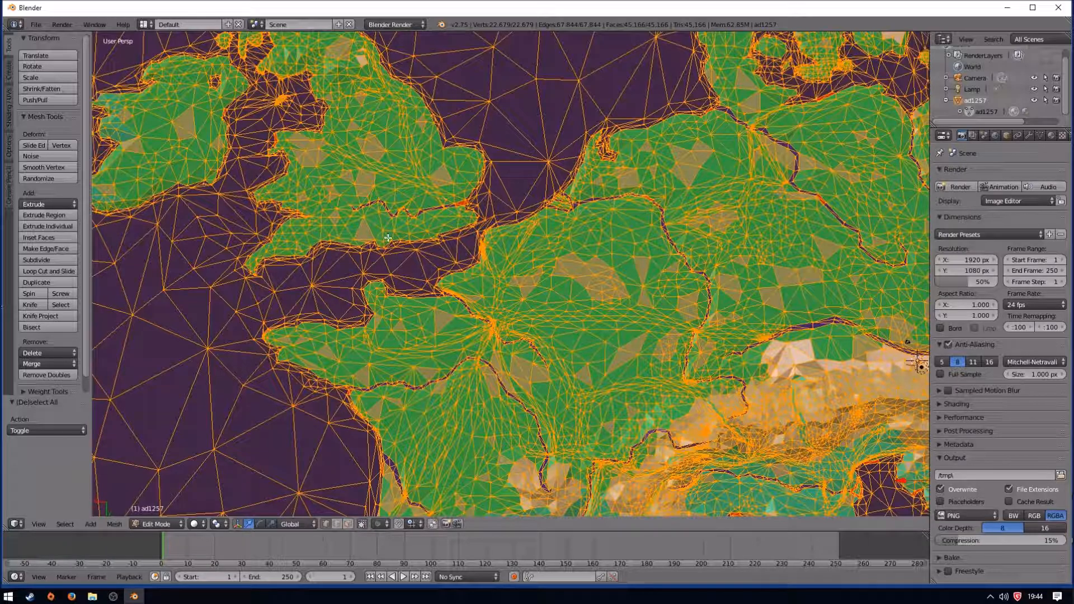
scroll(539, 335, "up", 3)
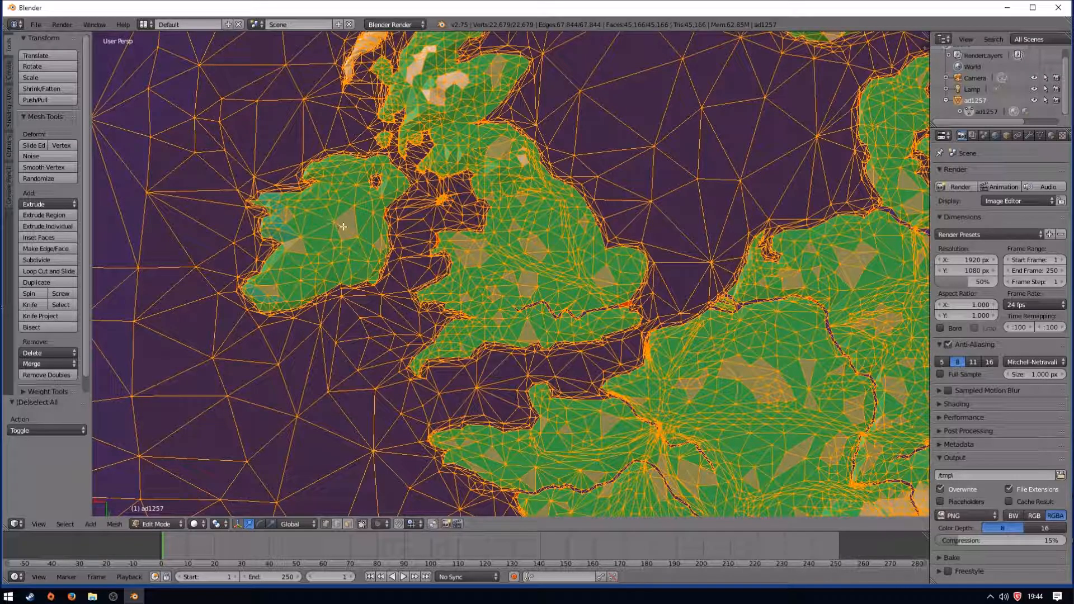
middle_click_drag(780, 452, 648, 328, "shift")
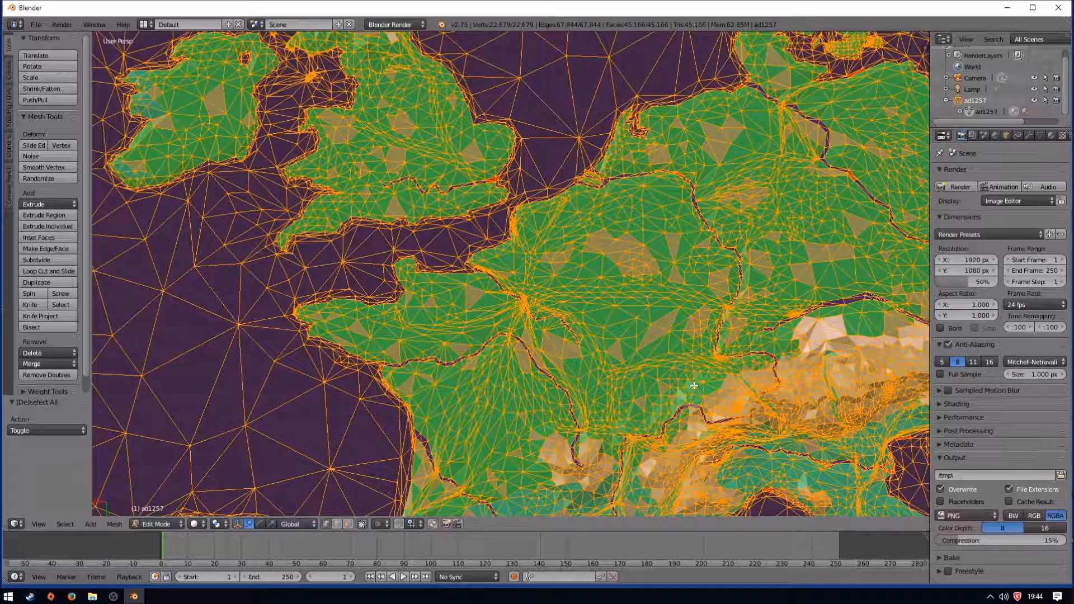
scroll(740, 376, "up", 4)
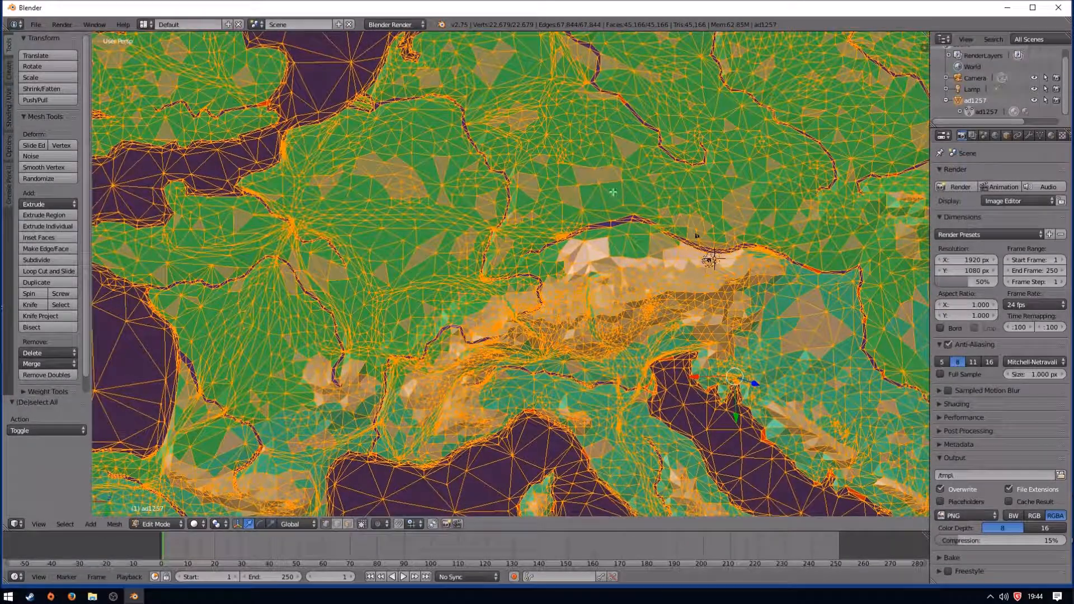
middle_click_drag(734, 475, 653, 245, "shift")
scroll(594, 229, "down", 4)
scroll(594, 230, "up", 4)
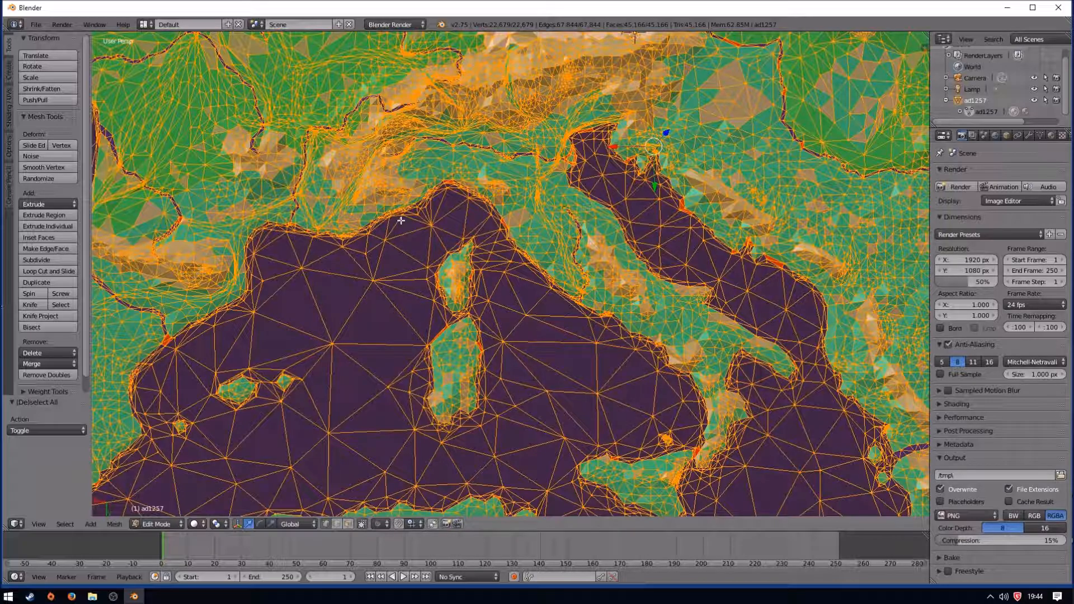
- Inspect the triangles along the rivers and plains of France up close, between the Channel coast and the Alps
scroll(401, 220, "down", 3)
scroll(544, 289, "up", 5)
middle_click_drag(544, 288, 693, 414, "shift")
scroll(622, 259, "down", 4)
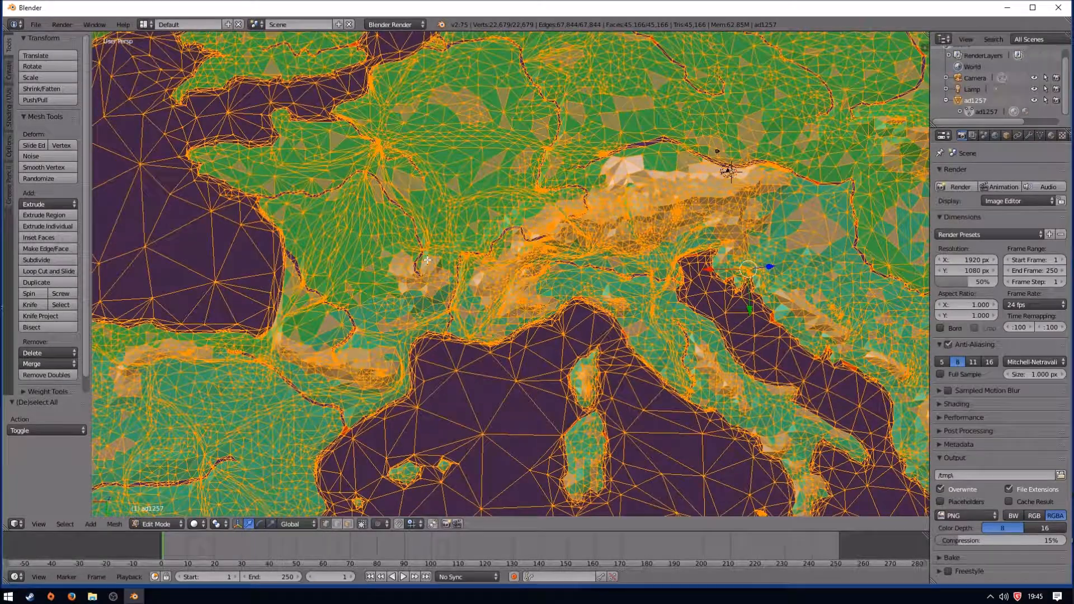
scroll(469, 240, "up", 2)
middle_click_drag(468, 240, 512, 322, "shift")
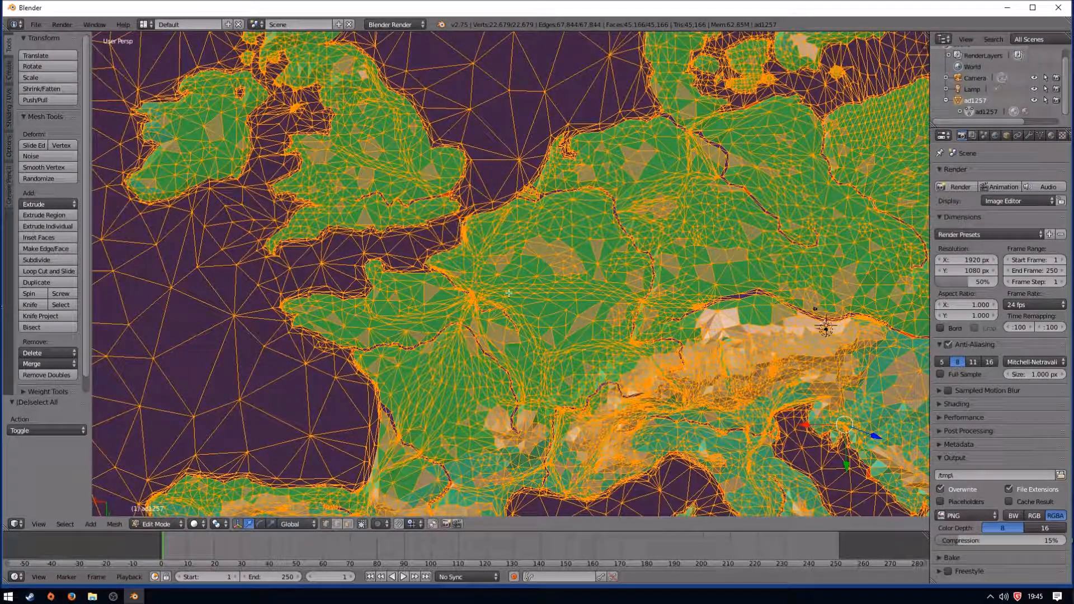
scroll(708, 357, "up", 6)
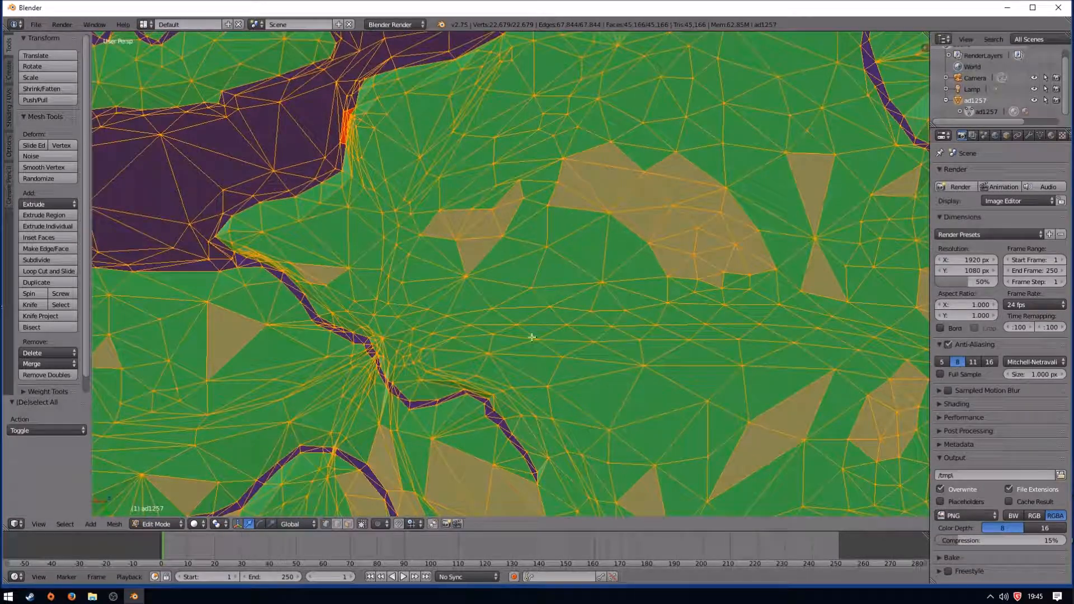
middle_click_drag(580, 387, 379, 197, "shift")
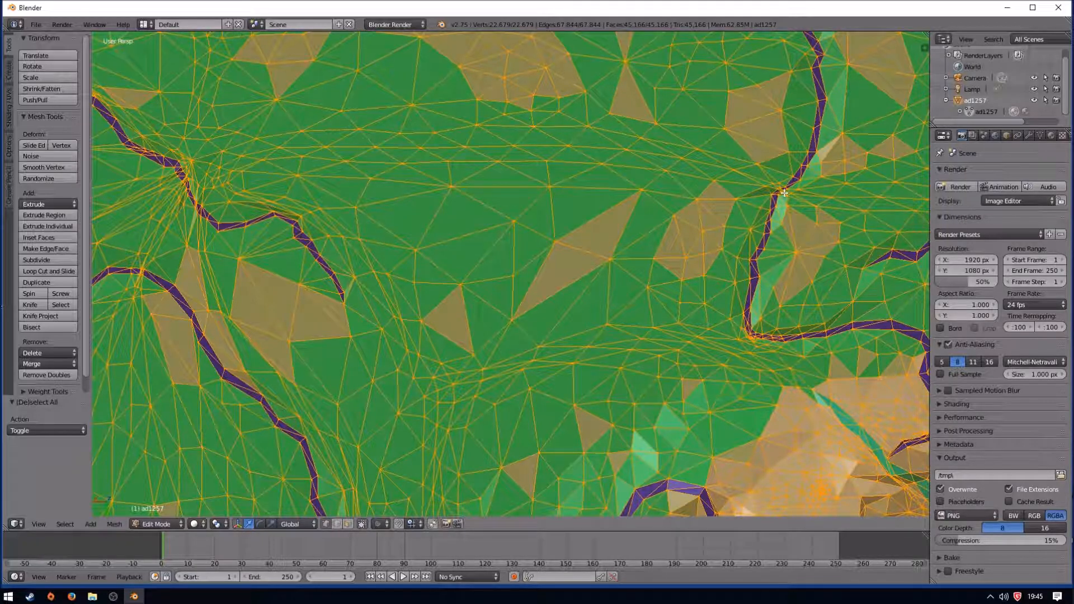
scroll(640, 212, "down", 8)
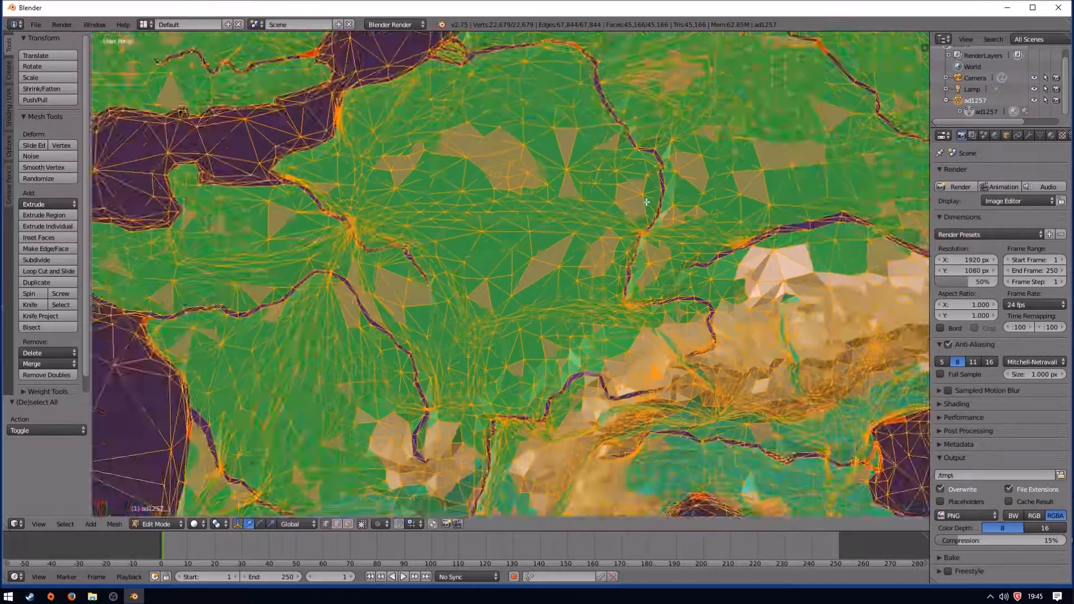
- Examine the mesh density over the whole ad1257 map, from the Atlantic and Scandinavia to the Black Sea and North Africa
scroll(640, 212, "down", 1)
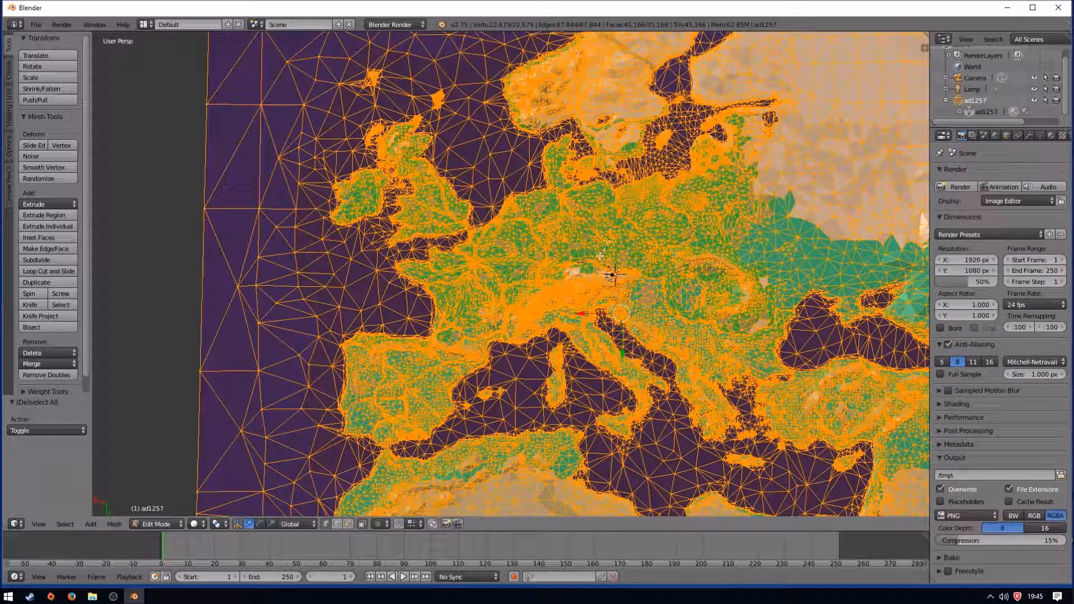
scroll(604, 249, "up", 3)
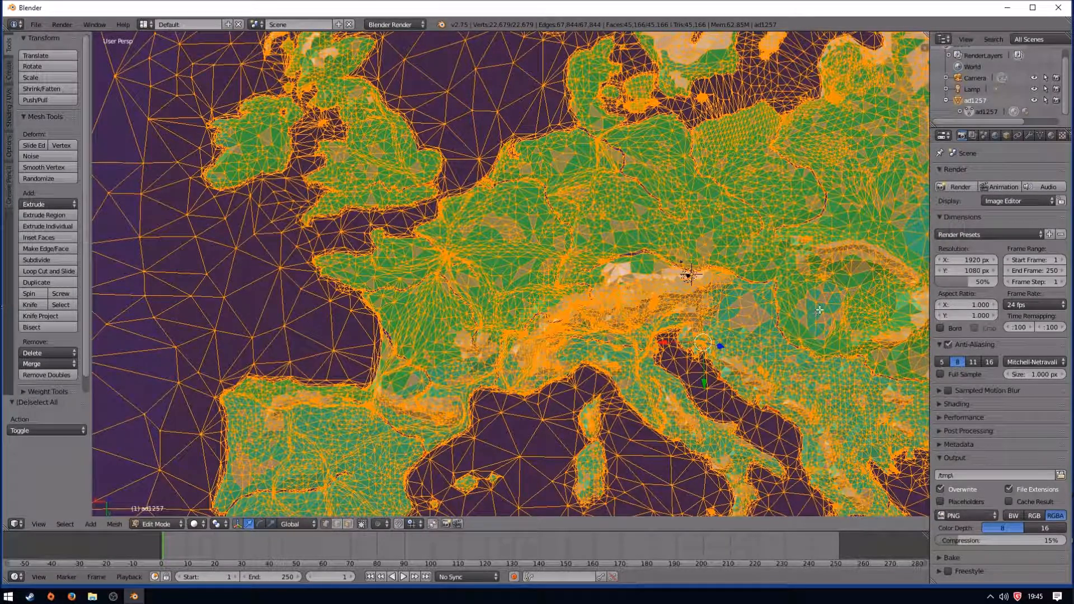
scroll(817, 311, "down", 3)
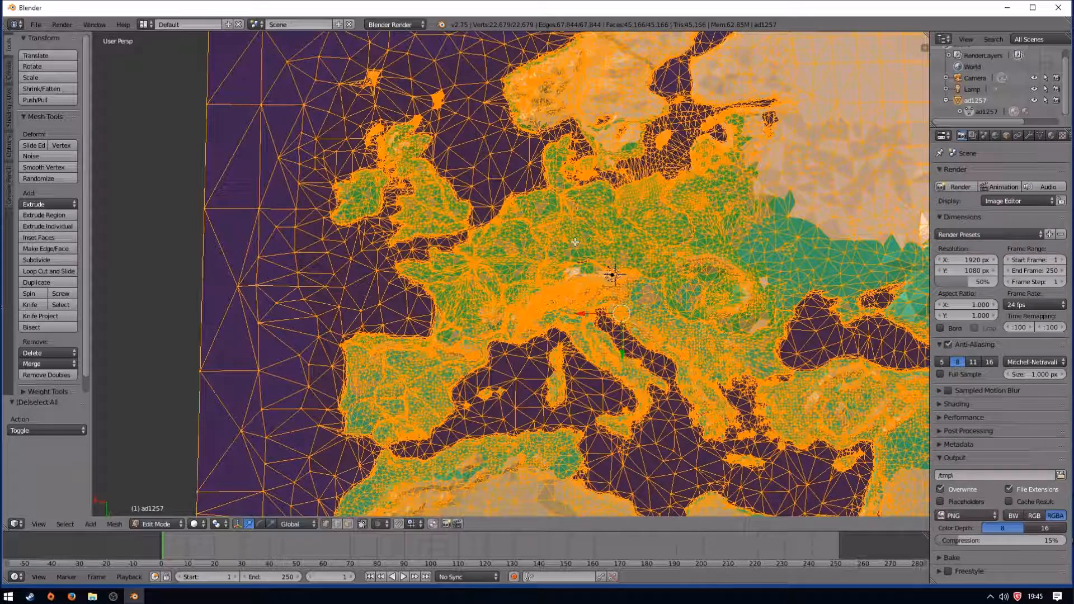
scroll(616, 249, "down", 2)
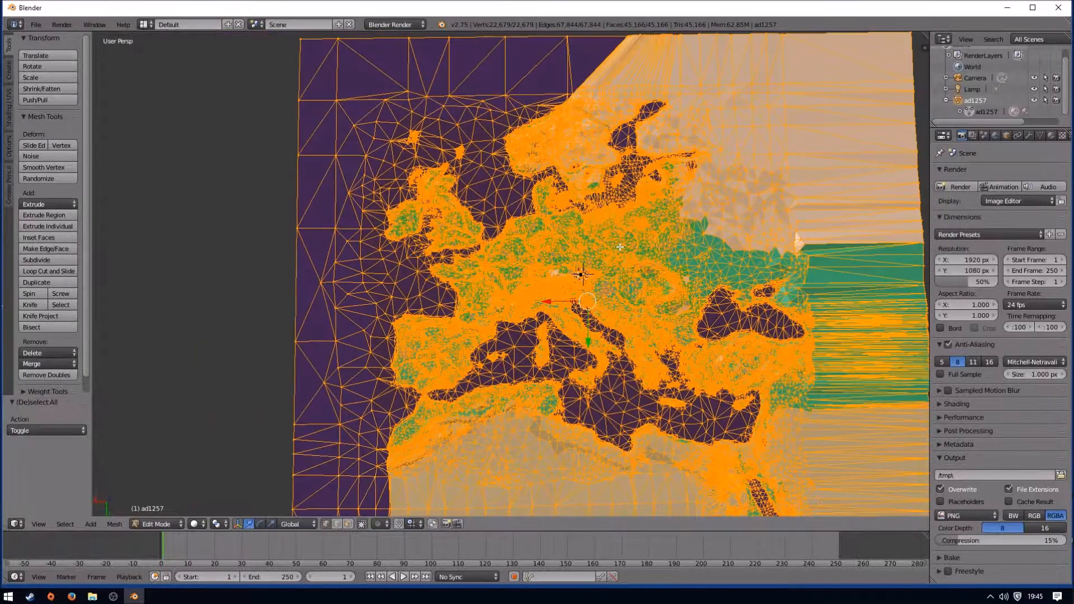
scroll(563, 289, "up", 2)
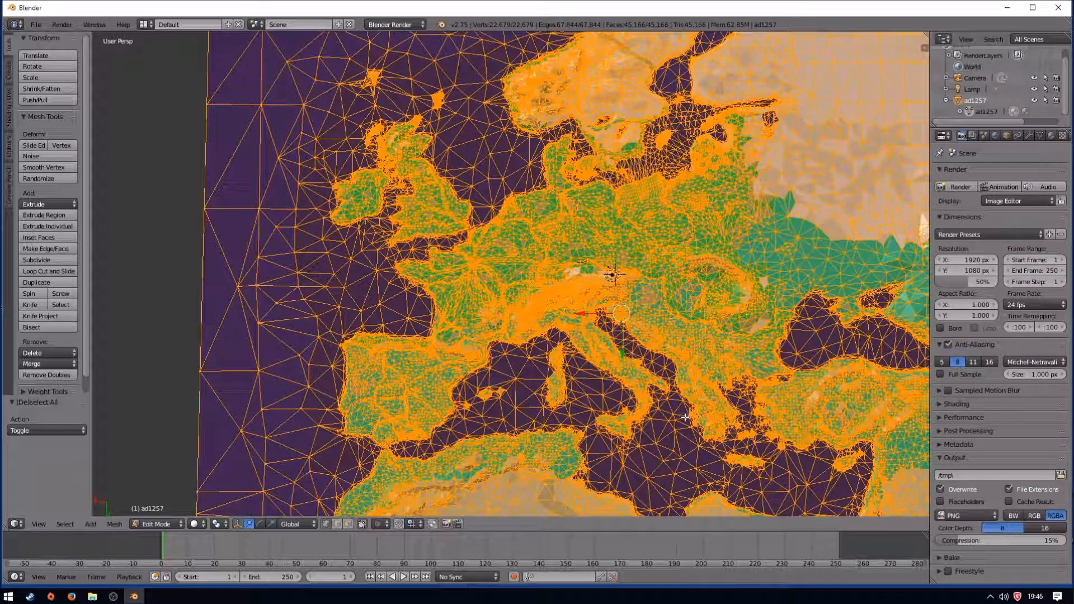
middle_click_drag(695, 209, 526, 211, "shift")
middle_click_drag(576, 396, 651, 311, "shift")
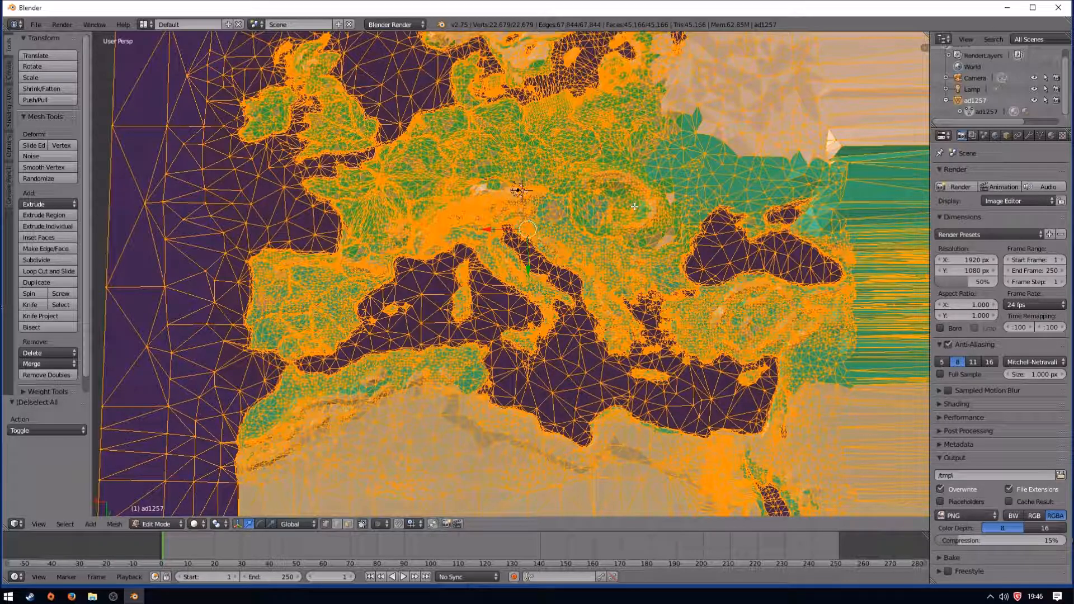
scroll(595, 326, "up", 2)
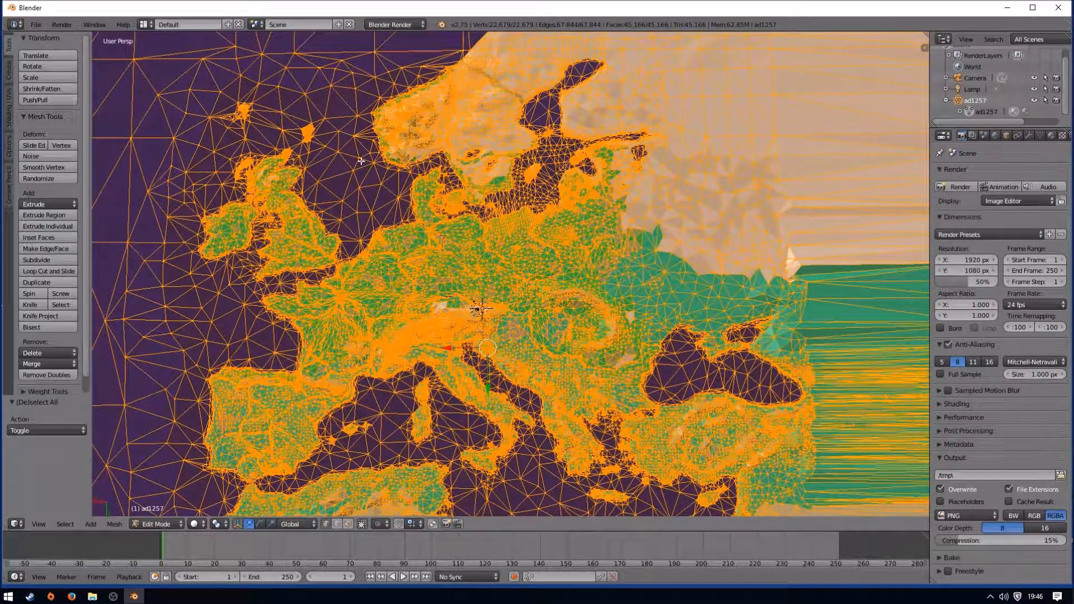
scroll(529, 328, "down", 2)
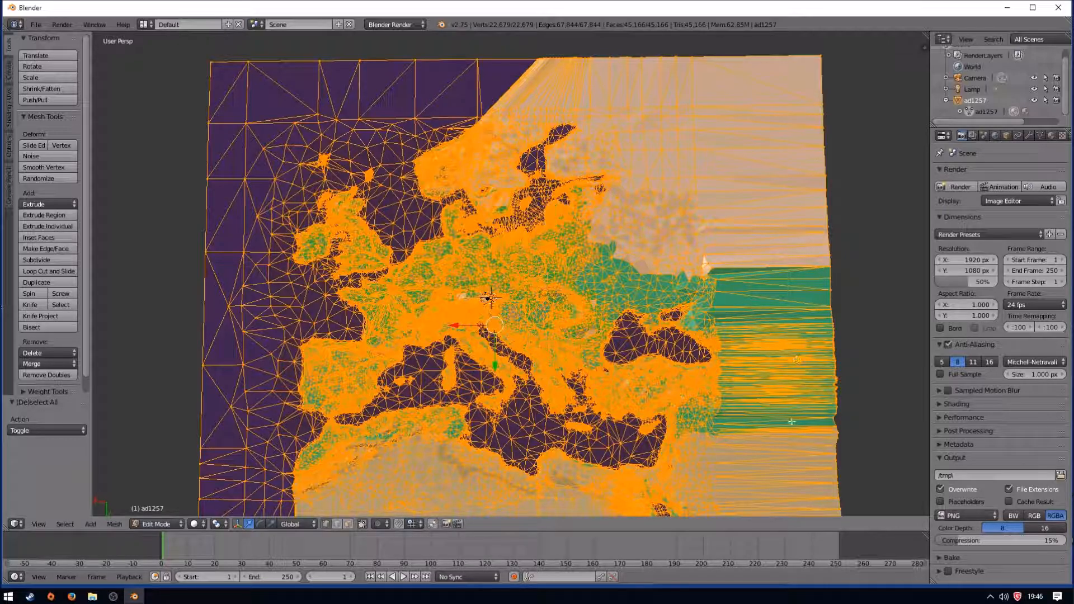
- Inspect the outer borders of the ad1257 map, including a close view of the long faces at the northern edge beyond Scandinavia
middle_click_drag(731, 401, 658, 284, "shift")
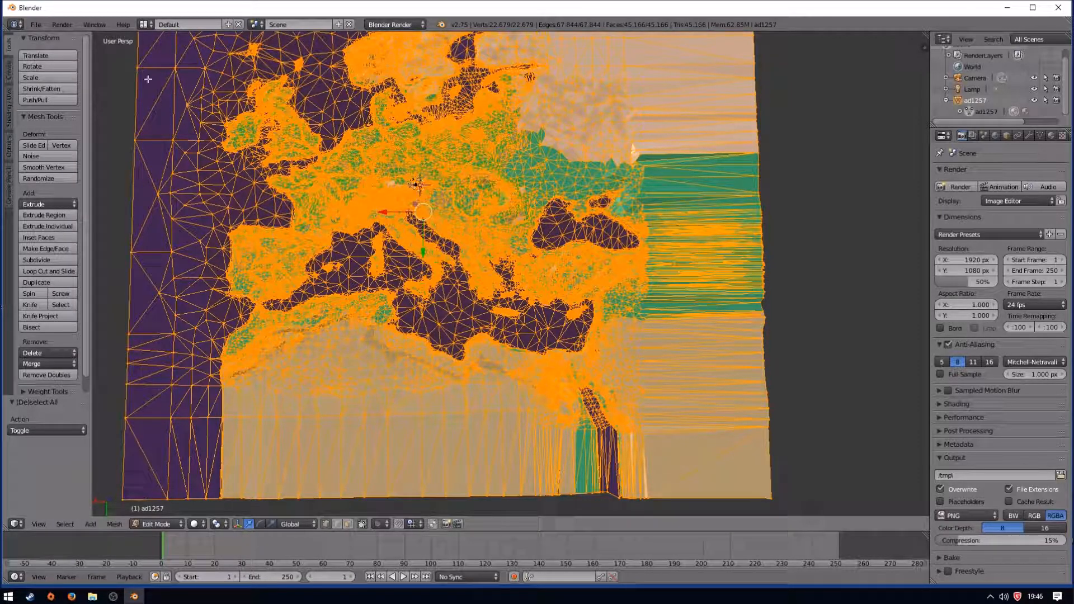
middle_click_drag(278, 227, 387, 292, "shift")
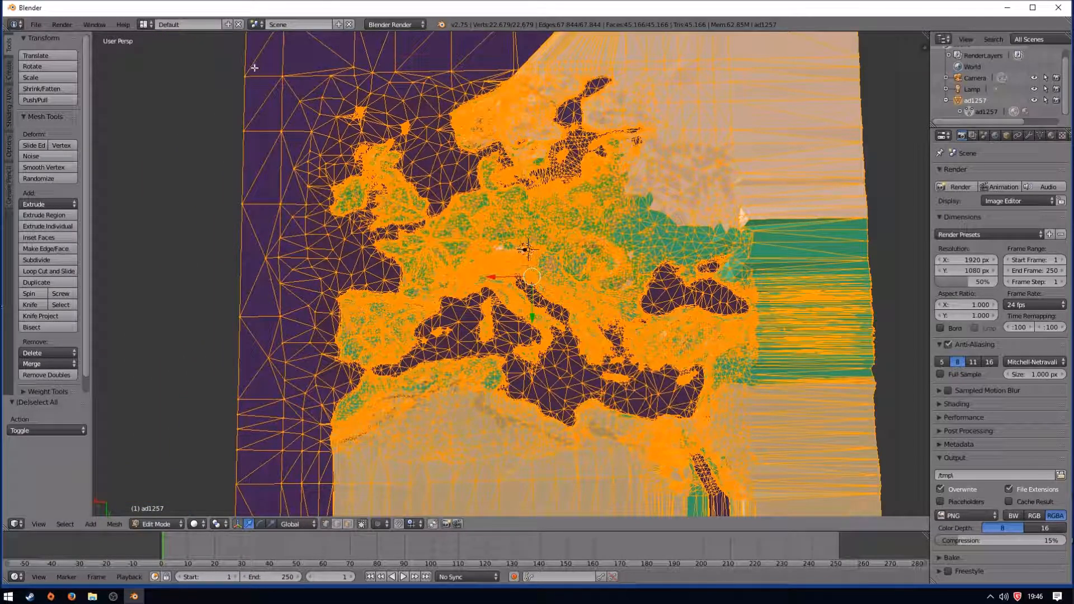
middle_click_drag(704, 167, 625, 202, "shift")
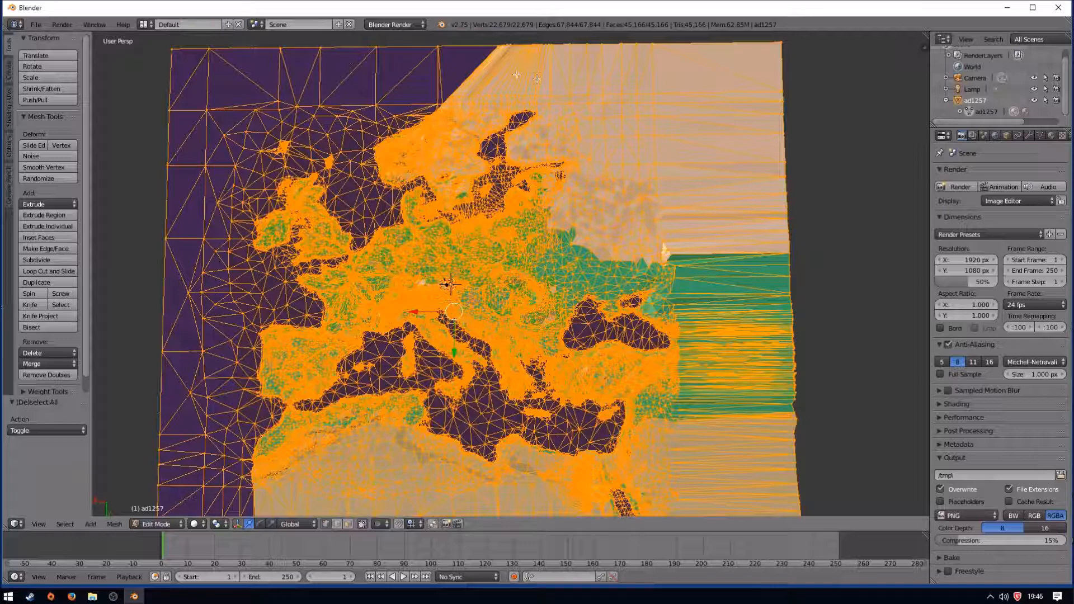
middle_click_drag(505, 86, 502, 151, "shift")
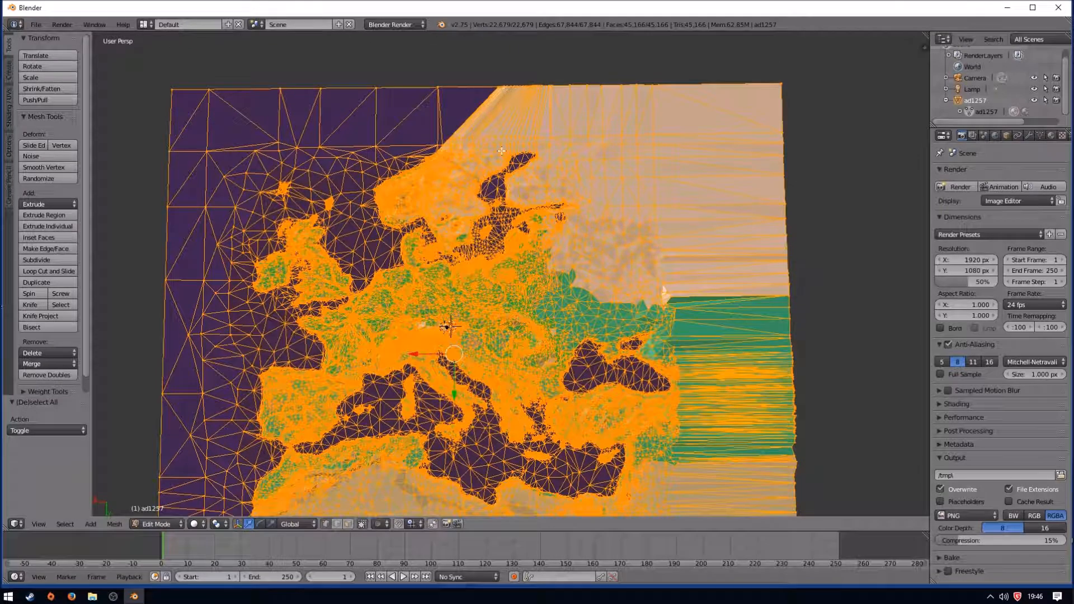
scroll(483, 111, "up", 5)
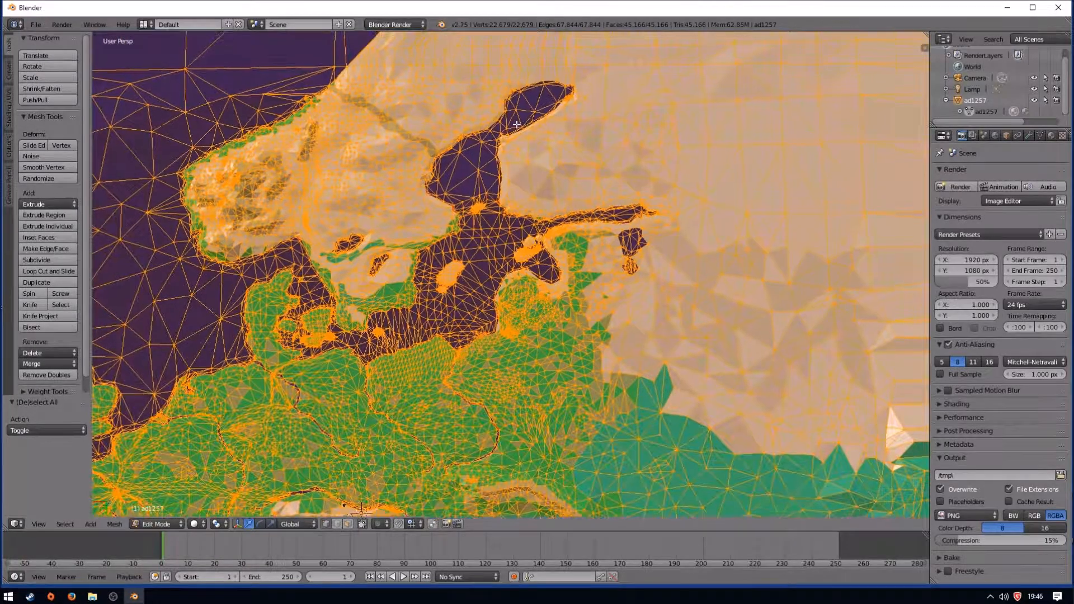
scroll(629, 267, "up", 3)
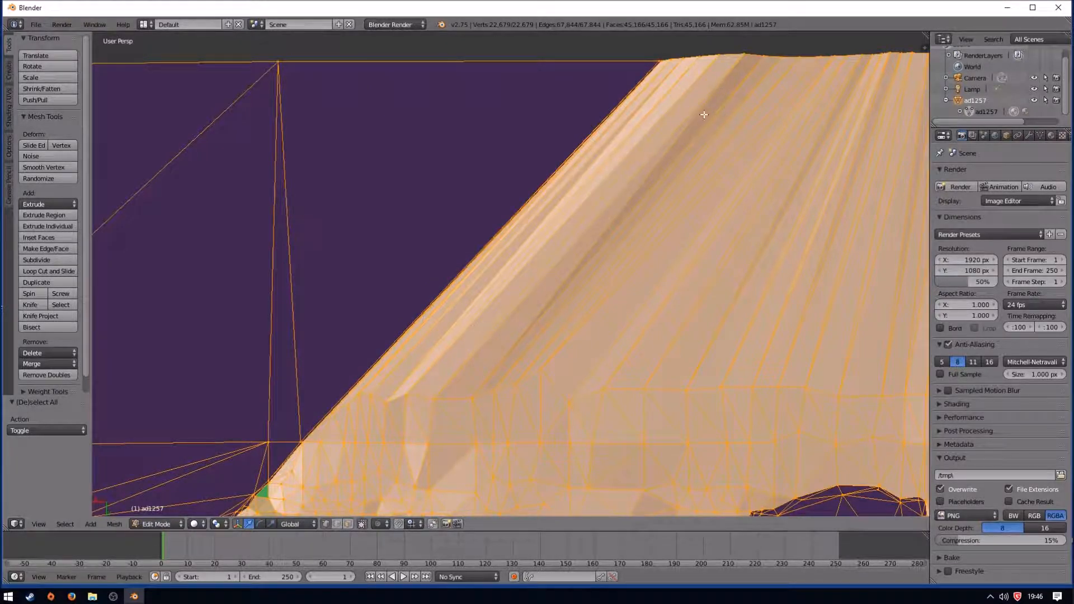
middle_click_drag(719, 259, 560, 279, "shift")
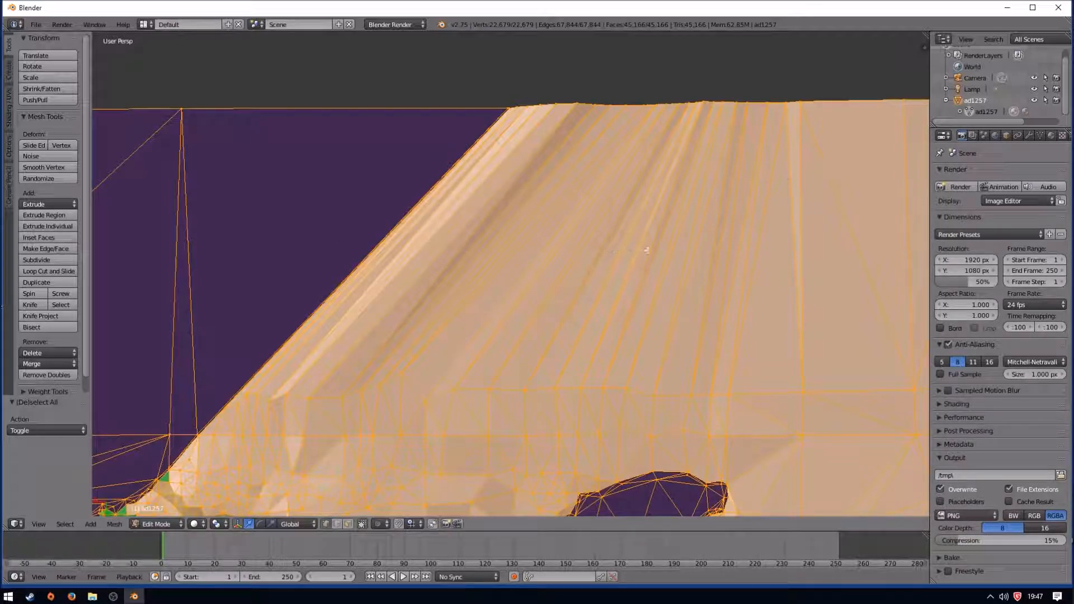
- Look over the ad1257 map from its northern edge down to the Mediterranean, and close Blender
scroll(635, 254, "down", 3)
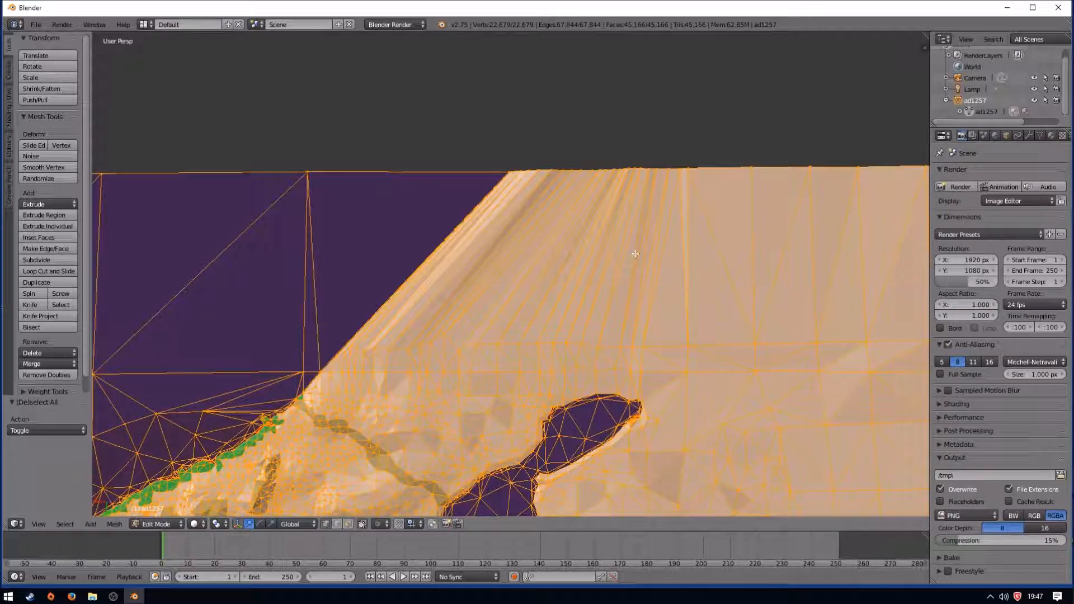
scroll(634, 253, "down", 3)
scroll(638, 246, "up", 4)
middle_click_drag(483, 328, 692, 310, "shift")
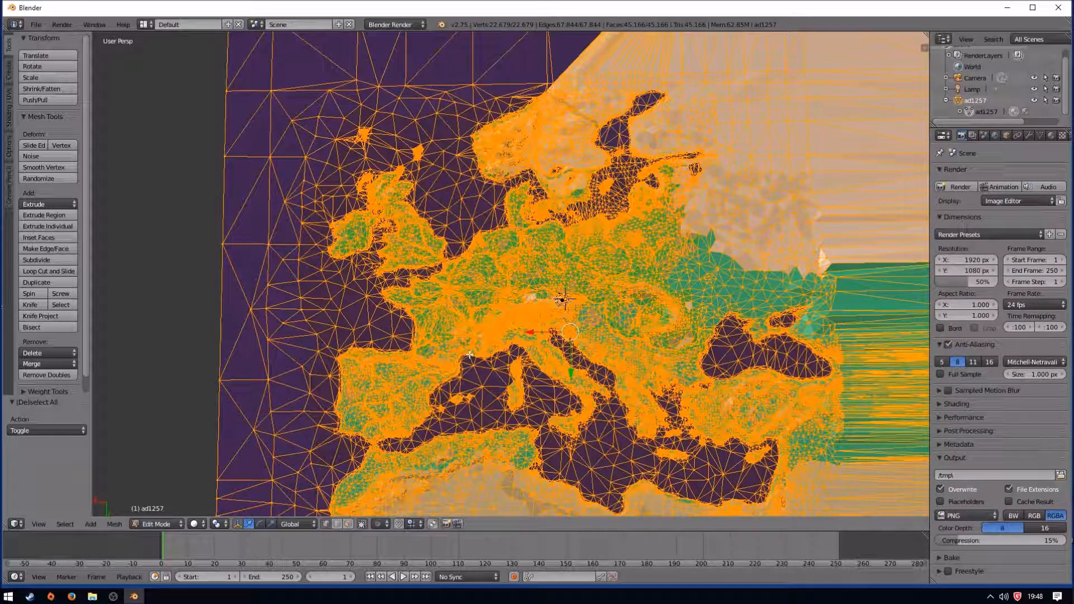
left_click(1052, 7)
left_click(532, 340)
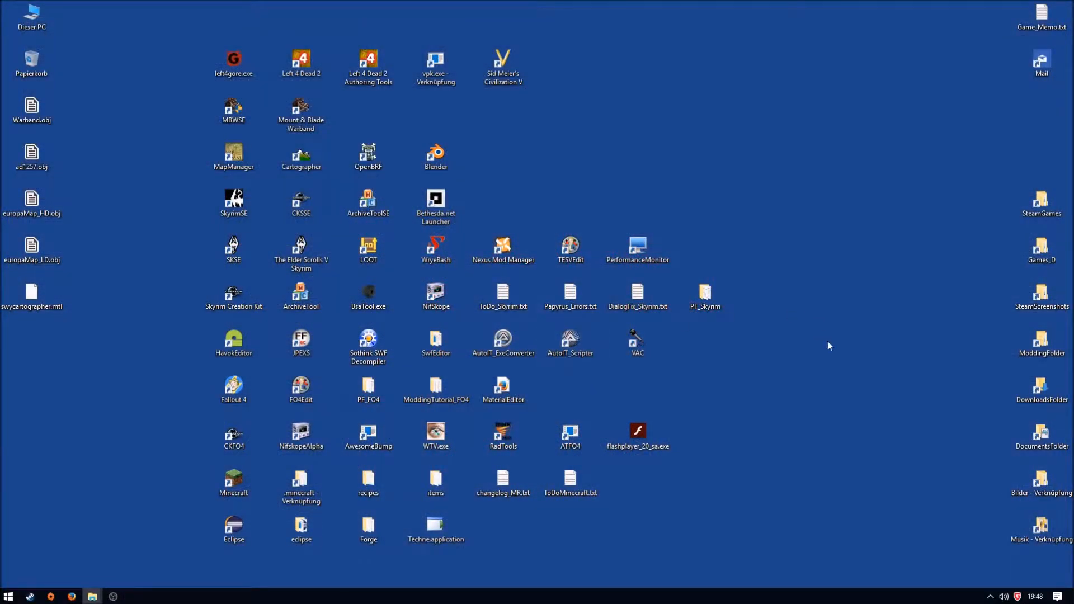
left_click(114, 596)
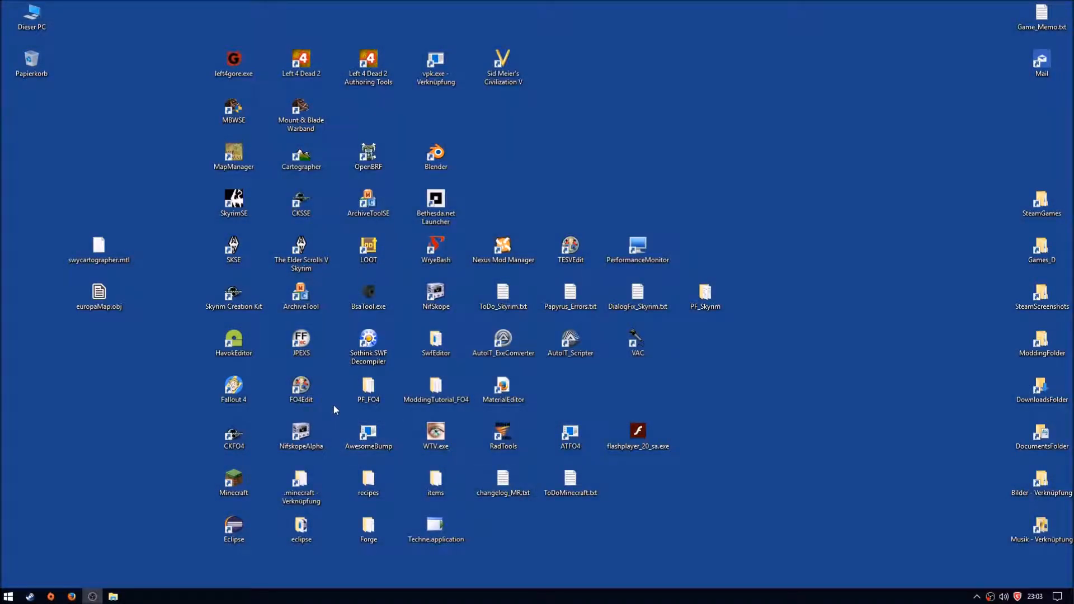
- Launch Blender again with a fresh default scene and dismiss its splash screen
double_click(442, 160)
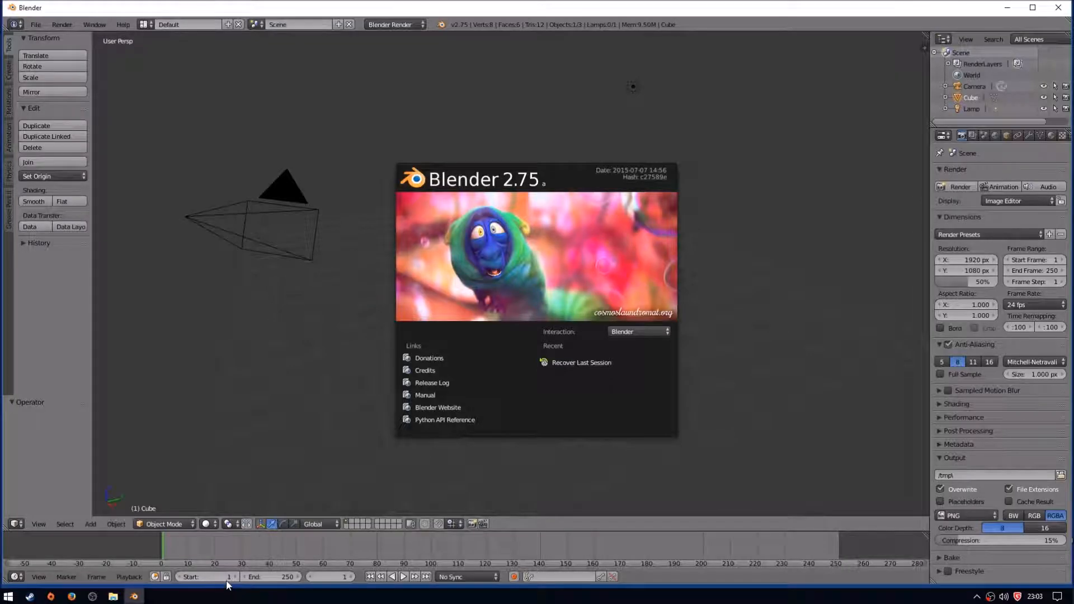
left_click(140, 597)
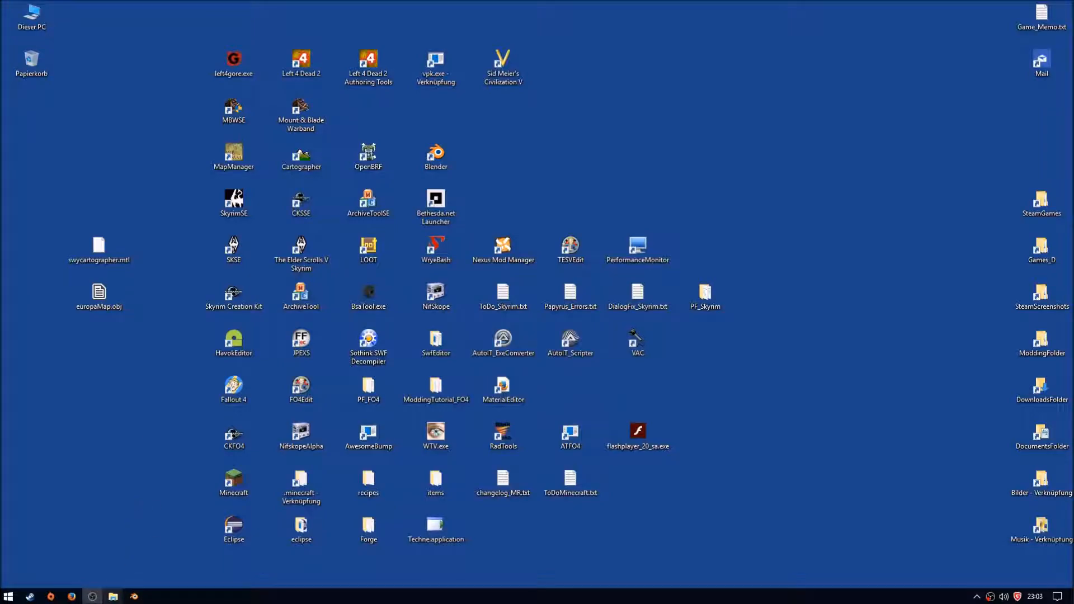
left_click(134, 596)
mouse_move(135, 597)
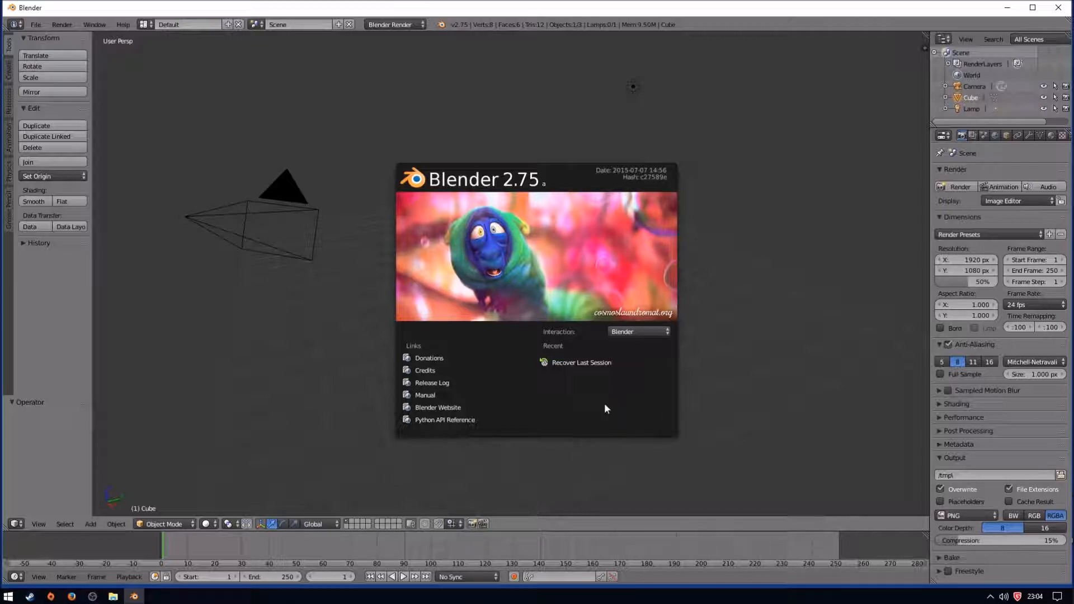
left_click(459, 232)
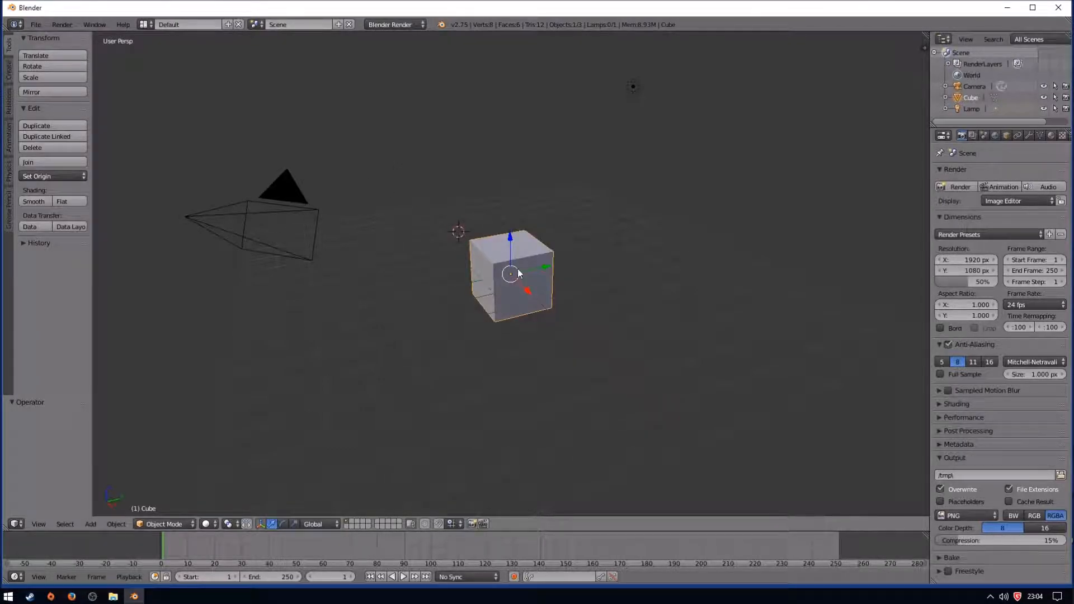
- Delete the default cube, lamp and camera from the scene
left_click(518, 295)
key("x")
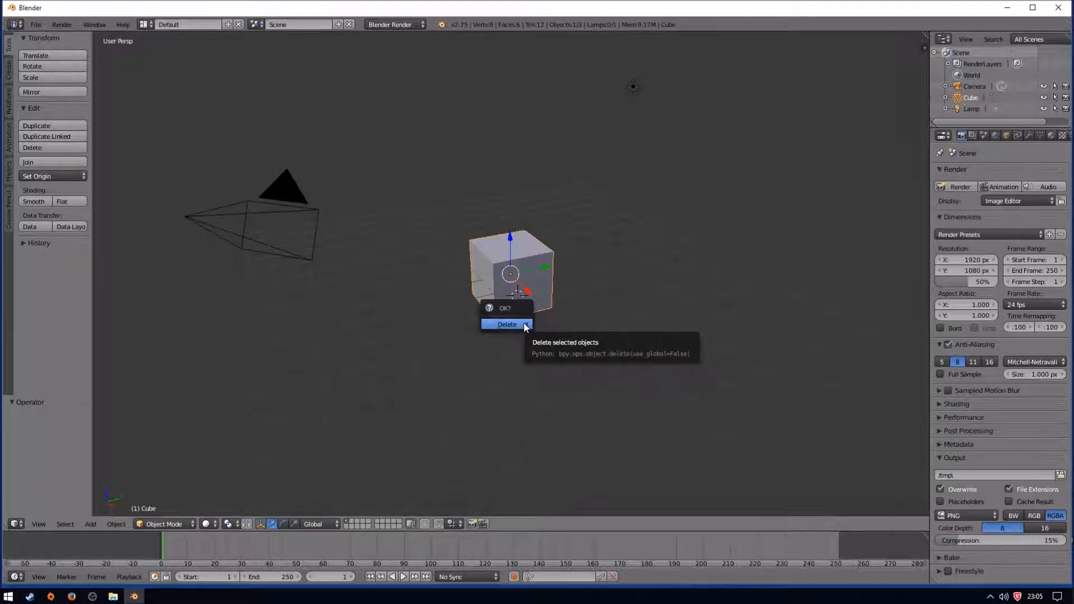
left_click(526, 327)
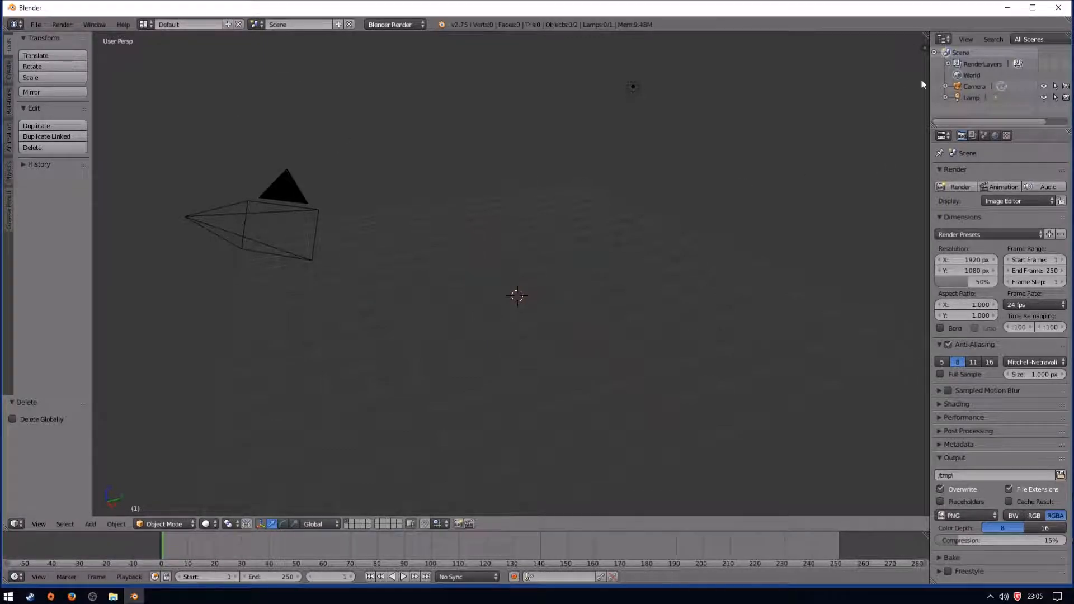
right_click(973, 98)
left_click(939, 141)
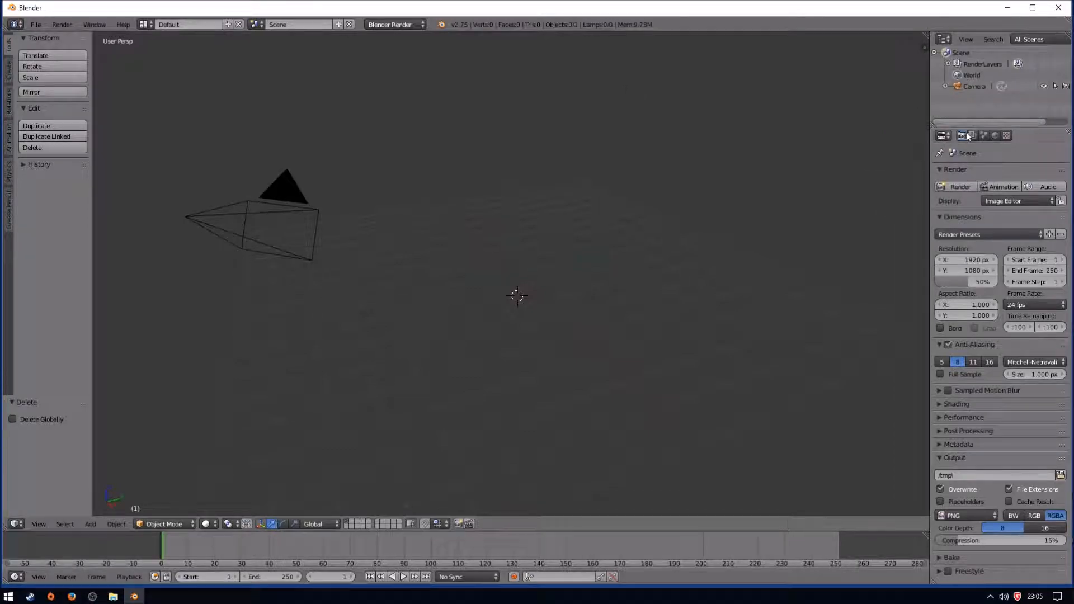
right_click(978, 87)
left_click(940, 88)
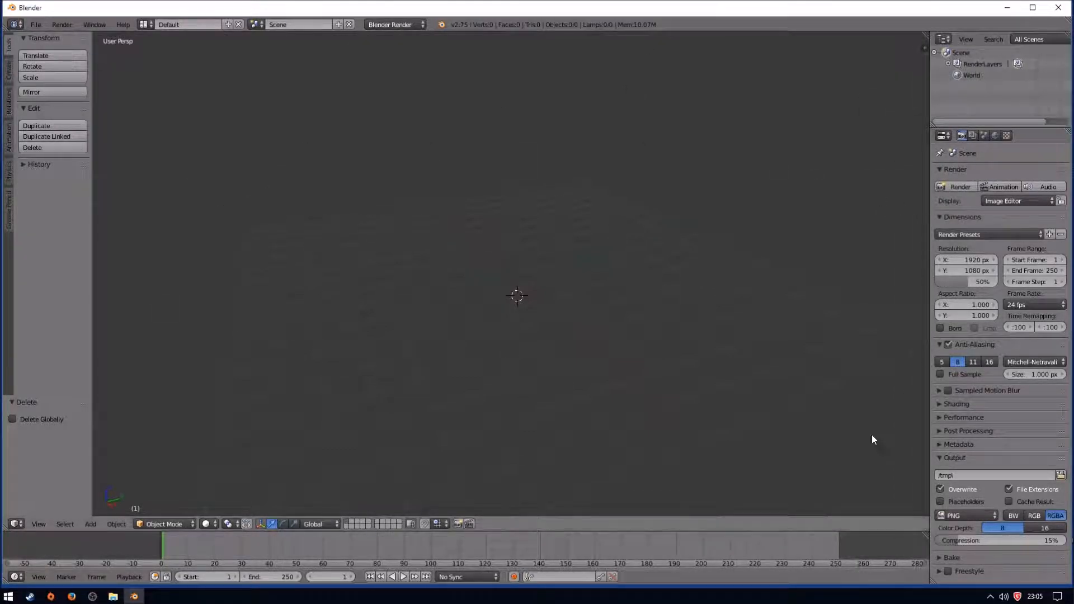
- Start a Wavefront OBJ import and browse to the Desktop folder
scroll(555, 300, "down", 2)
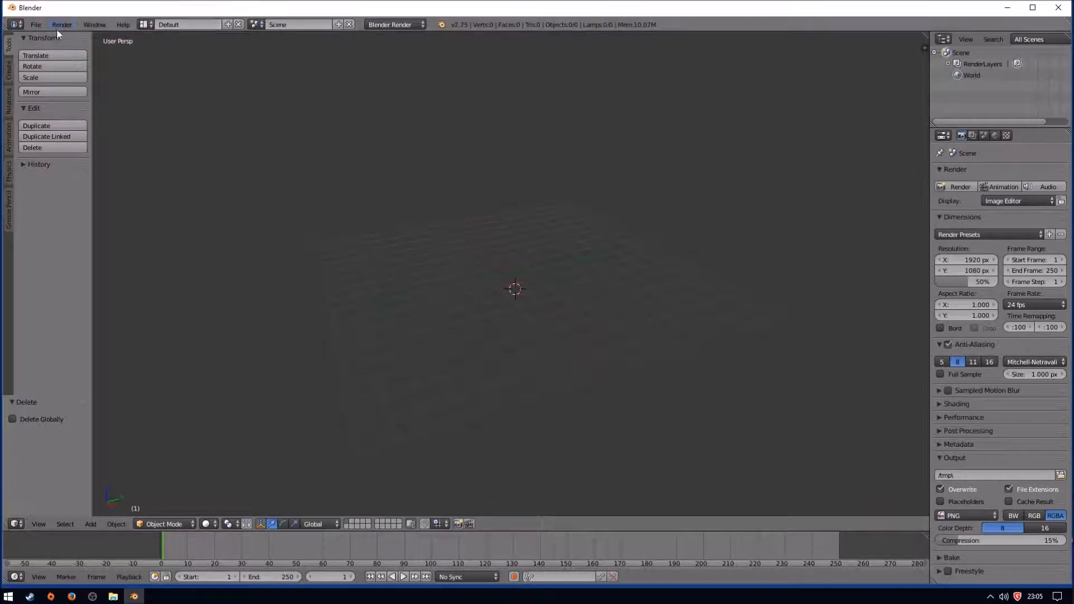
left_click(36, 25)
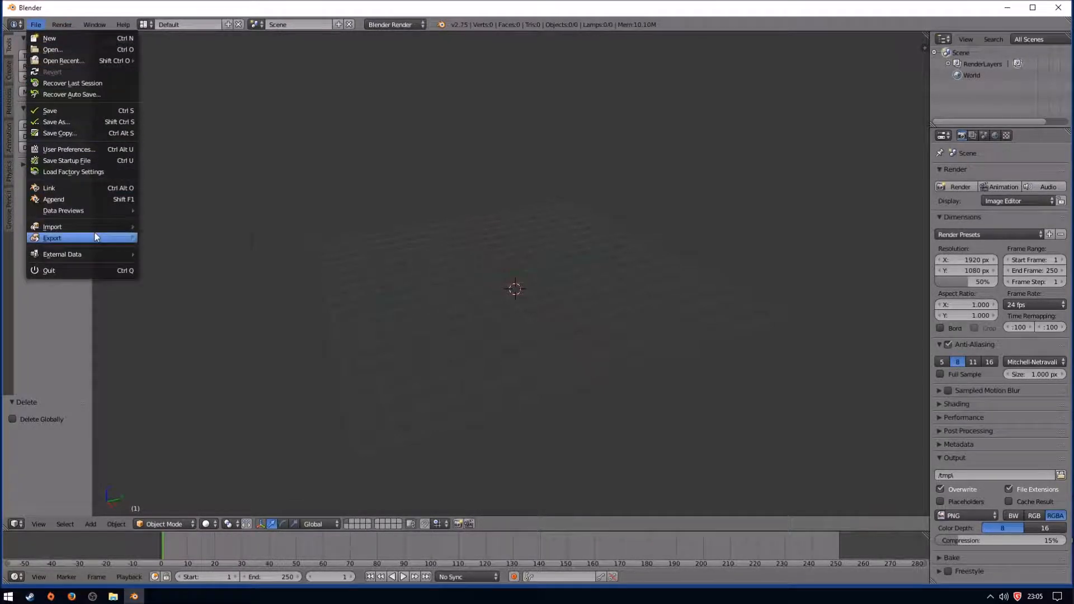
mouse_move(84, 226)
left_click(235, 282)
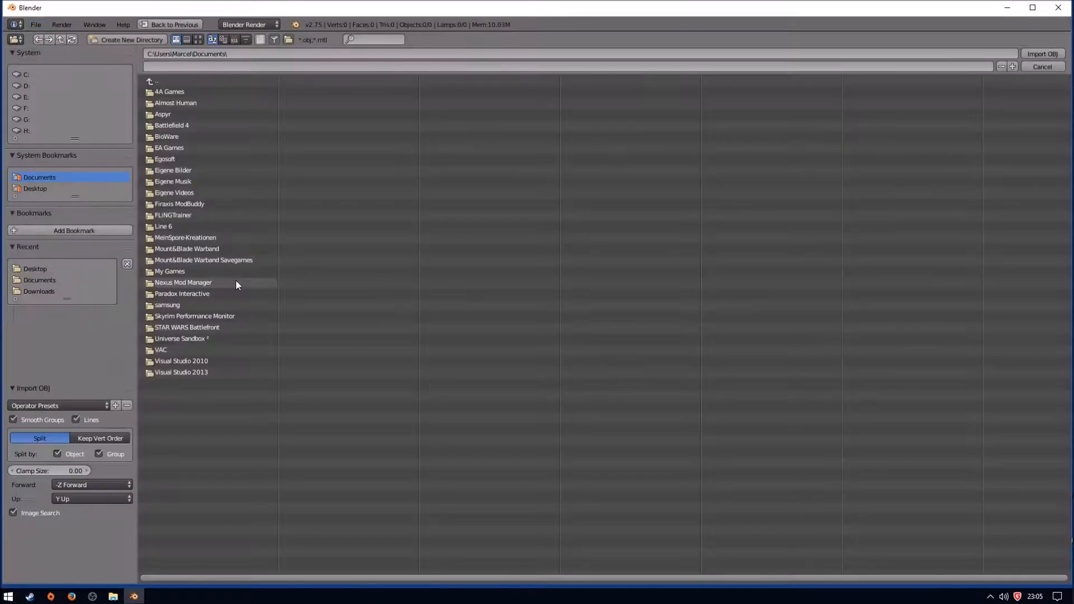
left_click(42, 190)
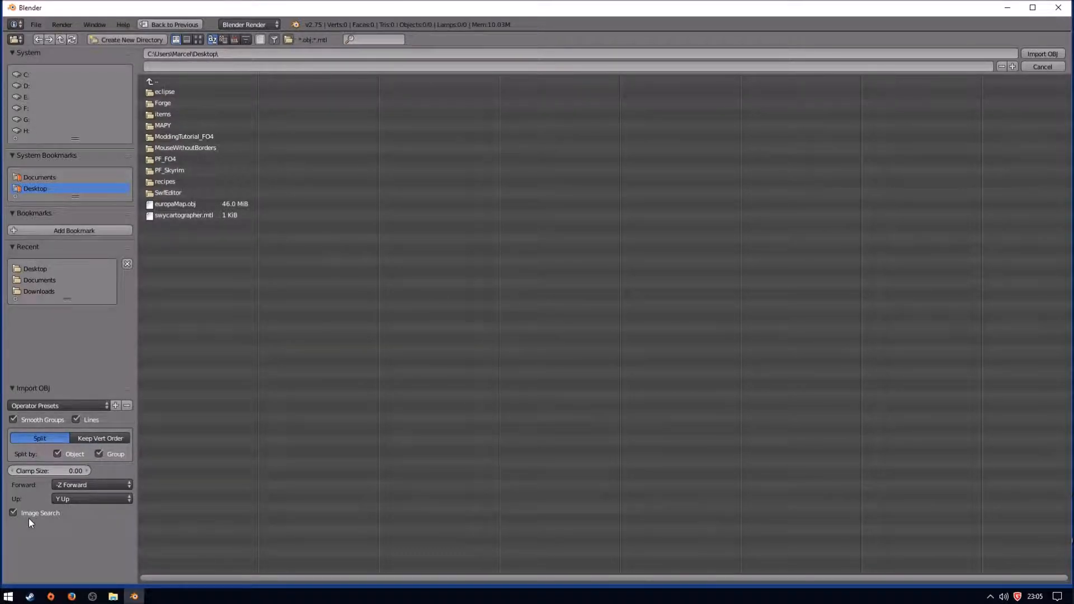
- Import europaMap.obj with Keep Vert Order and with Smooth Groups, Lines, Poly Groups and Image Search disabled
left_click(89, 405)
left_click(58, 431)
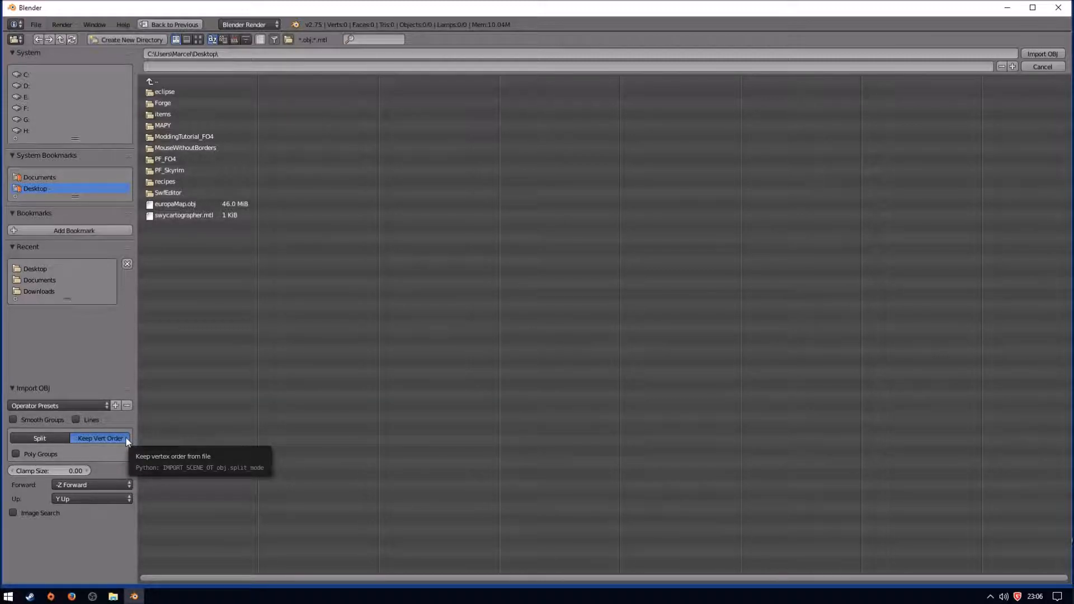
left_click(51, 439)
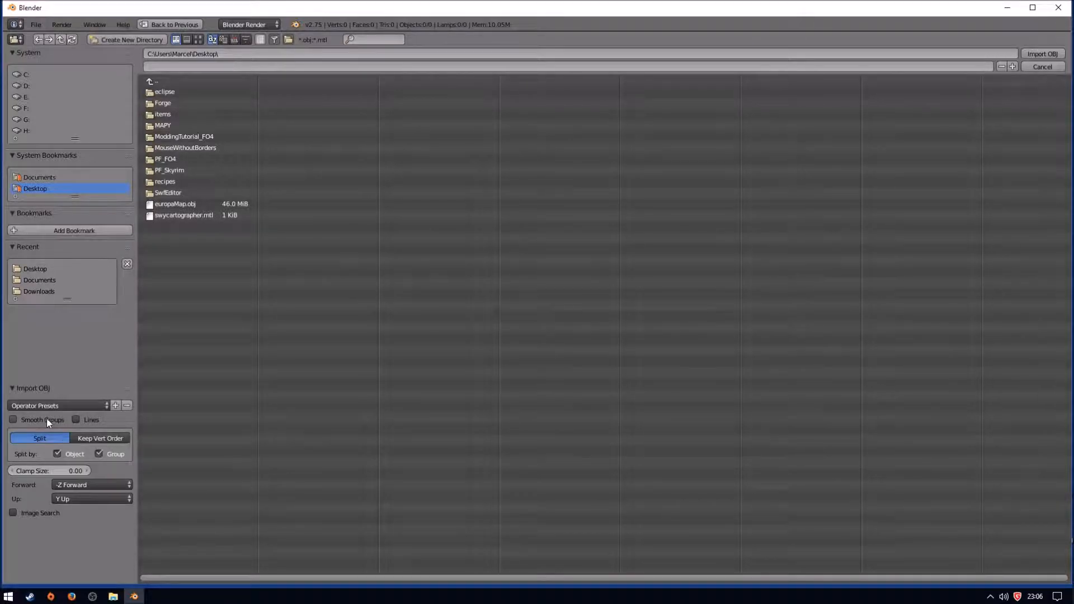
left_click(122, 436)
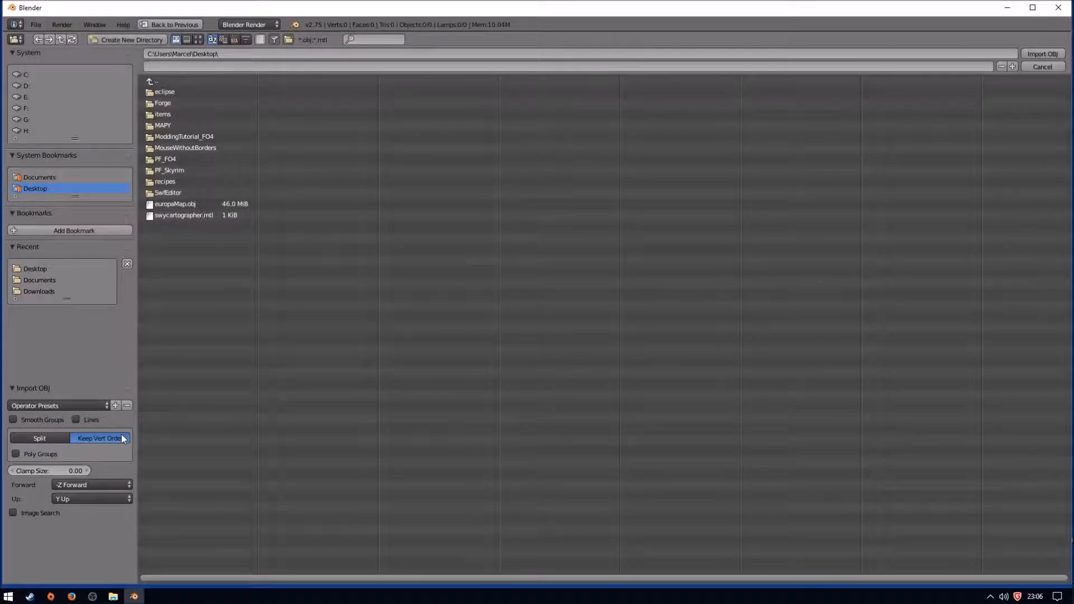
left_click(179, 205)
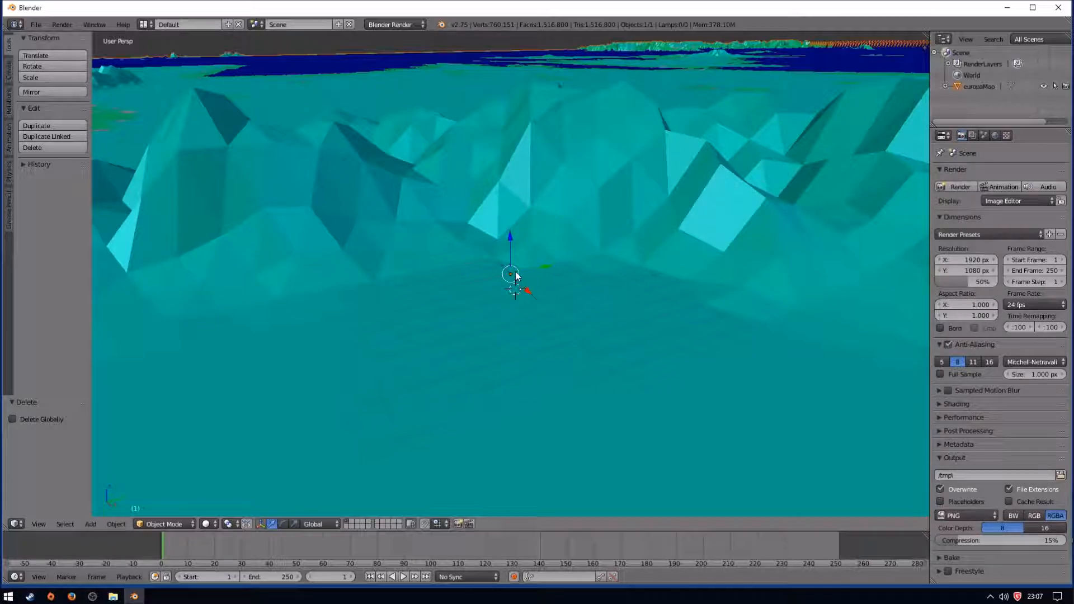
- Toggle the selection of the imported europaMap object several times and leave it deselected
key("a")
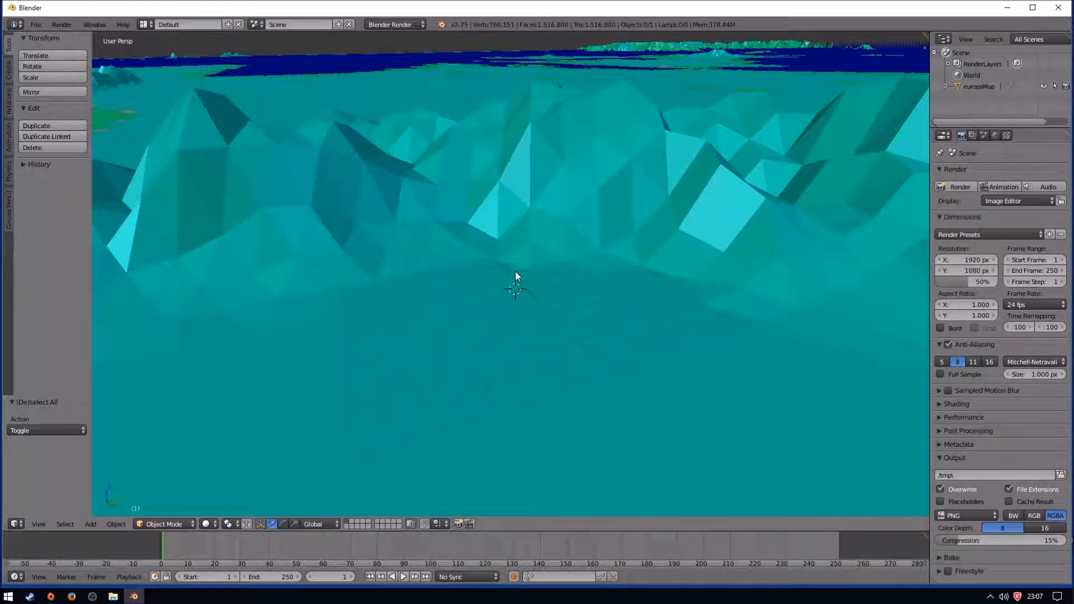
key("a")
key("a")
key("a")
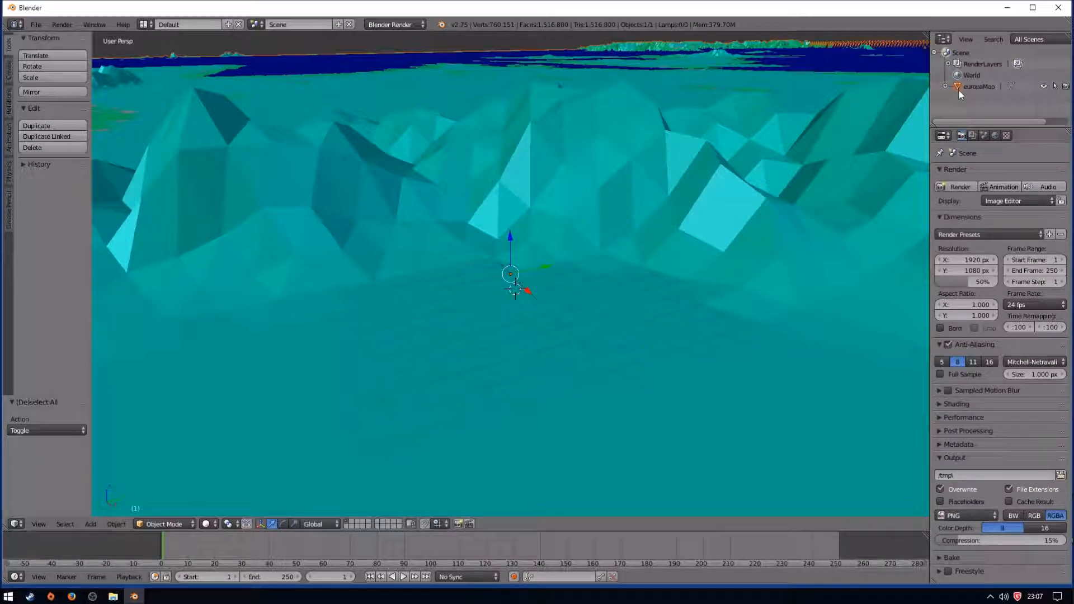
key("a")
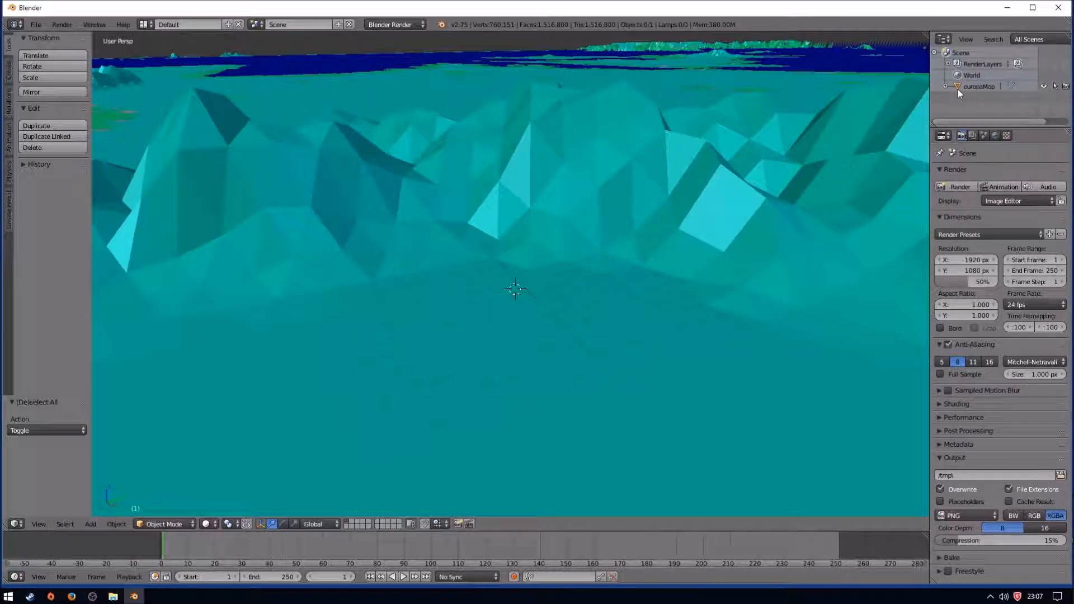
key("a")
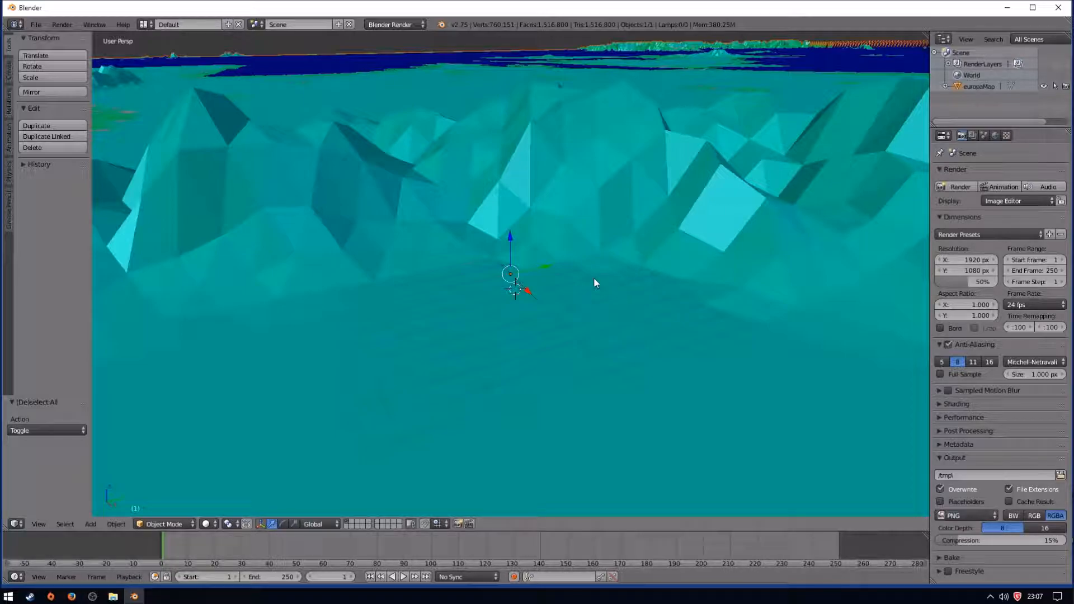
key("a")
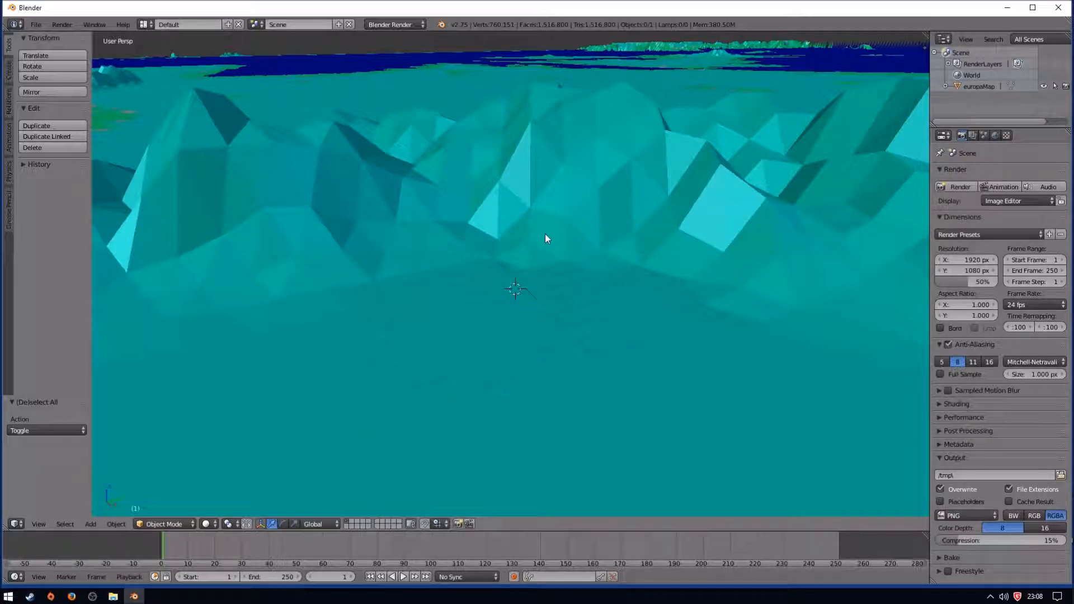
- Examine the Alps in the europaMap terrain up close and from above, out to the western Mediterranean
middle_click_drag(458, 192, 555, 226)
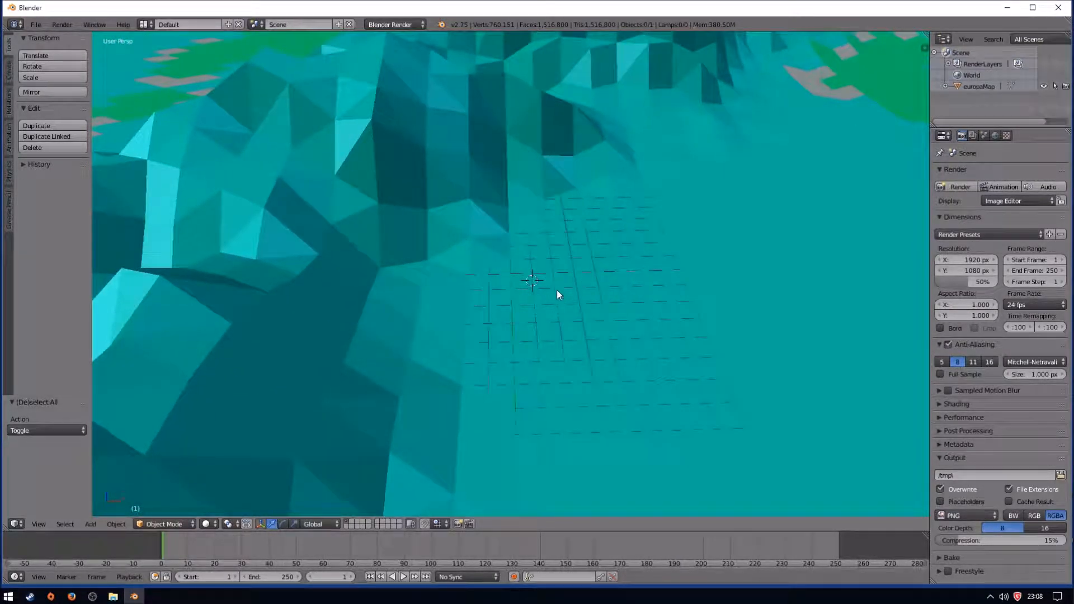
scroll(539, 270, "down", 5)
scroll(539, 271, "up", 2)
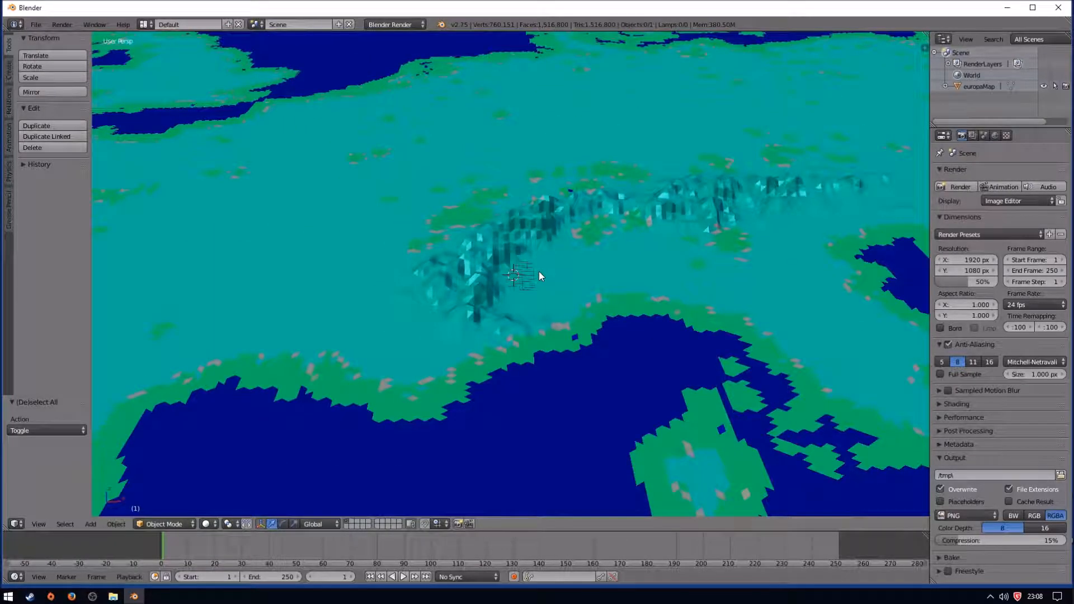
scroll(540, 271, "up", 8)
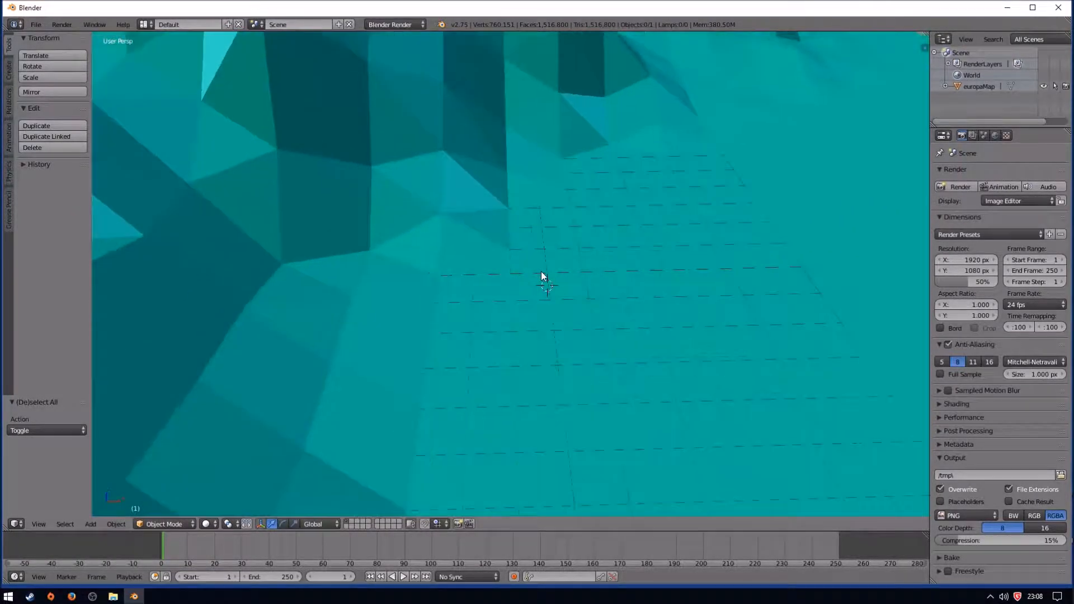
scroll(541, 271, "down", 6)
middle_click_drag(542, 271, 545, 315)
scroll(545, 316, "up", 5)
scroll(546, 314, "down", 5)
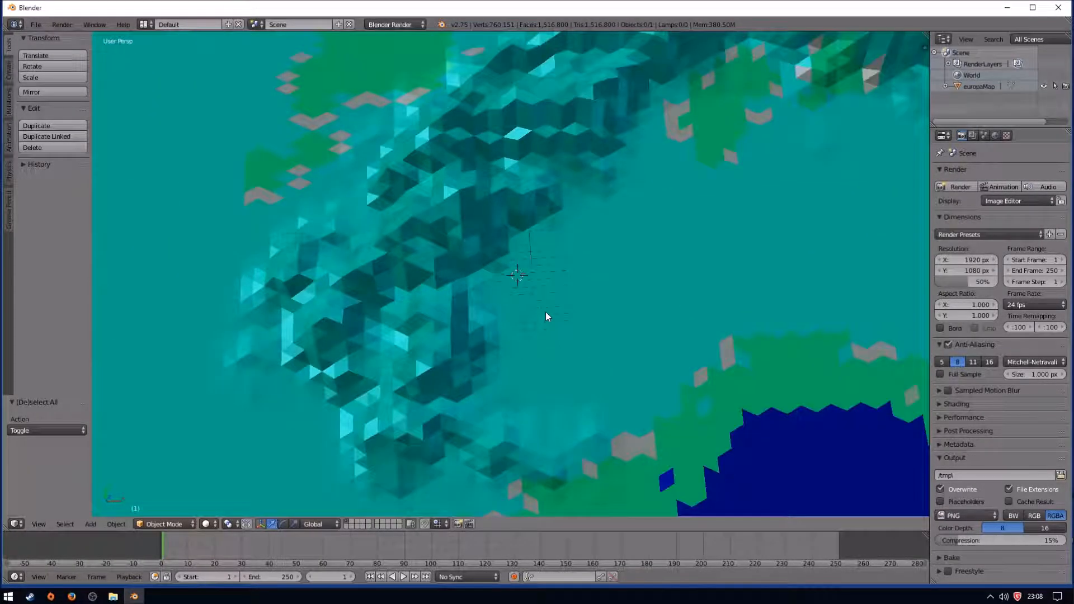
scroll(546, 317, "down", 1)
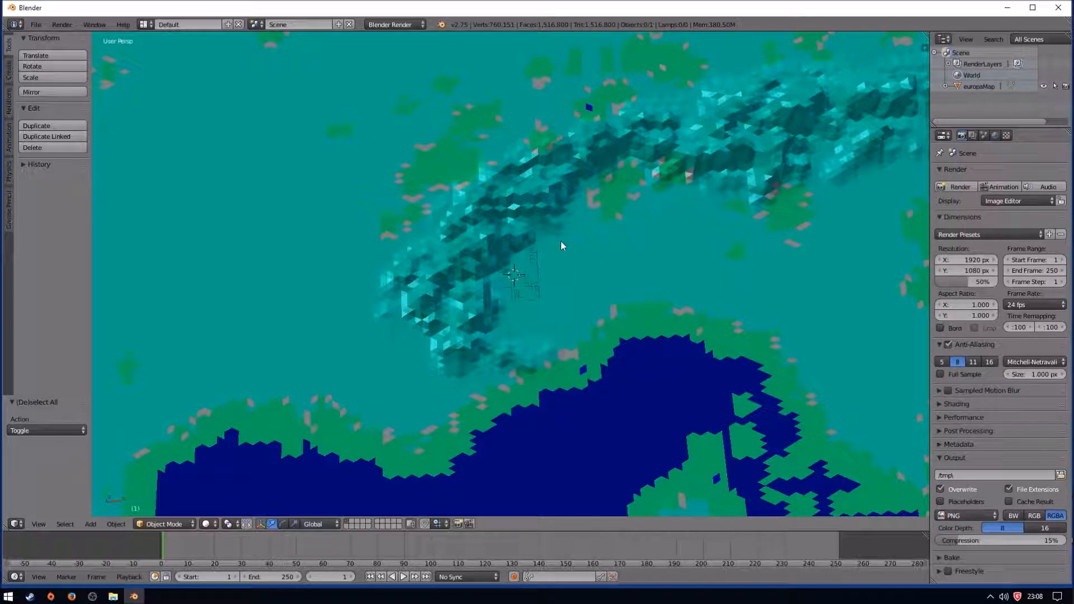
scroll(374, 230, "down", 8)
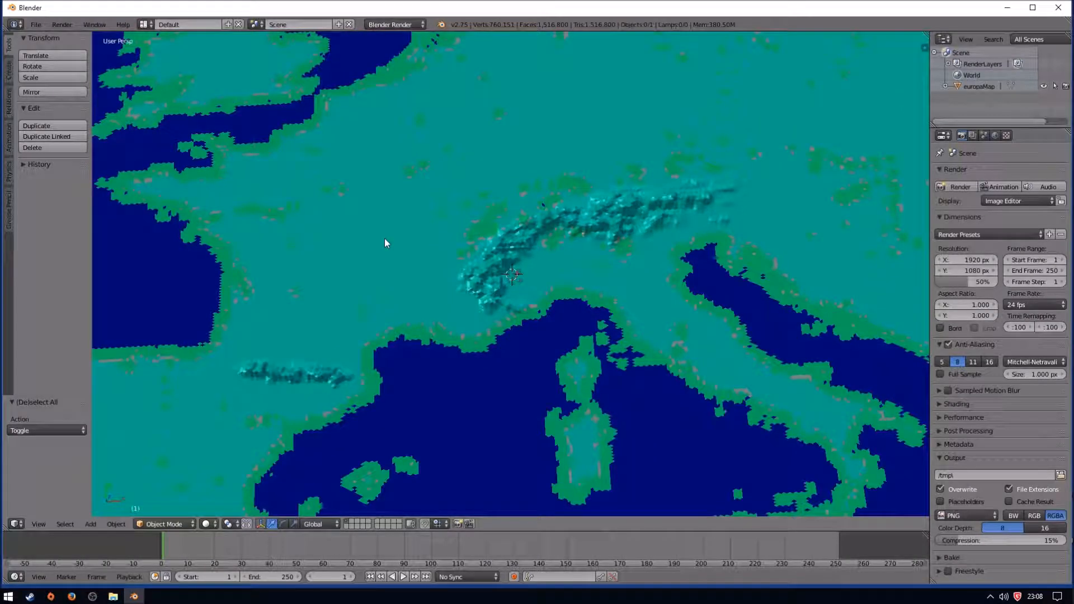
- Place the 3D cursor in the Bay of Biscay west of France and centre the view on it
left_click(182, 275)
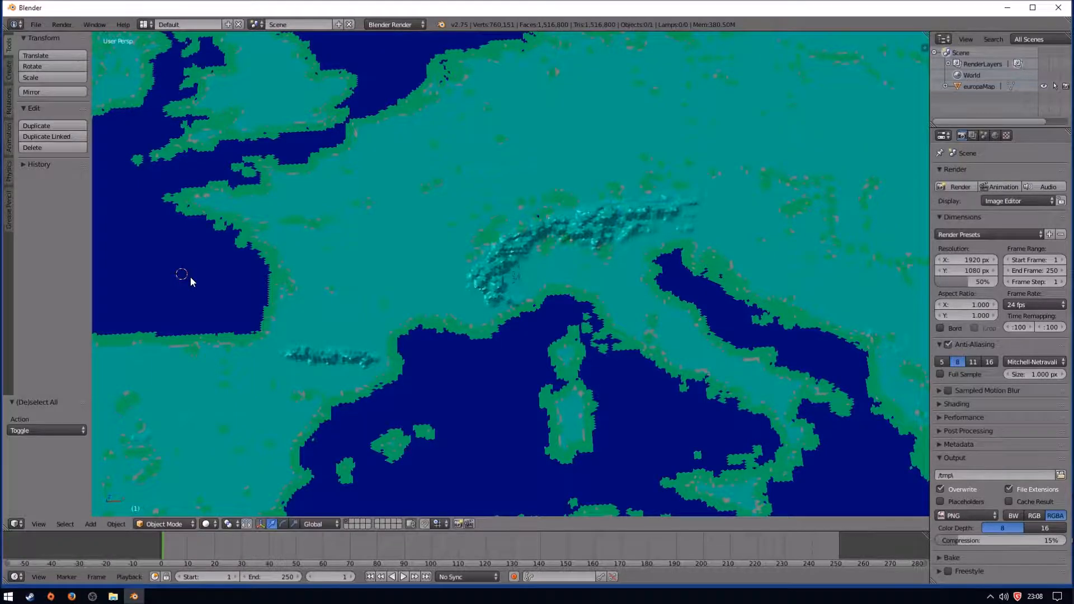
scroll(190, 276, "down", 10)
scroll(497, 287, "down", 7)
scroll(498, 287, "up", 14)
scroll(300, 281, "up", 3)
scroll(245, 295, "down", 8)
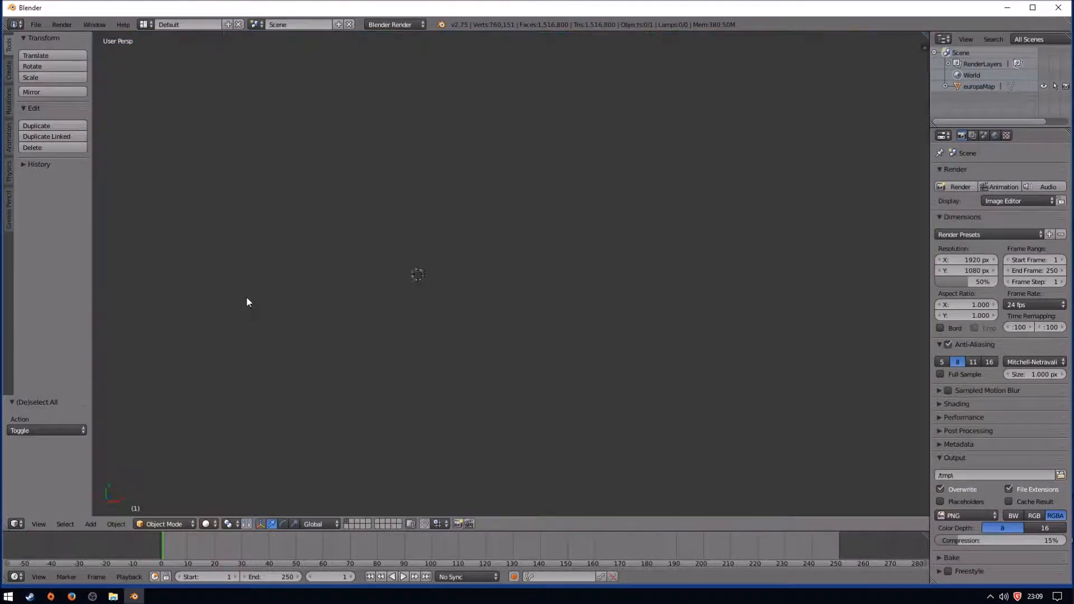
scroll(469, 296, "up", 5)
scroll(297, 280, "up", 4)
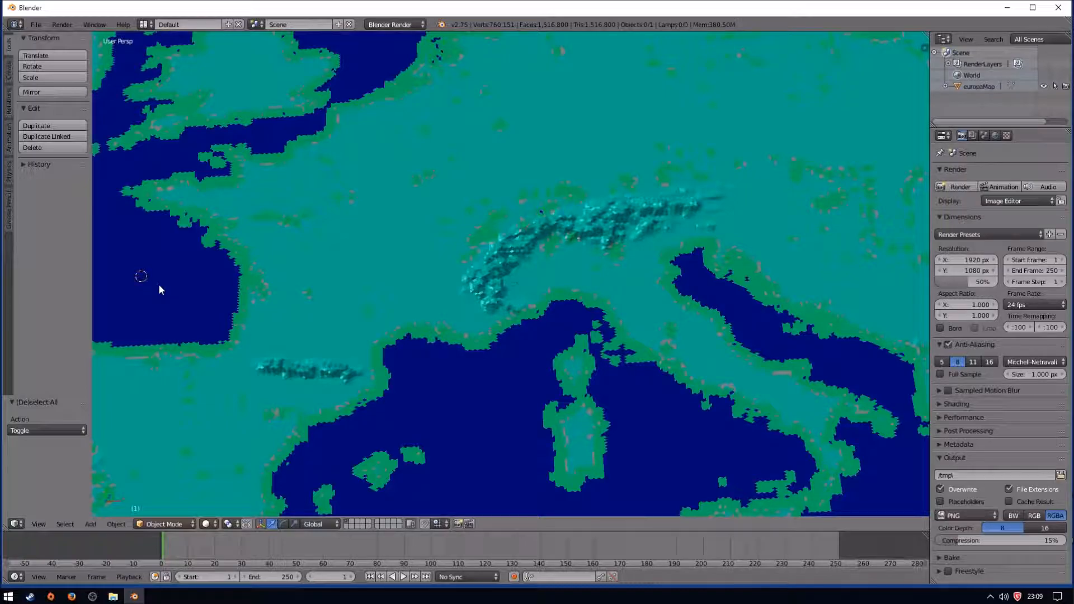
key("alt+Home")
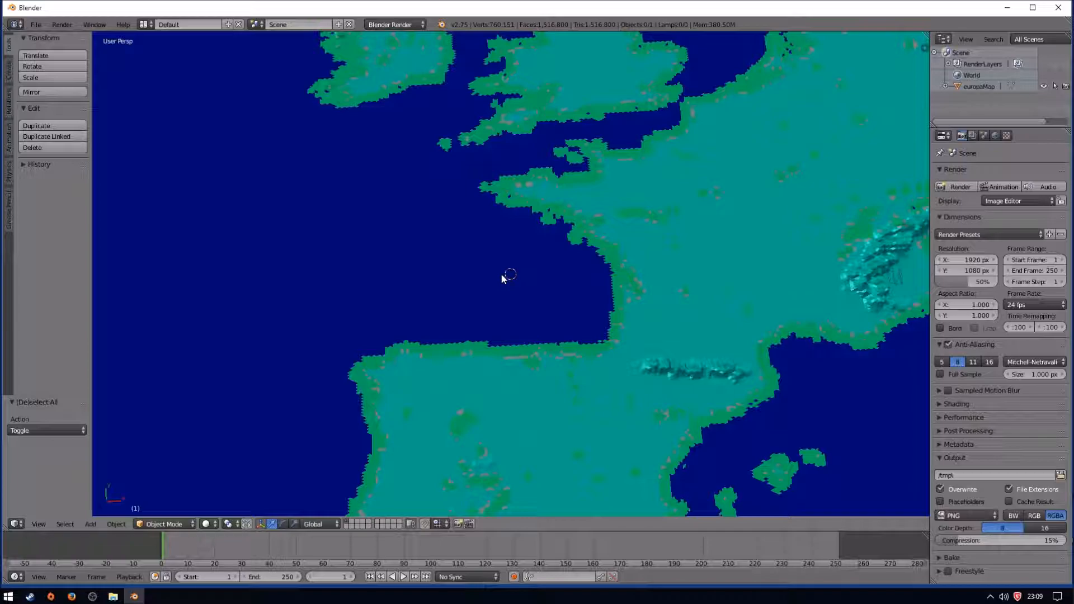
- Examine the europaMap terrain around the Bay of Biscay, the British Isles and western Europe at different zoom levels and angles
scroll(503, 278, "up", 1)
scroll(521, 283, "down", 3)
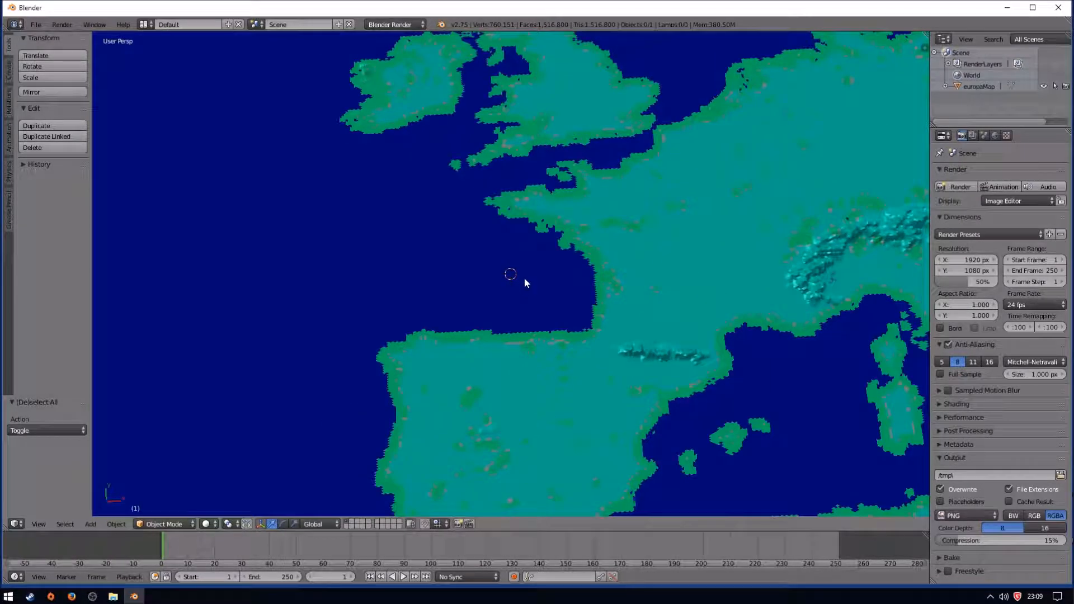
middle_click_drag(539, 260, 555, 370, "shift")
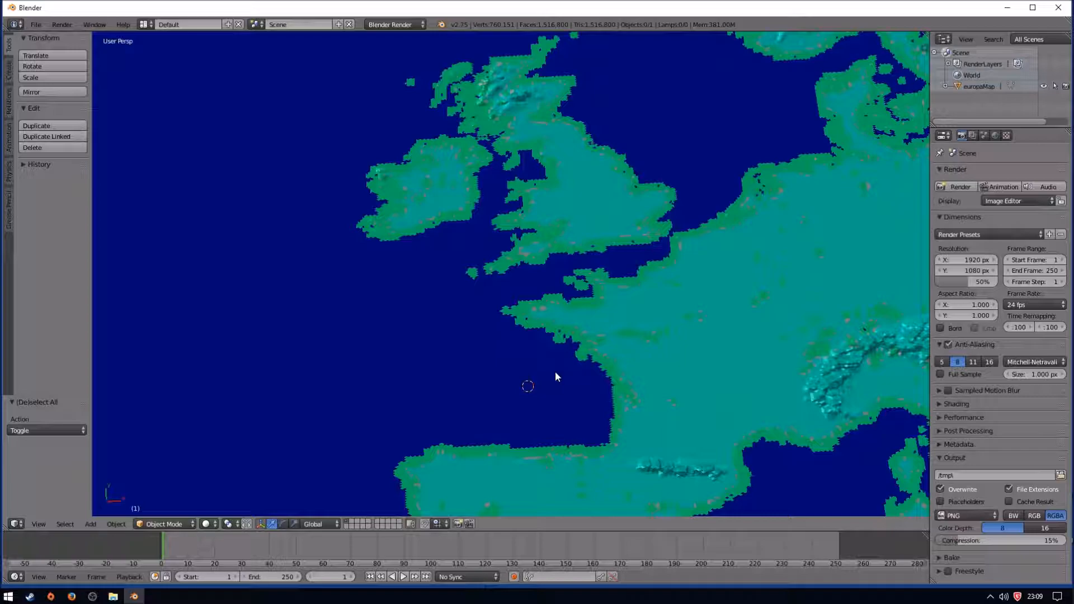
left_click(396, 335)
left_click(517, 388)
scroll(543, 390, "up", 4)
scroll(543, 390, "down", 5)
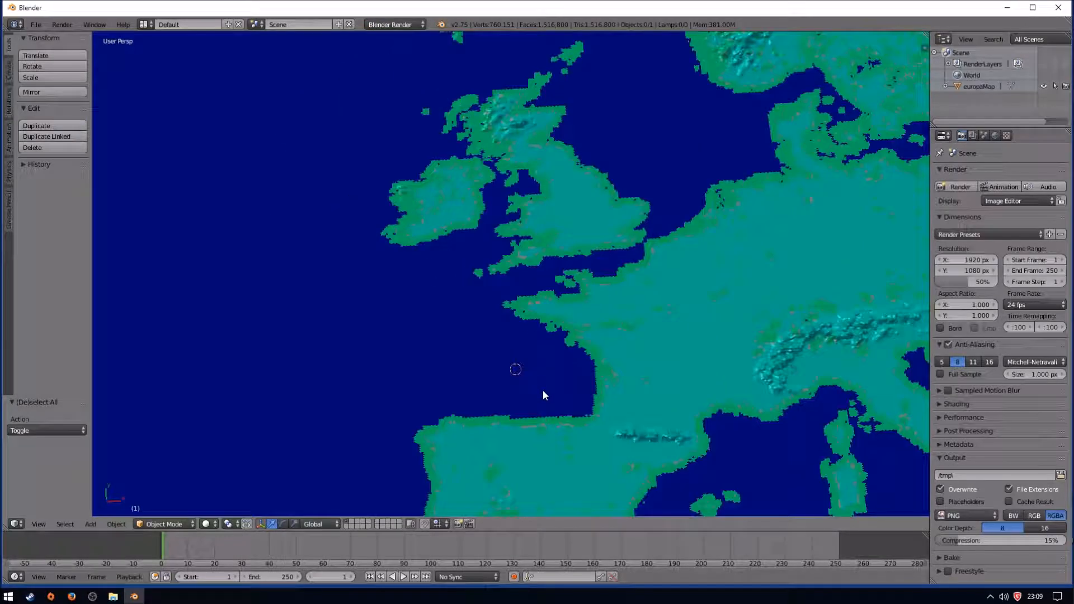
scroll(543, 390, "up", 1)
middle_click_drag(543, 390, 463, 358)
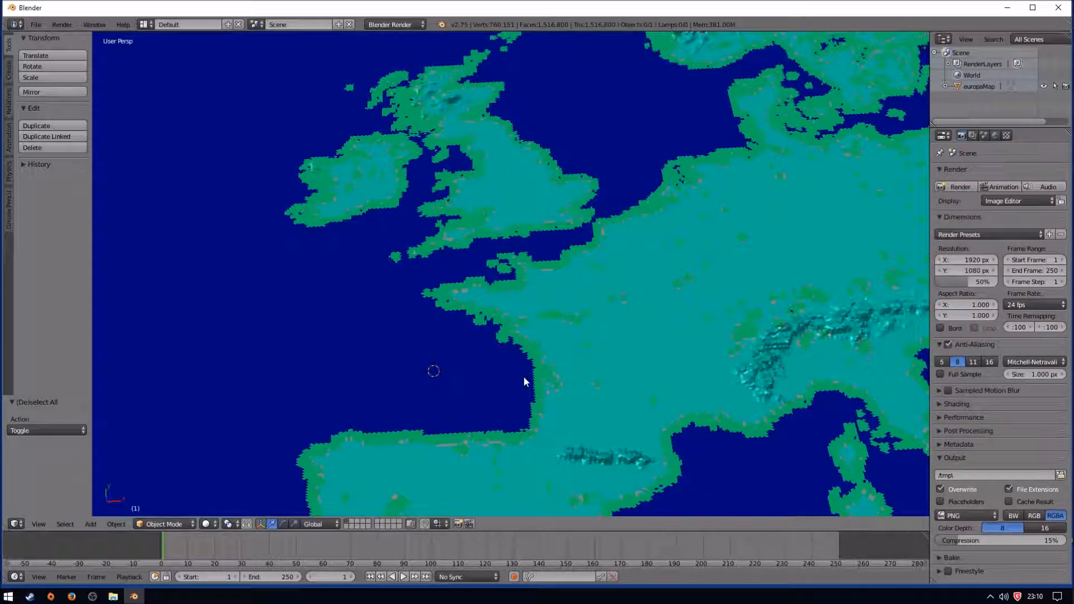
middle_click_drag(498, 328, 502, 337)
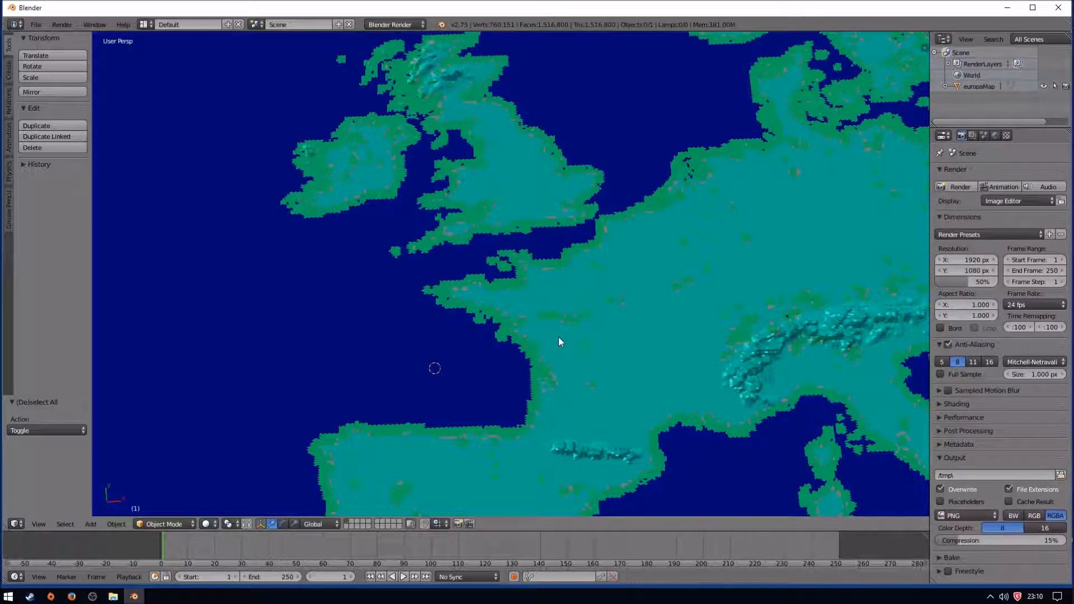
- Enter Edit Mode on the europaMap mesh and deselect all of its geometry
left_click(945, 86)
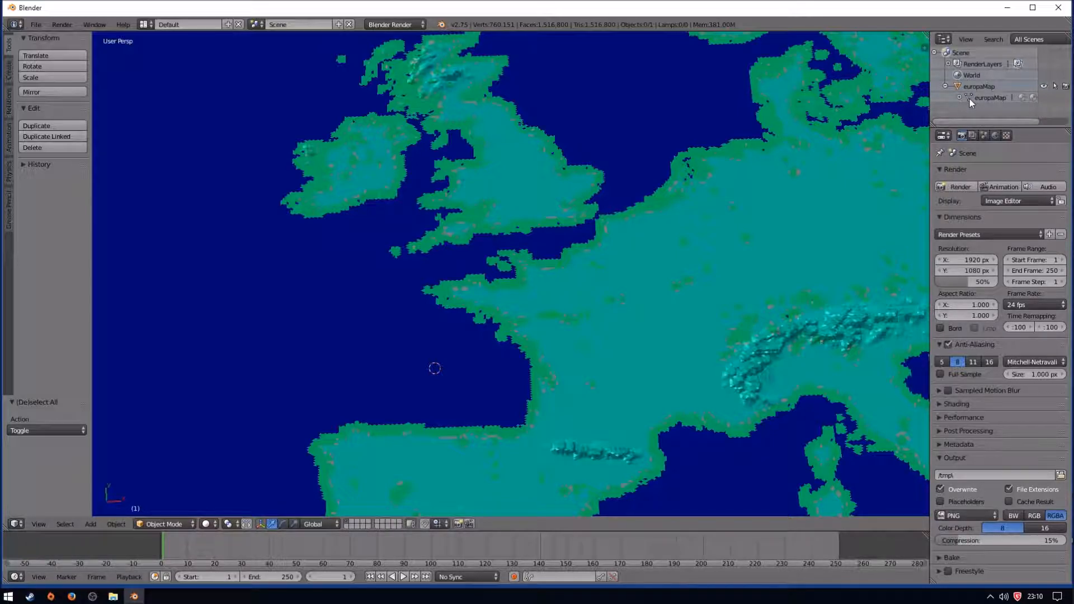
left_click(969, 98)
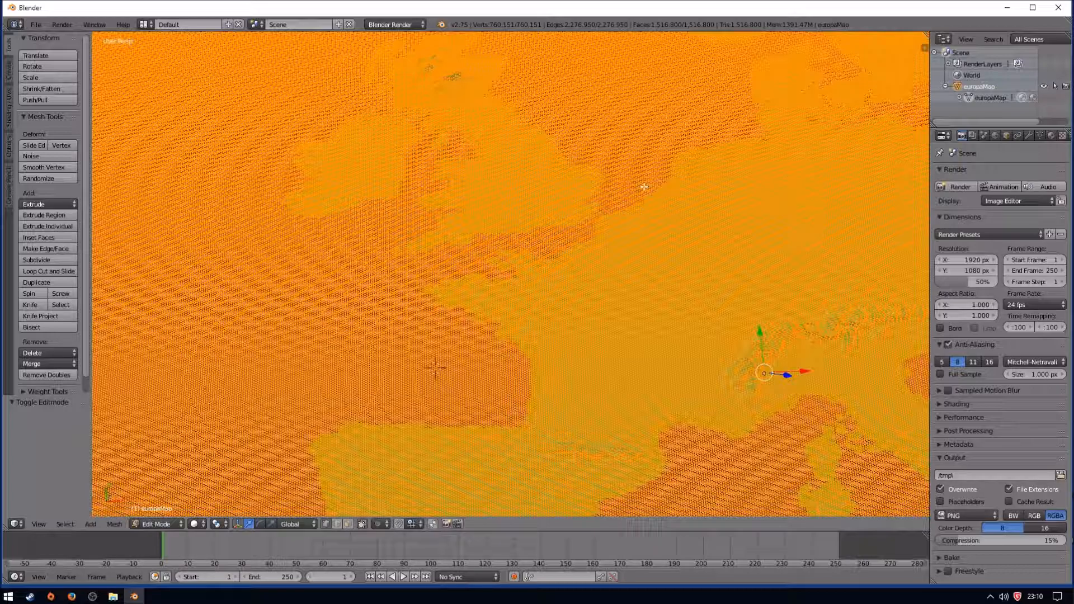
key("Tab")
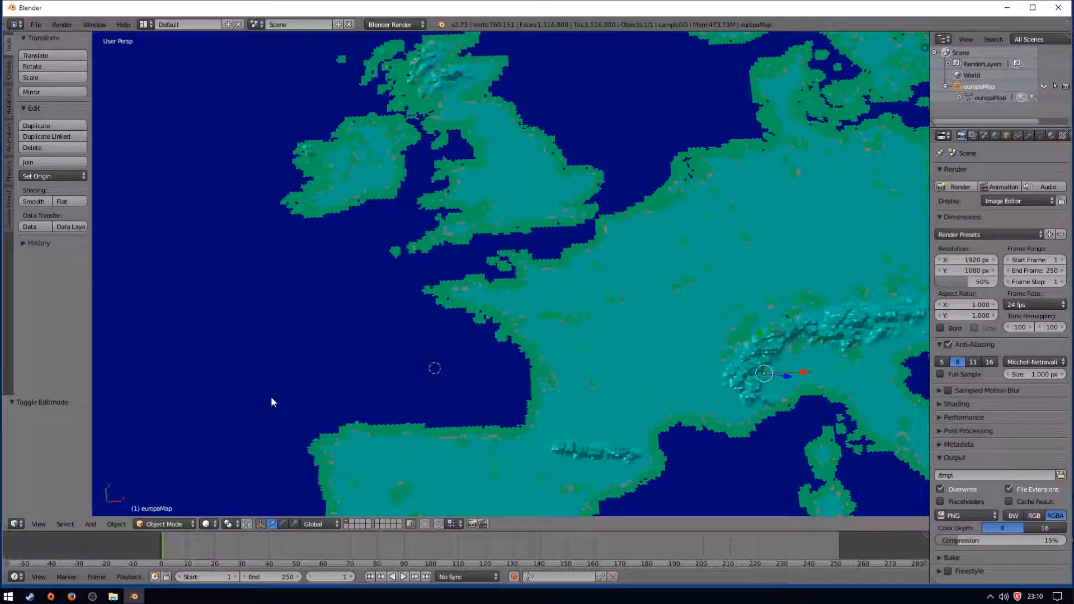
key("Tab")
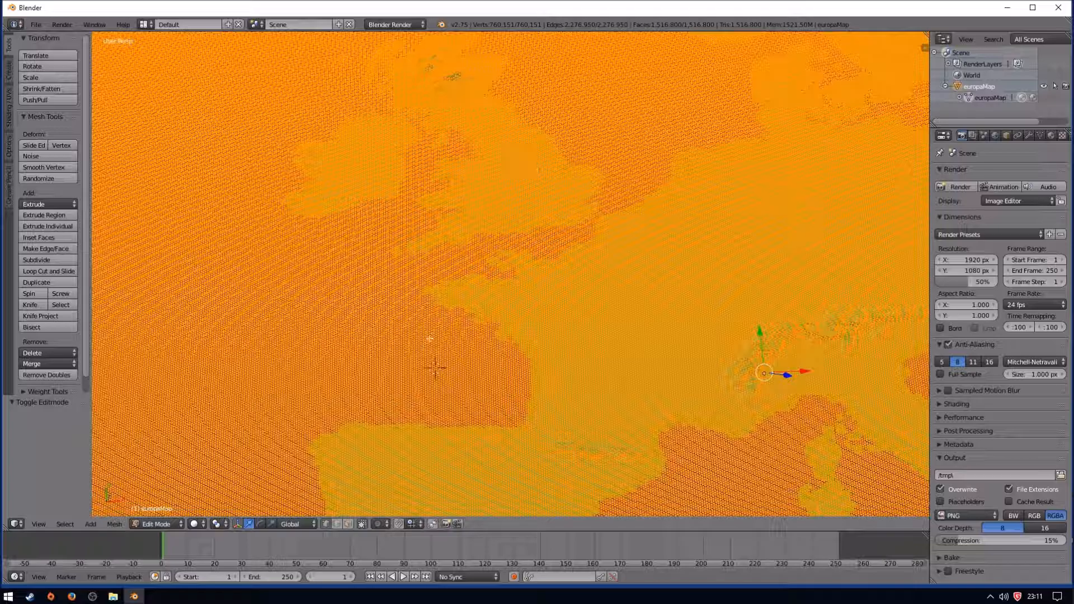
scroll(442, 330, "up", 6)
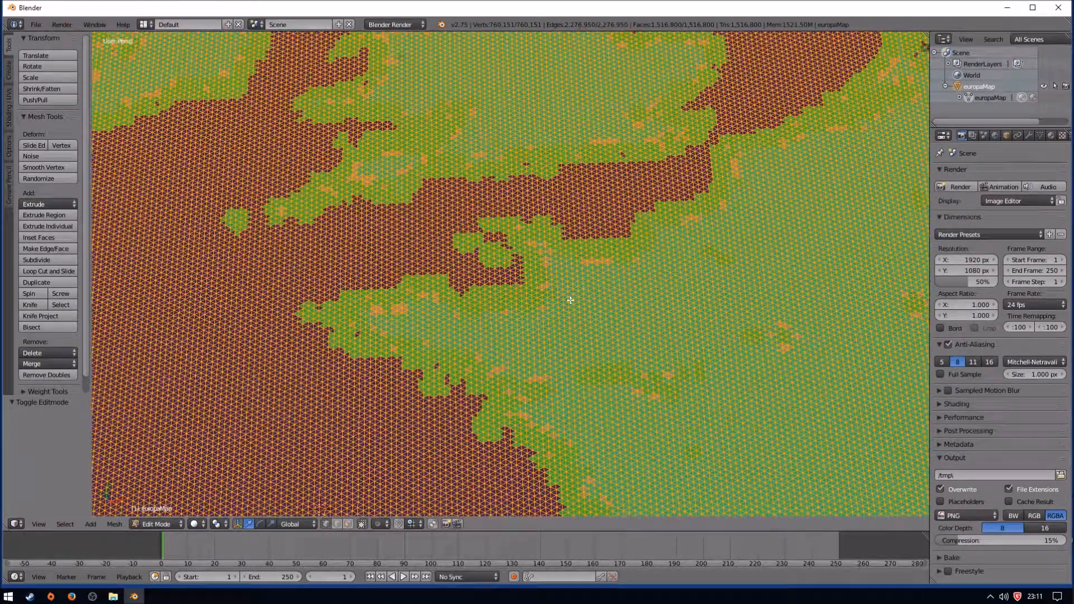
scroll(520, 323, "up", 1)
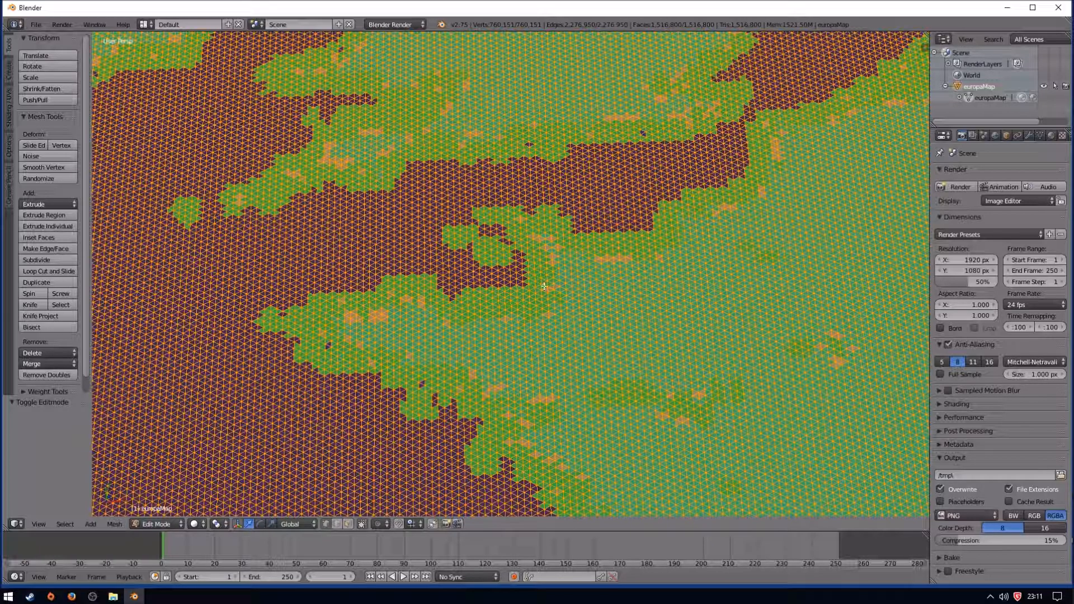
key("a")
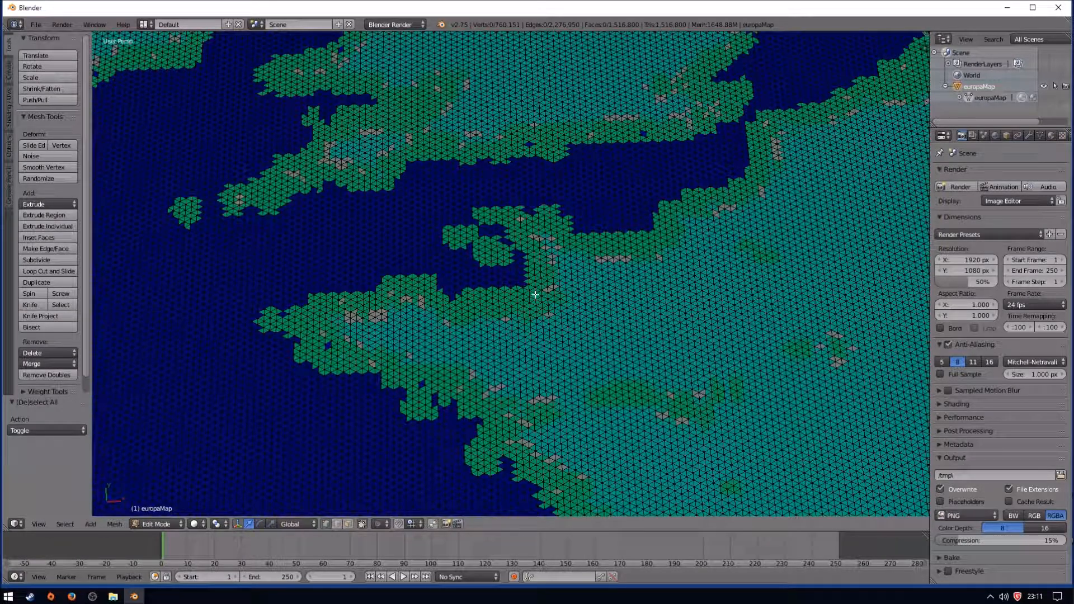
- Box-select a rectangular patch of open Atlantic mesh west of Ireland and clear that selection
scroll(535, 291, "up", 2)
scroll(535, 295, "down", 4)
scroll(535, 294, "down", 4)
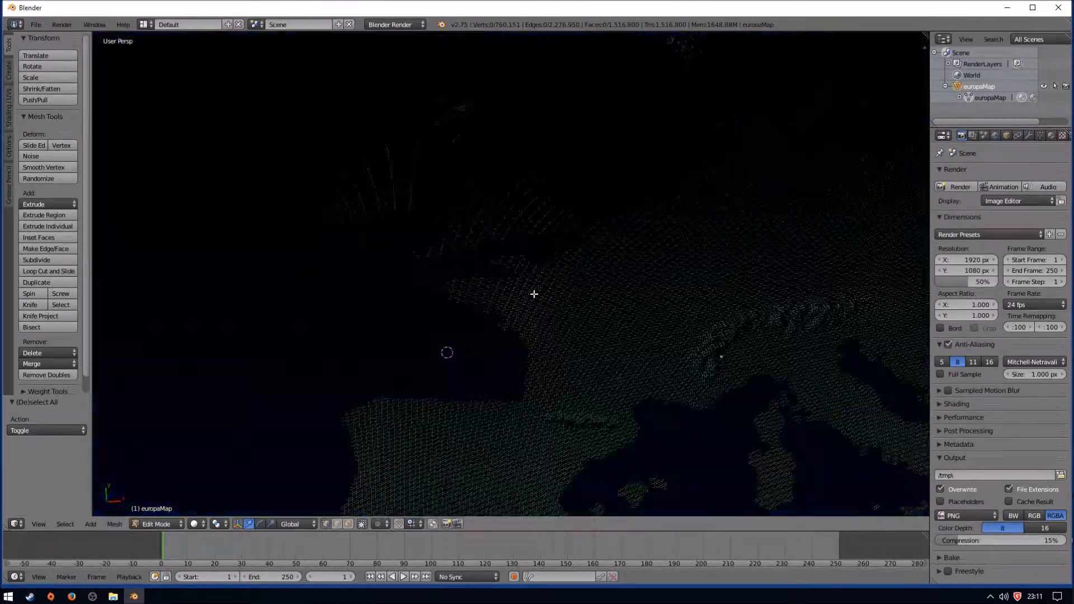
middle_click_drag(434, 323, 758, 288, "shift")
scroll(597, 283, "up", 4)
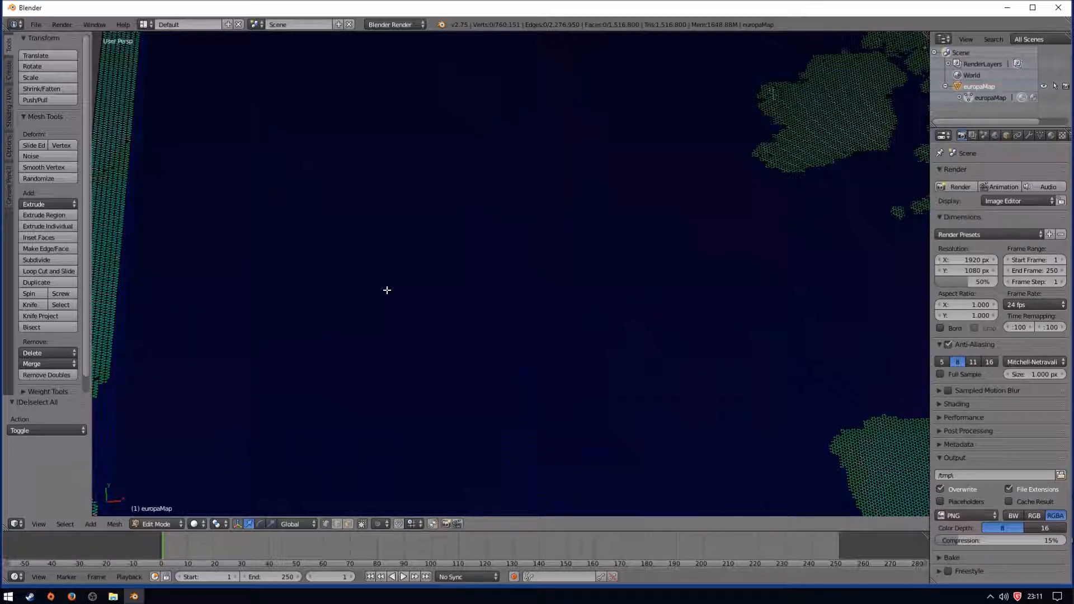
key("b")
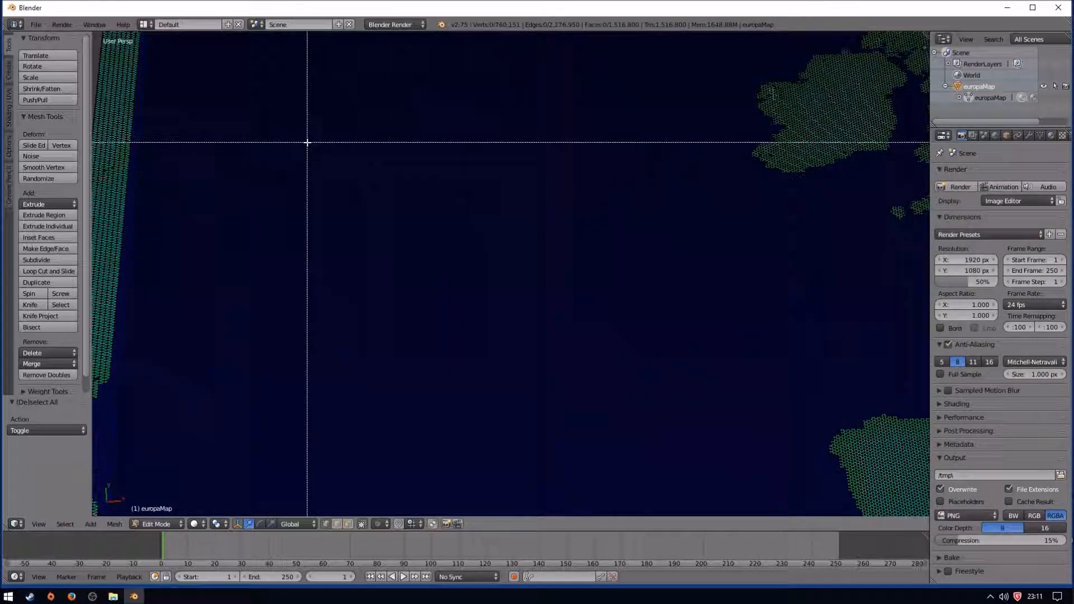
left_click_drag(306, 140, 643, 417)
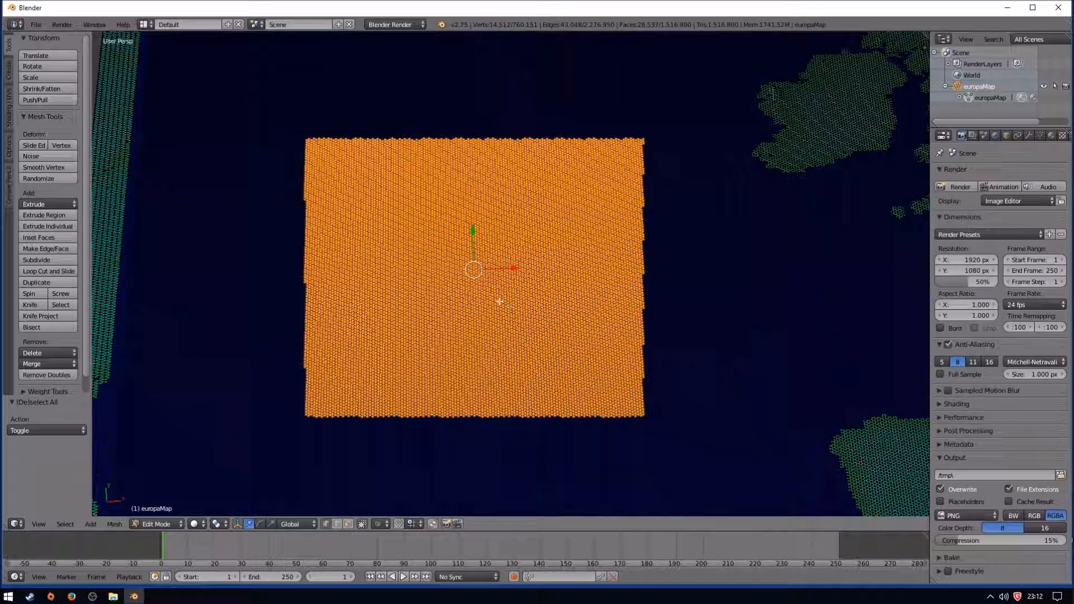
key("h")
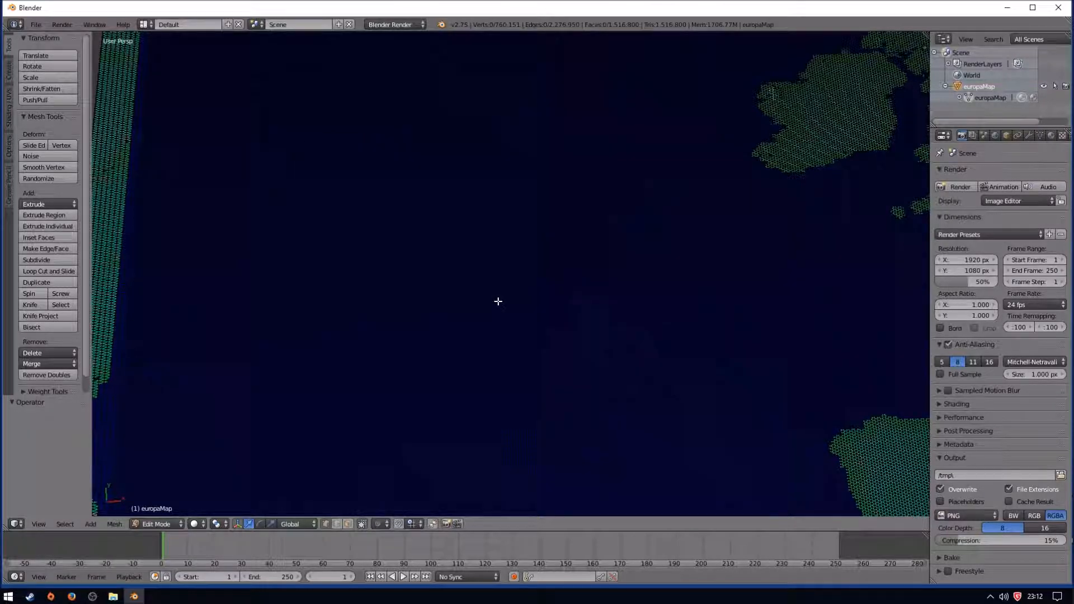
- Try circle selection on small patches of the Atlantic with different brush sizes, and deselect everything
key("c")
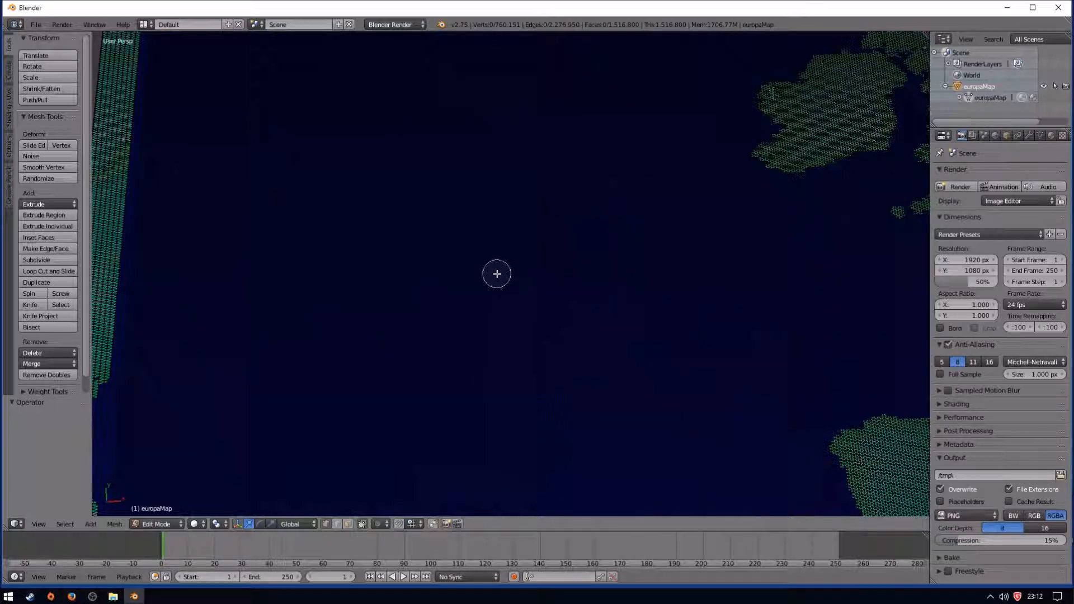
left_click_drag(497, 274, 464, 246)
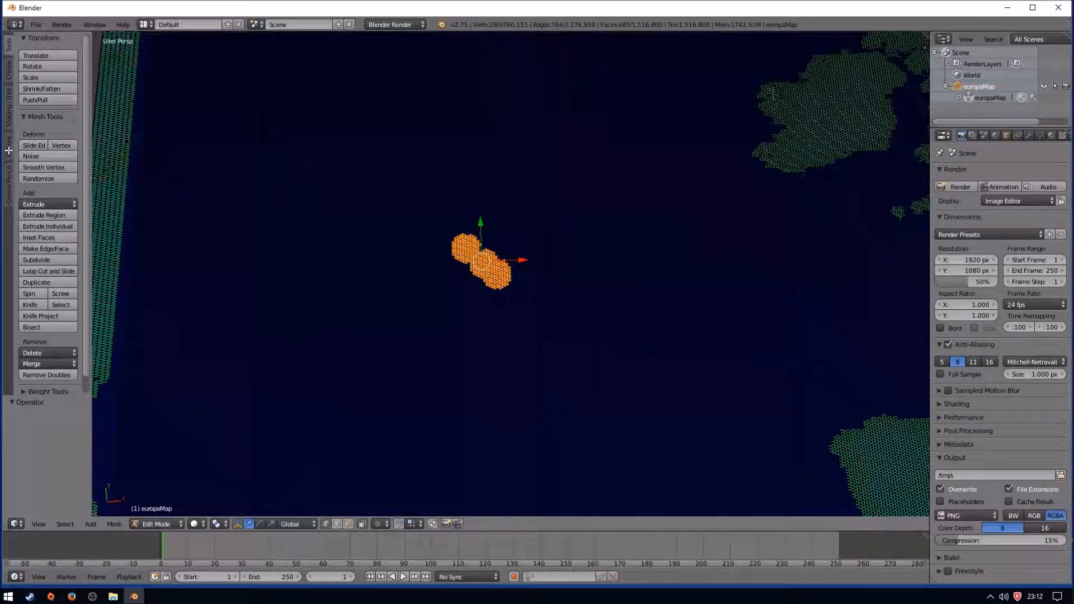
key("c")
scroll(472, 279, "down", 8)
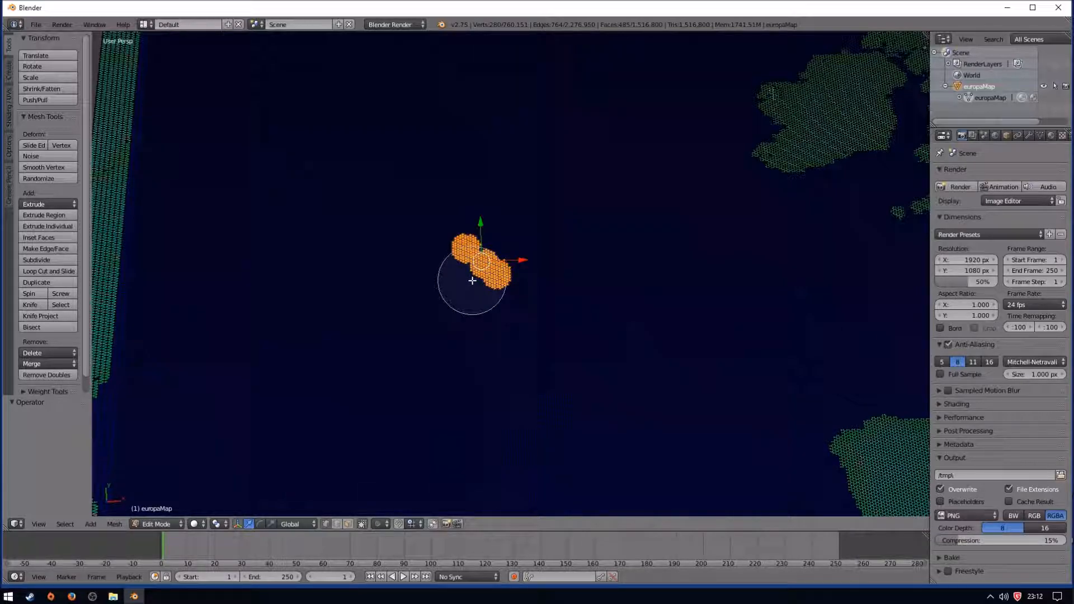
scroll(472, 280, "up", 8)
scroll(473, 281, "down", 1)
scroll(474, 281, "down", 5)
scroll(473, 282, "up", 5)
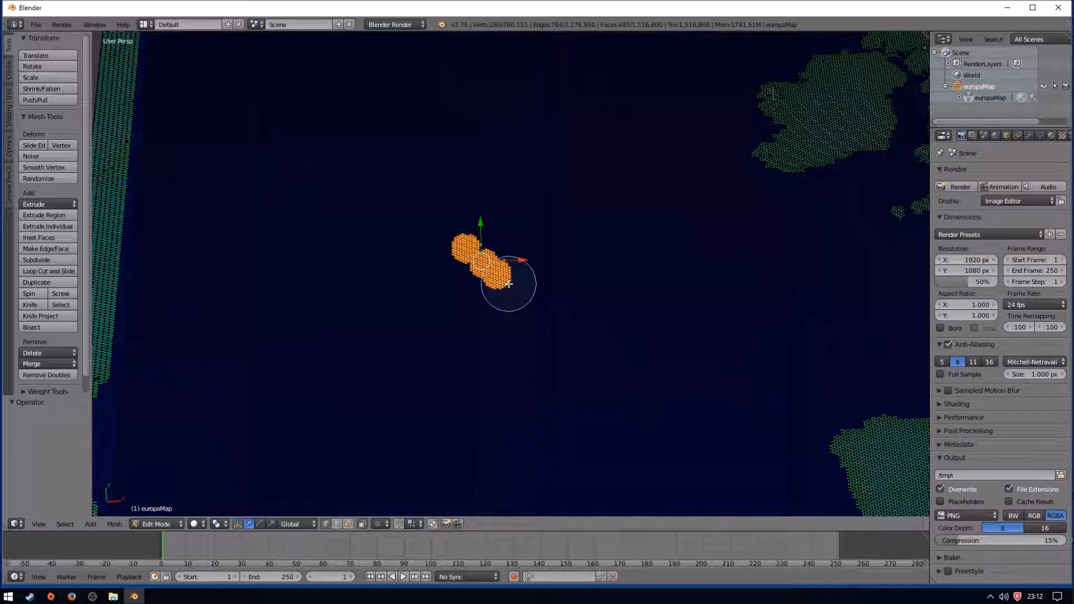
left_click(557, 315)
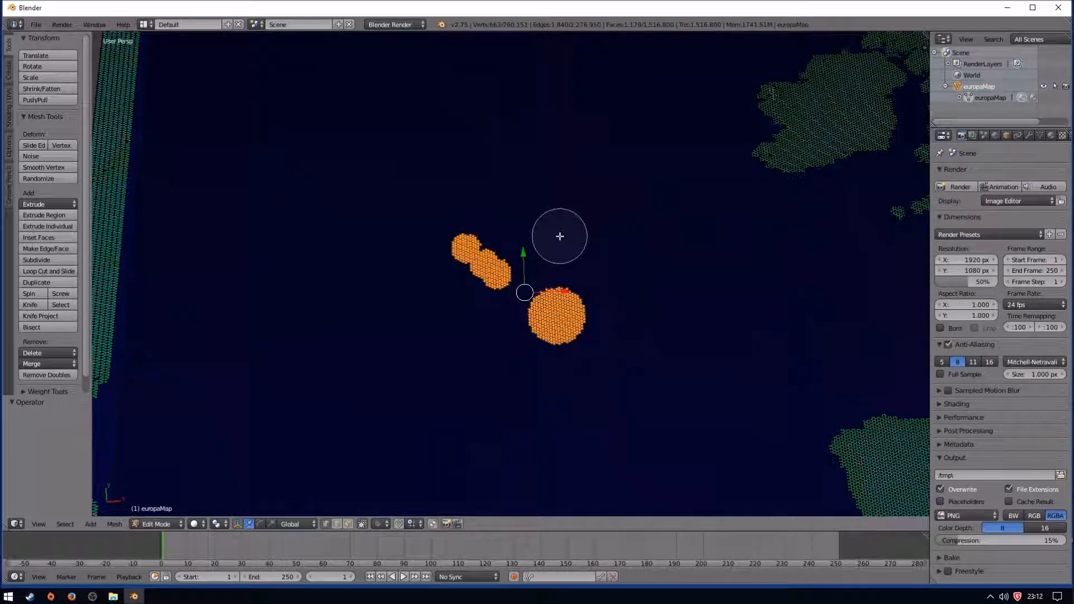
right_click(564, 282)
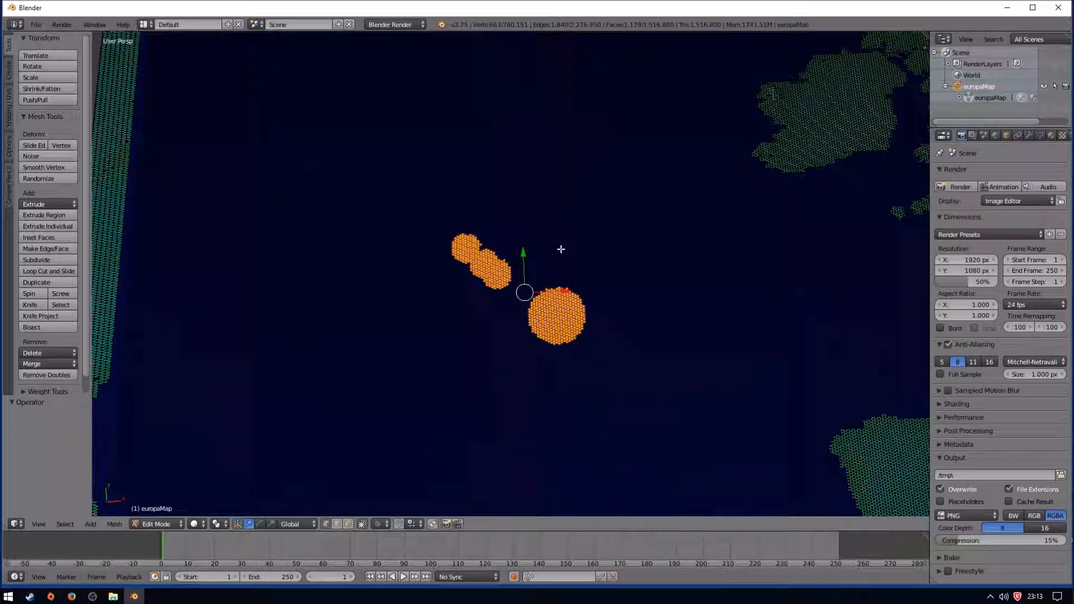
key("a")
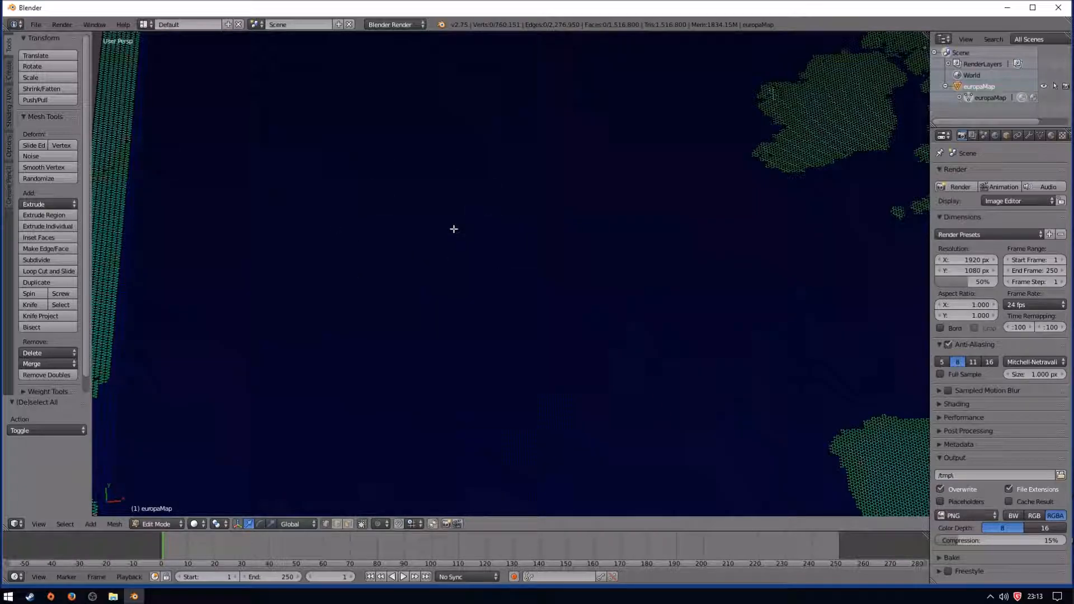
- Apply Limited Dissolve to a box-selected square patch of Atlantic west of Ireland and triangulate the merged face
key("b")
left_click_drag(321, 168, 606, 441)
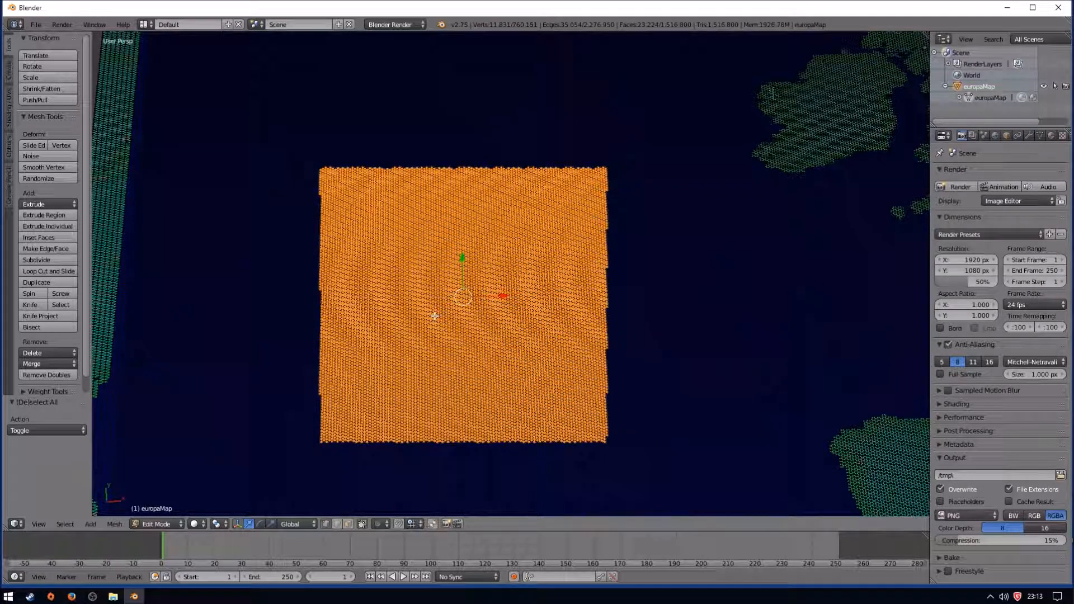
key("x")
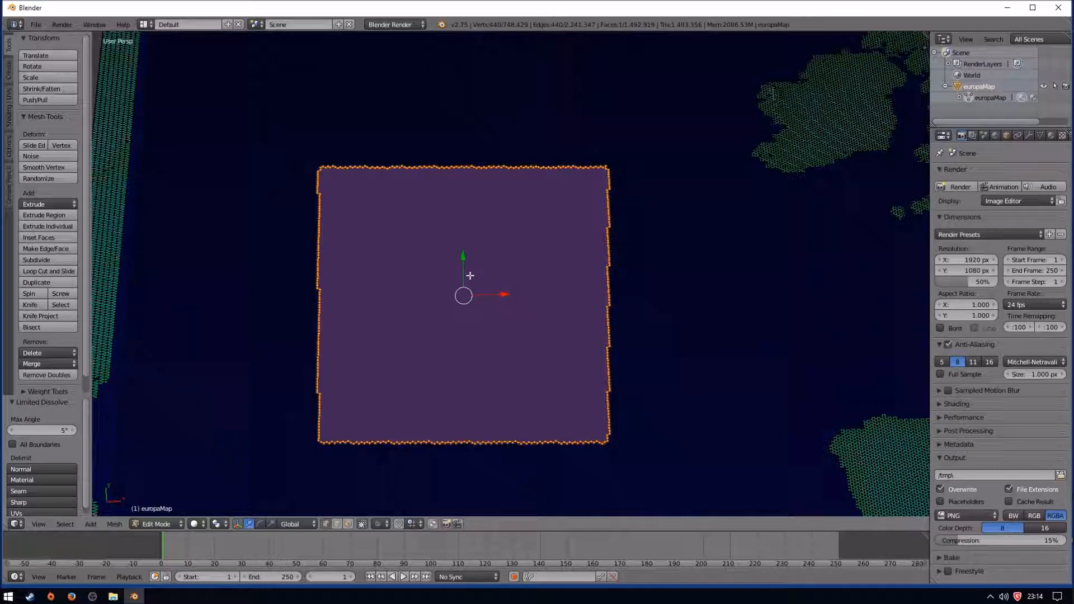
scroll(482, 272, "up", 2)
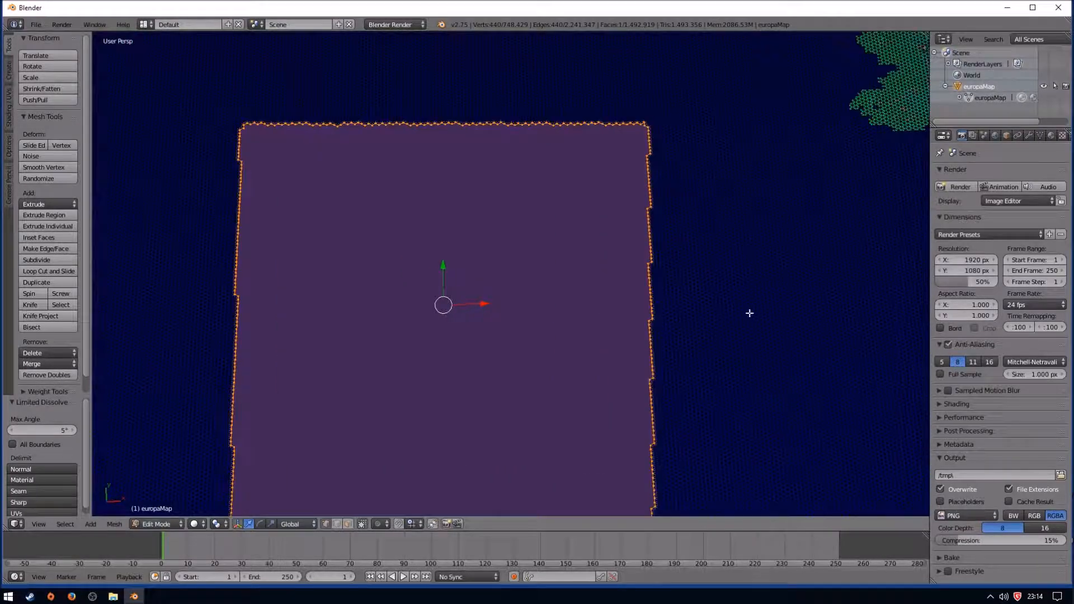
scroll(503, 281, "down", 1)
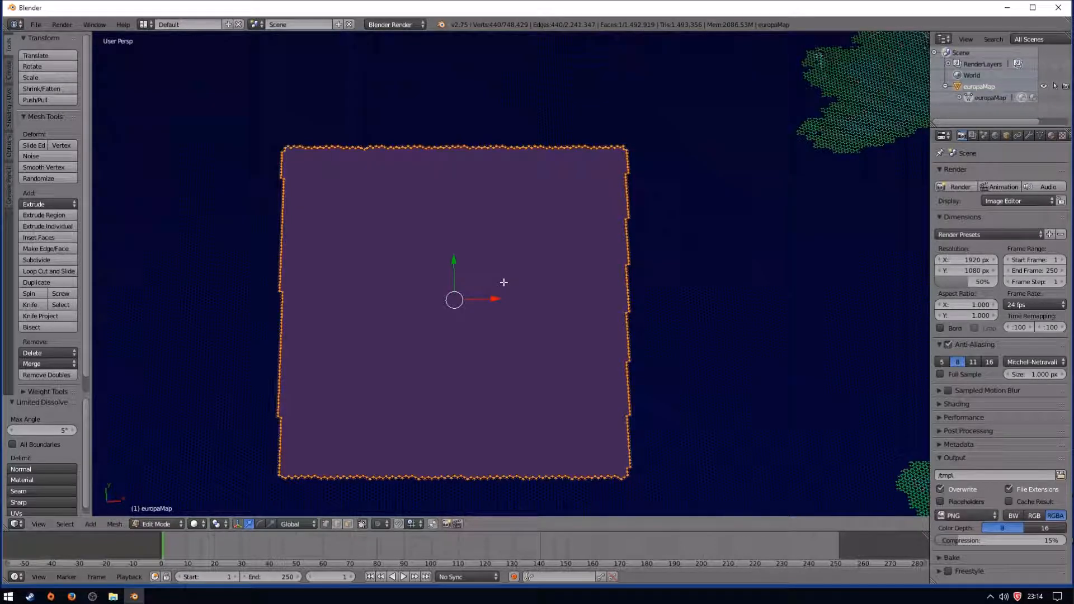
key("ctrl+t")
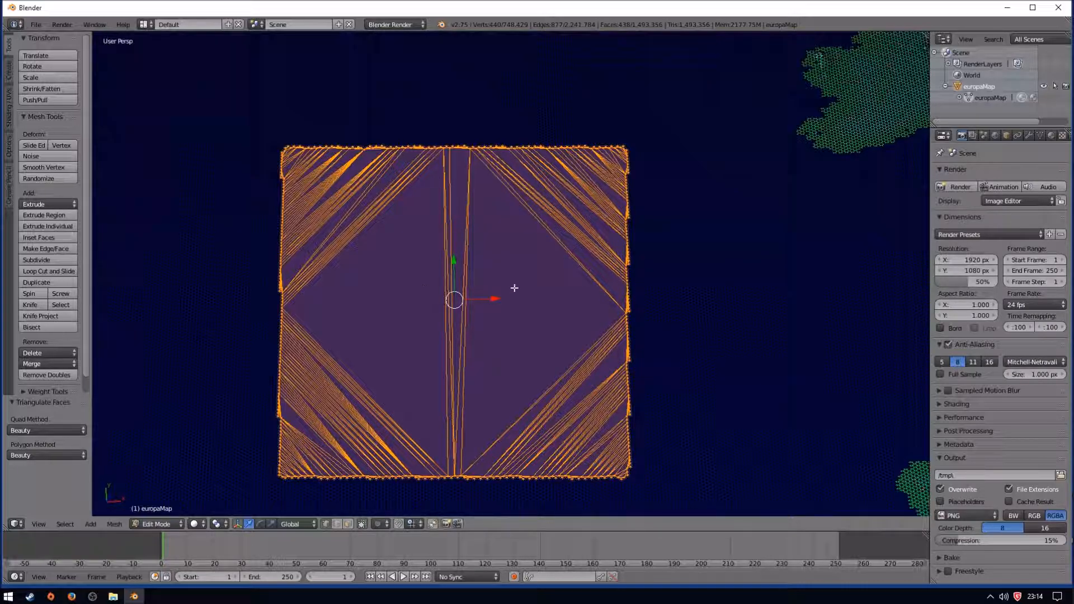
- Undo the triangulation and Limited Dissolve of the ocean patch and clear the selection
key("ctrl+z")
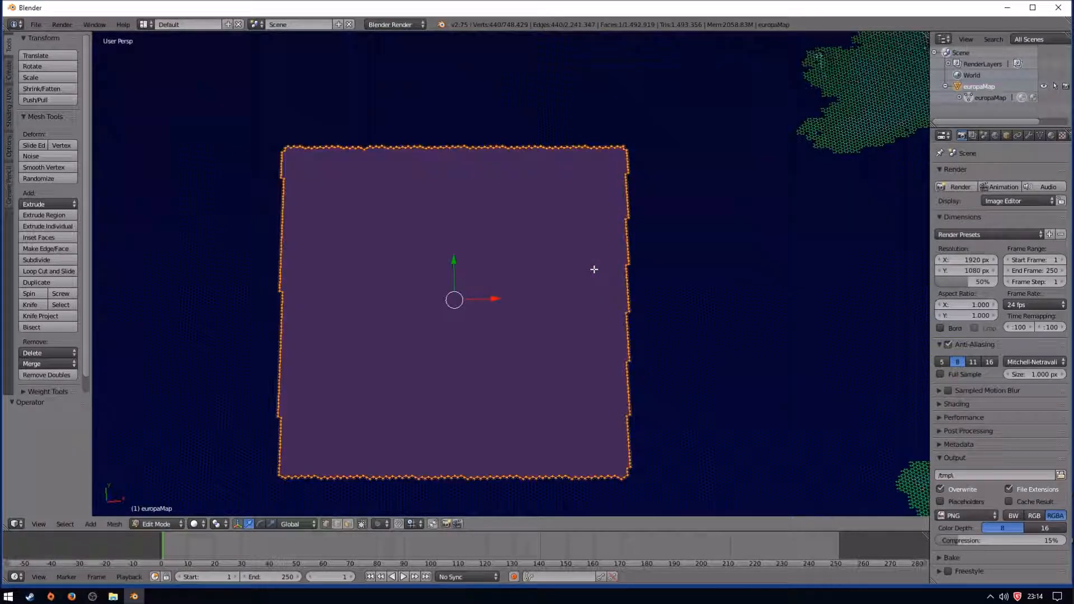
key("ctrl+z")
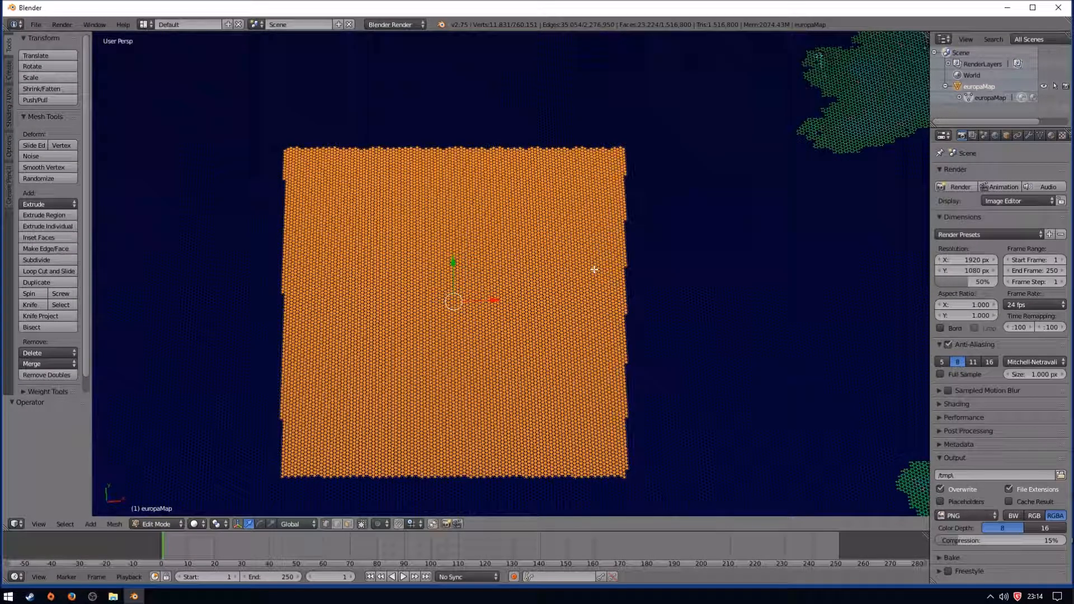
key("a")
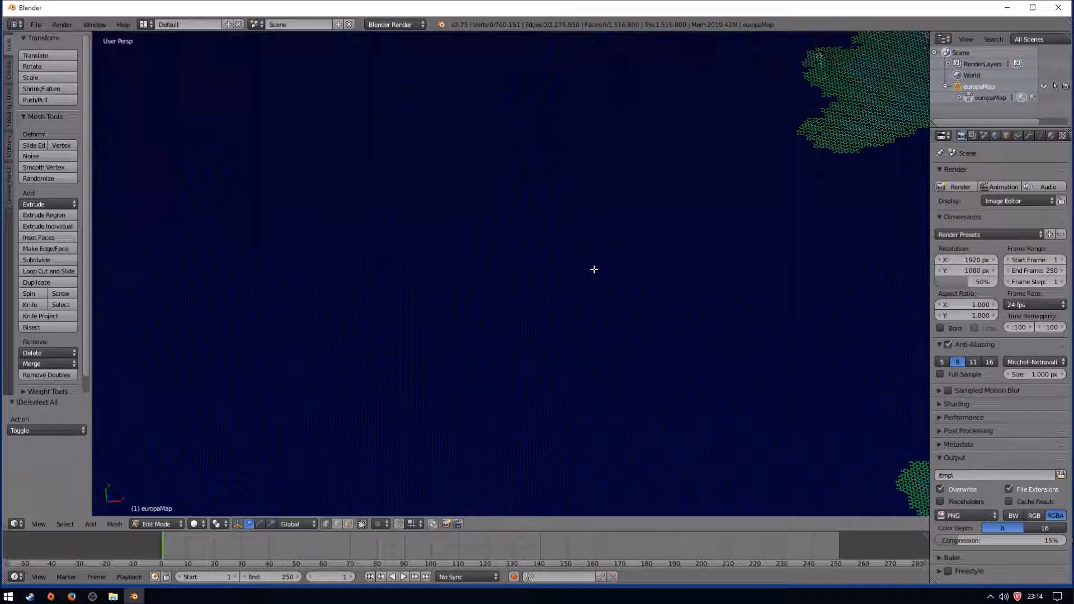
- In Object Mode, add a Decimate modifier to europaMap with a Collapse ratio of 0.3 and apply it
left_click(161, 525)
left_click(161, 511)
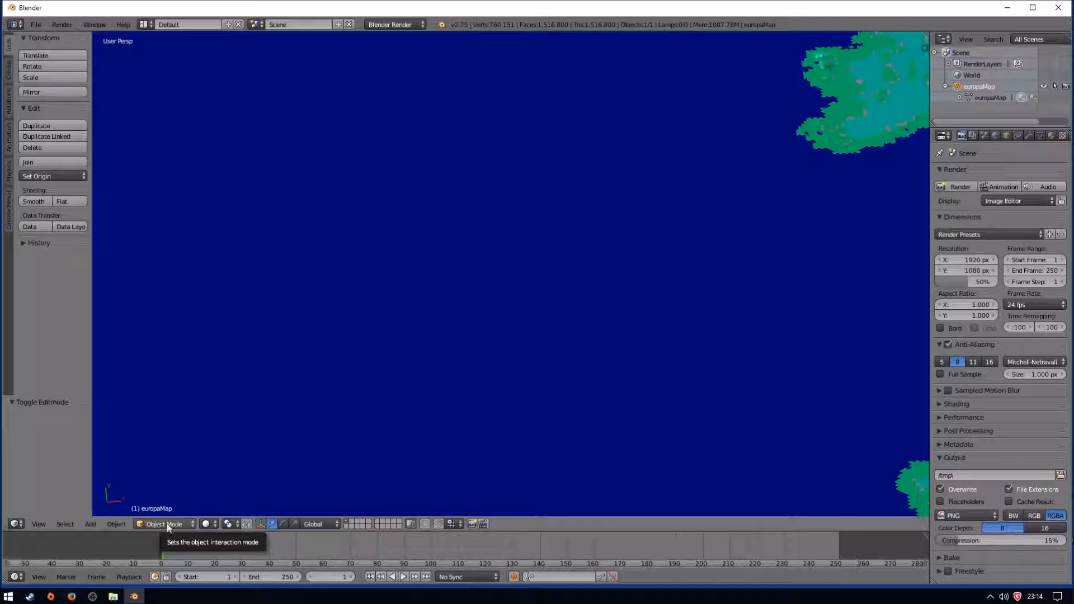
left_click(1030, 136)
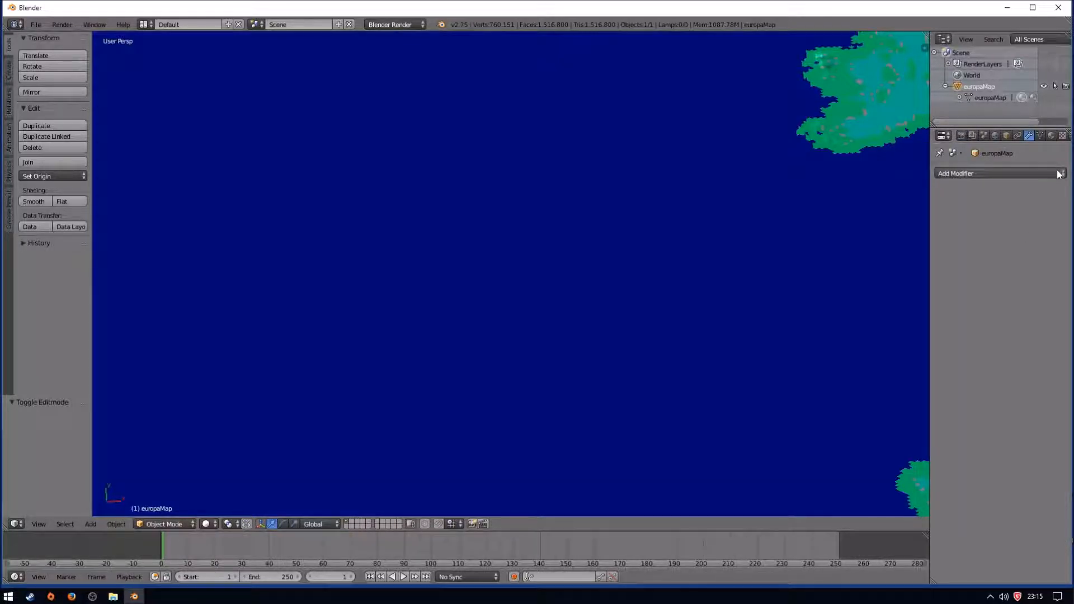
left_click(1012, 173)
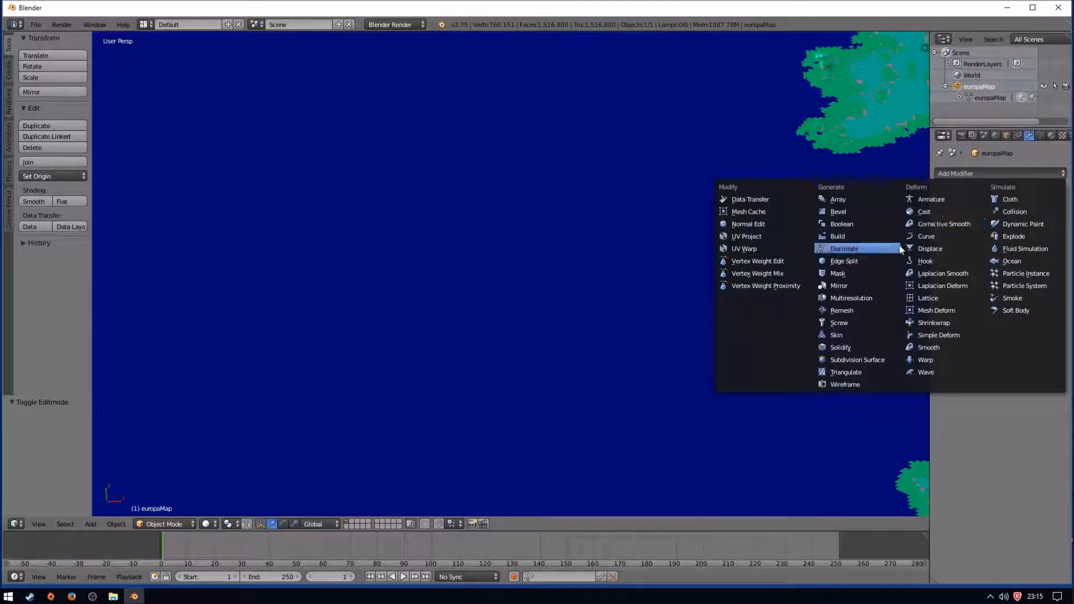
left_click(858, 250)
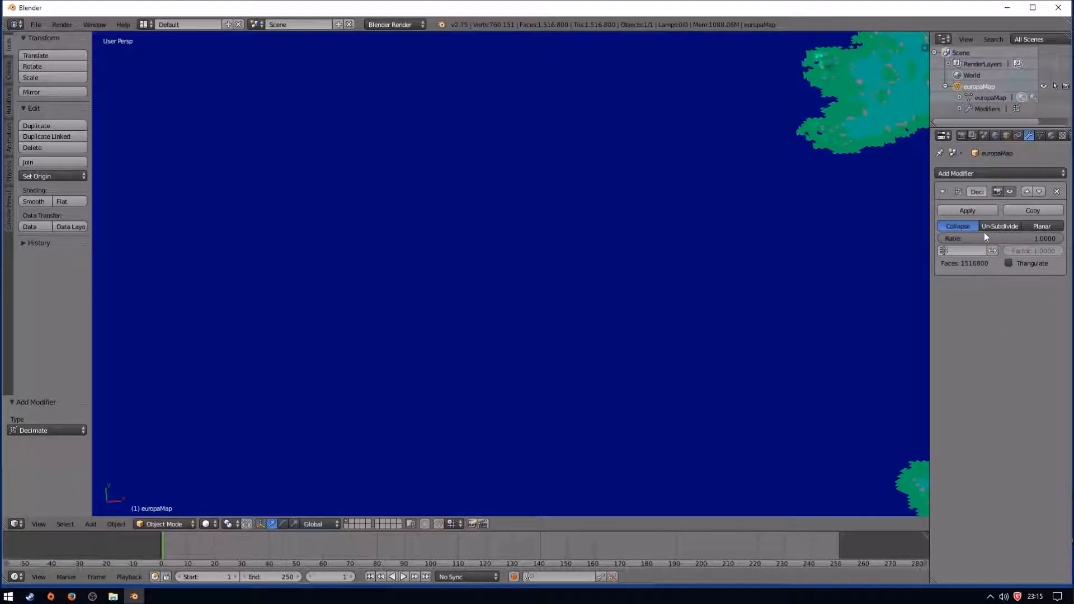
left_click(1025, 238)
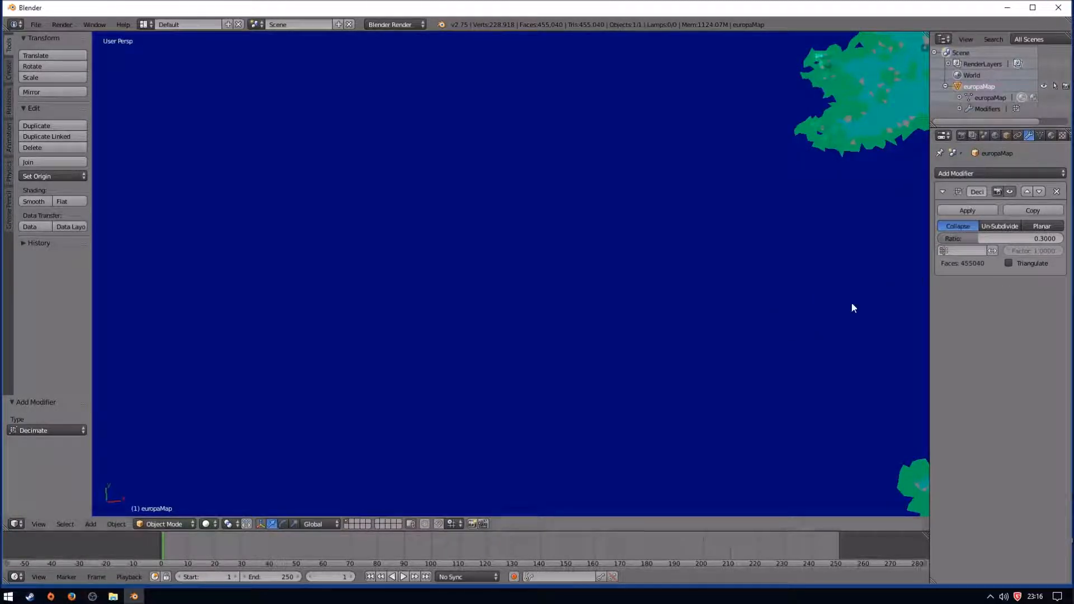
left_click(964, 209)
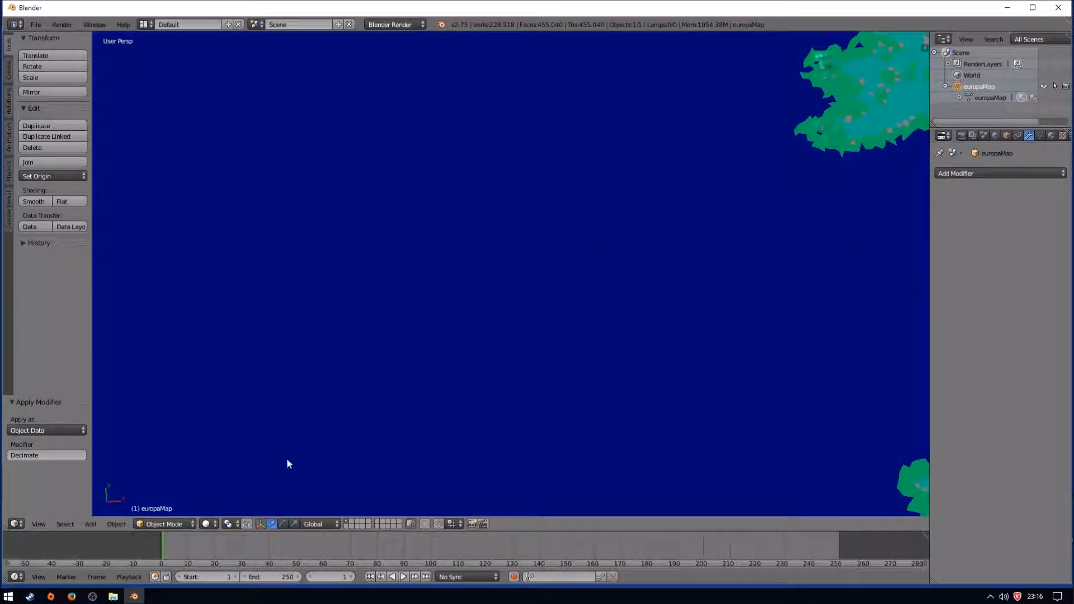
- In Edit Mode, check the decimated mesh around Western Europe and Scandinavia and add a vertex group to europaMap
left_click(168, 524)
left_click(171, 500)
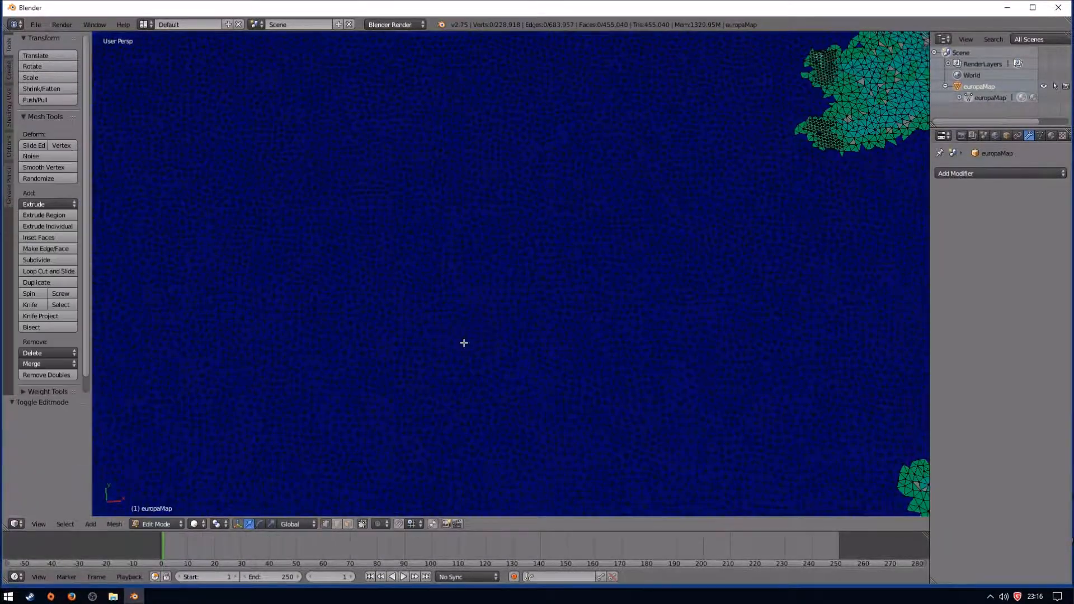
scroll(618, 210, "down", 3)
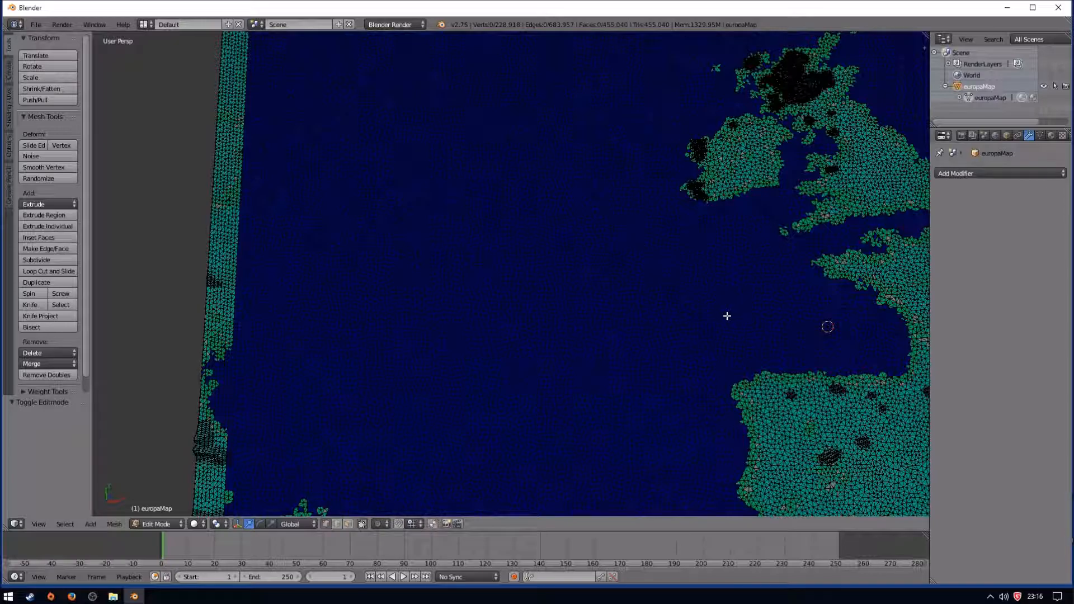
middle_click_drag(827, 326, 458, 316, "shift")
middle_click_drag(721, 333, 464, 438, "shift")
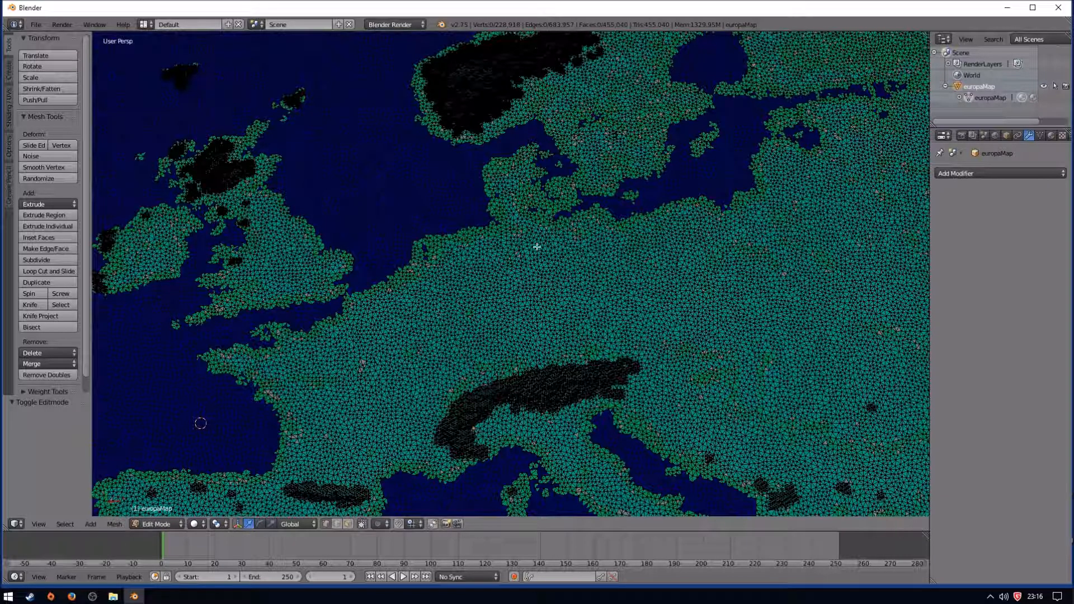
middle_click_drag(448, 226, 679, 377, "shift")
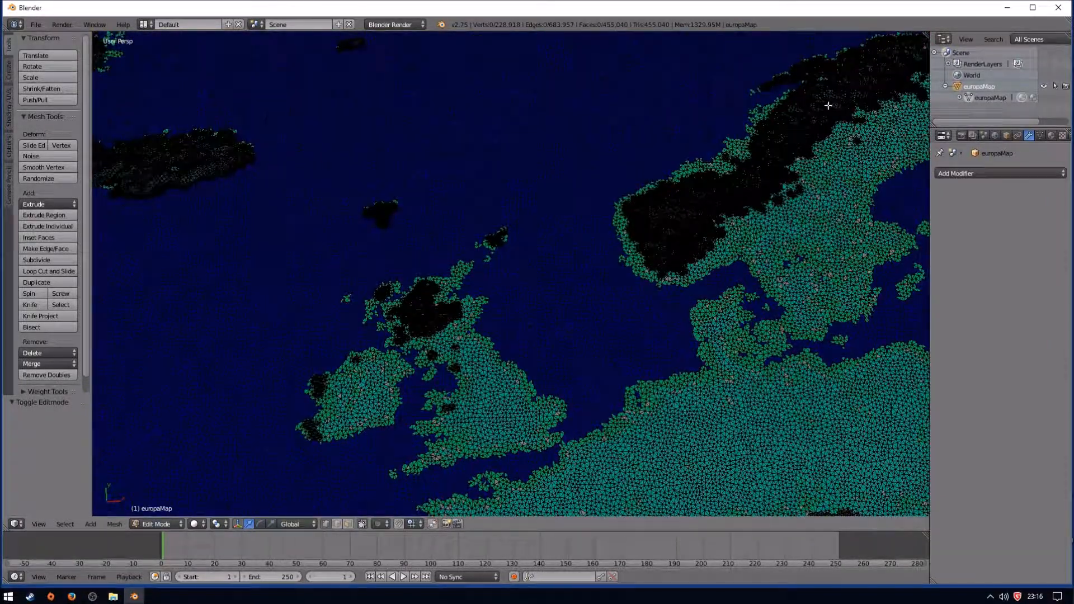
left_click(1041, 136)
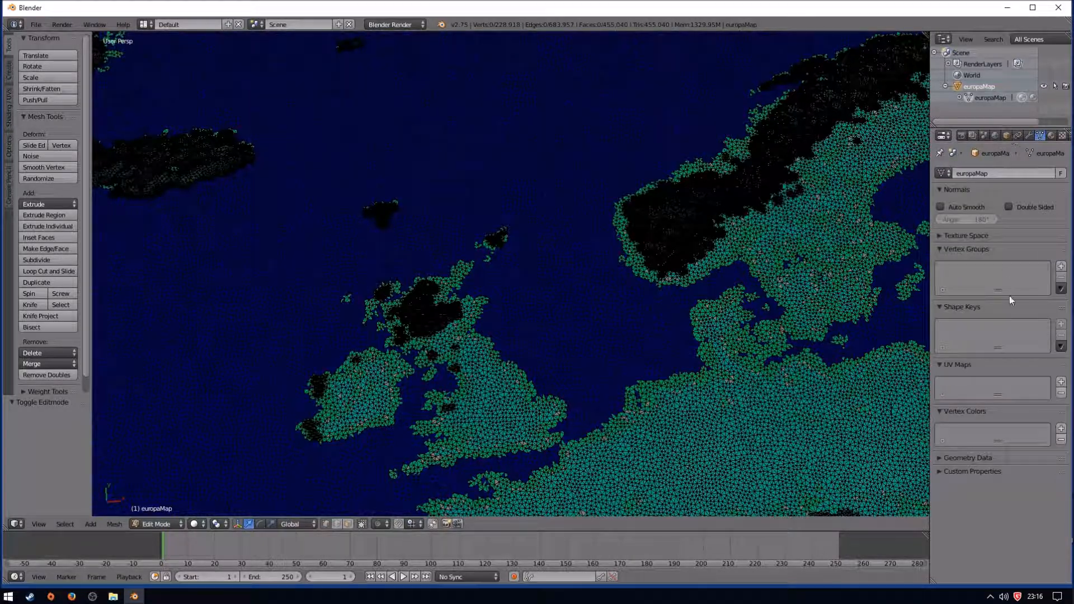
left_click(1061, 266)
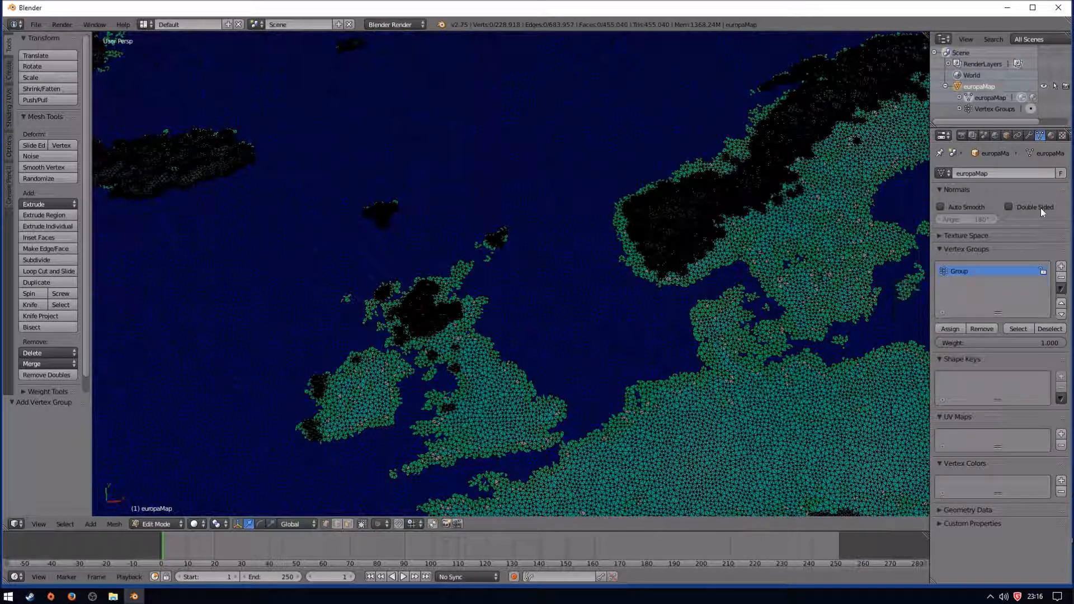
- Assign all faces using the water material to the vertex group and test the group by deselecting and reselecting it
left_click(1051, 136)
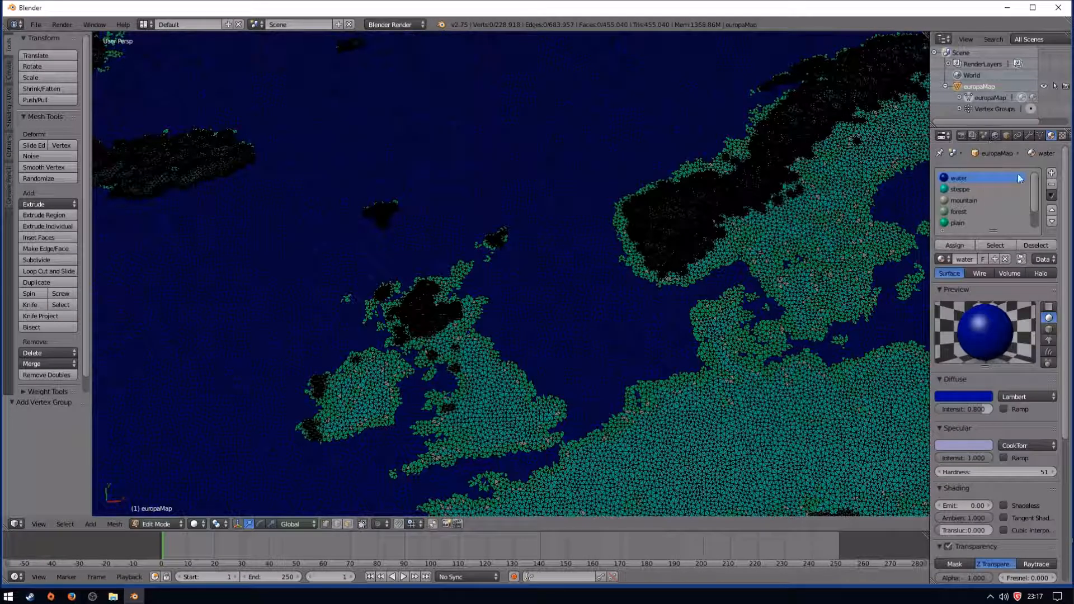
left_click(999, 244)
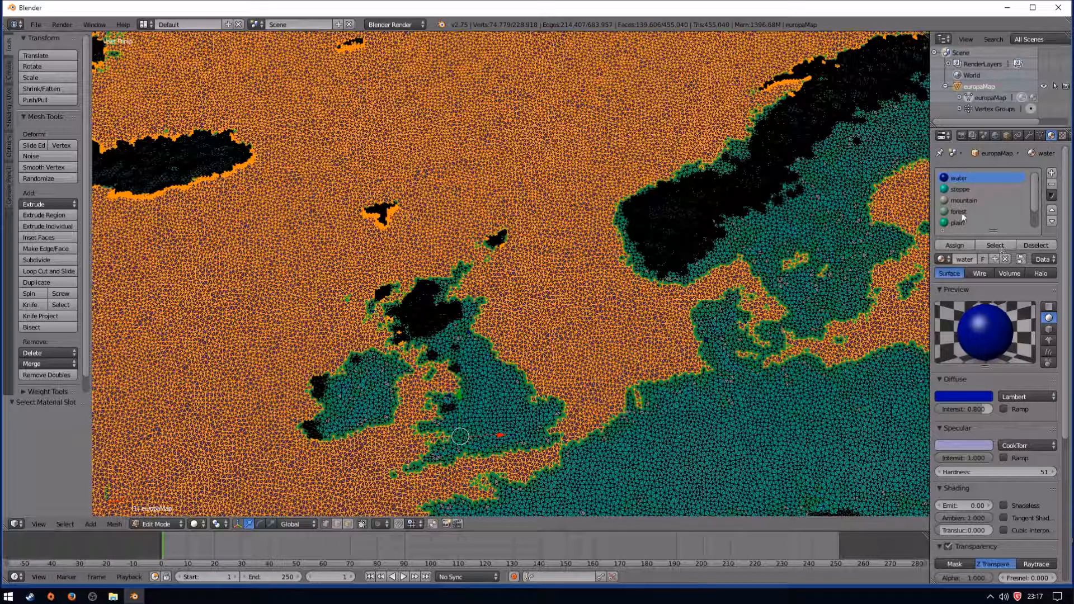
left_click(1039, 135)
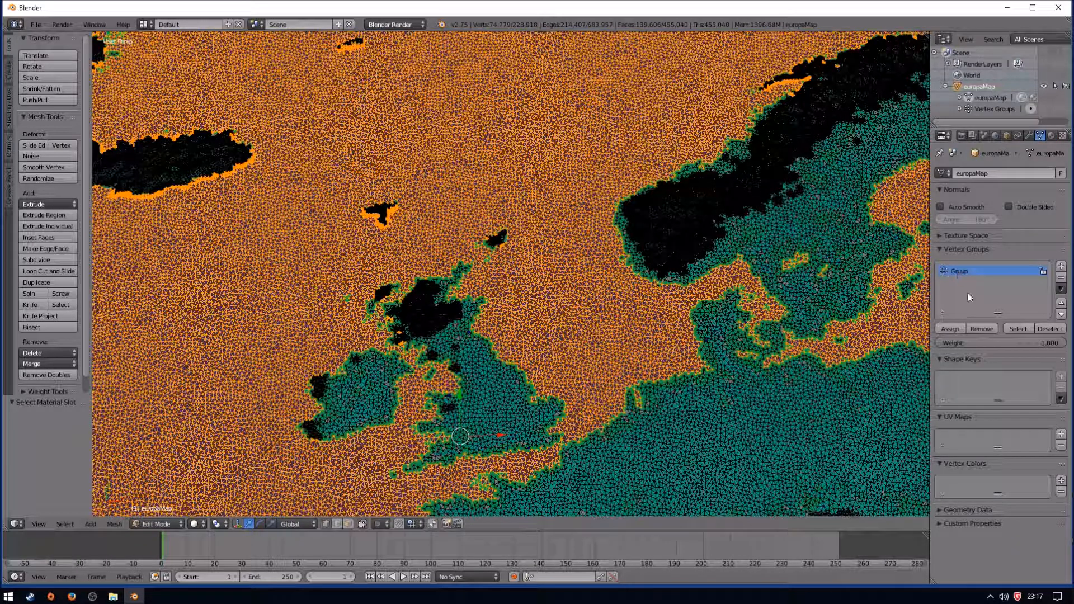
left_click(951, 330)
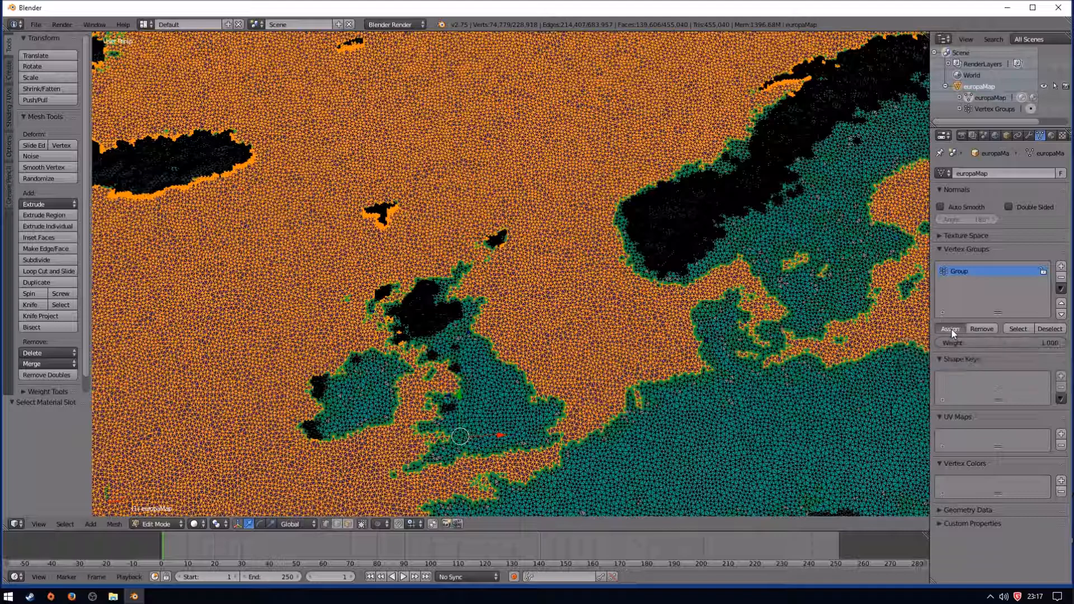
left_click(1049, 329)
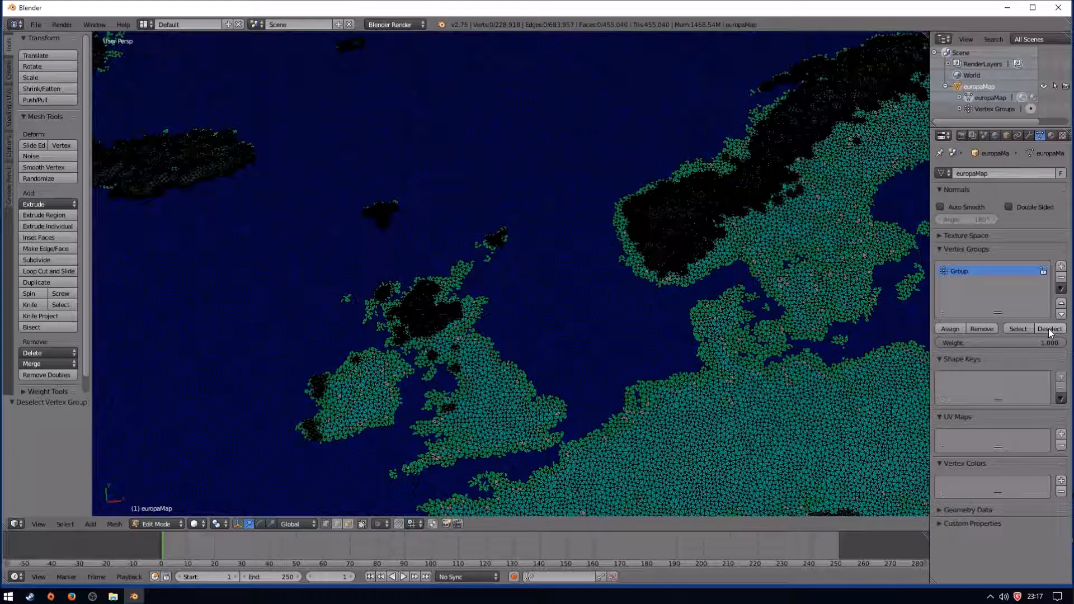
left_click(1019, 328)
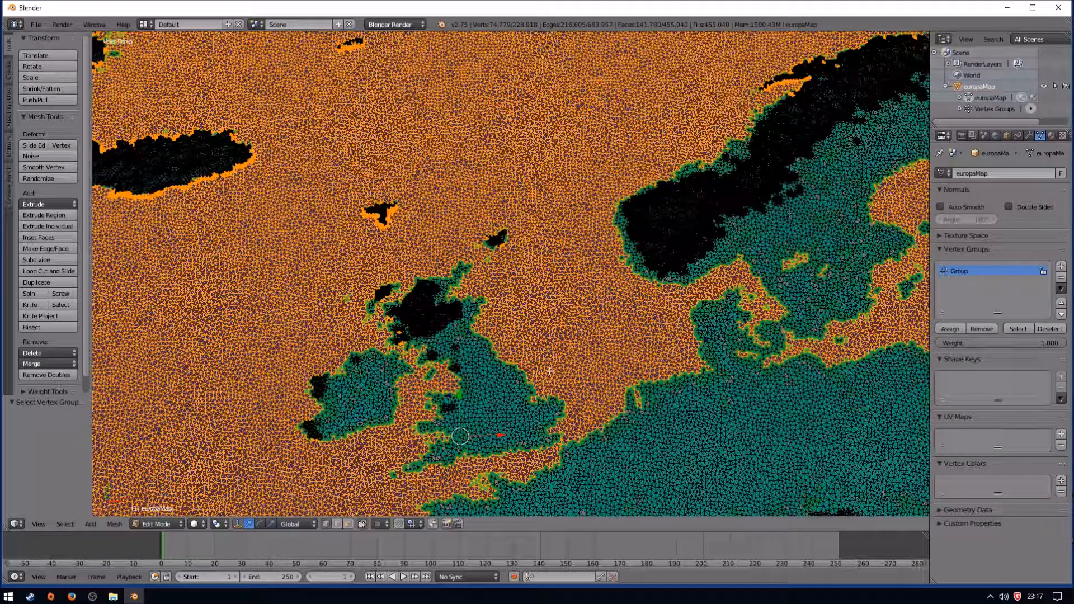
- Add a new Decimate modifier to europaMap and limit it to the vertex group named Group
left_click(1029, 136)
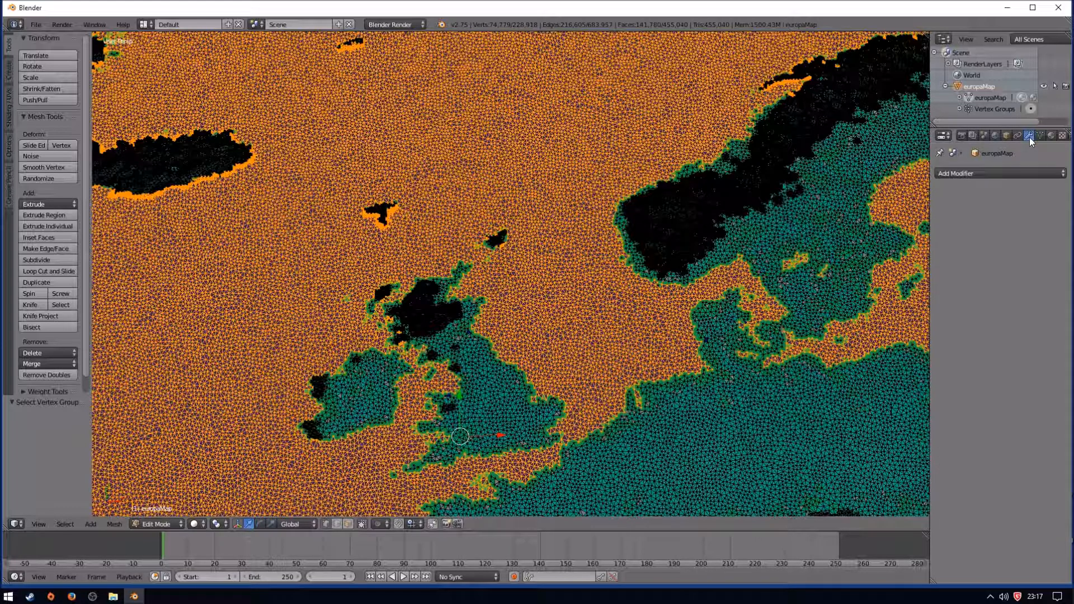
left_click(977, 174)
left_click(844, 248)
left_click(966, 250)
left_click(955, 268)
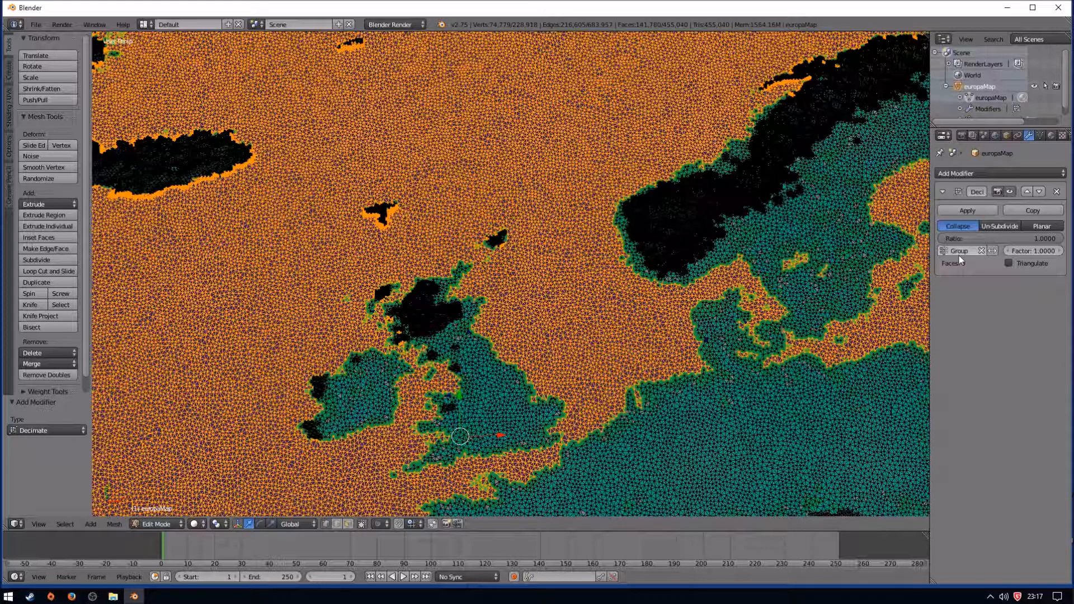
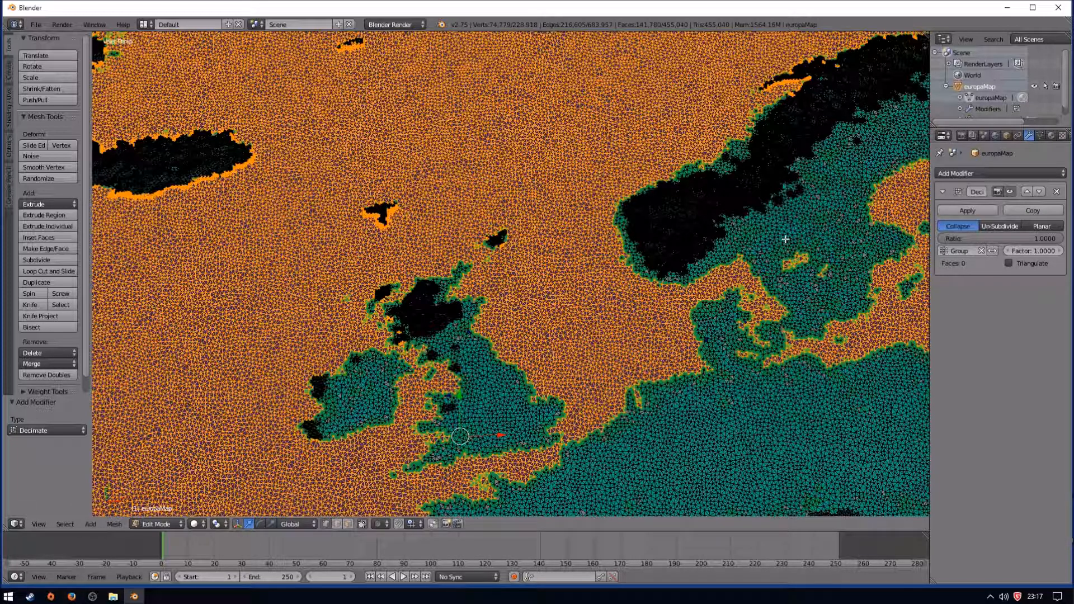
- Undo the mesh edits back to the original undecimated europaMap mesh, clearing the water selection along the way
key("ctrl+z")
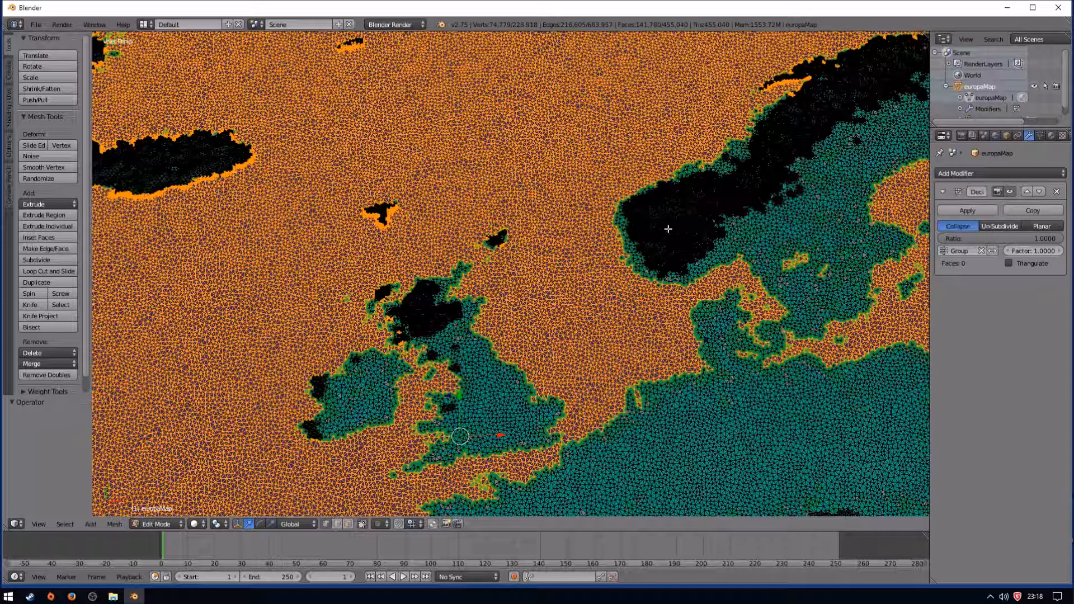
key("a")
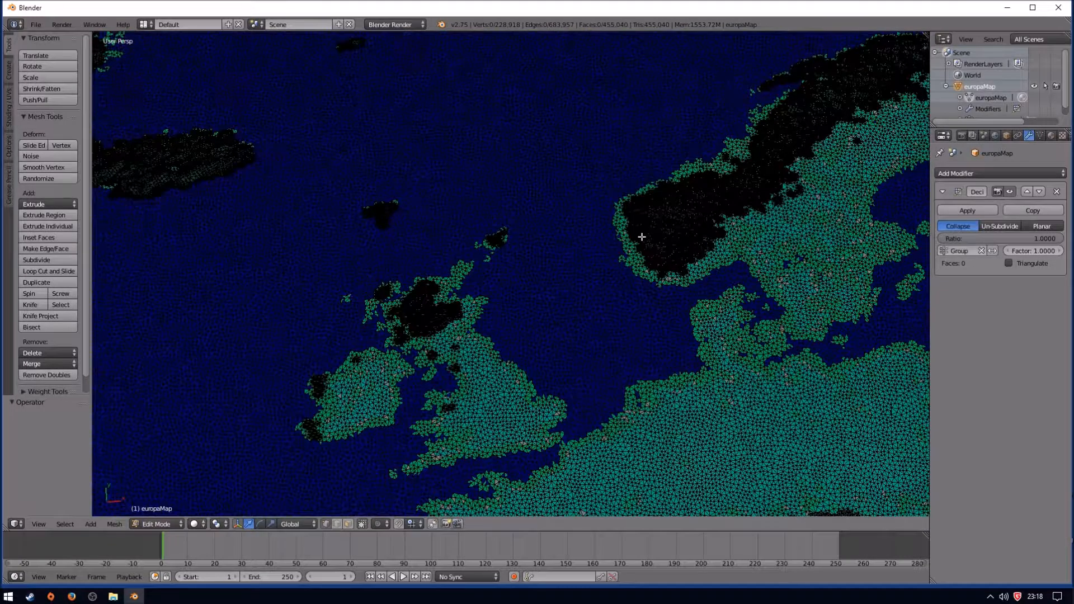
key("ctrl+z")
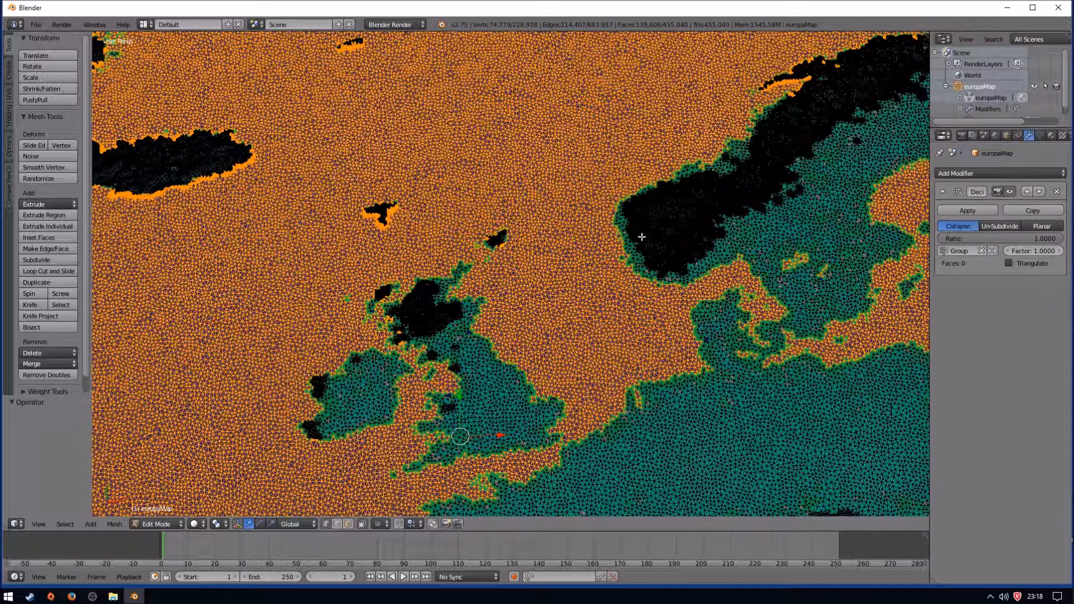
key("a")
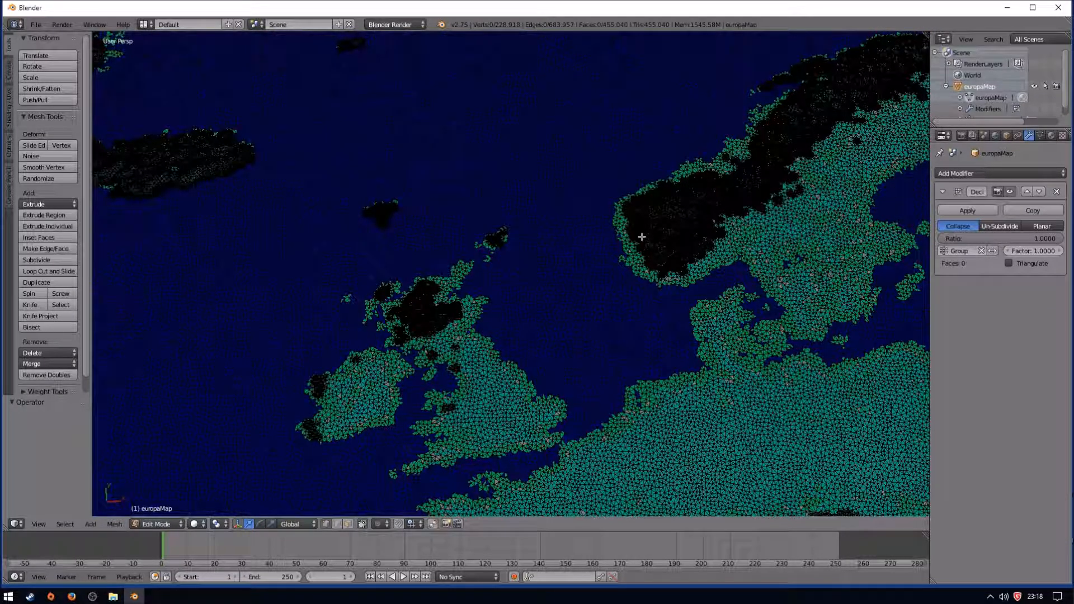
key("ctrl+z")
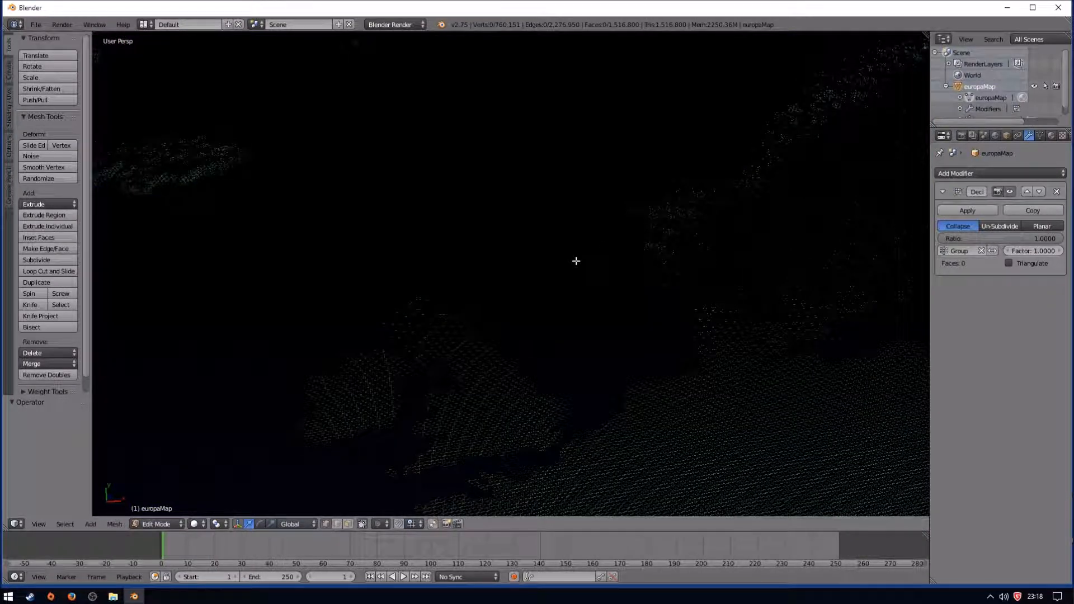
- Leave Edit Mode, deselect the map, switch it to Sculpt Mode and set the brush's sculpt tool to Simplify
key("Tab")
middle_click_drag(399, 330, 786, 223, "shift")
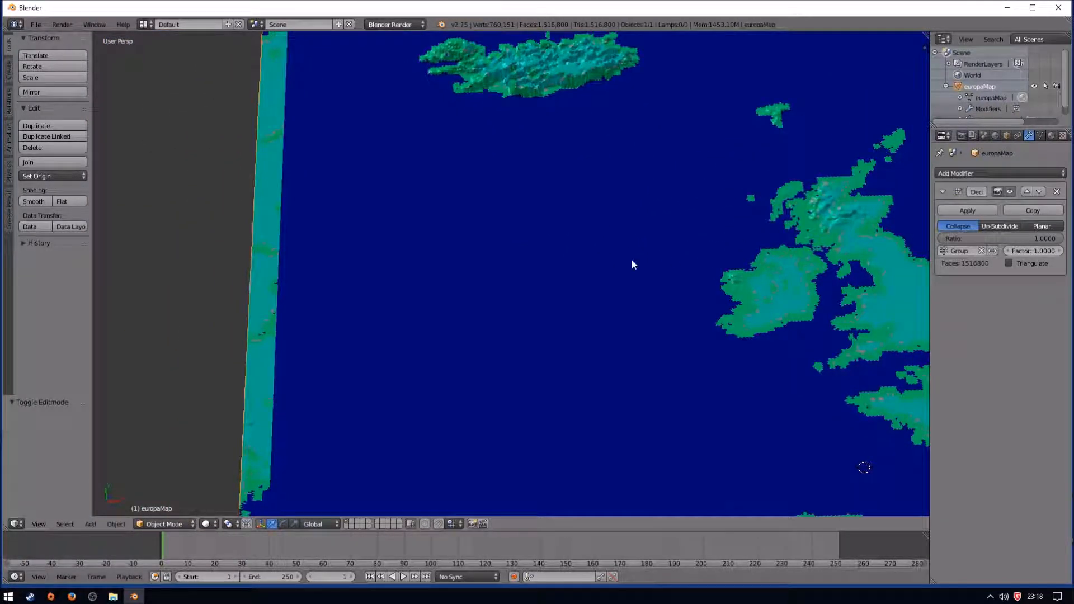
key("a")
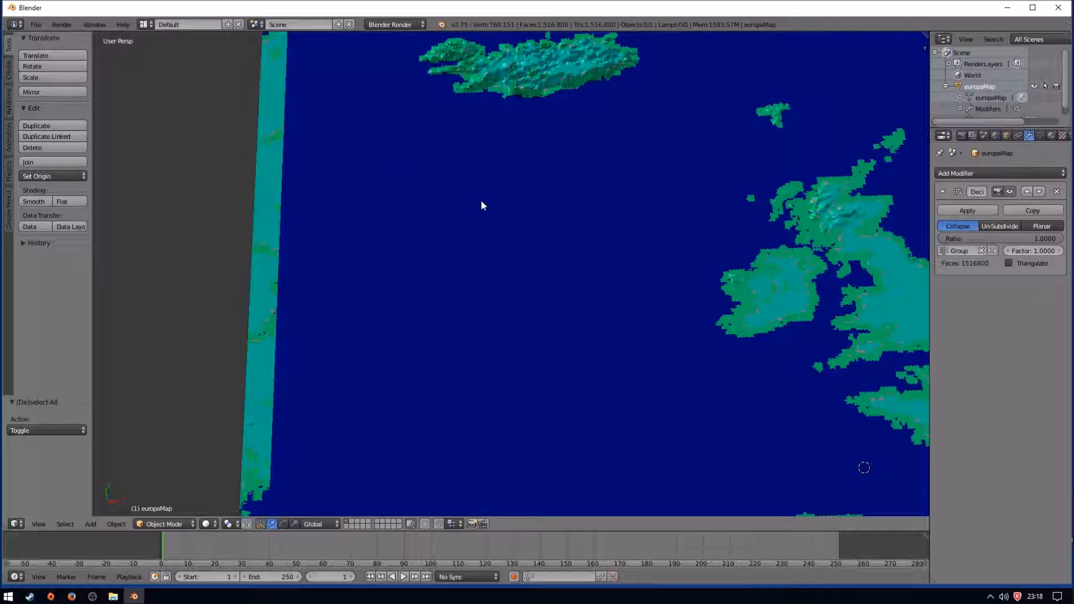
left_click(190, 522)
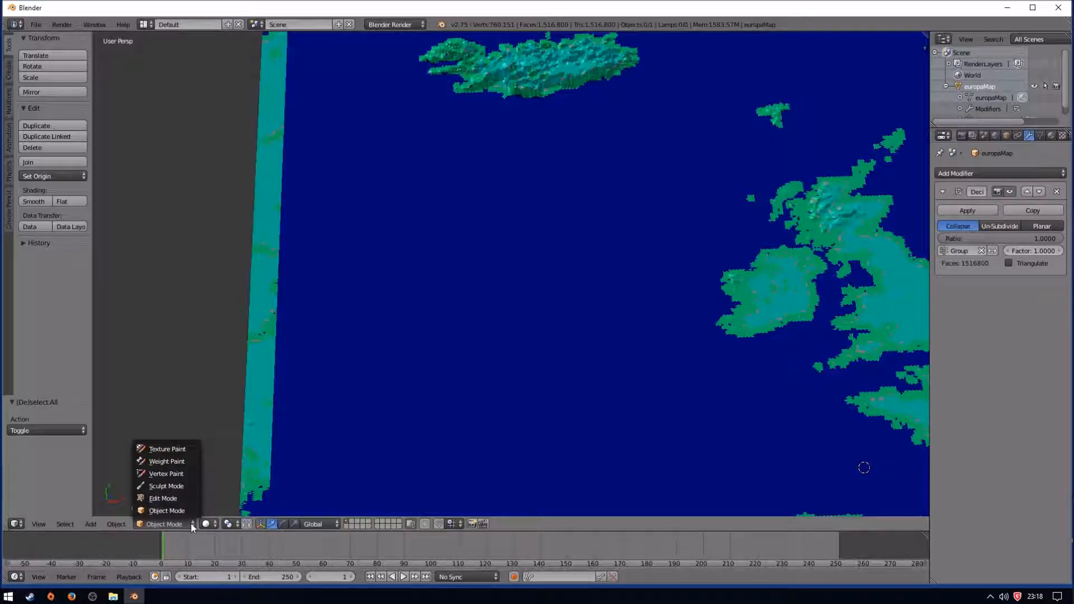
left_click(169, 488)
left_click(93, 524)
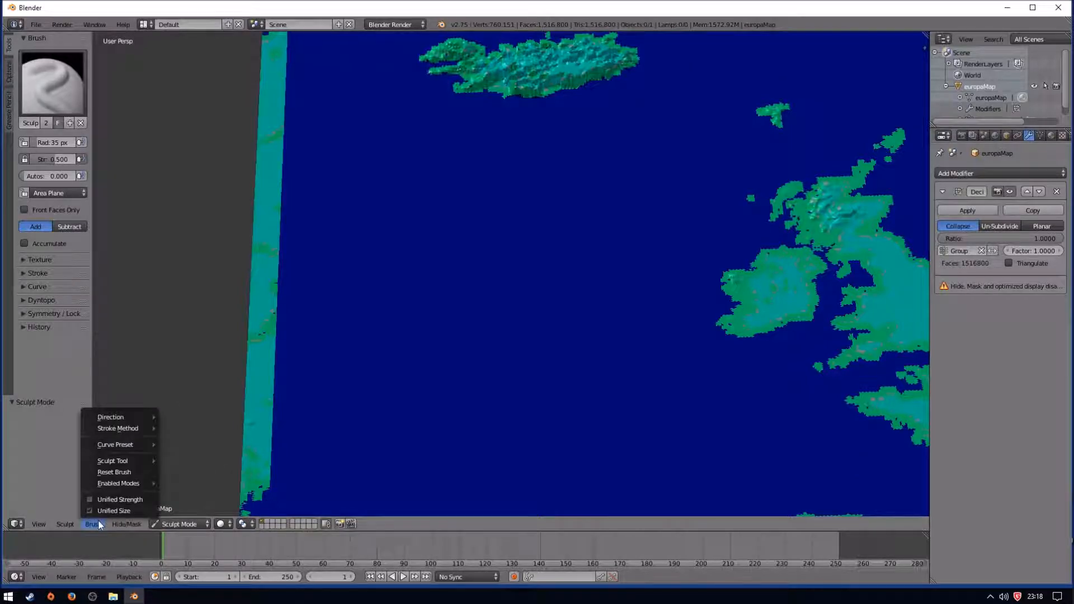
mouse_move(105, 460)
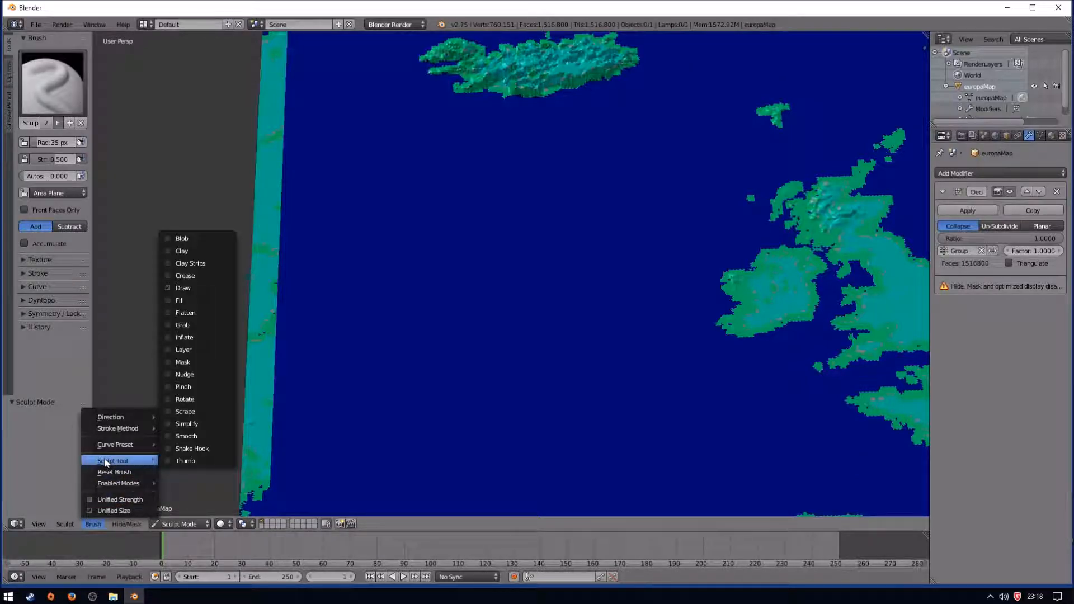
left_click(165, 425)
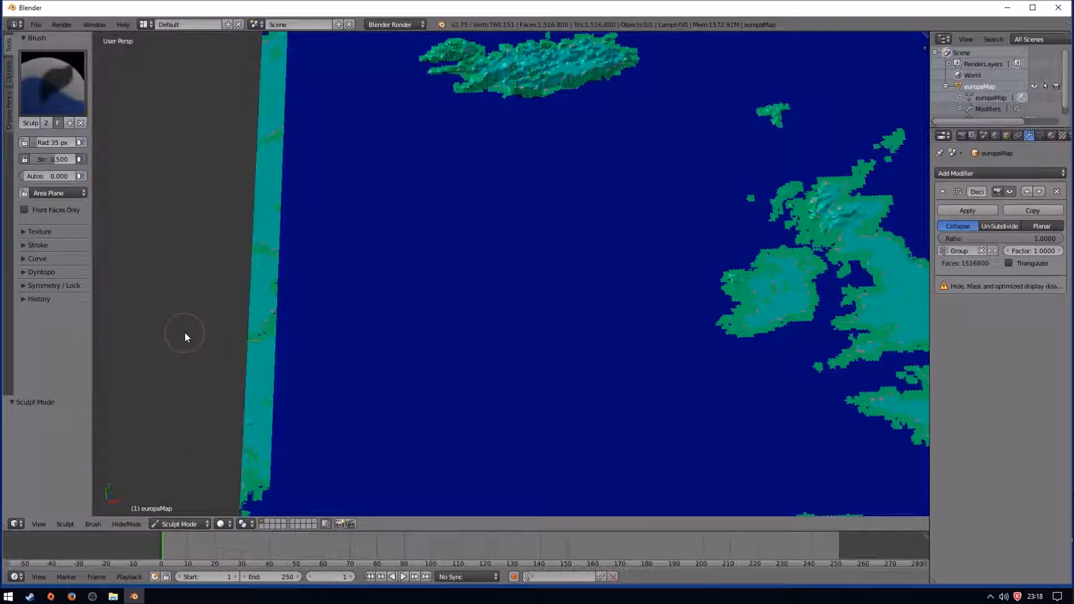
- Enable Dyntopo on the map and turn on Show Diffuse Color in the sculpt options
left_click(22, 272)
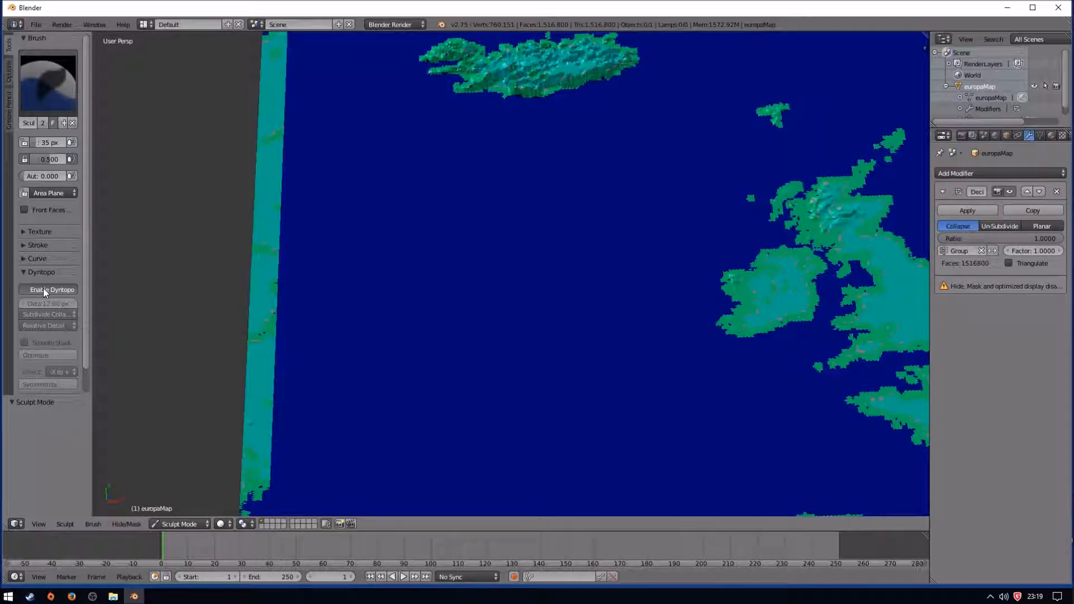
left_click(42, 287)
left_click(9, 77)
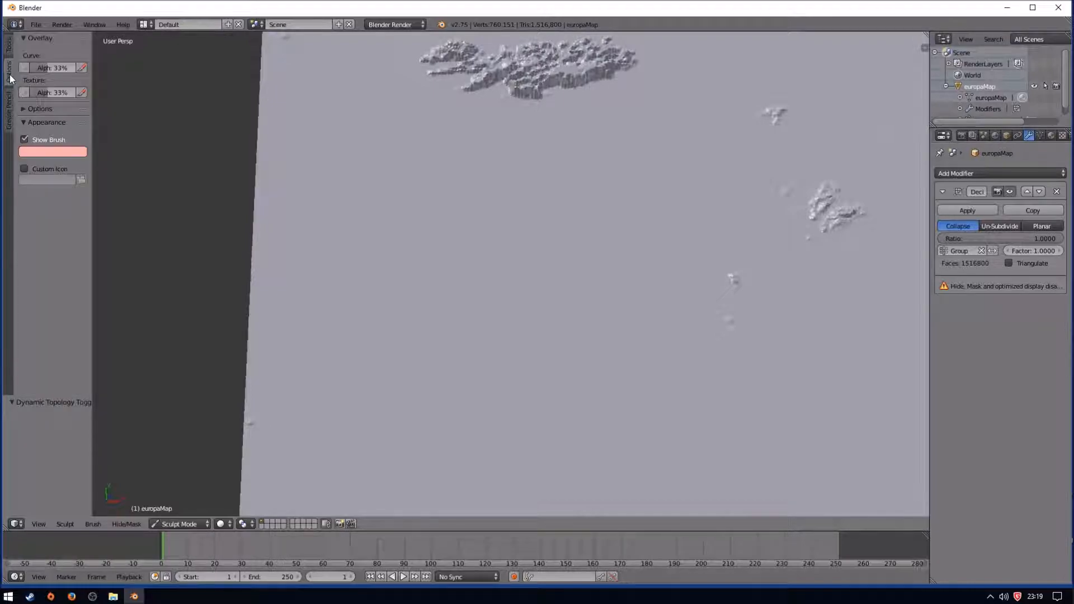
left_click(25, 109)
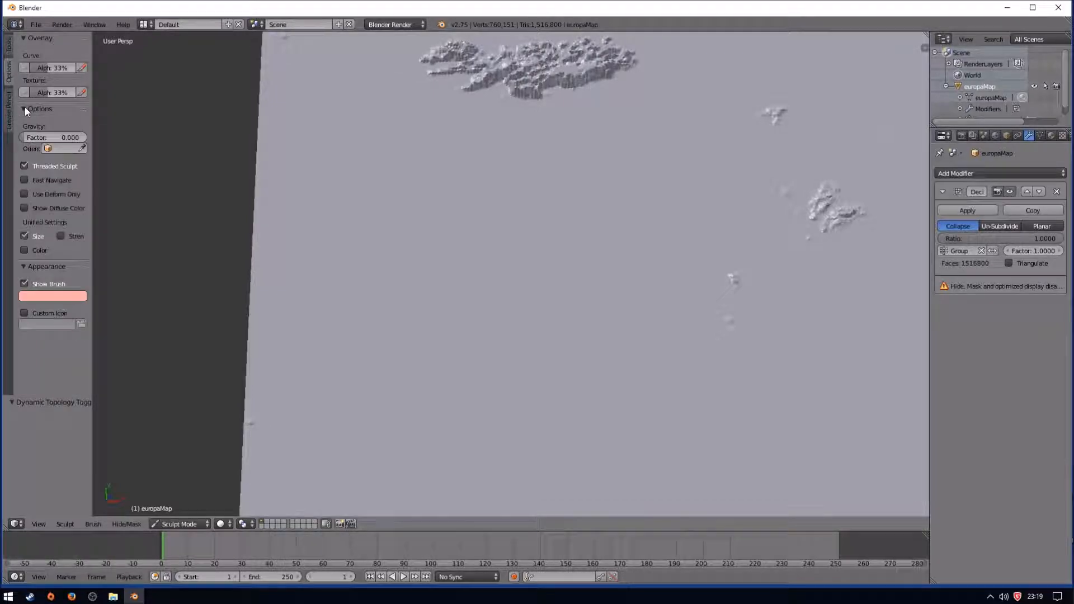
left_click(26, 208)
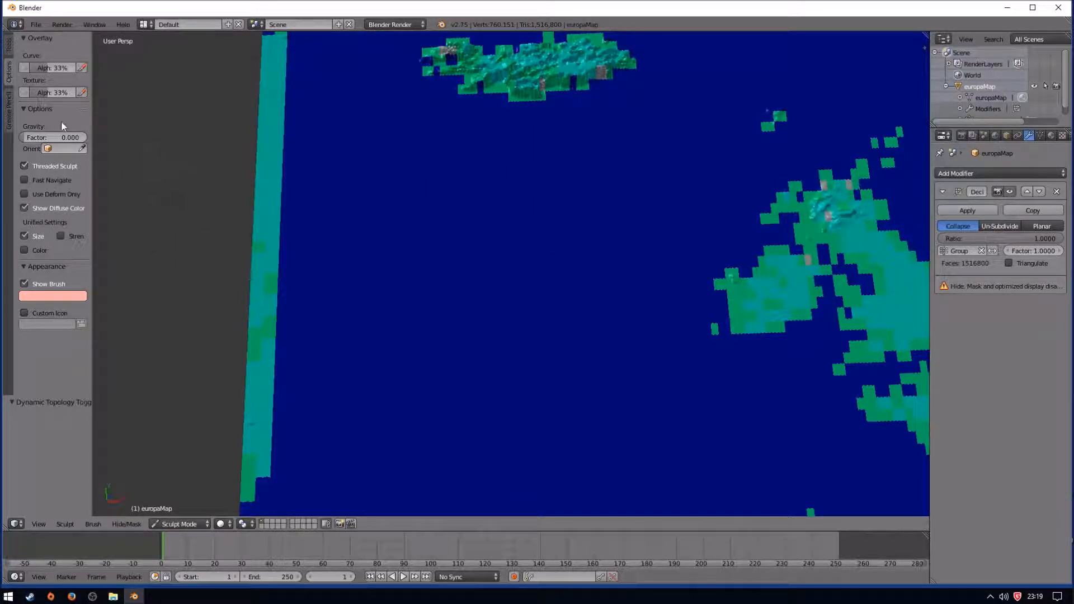
left_click(8, 45)
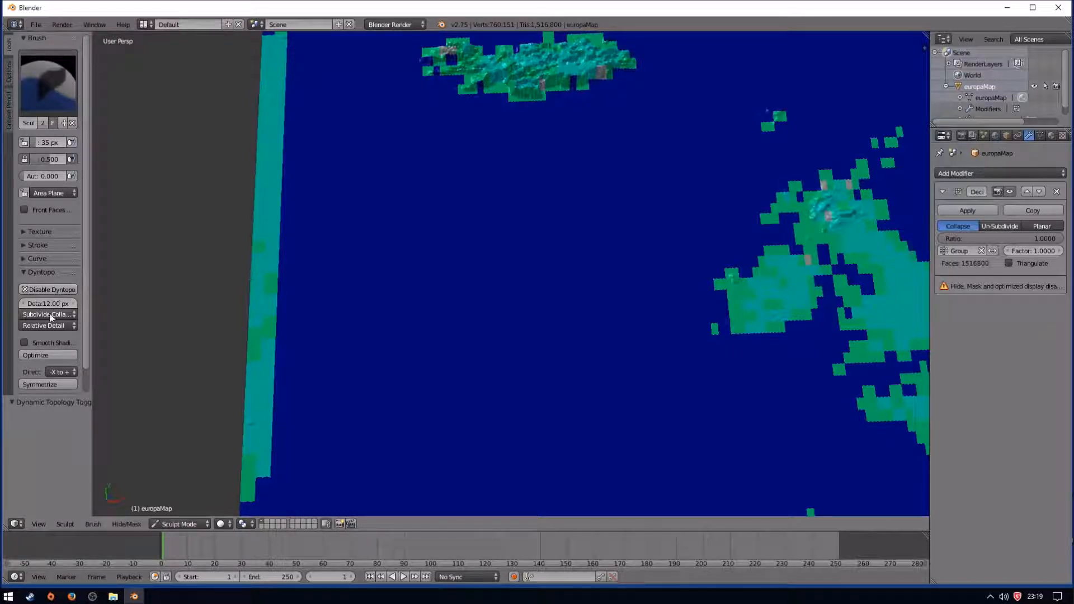
- Open the sculpt symmetry settings and toggle mirroring on the X axis
left_click(47, 348)
left_click(65, 388)
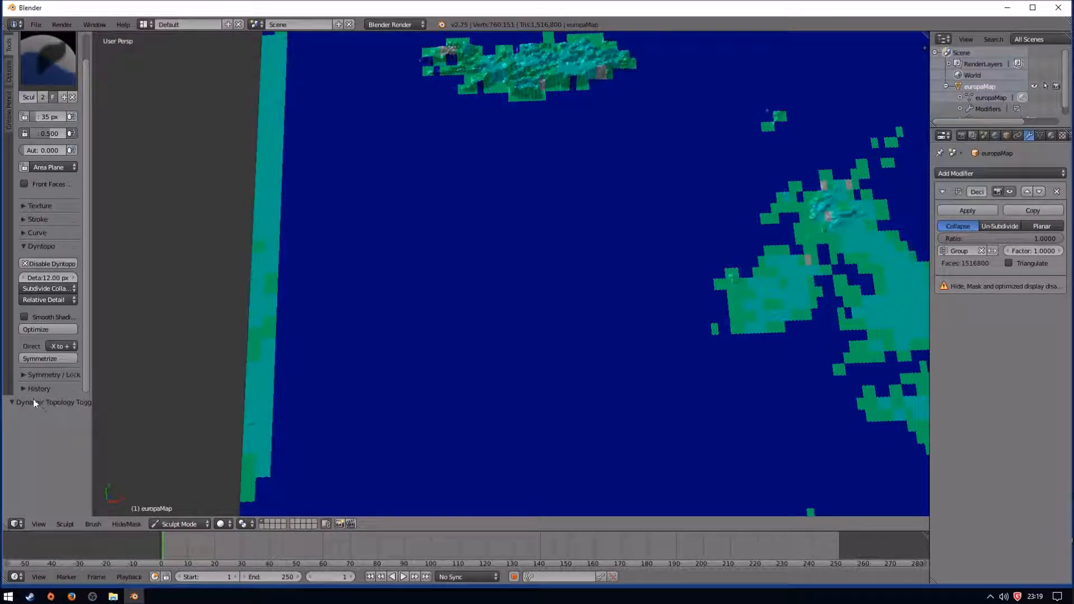
left_click(22, 376)
scroll(22, 376, "down", 1)
scroll(22, 375, "down", 4)
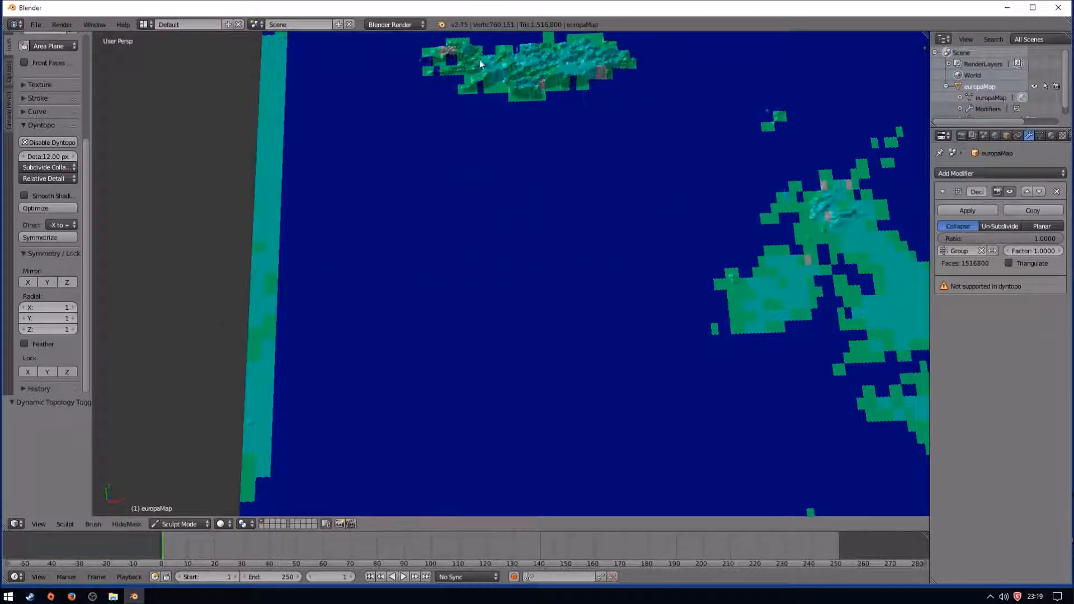
scroll(596, 247, "down", 1)
scroll(595, 242, "down", 2)
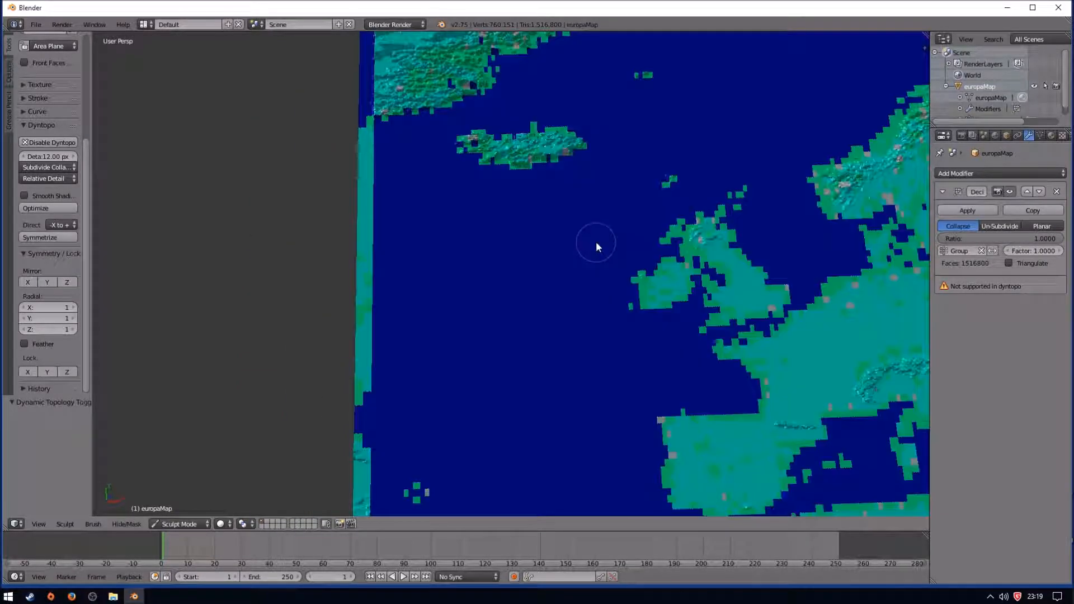
left_click(28, 282)
- Set the Dyntopo detail method to Brush Detail with a detail value of 90%
scroll(698, 297, "down", 4)
middle_click_drag(652, 242, 566, 292)
middle_click_drag(330, 309, 730, 290, "shift")
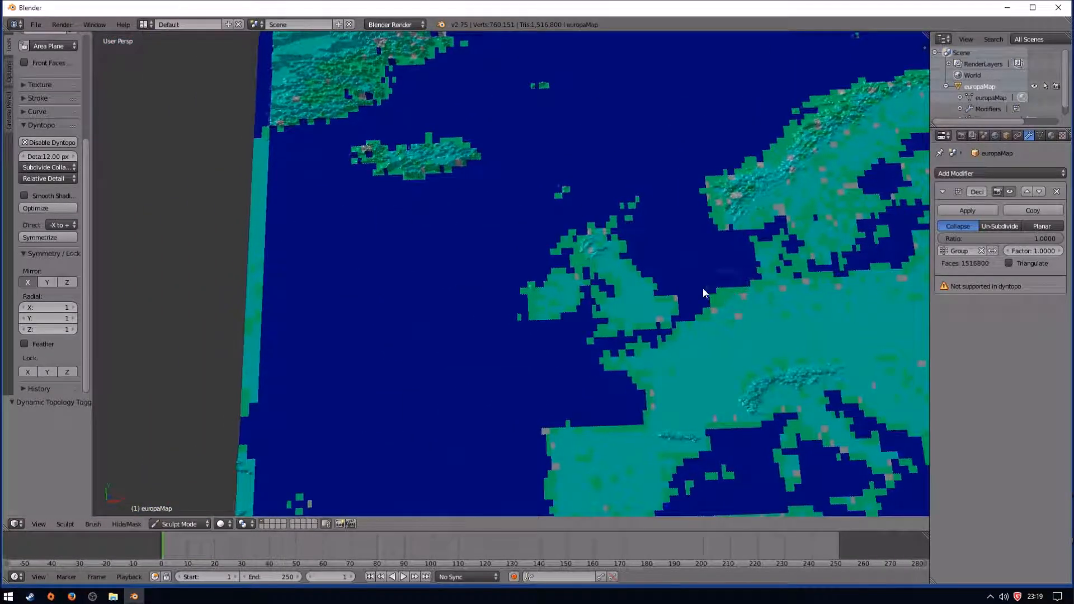
middle_click_drag(682, 266, 313, 290, "shift")
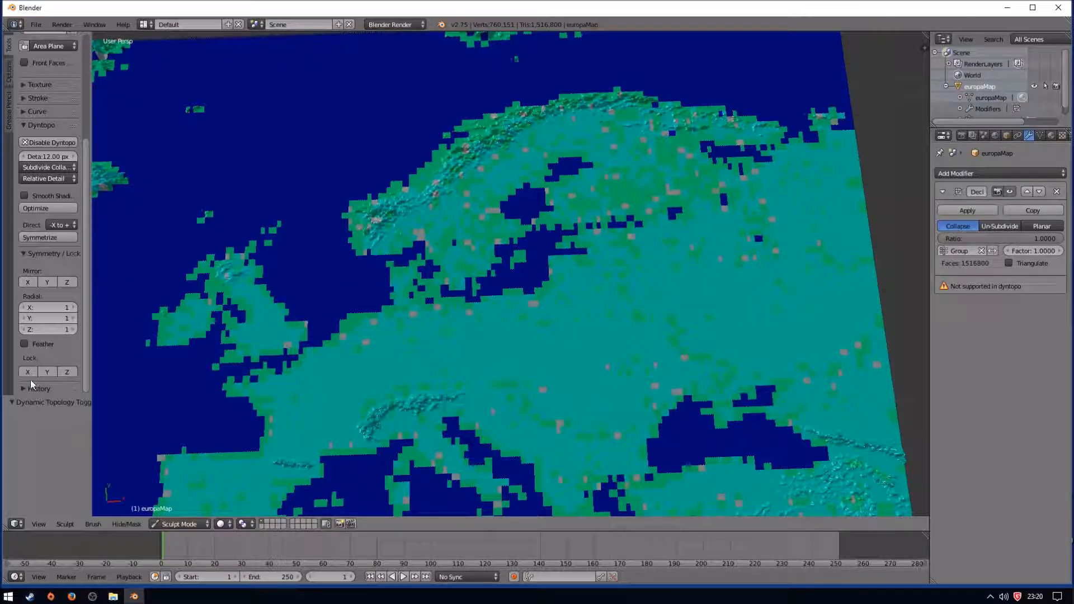
middle_click_drag(241, 331, 611, 285, "shift")
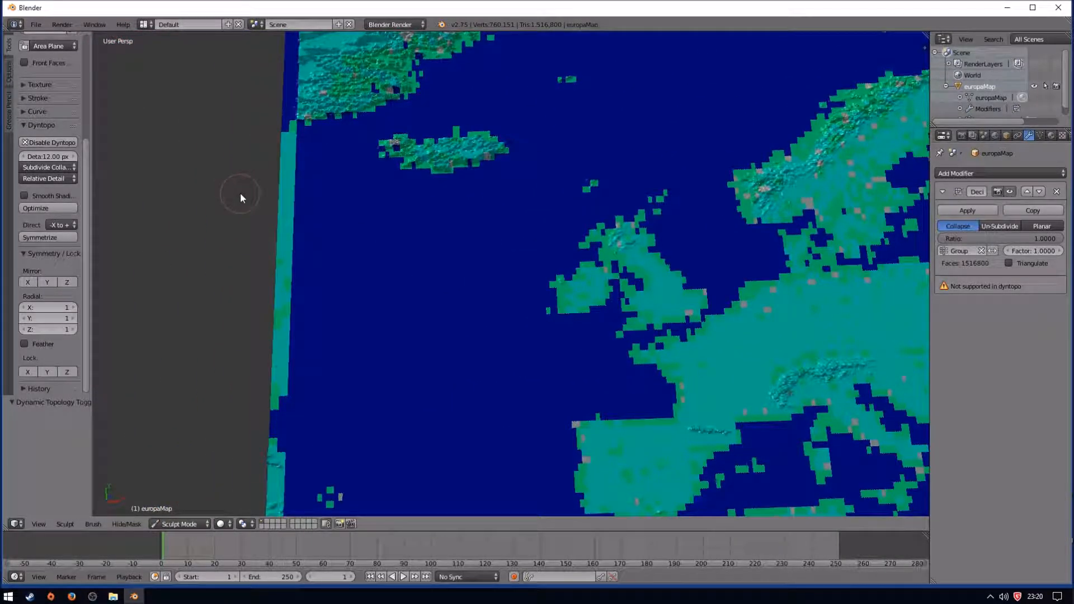
left_click(50, 180)
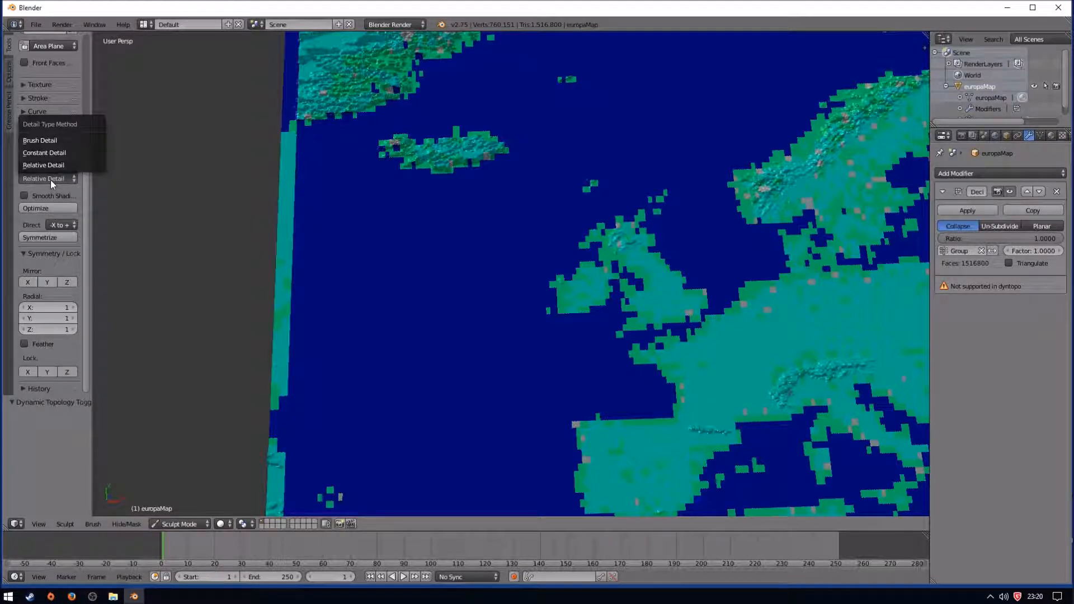
left_click(42, 140)
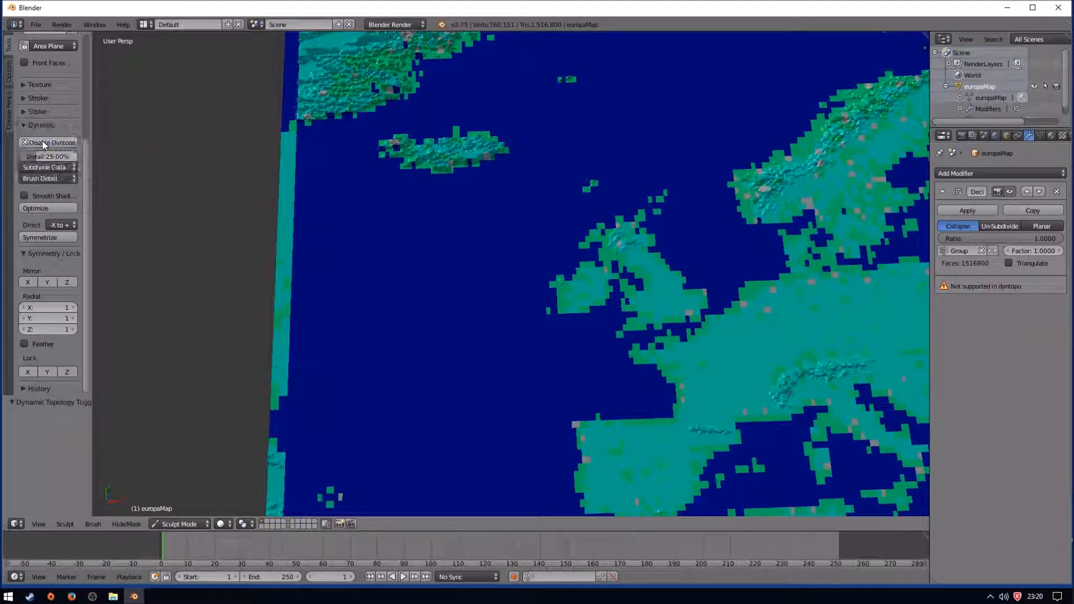
left_click(48, 156)
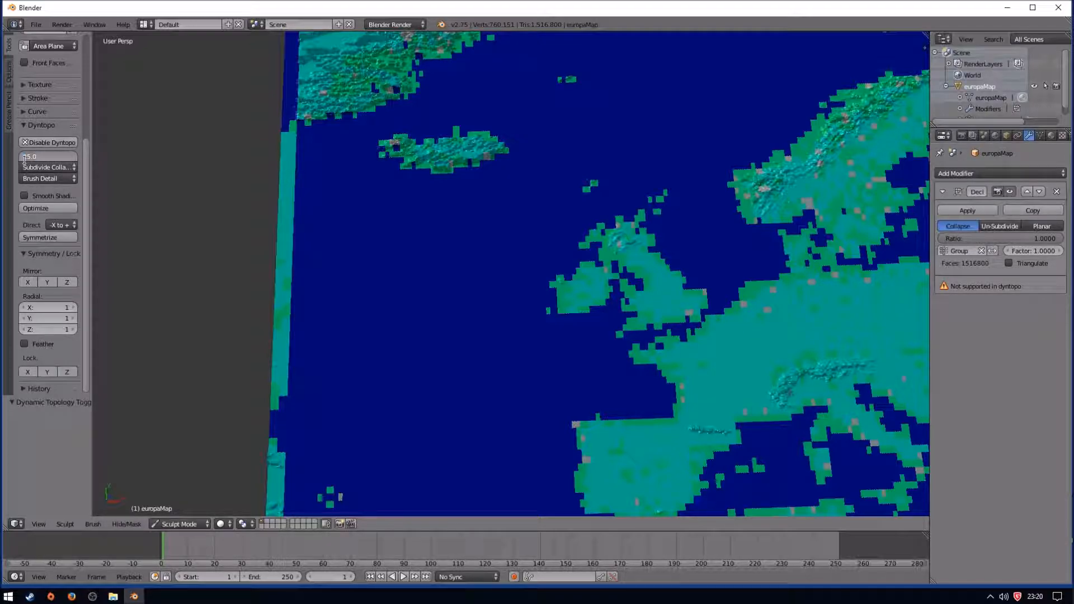
type("90")
key("Return")
- Set the sculpt brush radius to 50 px
scroll(55, 84, "up", 5)
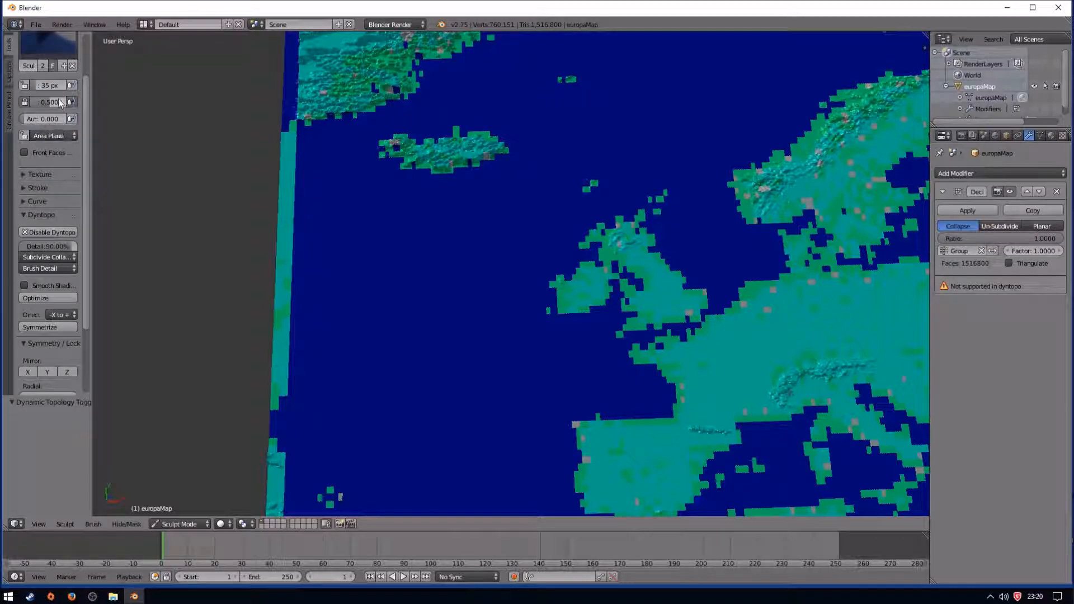
left_click(46, 85)
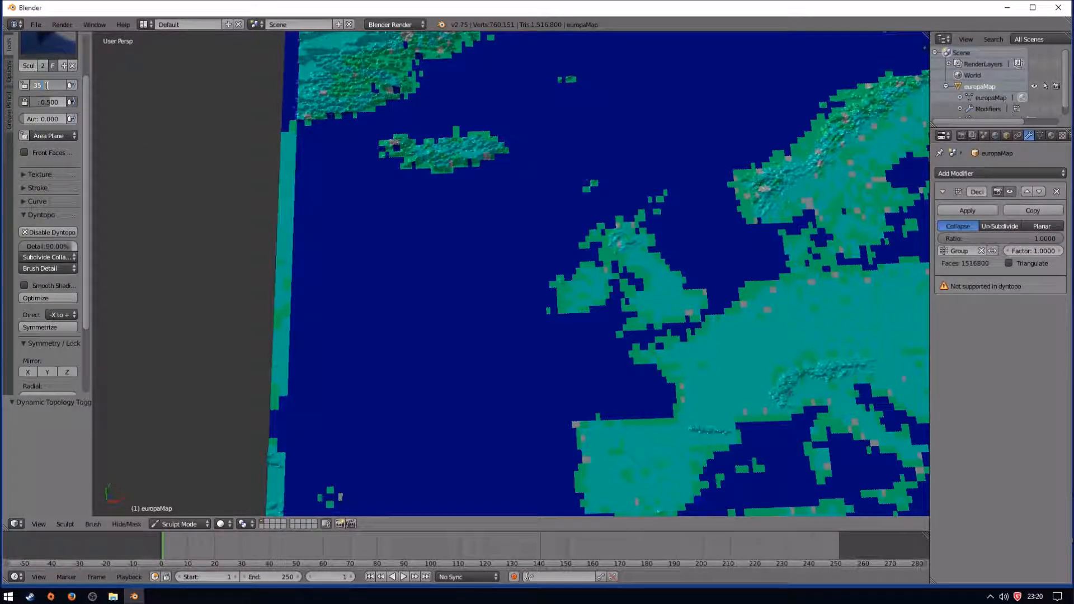
key("Return")
scroll(64, 250, "down", 1)
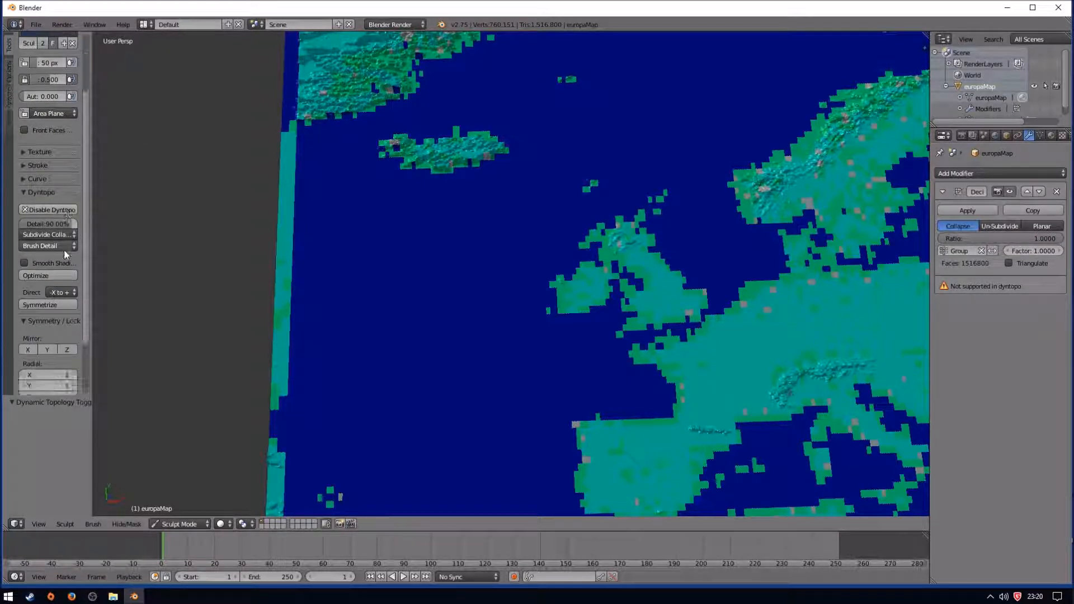
scroll(64, 251, "up", 2)
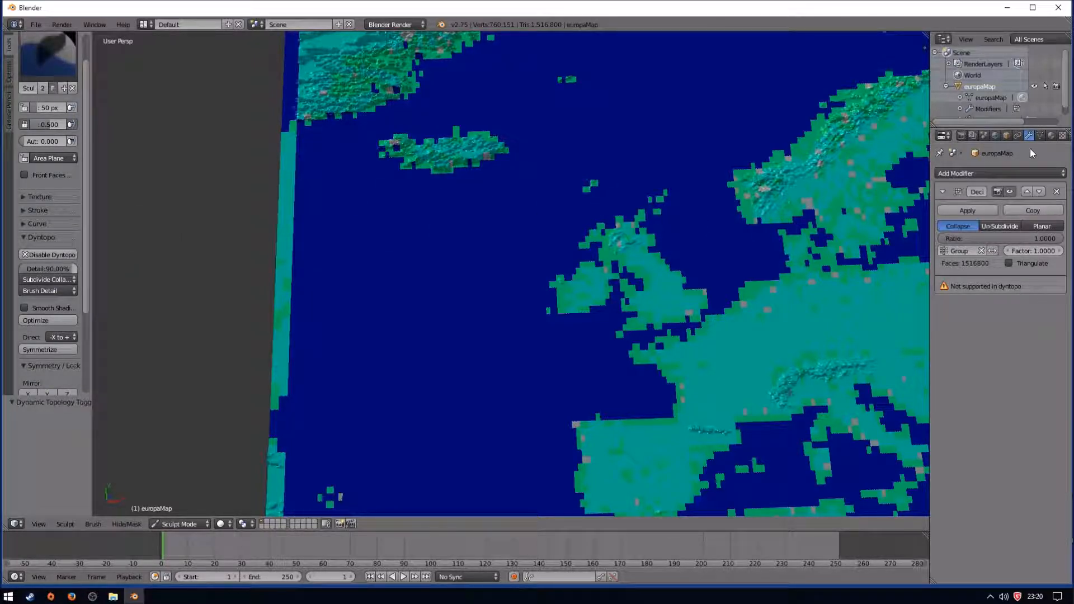
- Remove the Decimate modifier from europaMap and turn on the object's Wire display over the solid view
left_click(1056, 192)
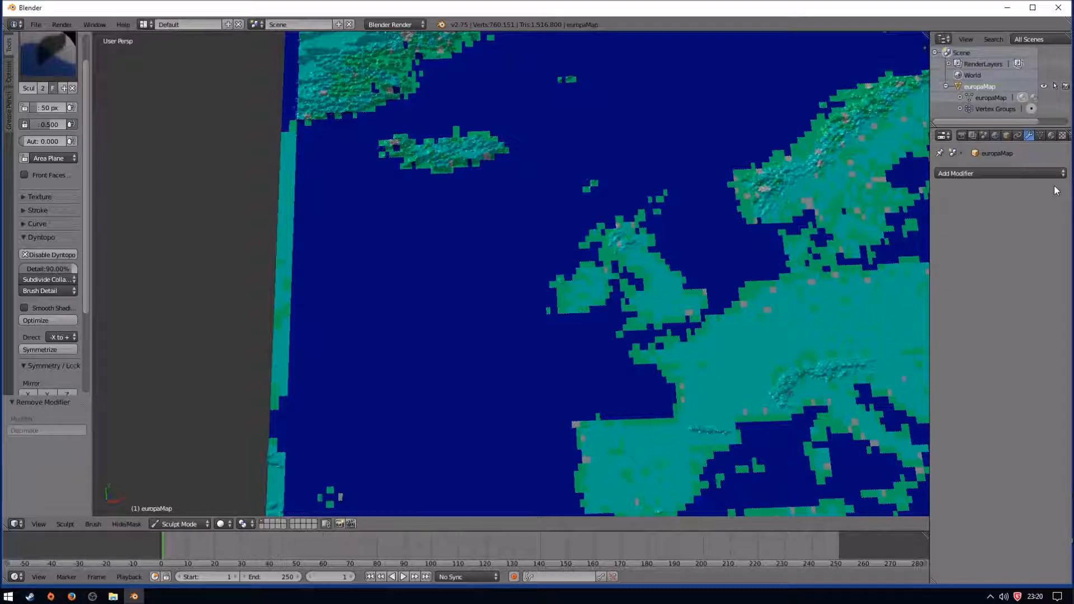
left_click(1007, 135)
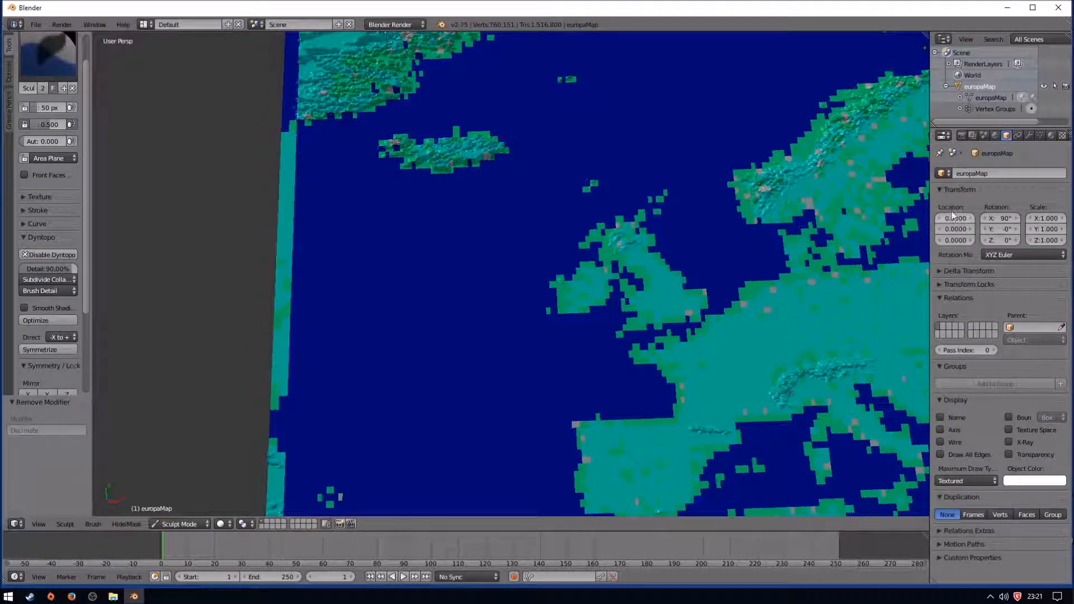
left_click(940, 189)
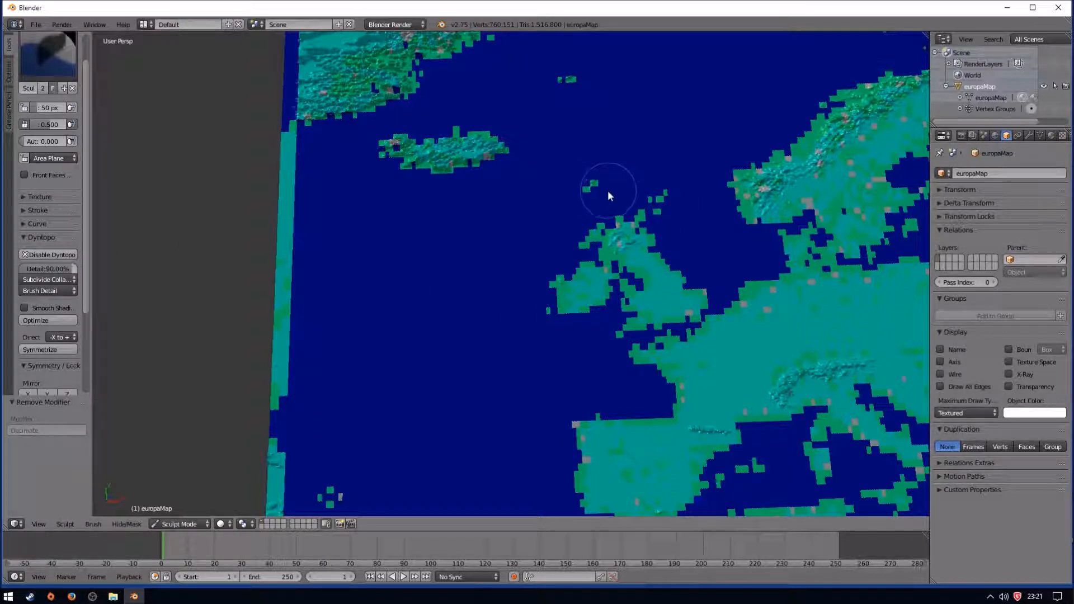
scroll(63, 293, "down", 2)
scroll(63, 293, "up", 2)
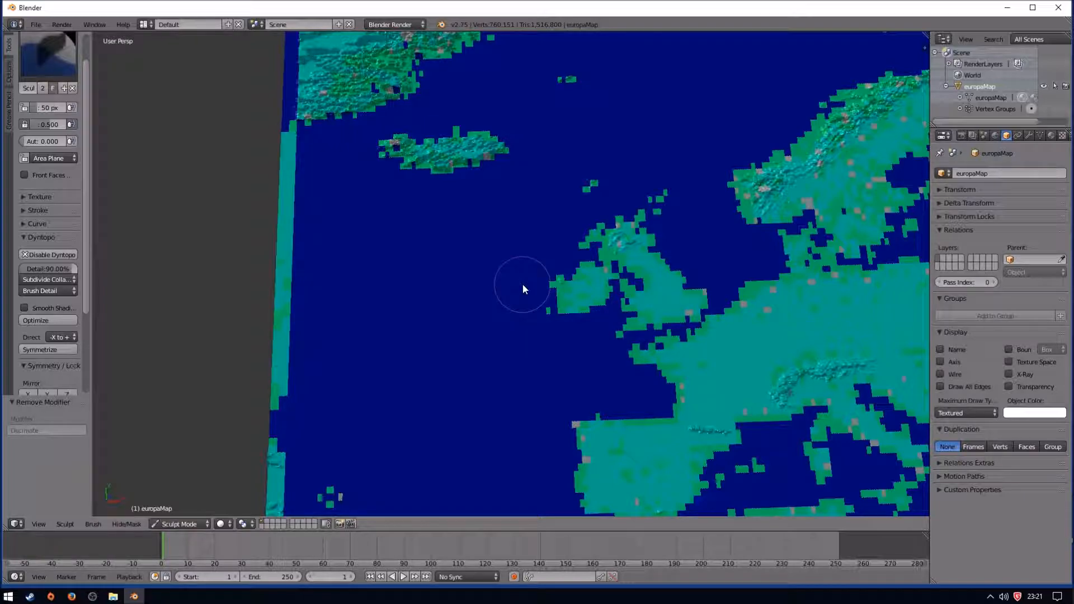
key("z")
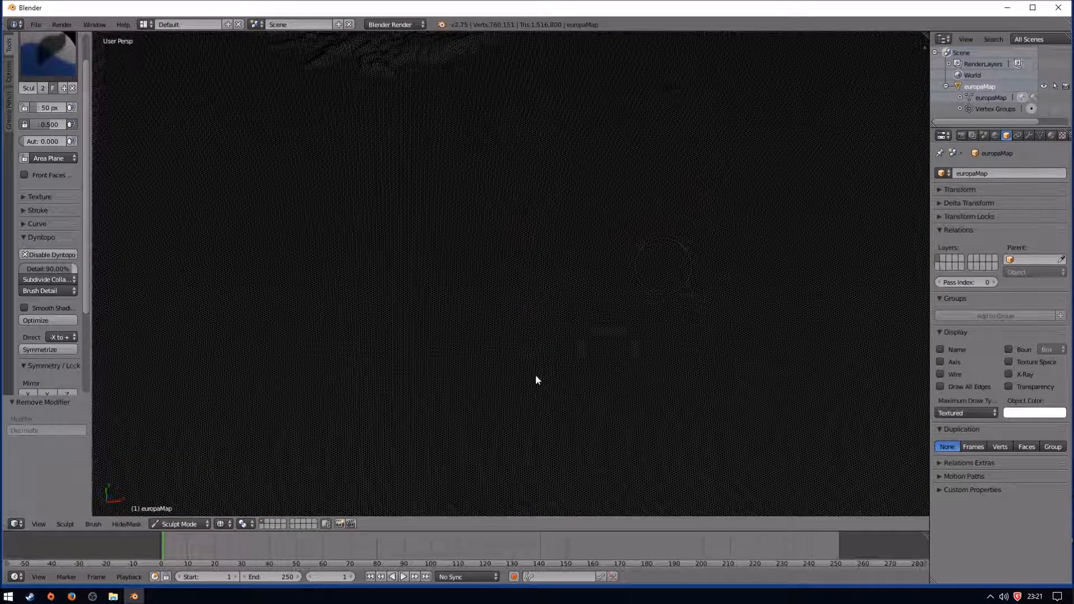
key("z")
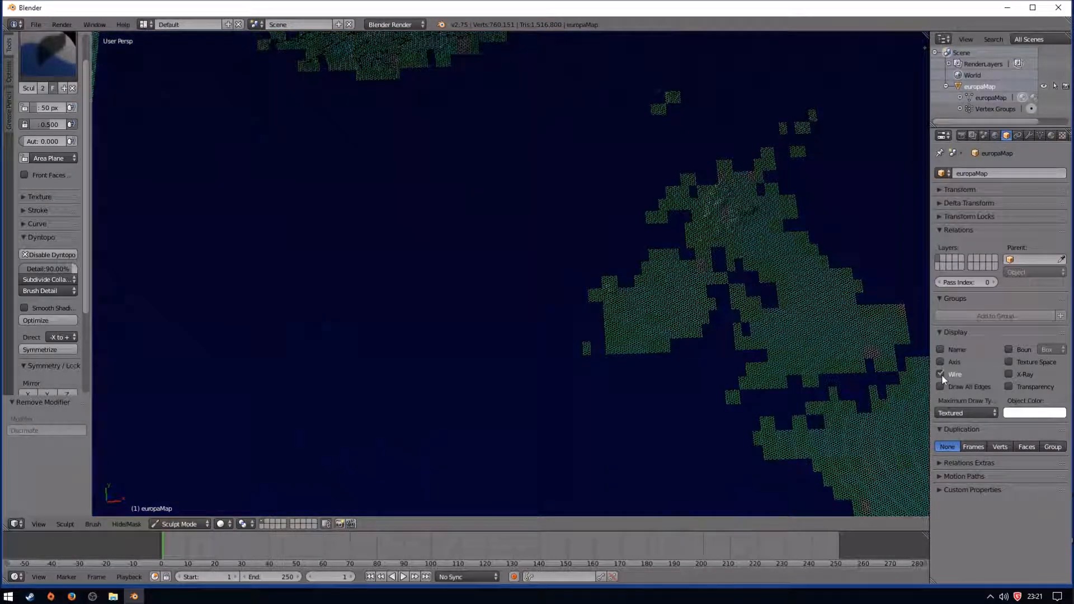
left_click(941, 375)
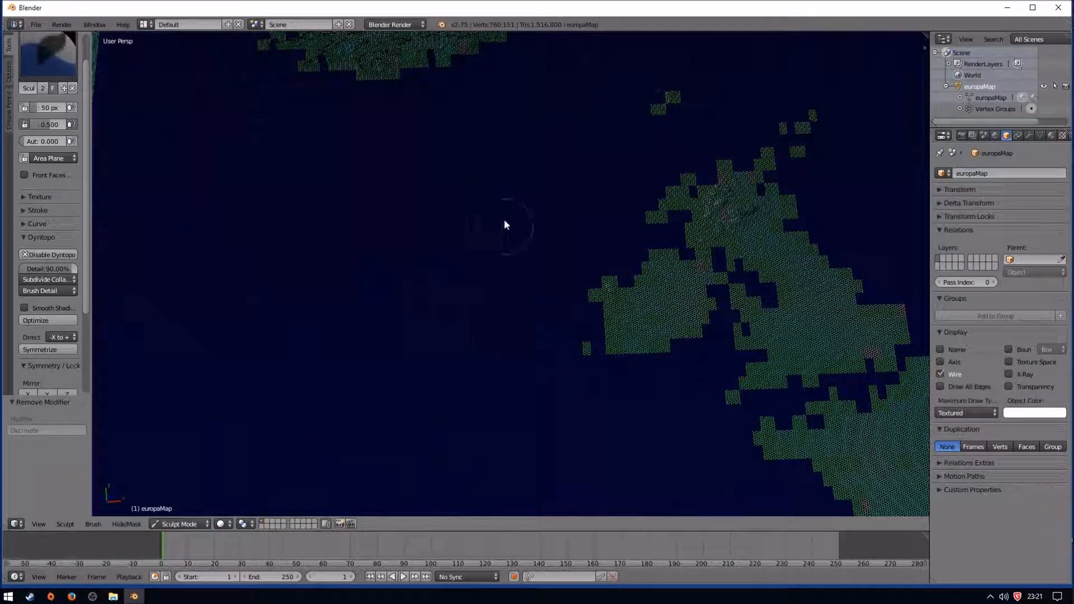
- Brush Simplify strokes over the open Atlantic south of Iceland to coarsen the flat ocean mesh
middle_click_drag(287, 346, 492, 352)
middle_click_drag(595, 199, 570, 324)
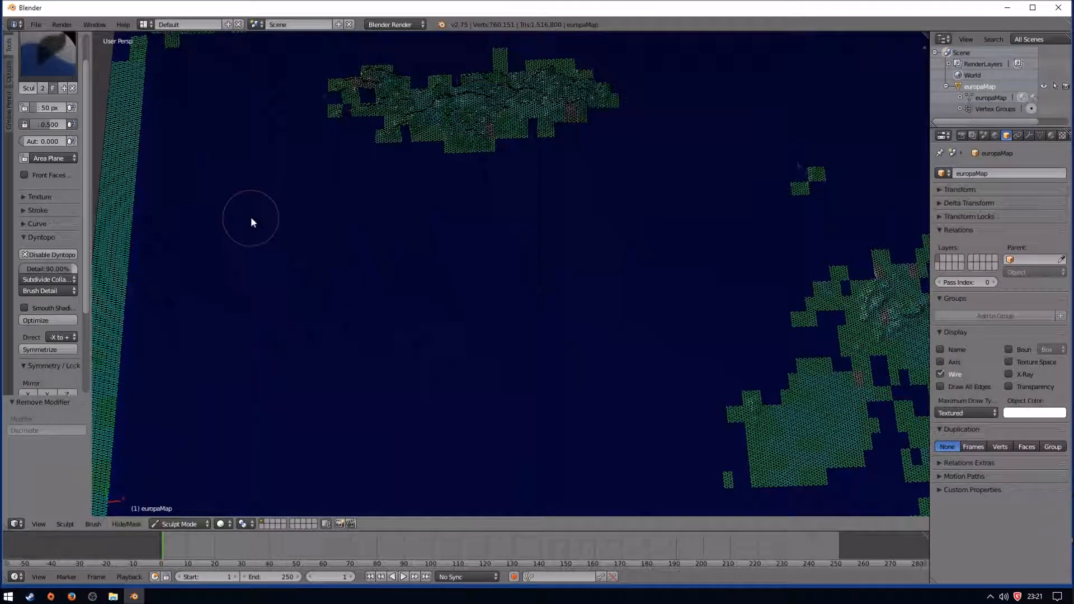
mouse_move(211, 218)
left_mouse_down()
mouse_move(626, 228)
mouse_move(673, 290)
mouse_move(620, 416)
mouse_move(432, 473)
mouse_move(209, 376)
mouse_move(210, 249)
mouse_move(268, 354)
mouse_move(419, 431)
mouse_move(587, 383)
mouse_move(565, 254)
mouse_move(304, 249)
mouse_move(371, 365)
mouse_move(585, 341)
mouse_move(327, 282)
mouse_move(554, 343)
mouse_move(481, 335)
left_mouse_up()
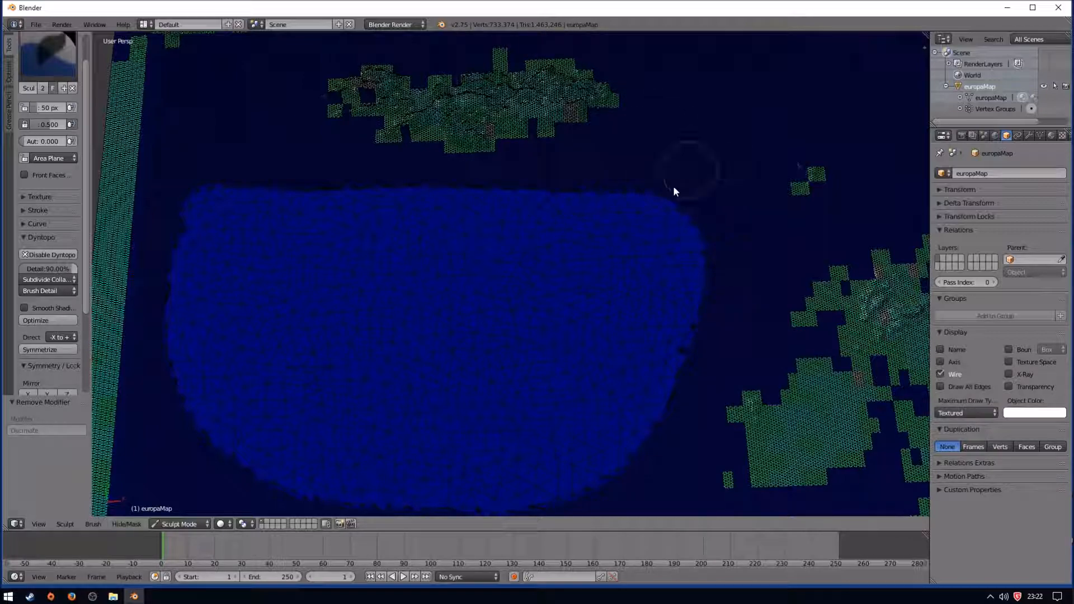
mouse_move(446, 350)
middle_mouse_down("shift")
mouse_move(469, 166)
mouse_move(486, 169)
middle_mouse_up("shift")
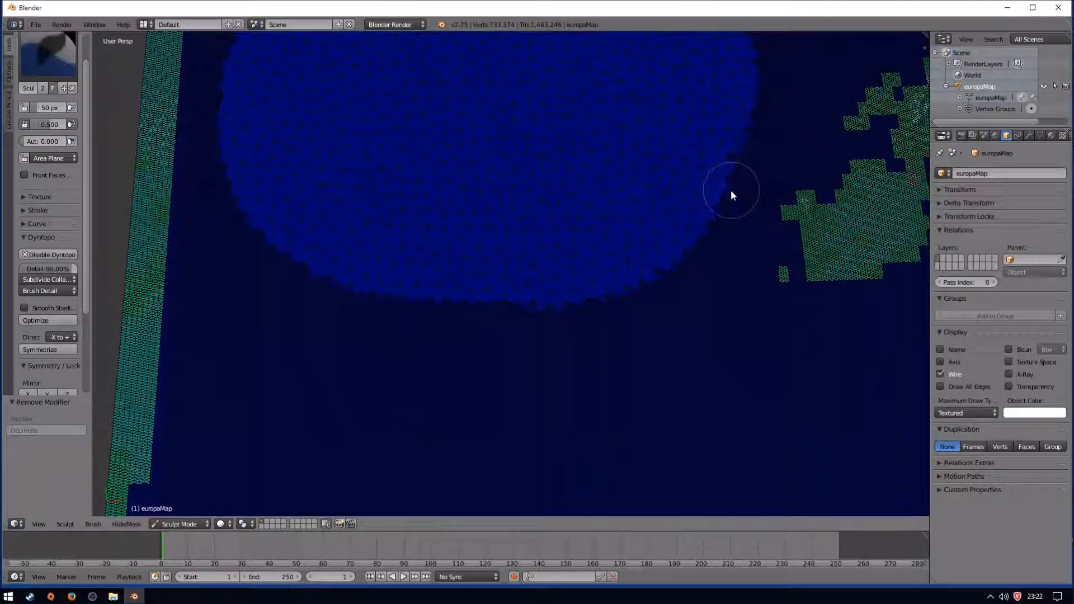
mouse_move(688, 299)
left_mouse_down()
mouse_move(388, 310)
mouse_move(276, 178)
left_mouse_up()
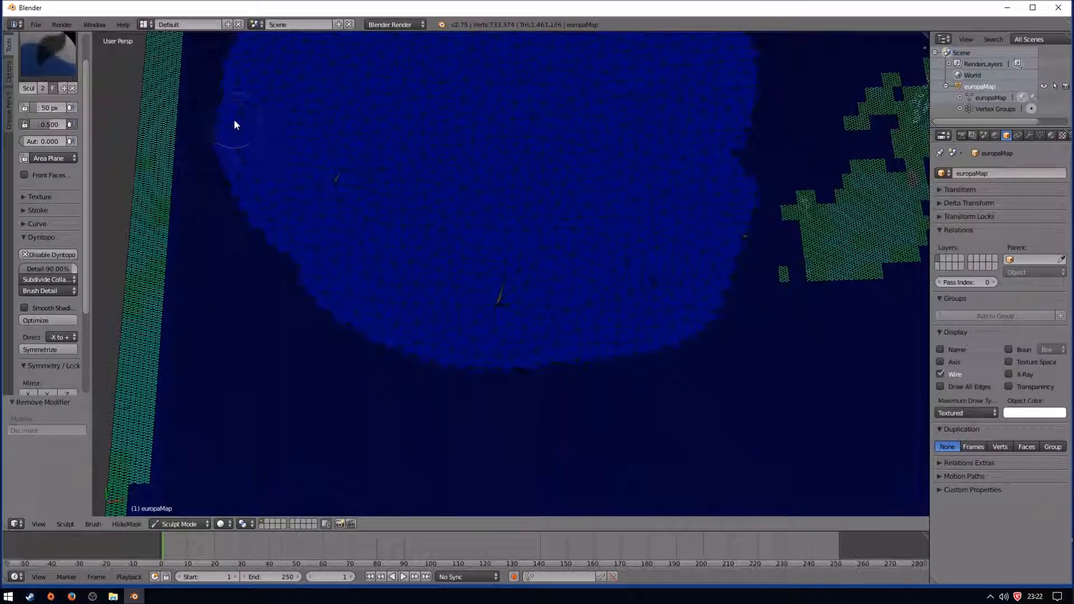
mouse_move(219, 233)
left_mouse_down()
mouse_move(290, 428)
mouse_move(661, 379)
mouse_move(578, 381)
mouse_move(320, 295)
mouse_move(282, 340)
mouse_move(408, 411)
left_mouse_up()
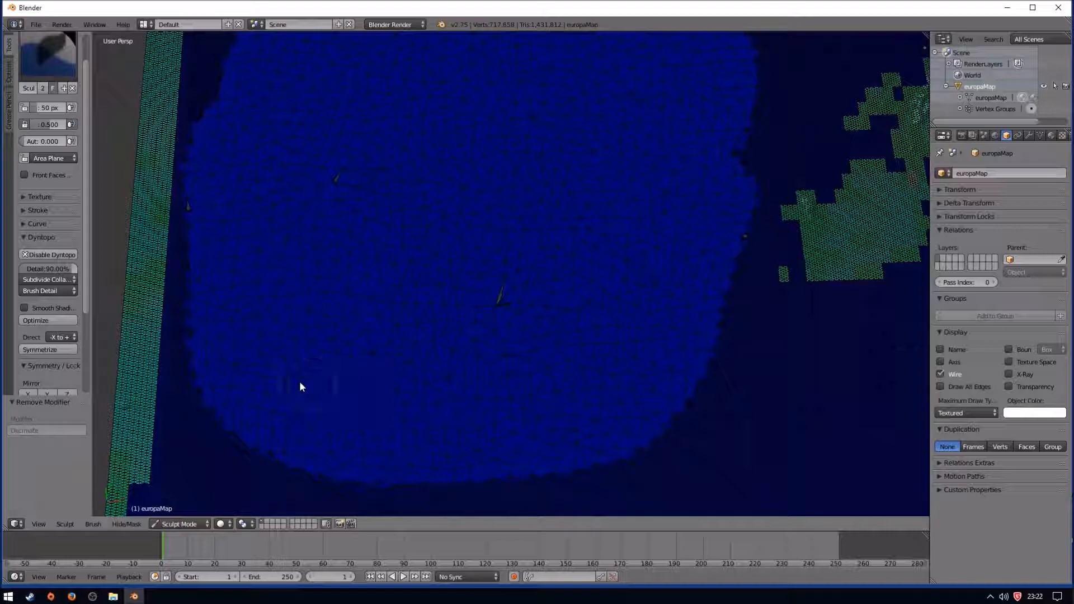
middle_click_drag(313, 387, 415, 348)
left_click(306, 178)
middle_click_drag(591, 165, 572, 190, "shift")
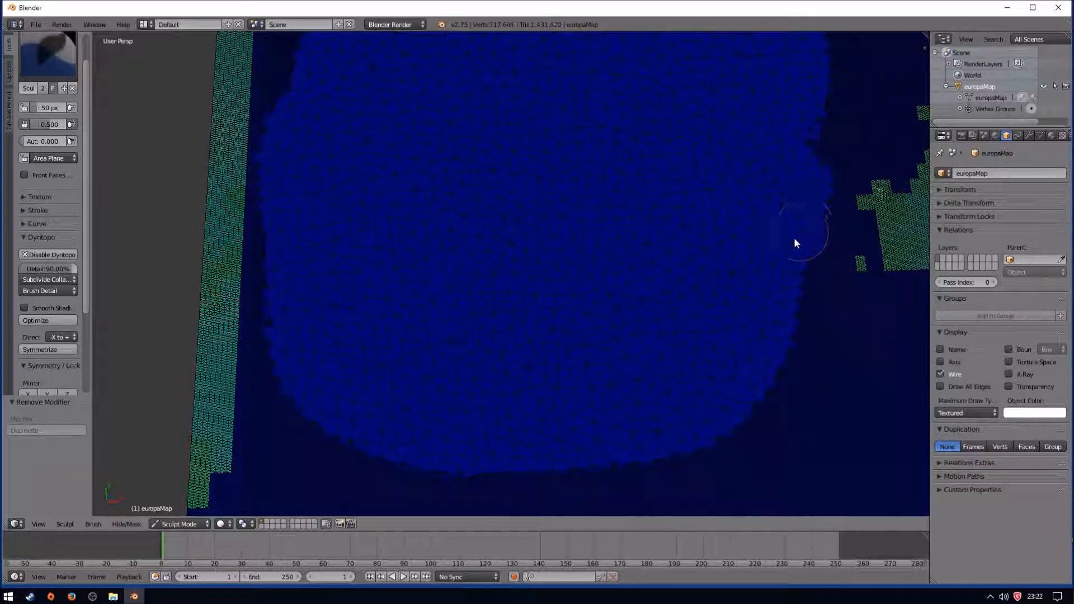
- Simplify the mesh along the map's western border, covering the land strip and the adjoining ocean edge
middle_click_drag(683, 169, 548, 302, "shift")
middle_click_drag(448, 362, 618, 213, "shift")
middle_click_drag(452, 328, 602, 206, "shift")
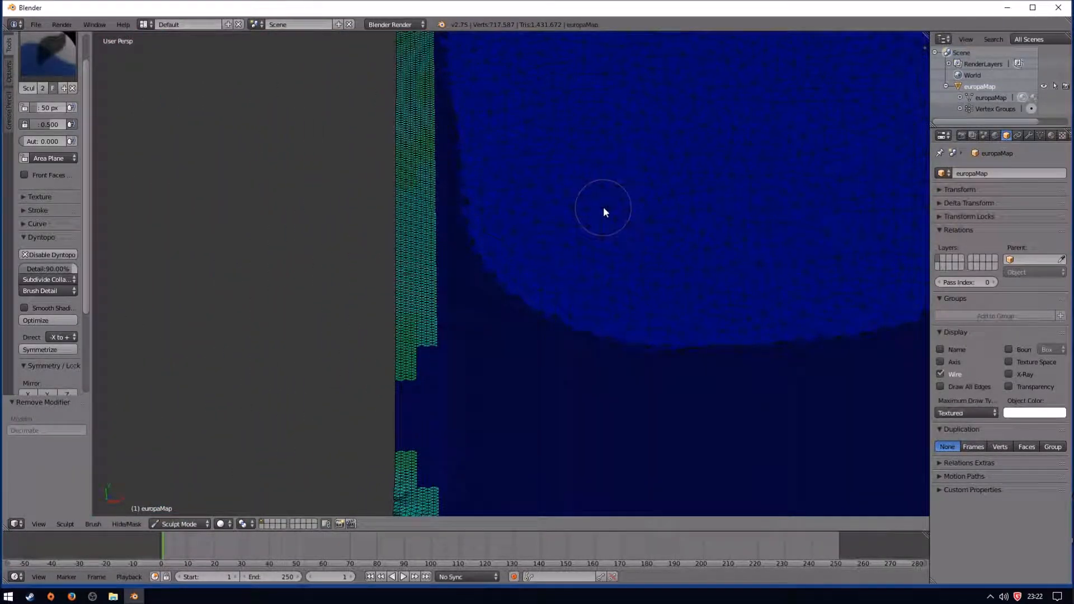
mouse_move(510, 263)
left_mouse_down()
mouse_move(446, 278)
mouse_move(408, 253)
mouse_move(409, 160)
mouse_move(429, 84)
mouse_move(449, 235)
mouse_move(433, 215)
mouse_move(408, 389)
mouse_move(425, 303)
left_mouse_up()
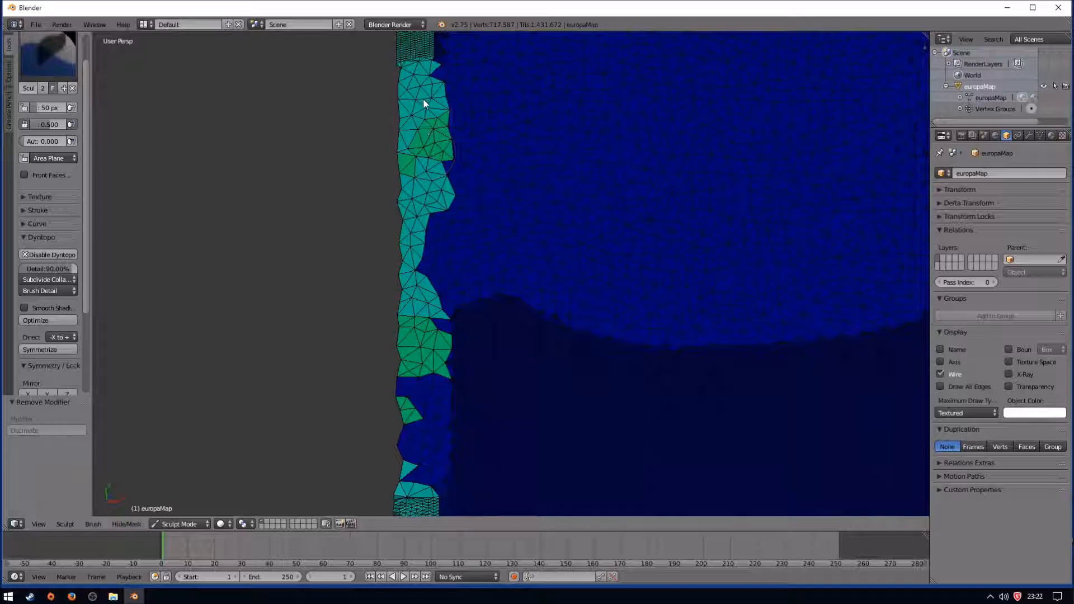
mouse_move(411, 56)
left_mouse_down()
mouse_move(424, 307)
mouse_move(415, 426)
left_mouse_up()
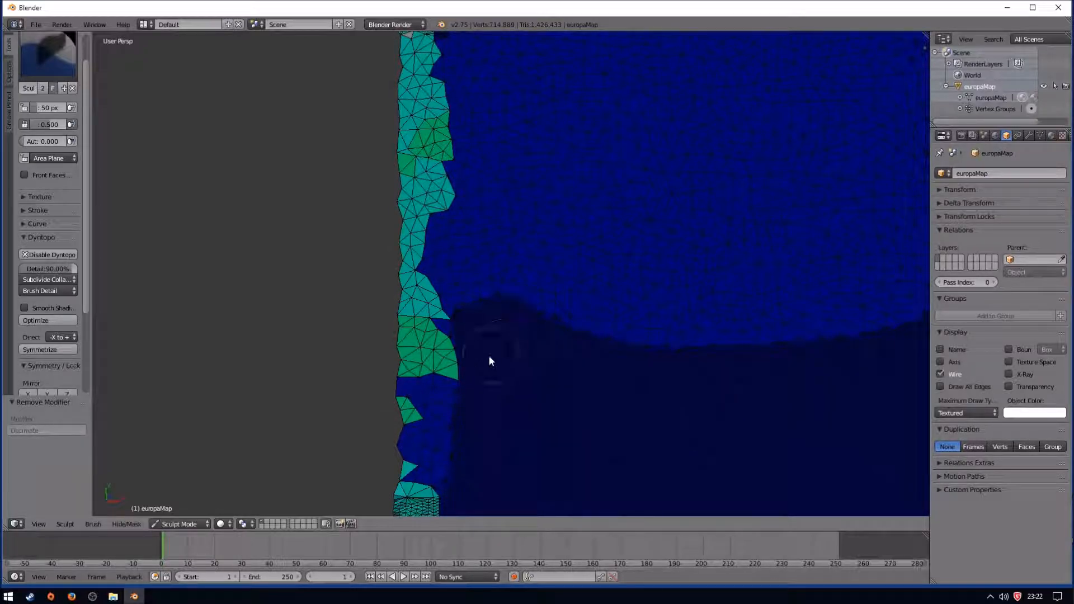
middle_click_drag(494, 356, 510, 247, "shift")
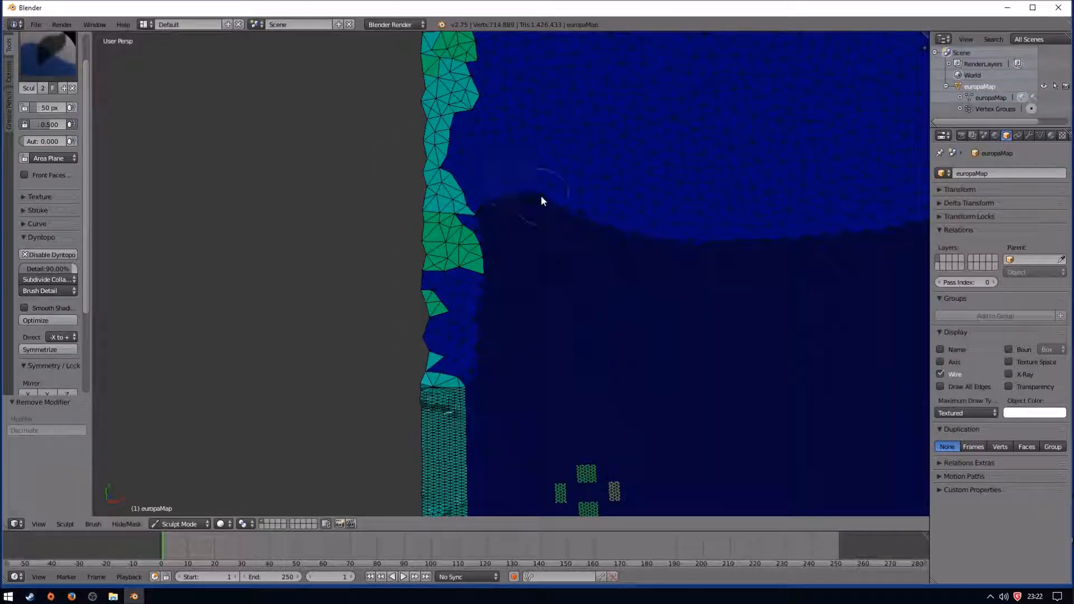
- Simplify the dense ocean mesh beside the lower western border strip and switch europaMap to Edit Mode
mouse_move(546, 245)
left_mouse_down()
mouse_move(496, 336)
mouse_move(524, 328)
left_mouse_up()
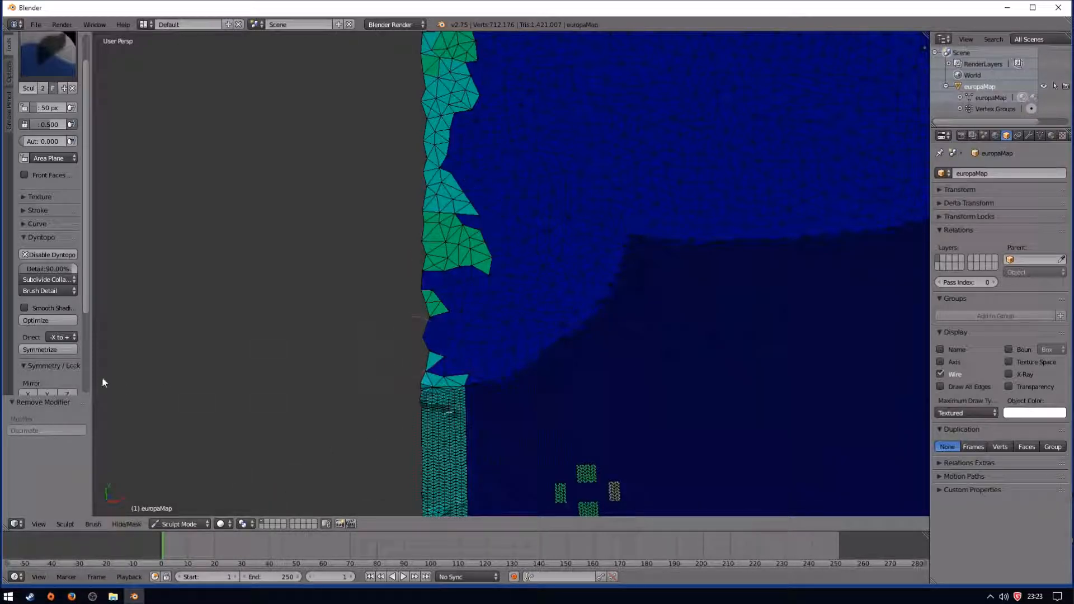
left_click(179, 525)
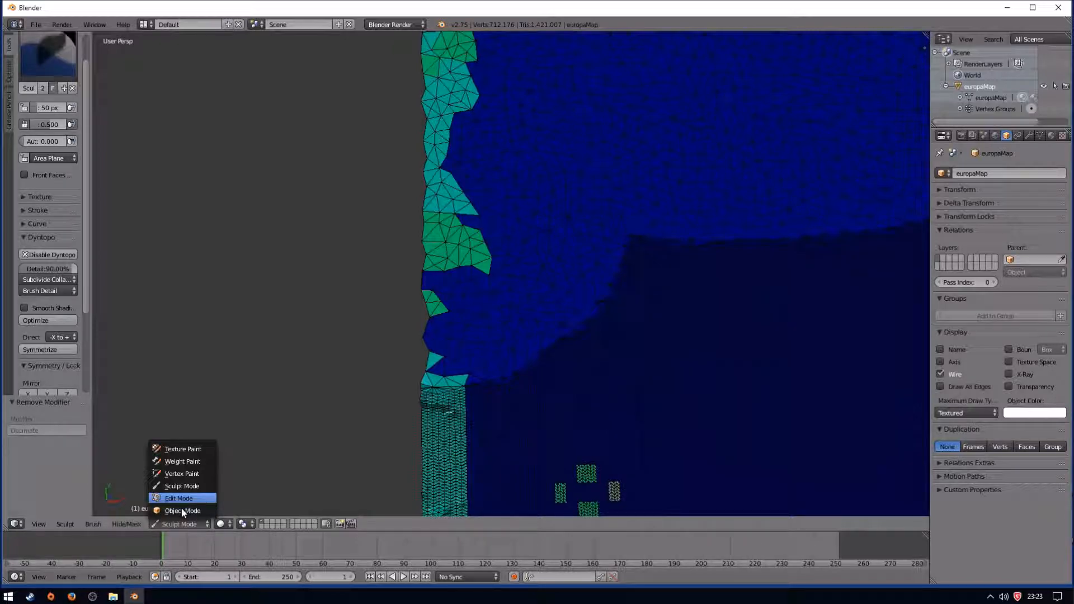
left_click(181, 507)
key("b")
left_click_drag(391, 67, 515, 428)
left_click(115, 524)
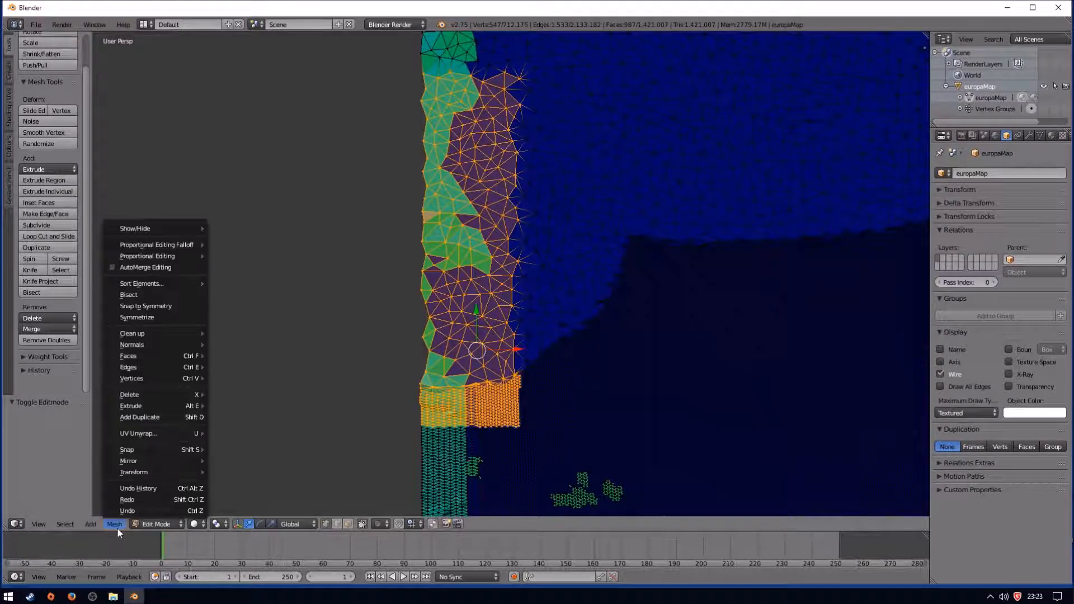
mouse_move(154, 332)
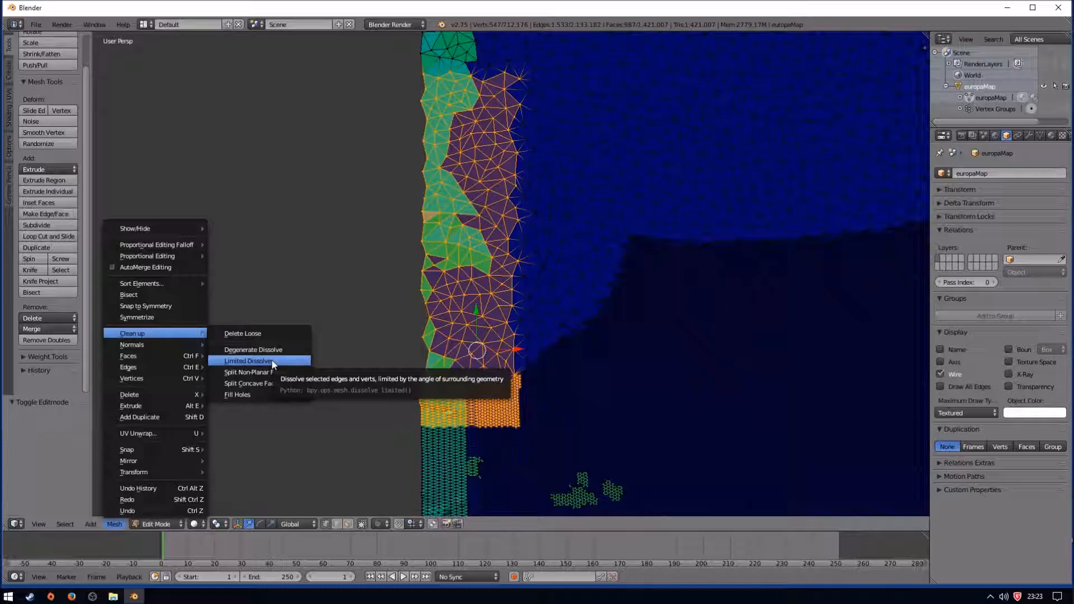
mouse_move(168, 366)
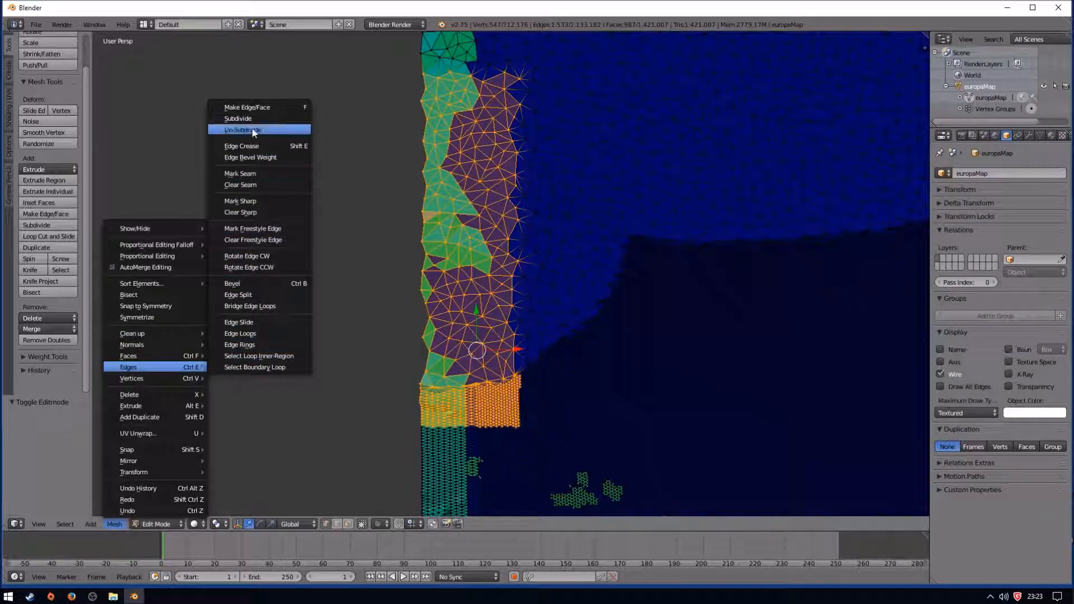
mouse_move(138, 382)
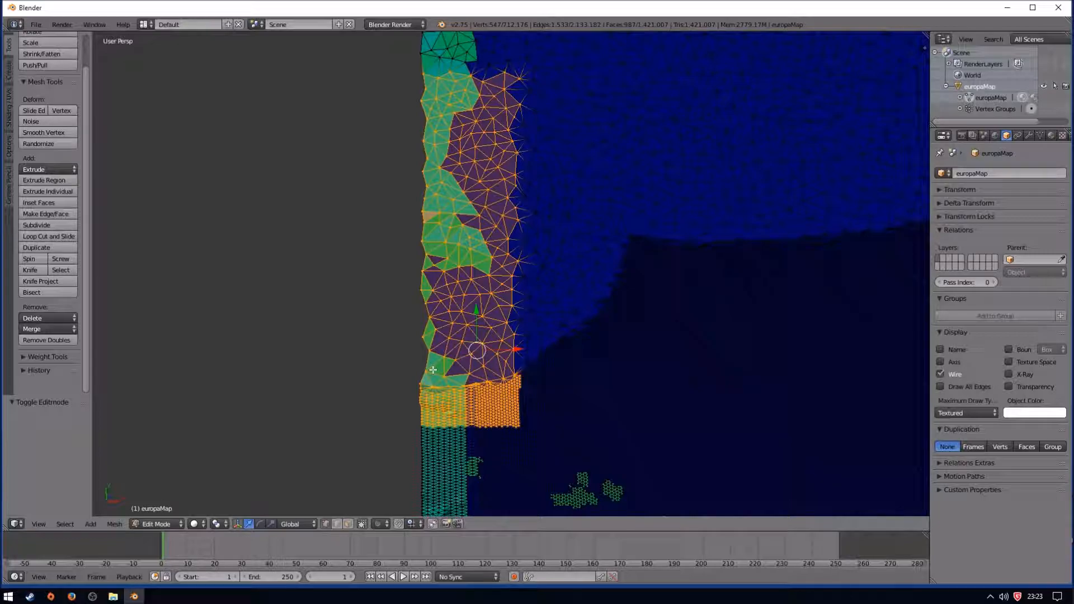
key("h")
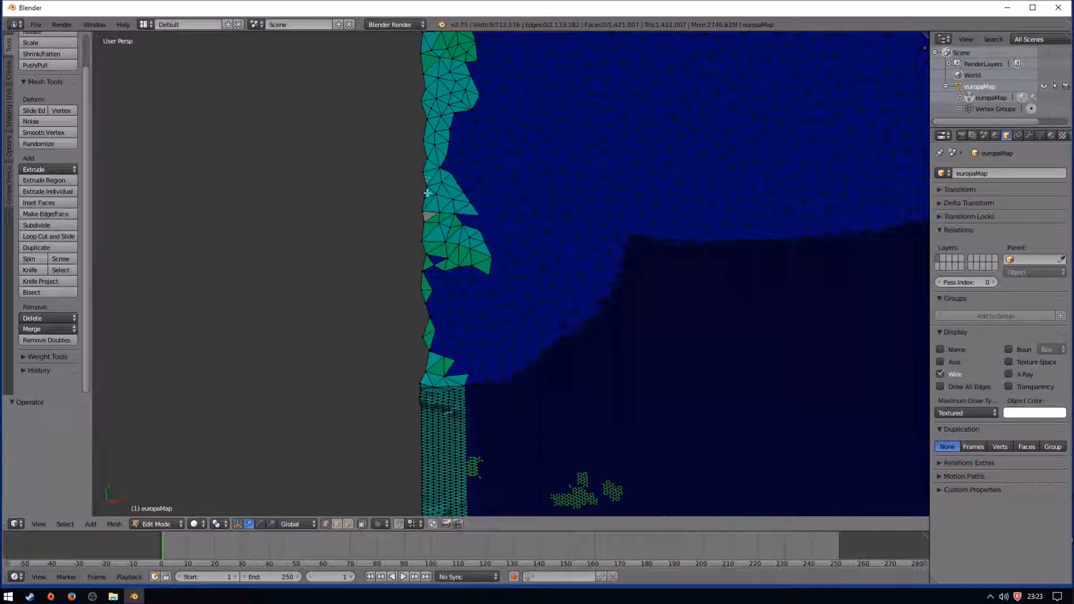
mouse_move(533, 229)
middle_mouse_down("shift")
mouse_move(535, 333)
mouse_move(555, 309)
mouse_move(553, 347)
middle_mouse_up("shift")
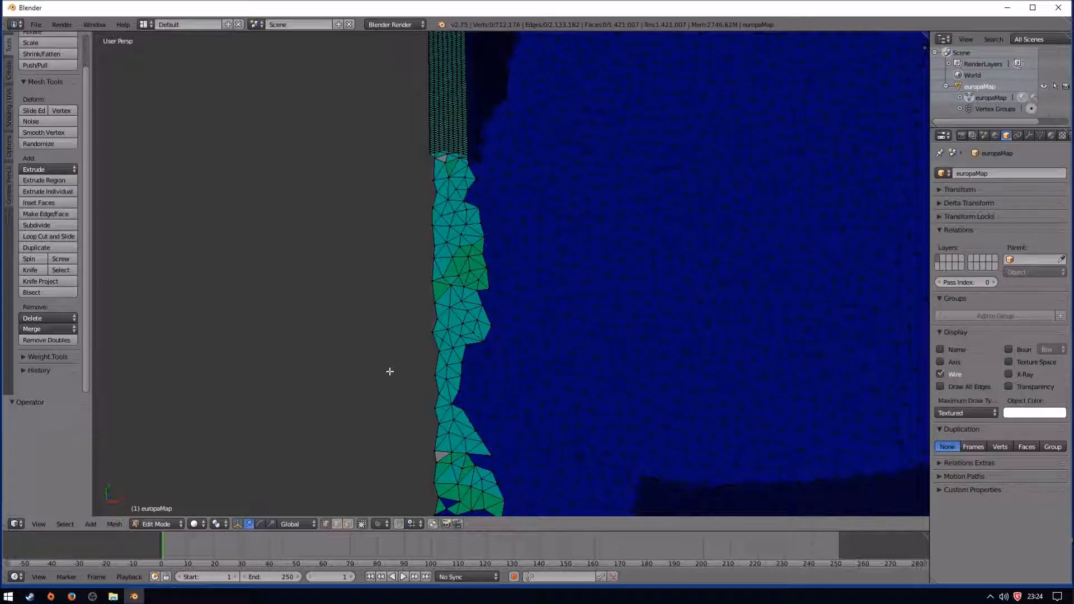
scroll(503, 297, "down", 5)
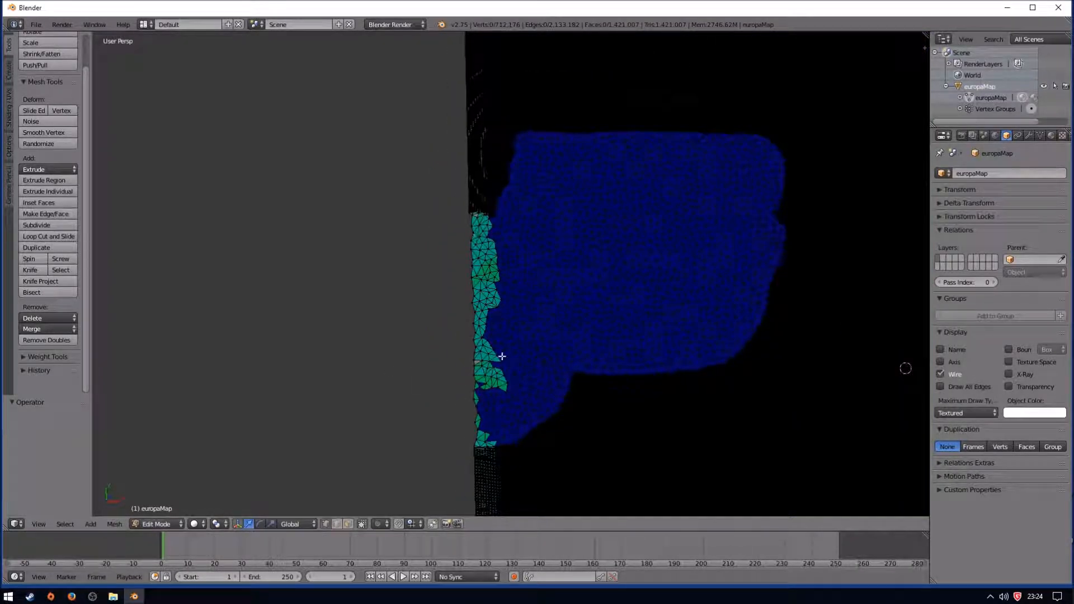
scroll(489, 302, "up", 2)
scroll(489, 303, "up", 1)
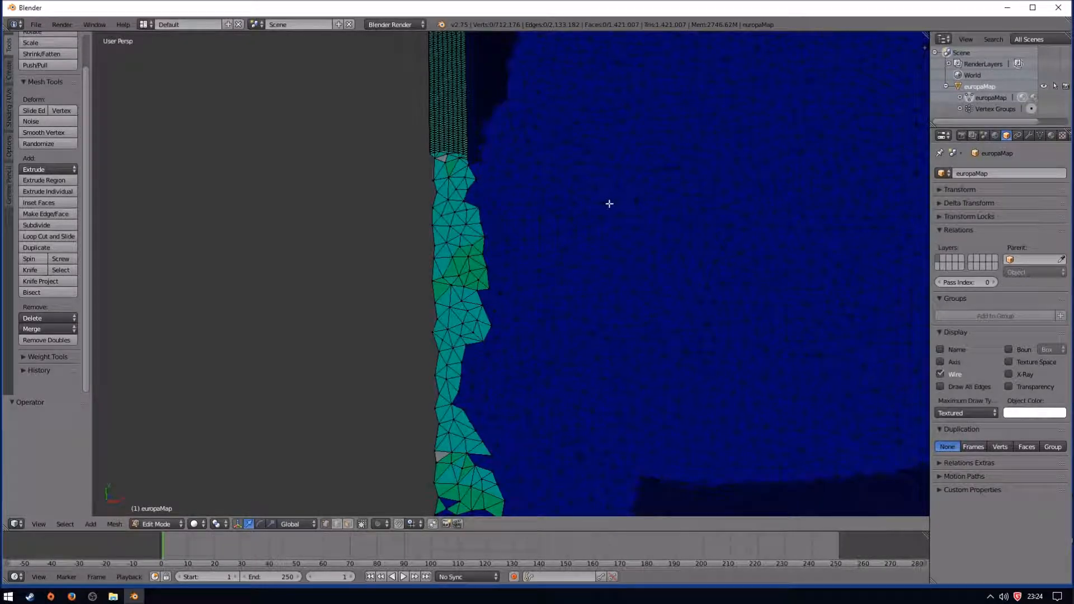
right_click(992, 109)
left_click(972, 126)
right_click(995, 108)
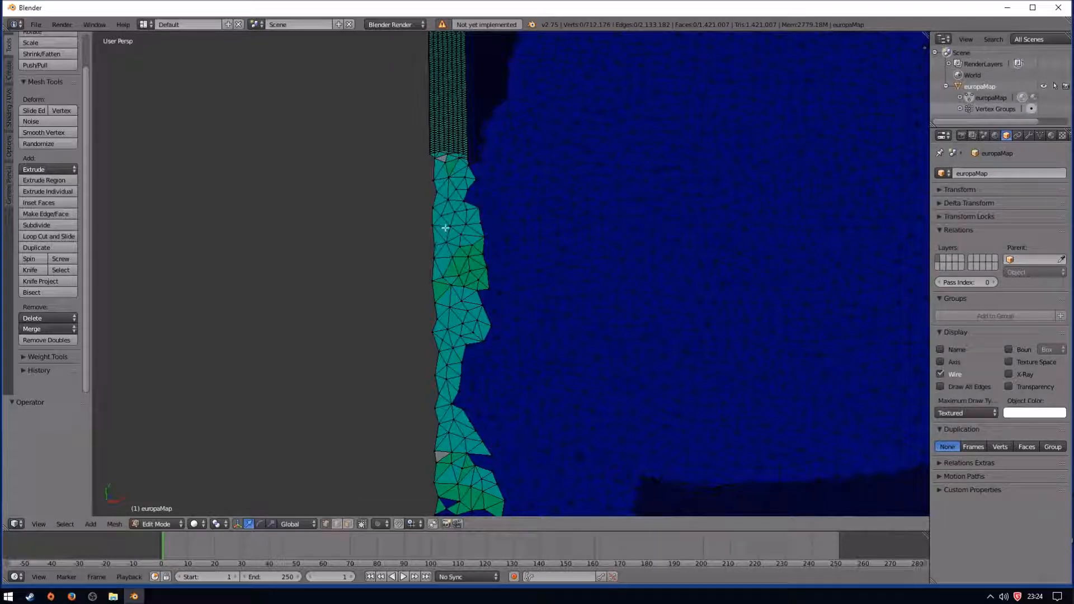
- Assign the water material to the coarse land strip along the western border and clear the selection
key("b")
left_click_drag(405, 147, 514, 495)
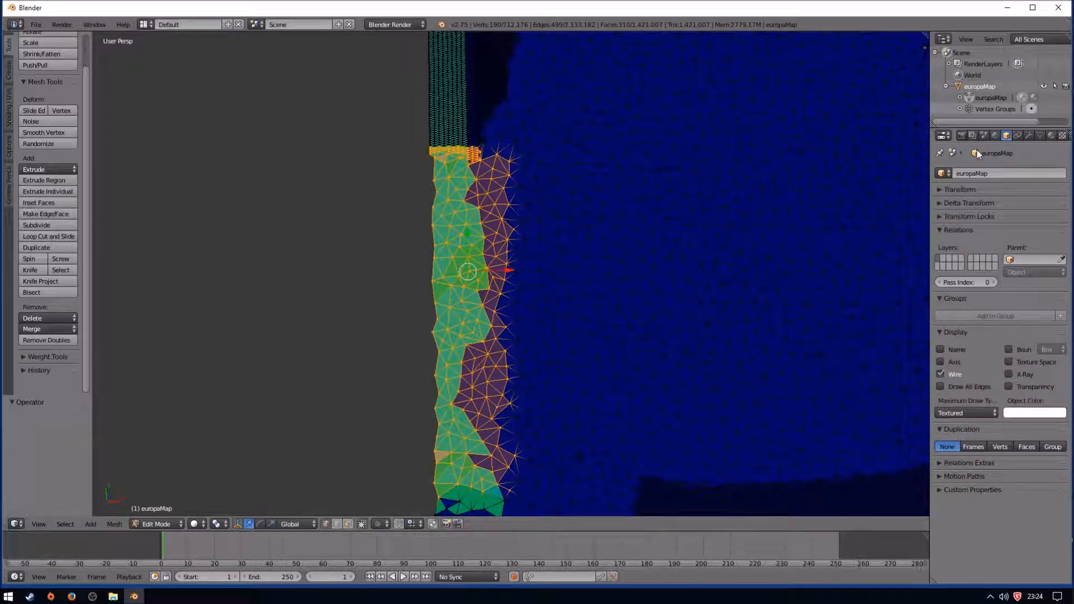
left_click(1052, 136)
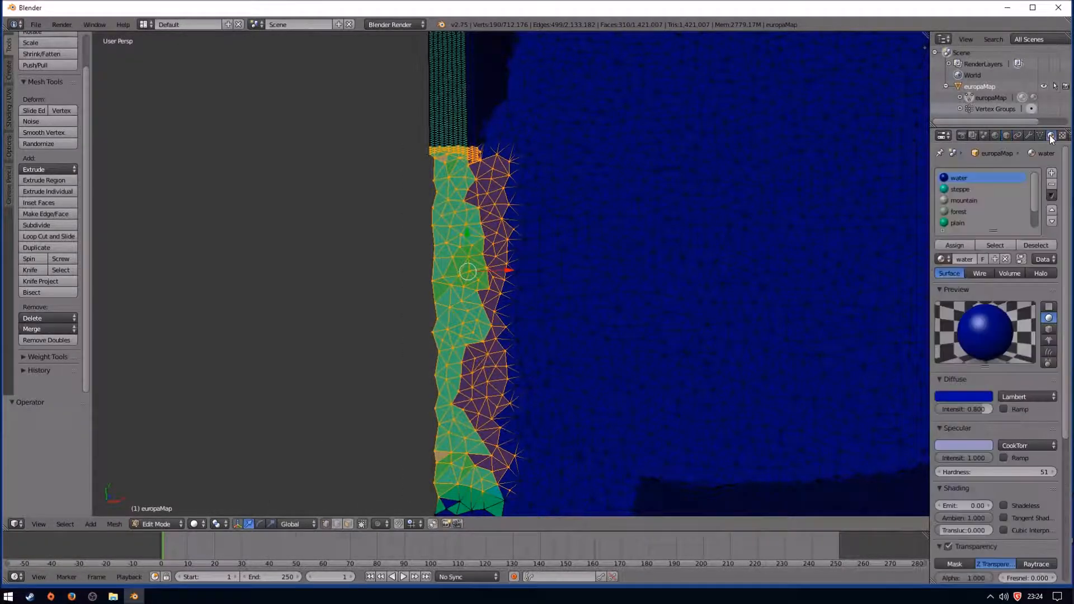
left_click(963, 200)
left_click(962, 177)
left_click(955, 245)
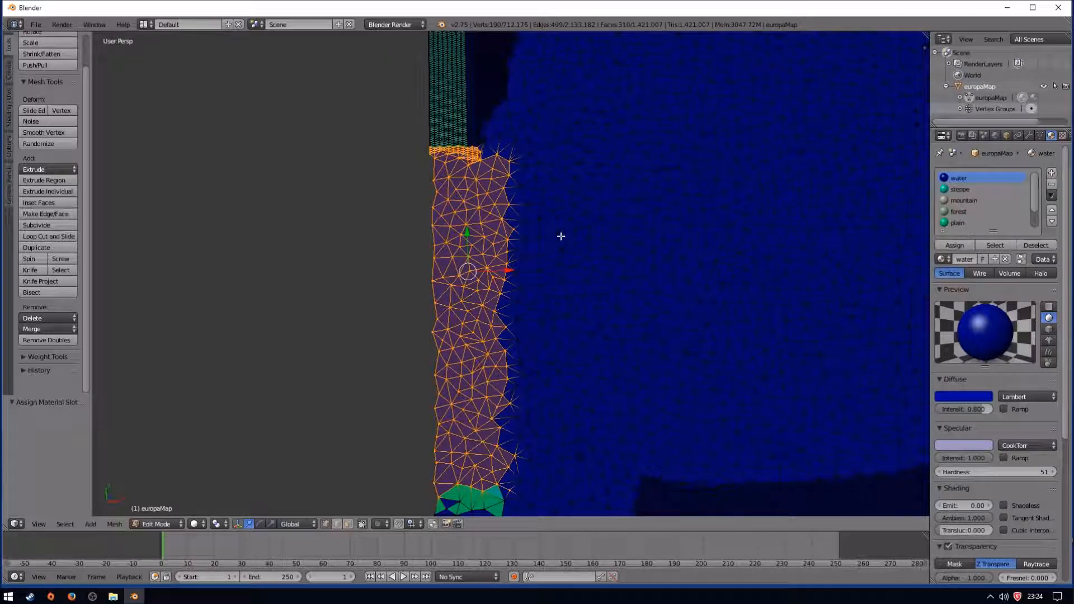
key("a")
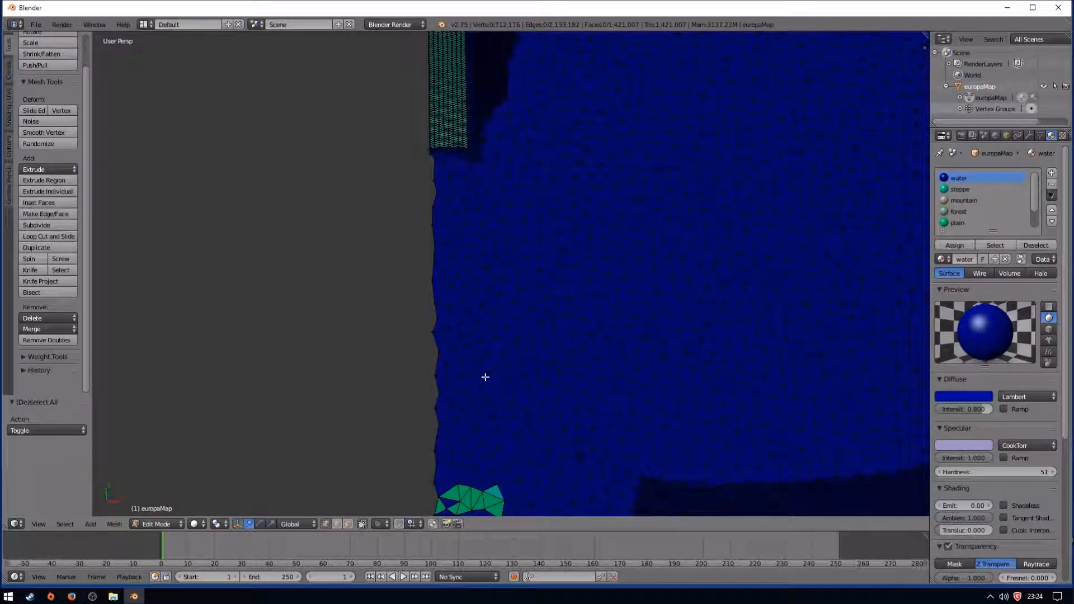
- Switch the mesh selection mode to faces at the land patch remaining south of the recoloured western strip
middle_click_drag(504, 370, 527, 225, "shift")
middle_click_drag(520, 339, 526, 218, "shift")
scroll(524, 245, "up", 4)
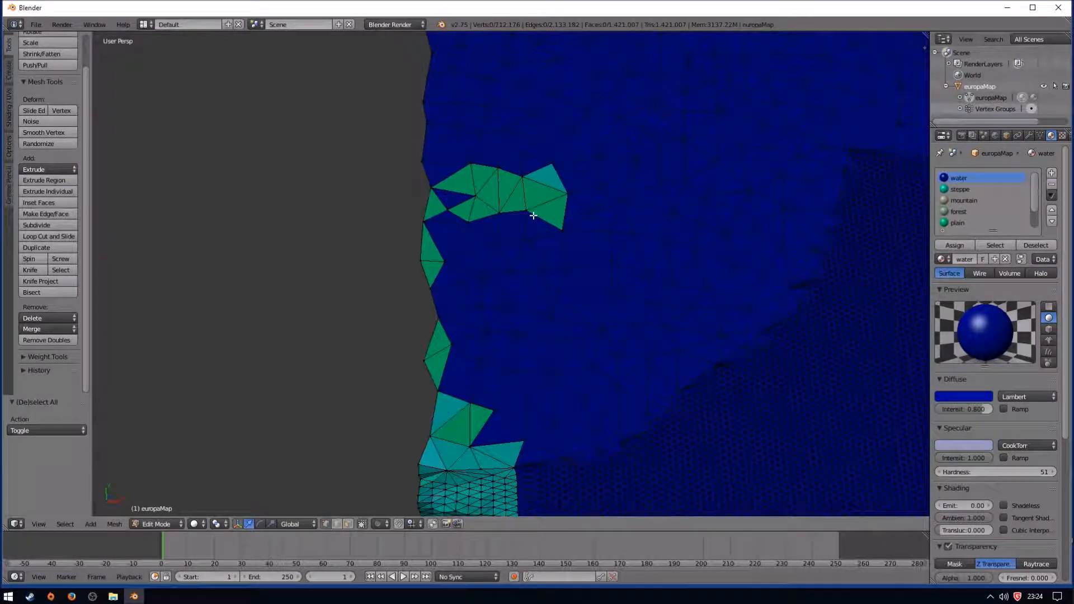
right_click(554, 212)
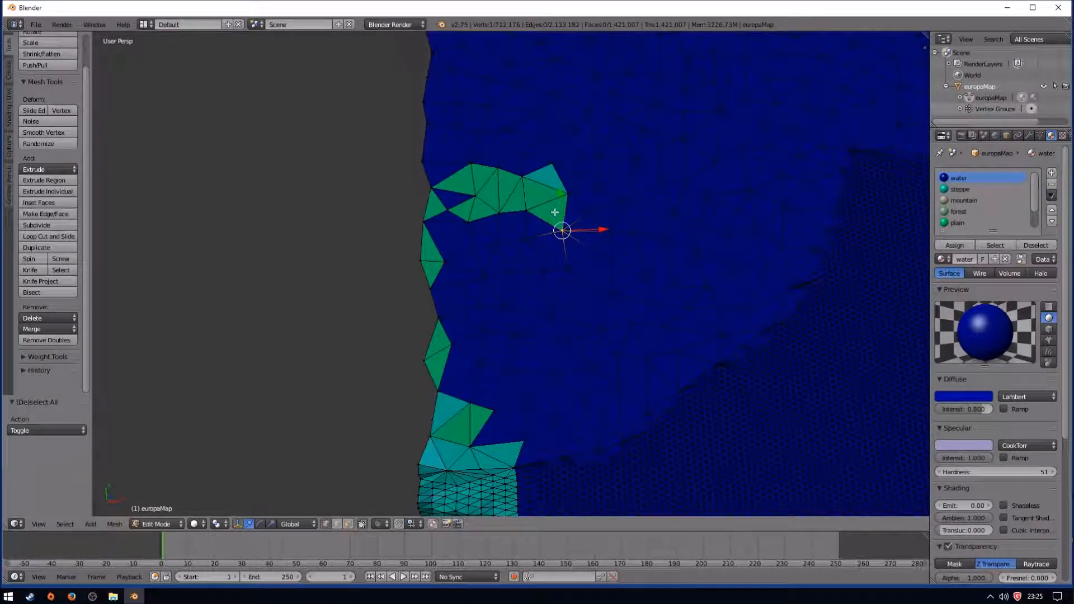
left_click(346, 525)
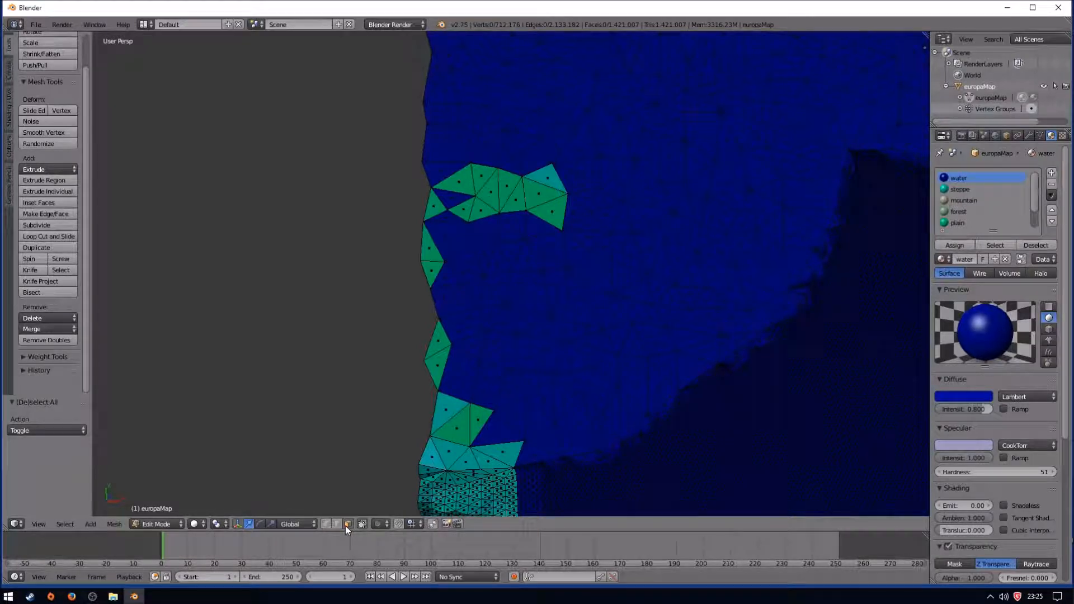
- Assign the water material to all faces of the uppermost remaining land patch on the western border, then deselect everything
right_click(545, 210)
right_click(536, 191, "shift")
right_click(539, 178, "shift")
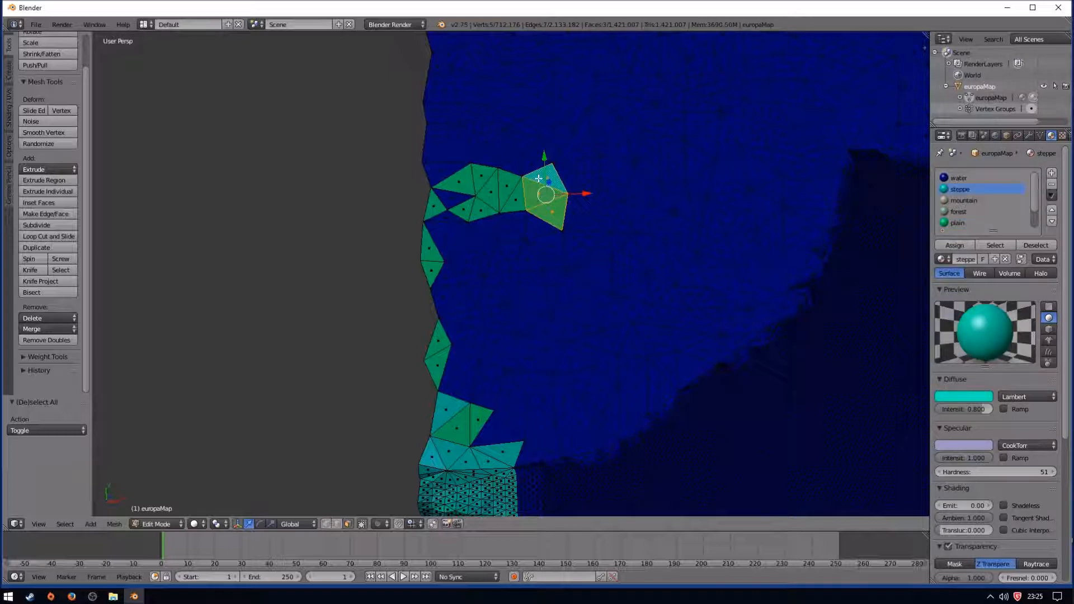
right_click(459, 180, "ctrl")
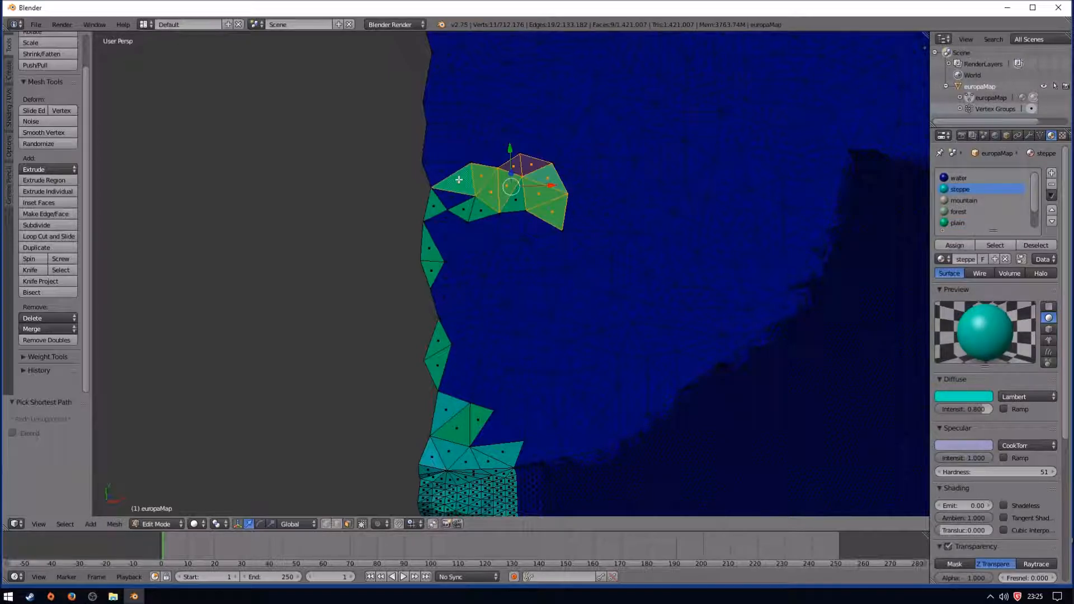
right_click(505, 208, "shift")
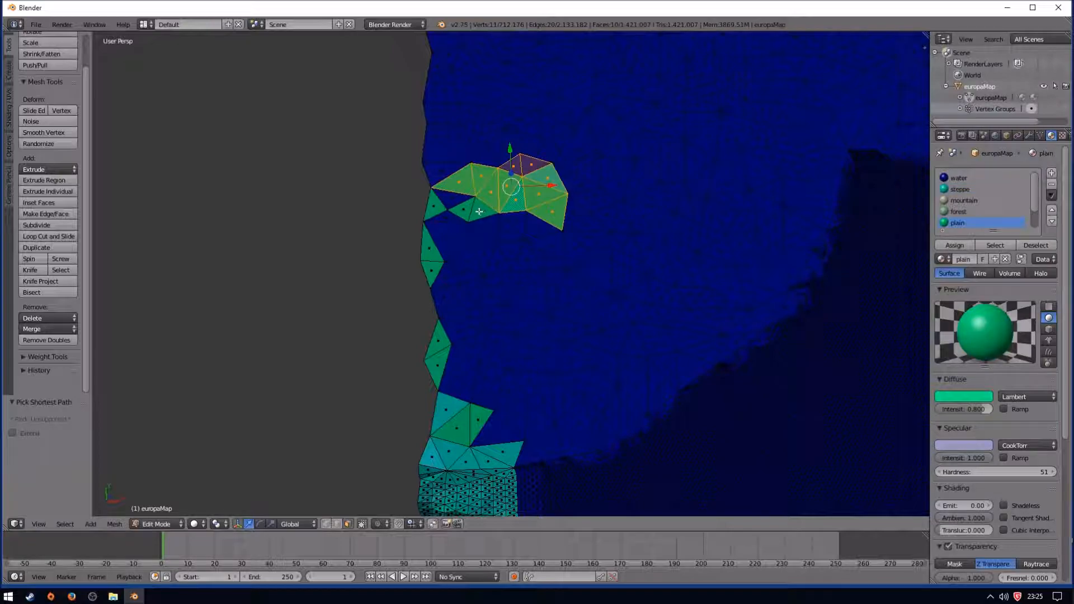
right_click(476, 212, "shift")
right_click(467, 214, "shift")
right_click(434, 210, "shift")
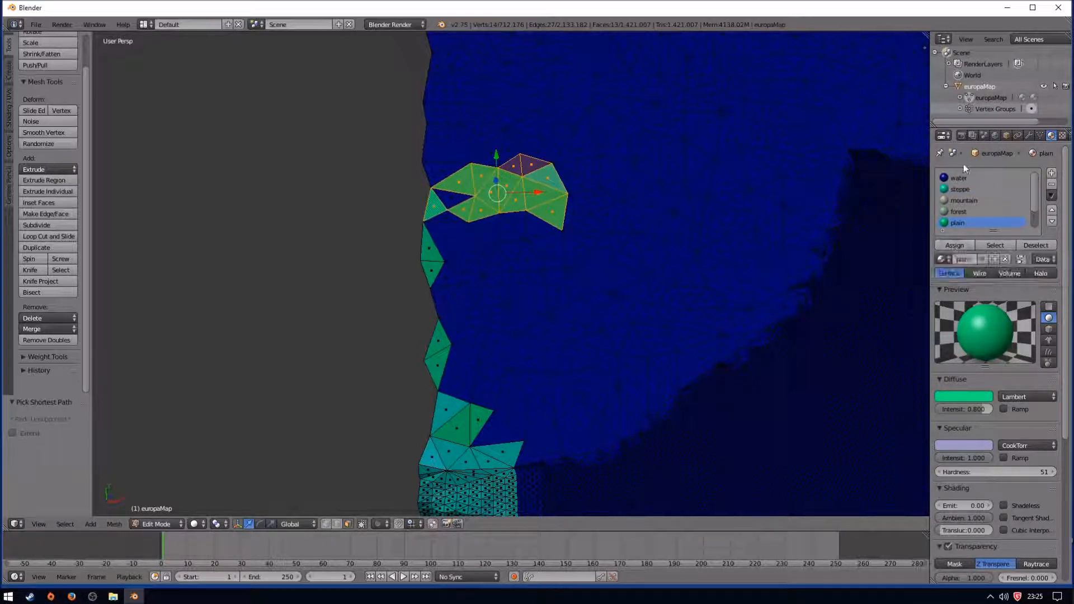
left_click(959, 178)
left_click(956, 245)
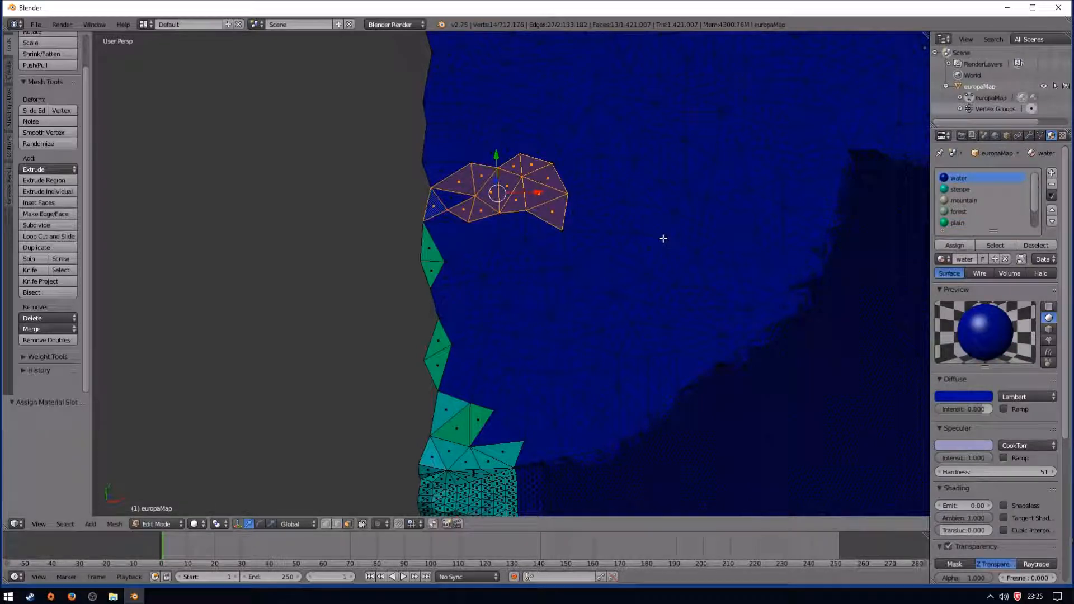
key("a")
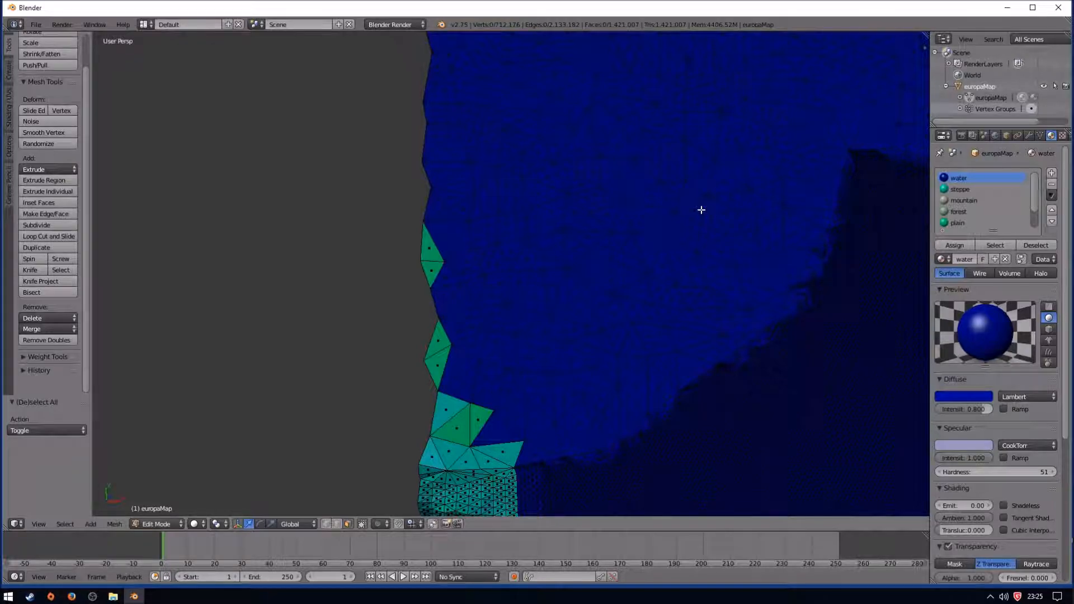
- Return europaMap to Object Mode and turn off its Wire display
scroll(700, 210, "down", 3)
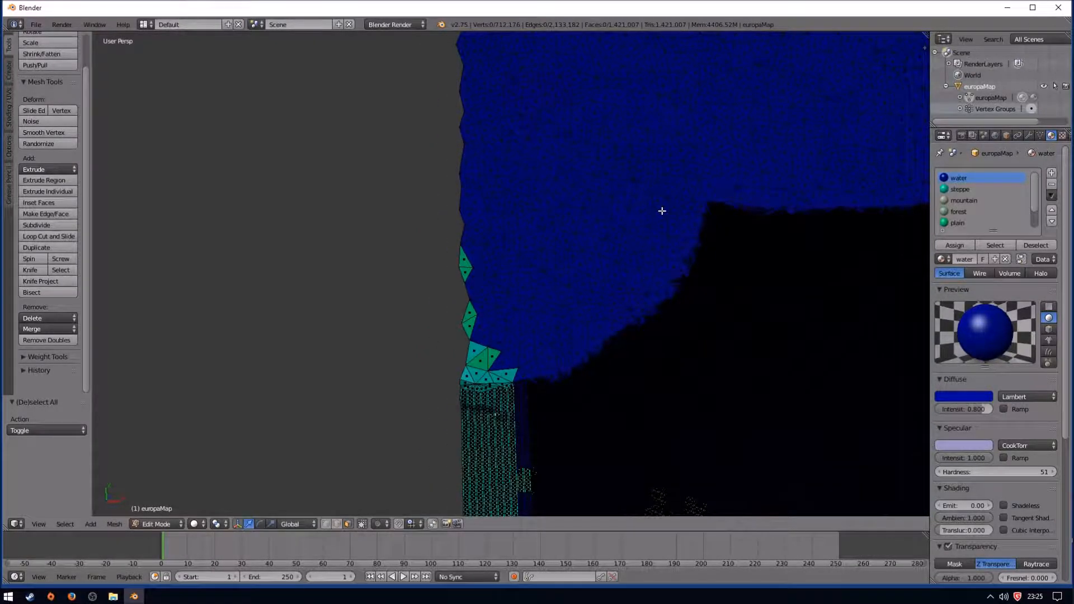
middle_click_drag(662, 209, 578, 339, "shift")
scroll(683, 242, "up", 1)
scroll(640, 316, "up", 1)
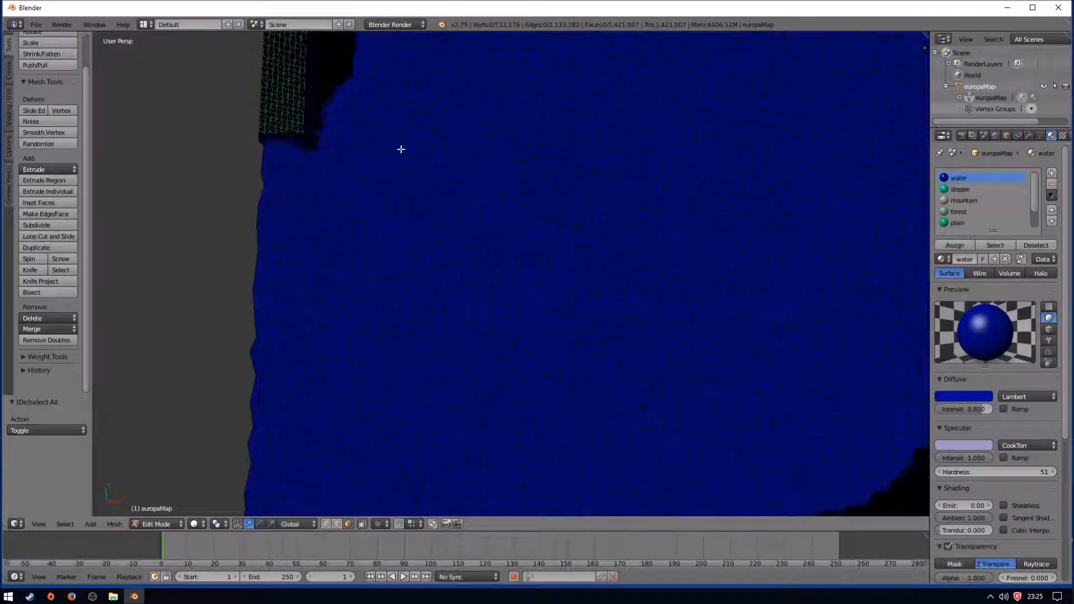
middle_click_drag(585, 294, 667, 324)
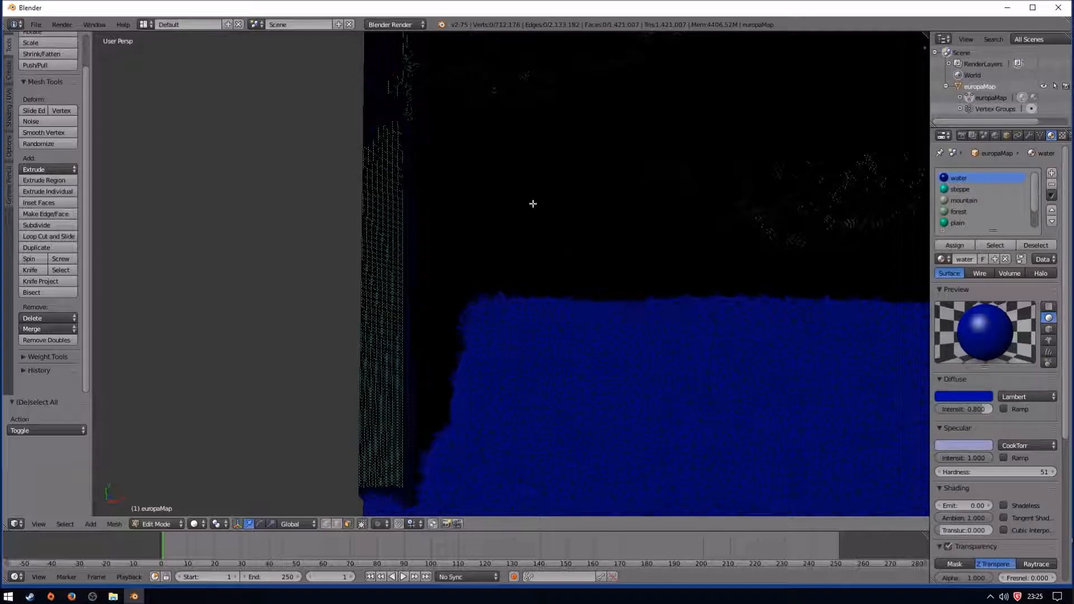
middle_click_drag(498, 151, 569, 351)
scroll(558, 240, "up", 4)
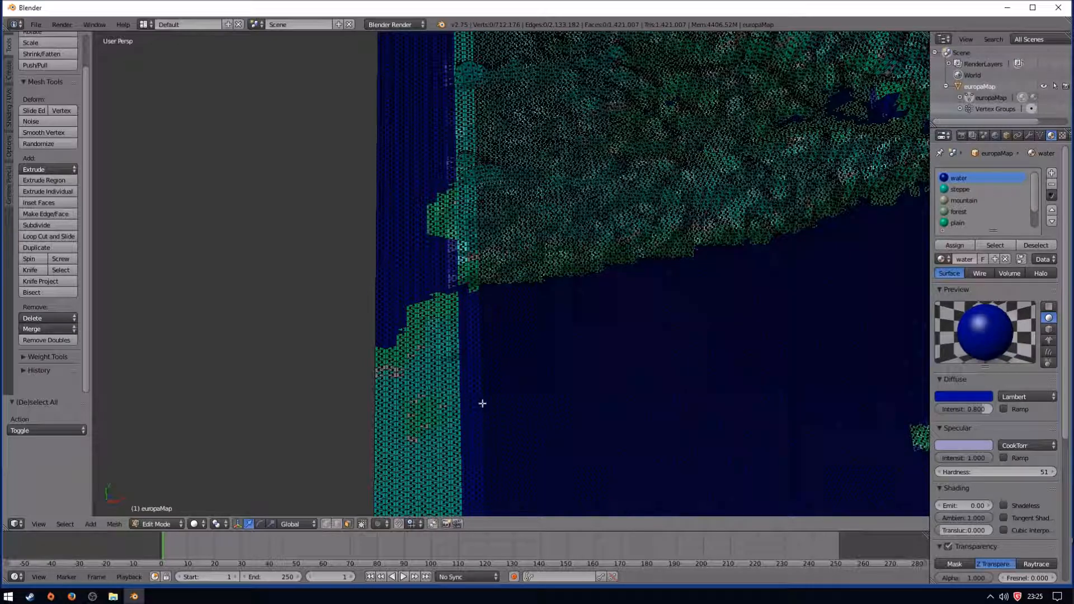
left_click(160, 523)
left_click(163, 514)
scroll(625, 372, "down", 3)
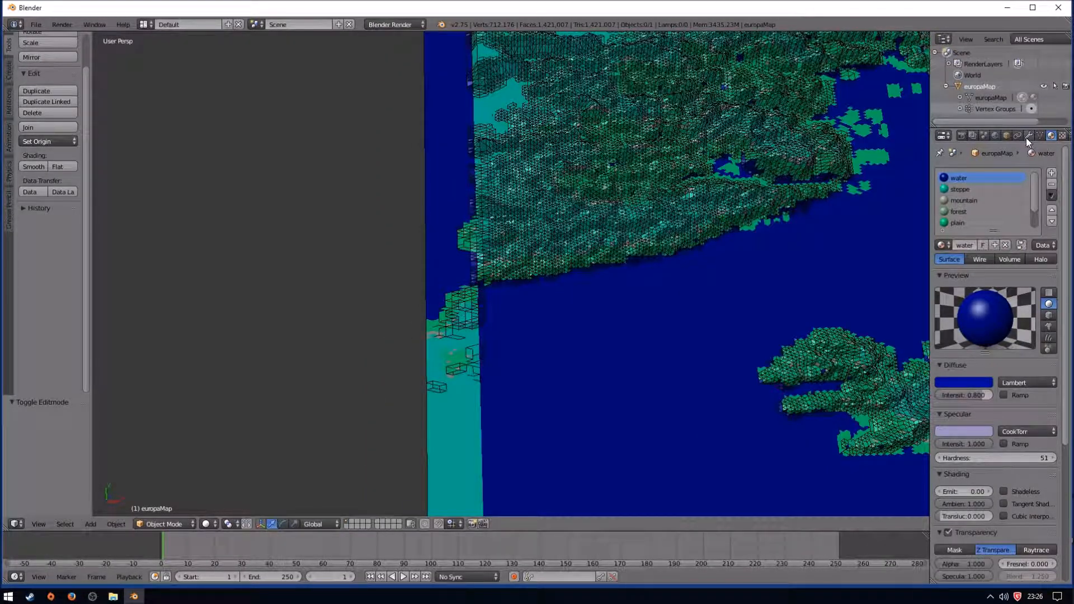
left_click(1007, 135)
left_click(939, 374)
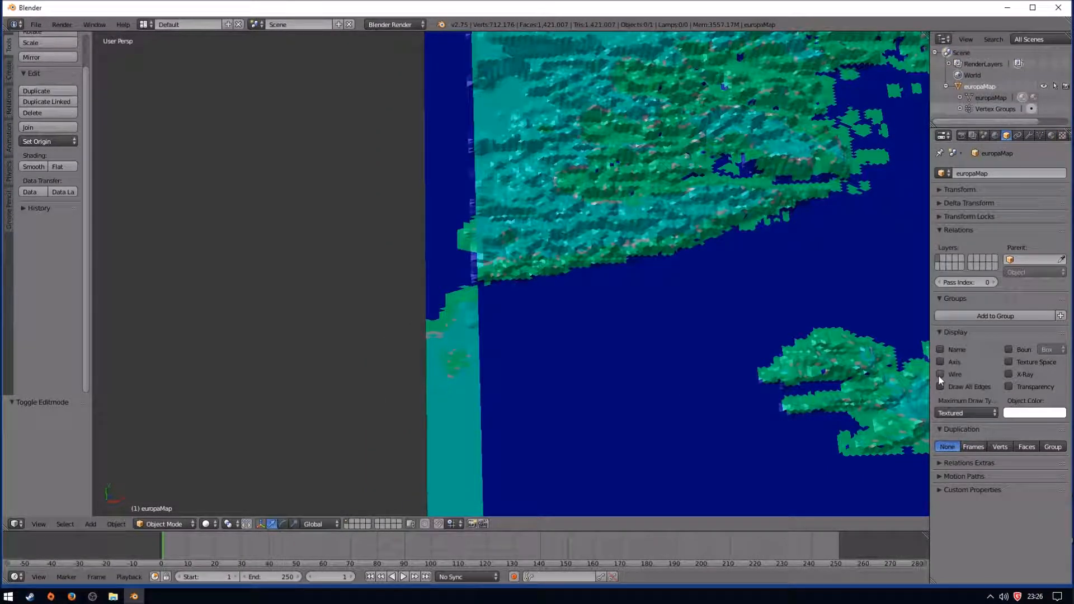
- Put europaMap into Sculpt Mode at the map's northern border and choose the Flatten sculpt tool
scroll(723, 380, "down", 4)
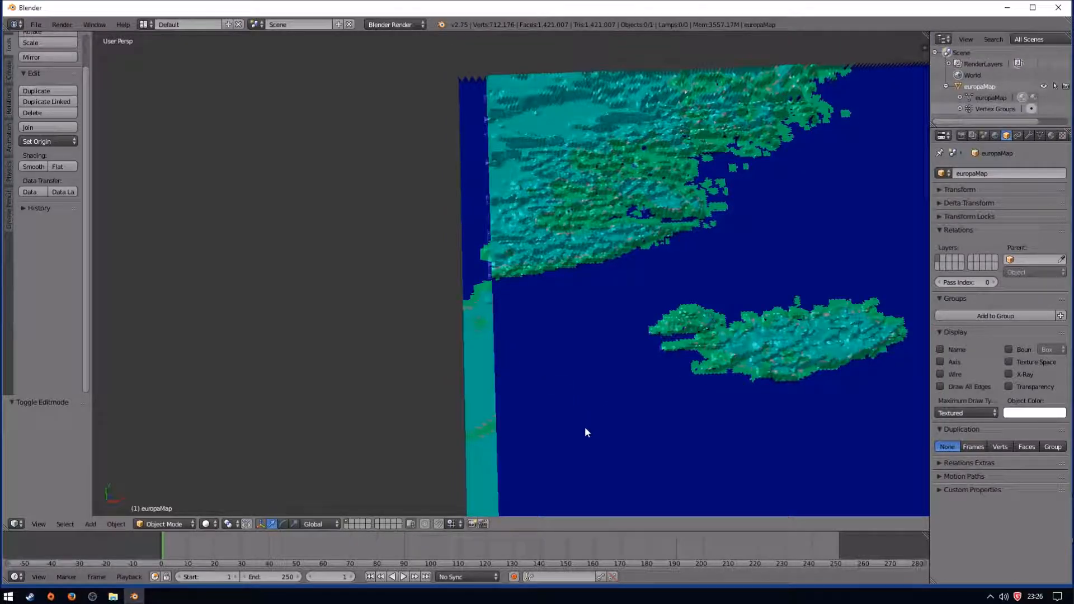
middle_click_drag(585, 431, 611, 216)
middle_click_drag(626, 424, 508, 108)
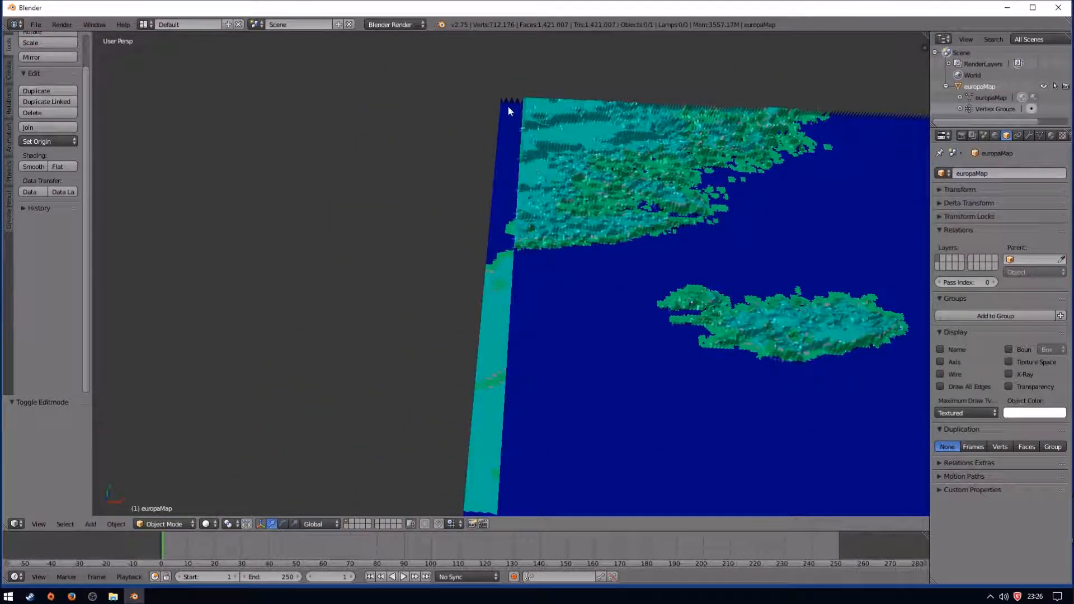
middle_click_drag(790, 192, 498, 400)
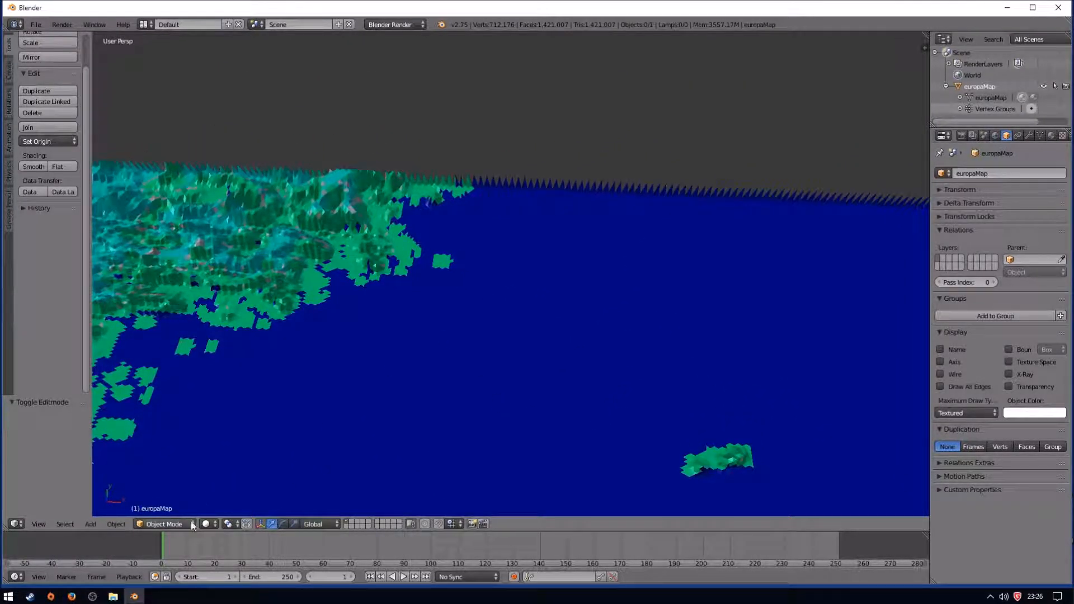
left_click(167, 524)
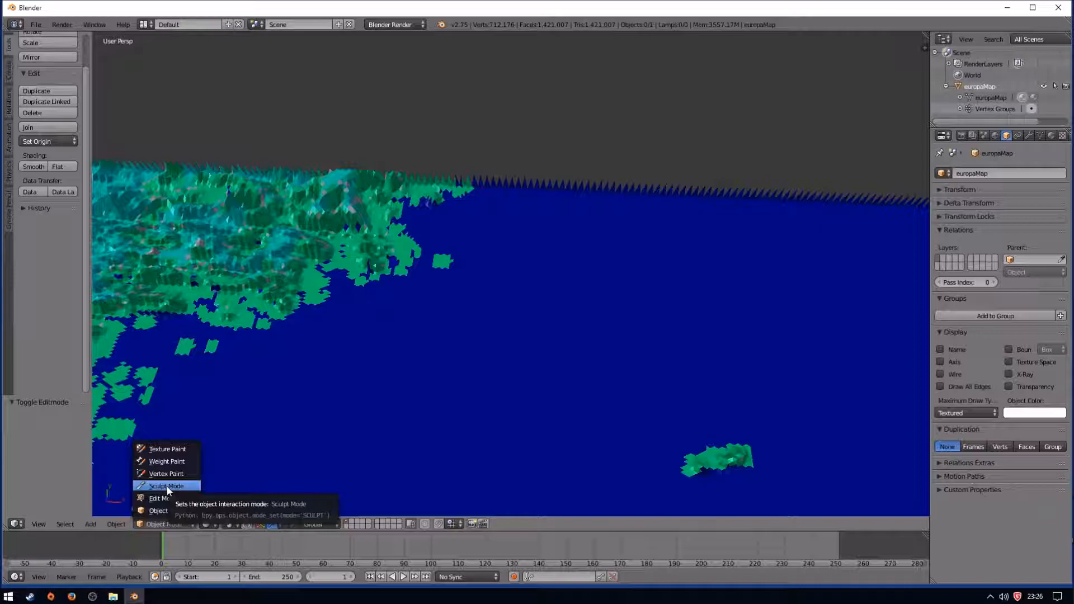
left_click(167, 485)
left_click(95, 524)
mouse_move(111, 466)
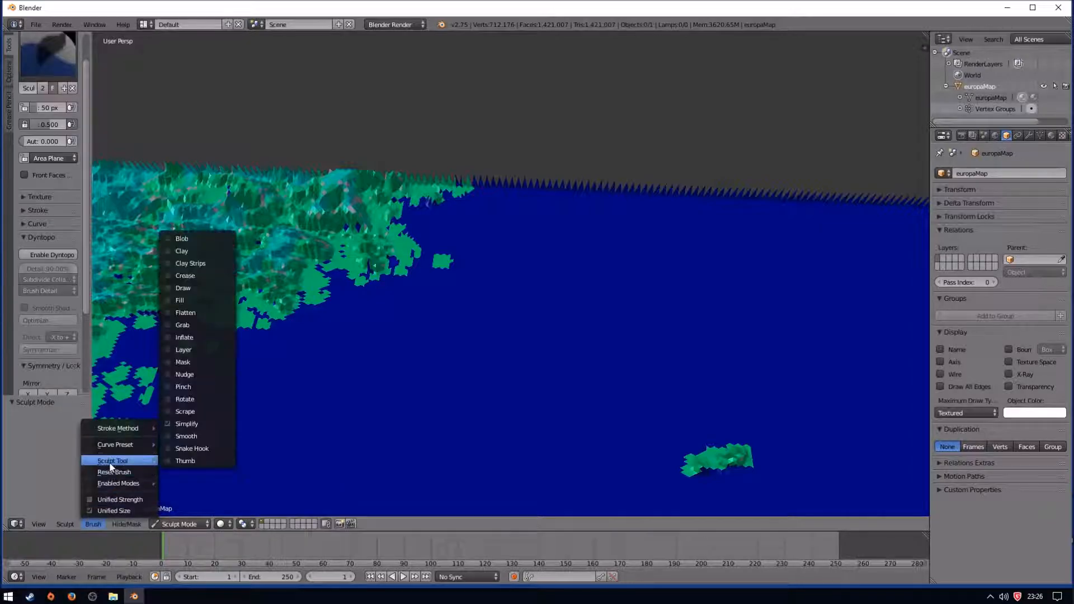
left_click(169, 313)
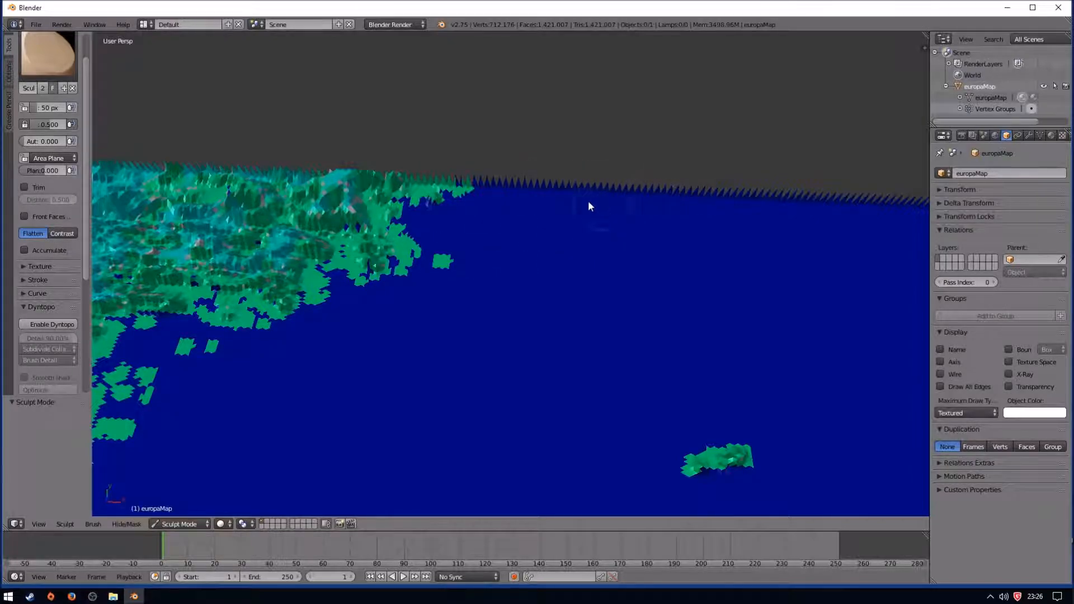
- Raise the Flatten brush strength to 1.000 and flatten the rugged terrain at the eastern end of the northwestern landmass
scroll(653, 199, "up", 3)
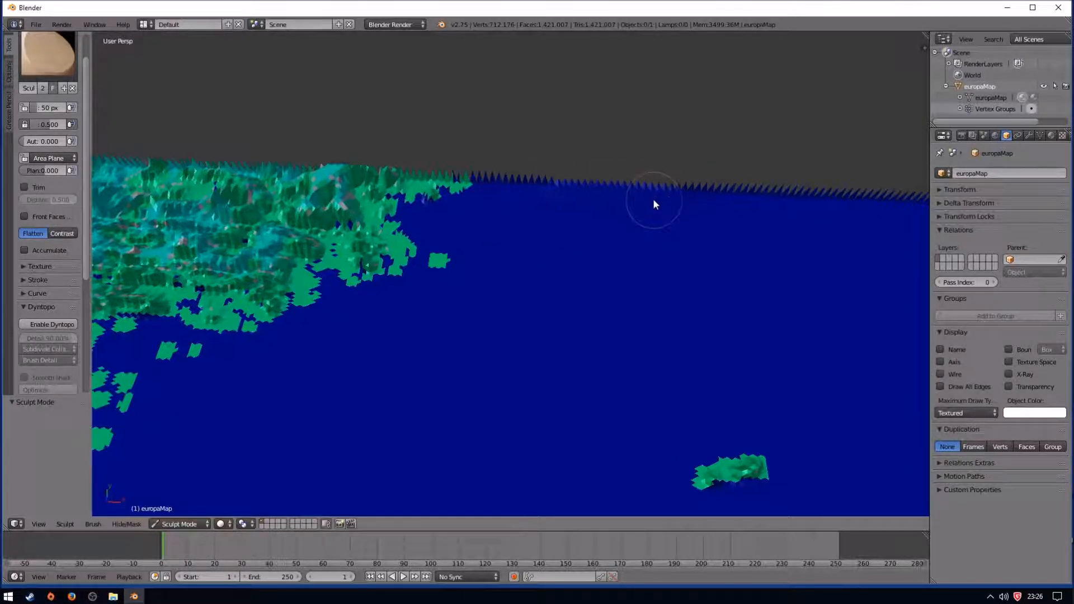
scroll(652, 198, "up", 4)
middle_click_drag(660, 211, 650, 203)
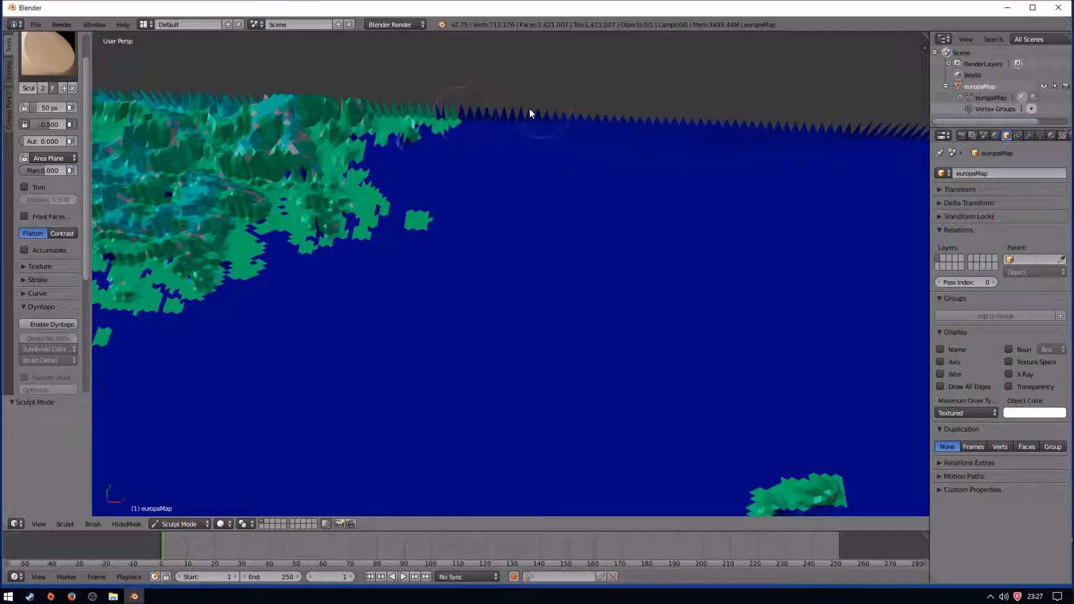
left_click_drag(49, 128, 90, 128)
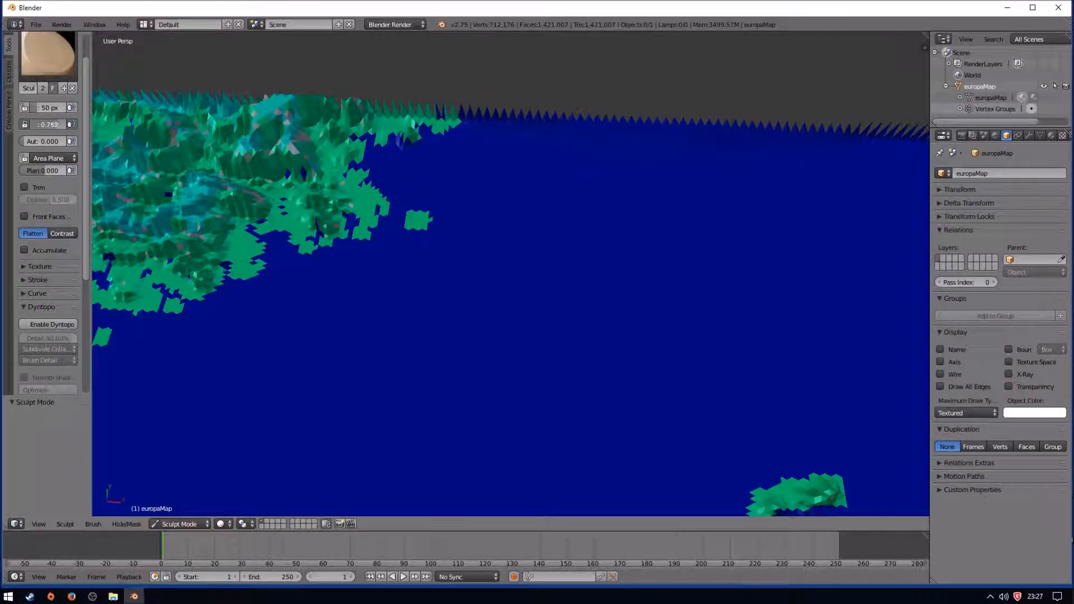
mouse_move(478, 127)
left_mouse_down()
mouse_move(325, 124)
mouse_move(290, 146)
mouse_move(308, 149)
mouse_move(216, 233)
mouse_move(322, 203)
mouse_move(360, 172)
mouse_move(259, 182)
mouse_move(348, 163)
mouse_move(252, 115)
mouse_move(524, 114)
mouse_move(273, 148)
mouse_move(314, 196)
mouse_move(352, 37)
mouse_move(455, 110)
mouse_move(377, 119)
mouse_move(319, 175)
mouse_move(283, 177)
mouse_move(290, 207)
mouse_move(216, 243)
left_mouse_up()
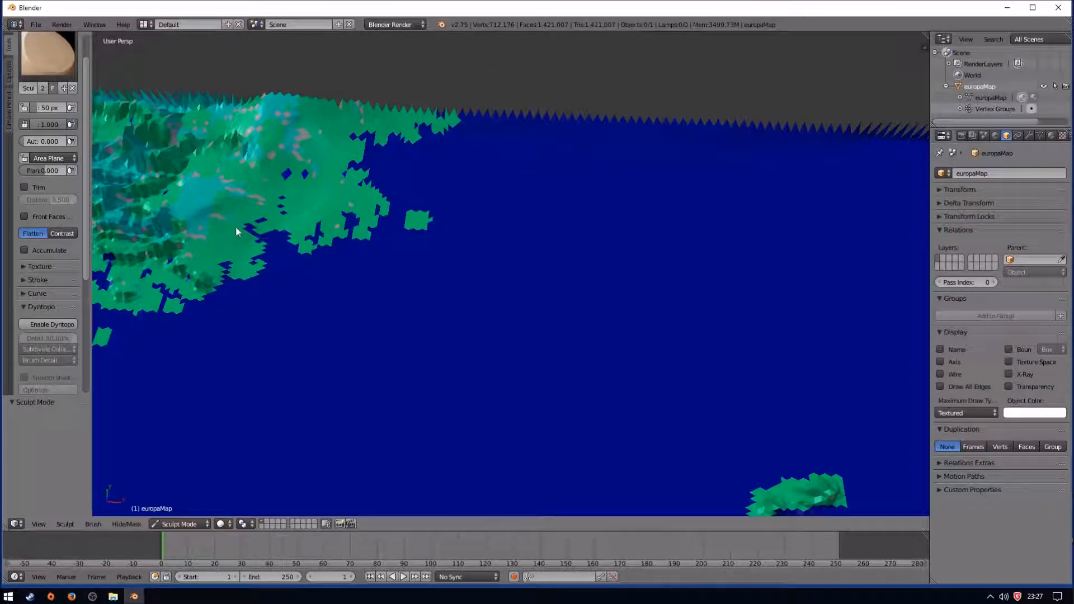
- Check the europaMap mesh briefly in Edit Mode and return it to Object Mode
scroll(672, 226, "down", 2)
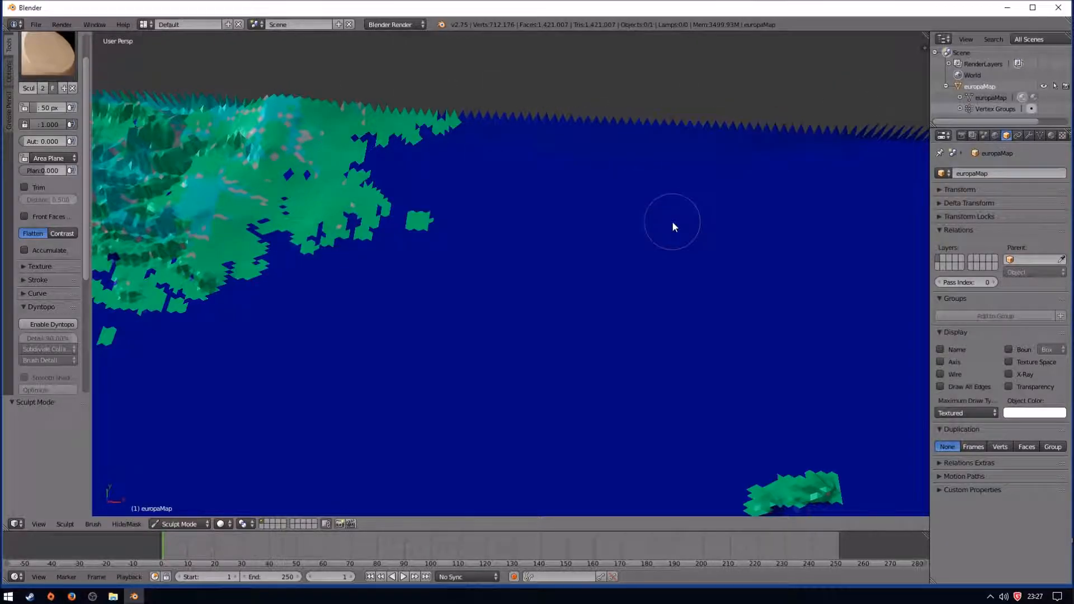
scroll(670, 225, "down", 6)
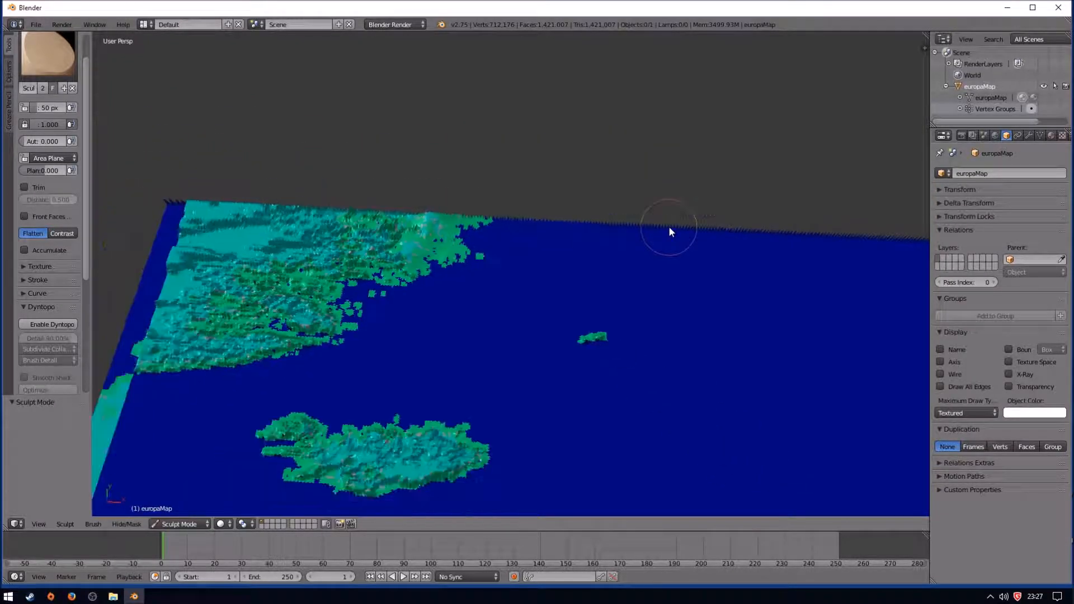
middle_click_drag(645, 347, 773, 214)
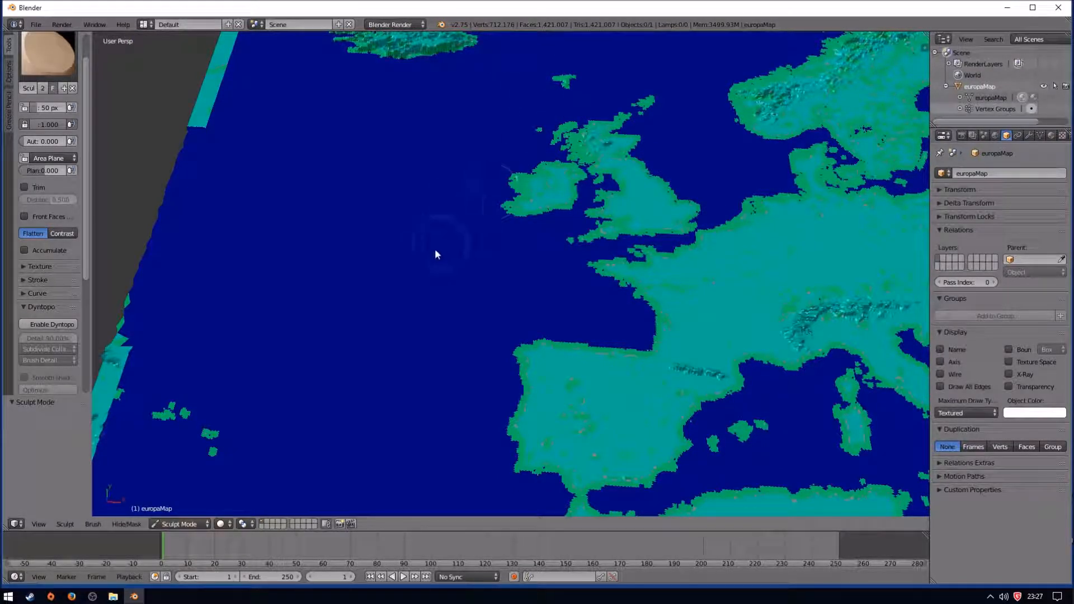
left_click(188, 524)
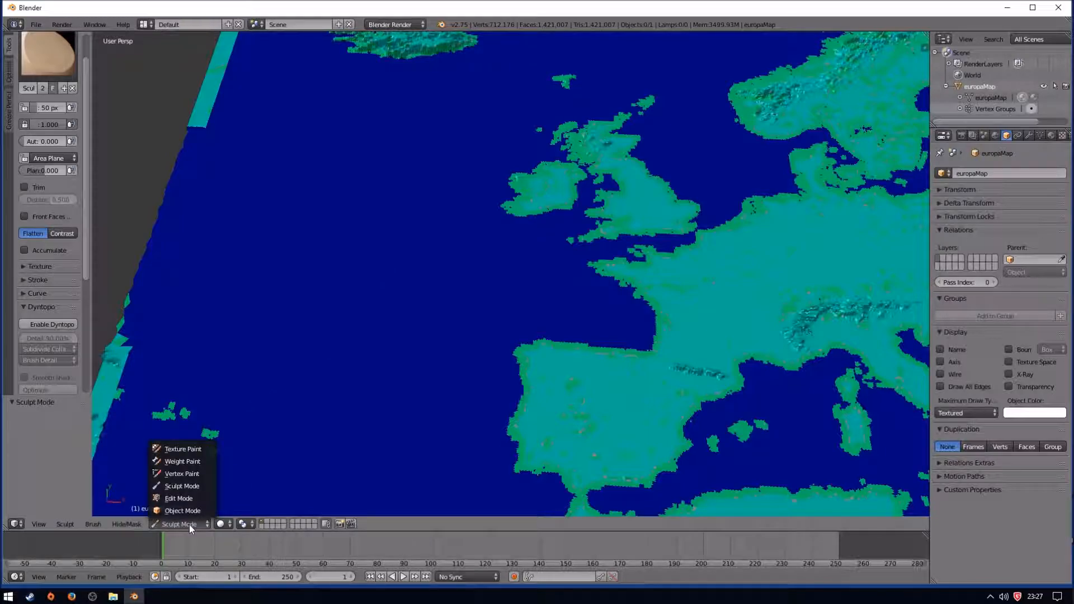
left_click(183, 497)
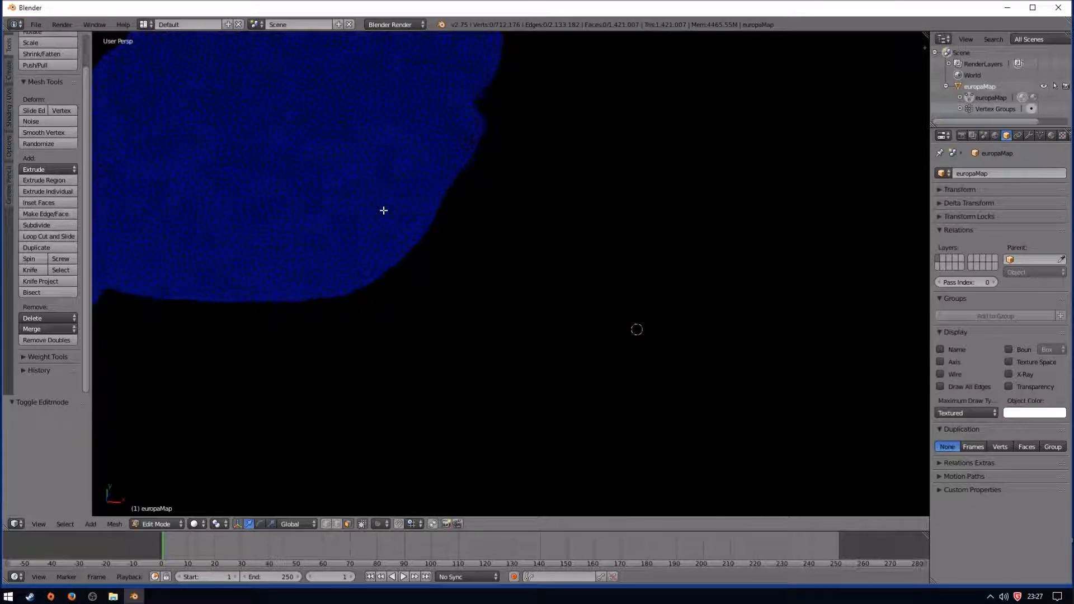
key("z")
key("z")
left_click(161, 525)
left_click(161, 509)
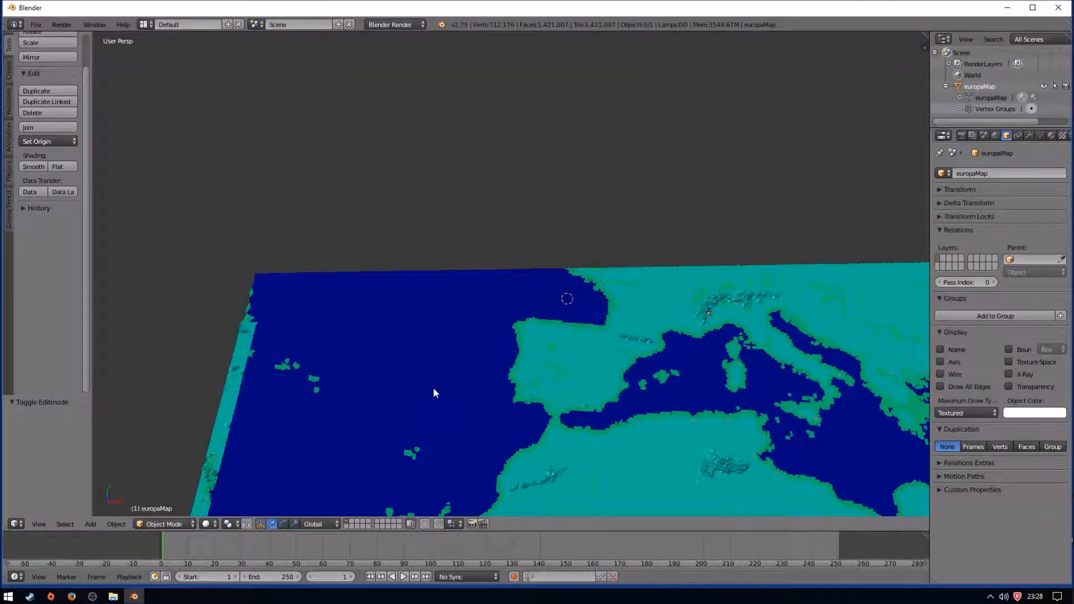
- Examine the map's coastlines, mountain relief and outer borders across Iberia, Scandinavia, the British Isles and the northwestern landmass
scroll(433, 389, "up", 3)
scroll(434, 388, "down", 3)
middle_click_drag(414, 451, 519, 47, "shift")
middle_click_drag(724, 198, 513, 280, "shift")
middle_click_drag(823, 363, 317, 418, "shift")
middle_click_drag(538, 90, 692, 312, "shift")
scroll(551, 227, "up", 4)
middle_click_drag(552, 227, 642, 263, "shift")
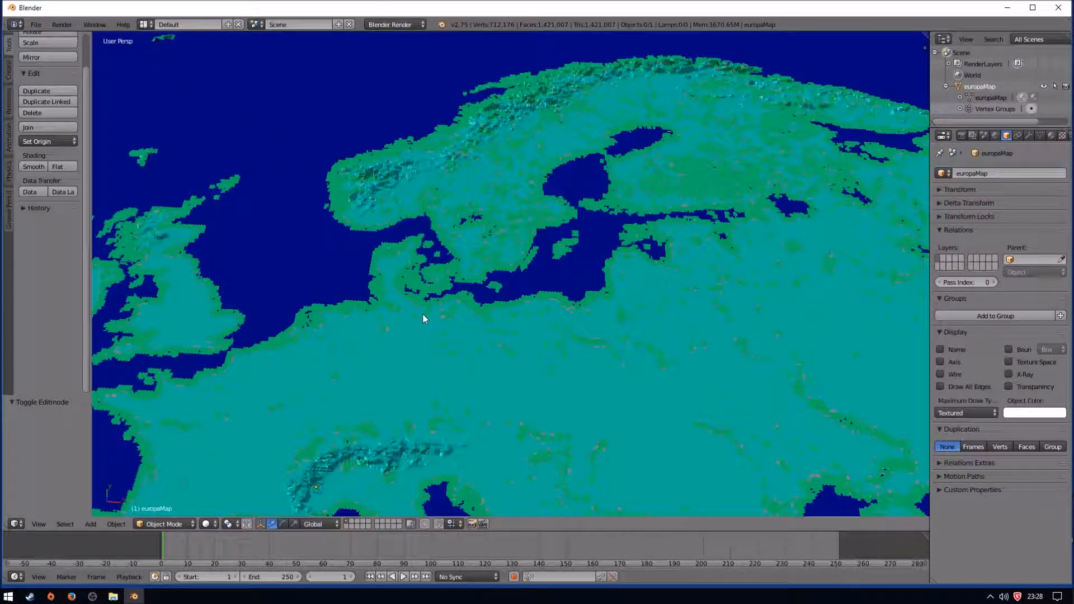
middle_click_drag(331, 252, 558, 313, "shift")
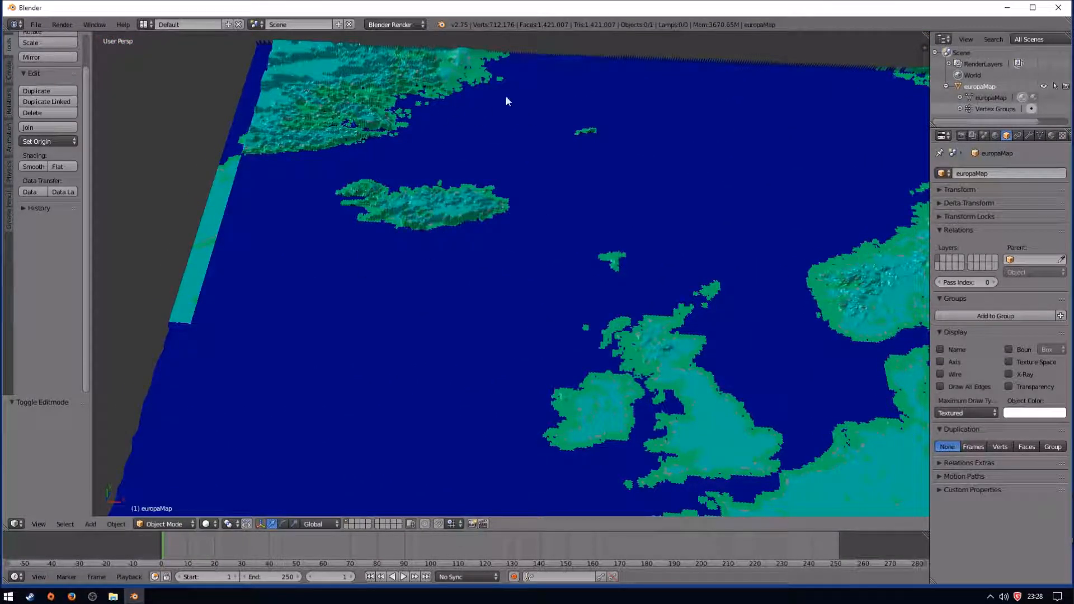
middle_click_drag(248, 207, 412, 91, "shift")
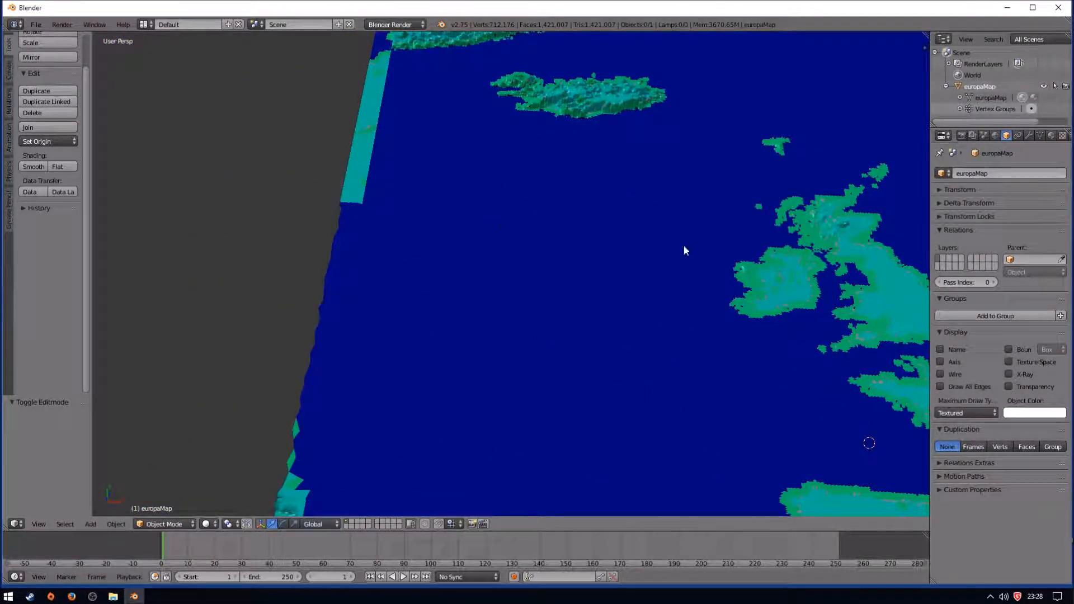
middle_click_drag(599, 247, 516, 375, "shift")
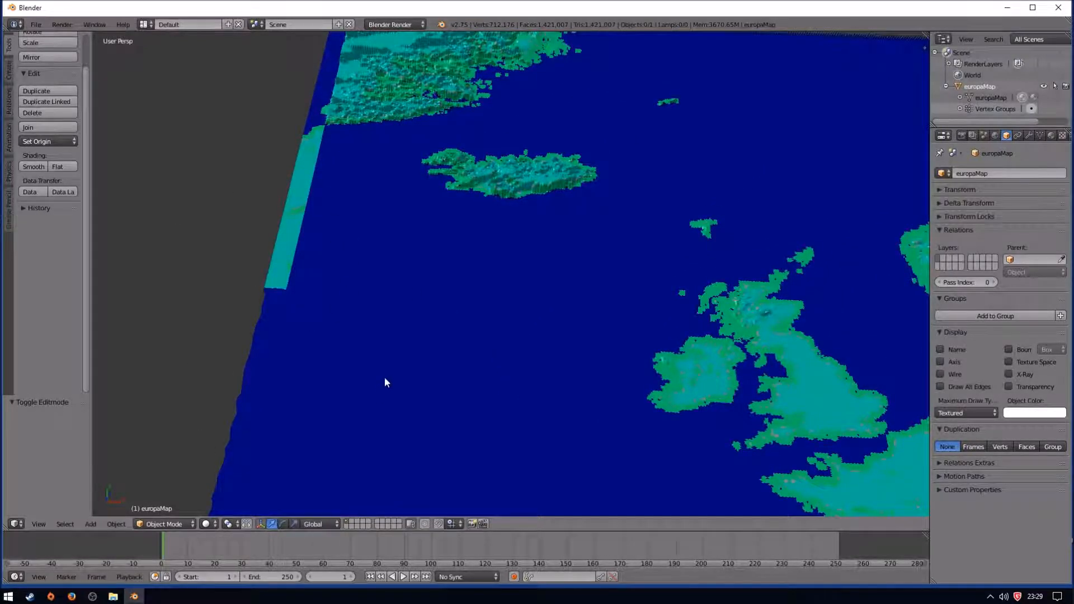
middle_click_drag(364, 419, 333, 227, "shift")
middle_click_drag(449, 218, 452, 436, "shift")
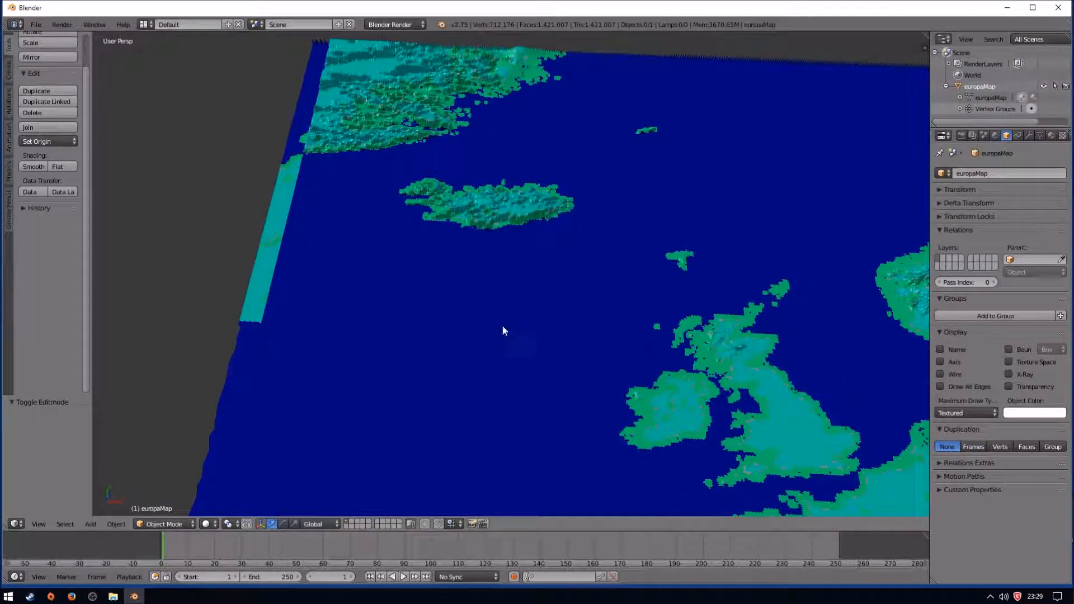
middle_click_drag(603, 227, 514, 360, "shift")
scroll(545, 218, "up", 1)
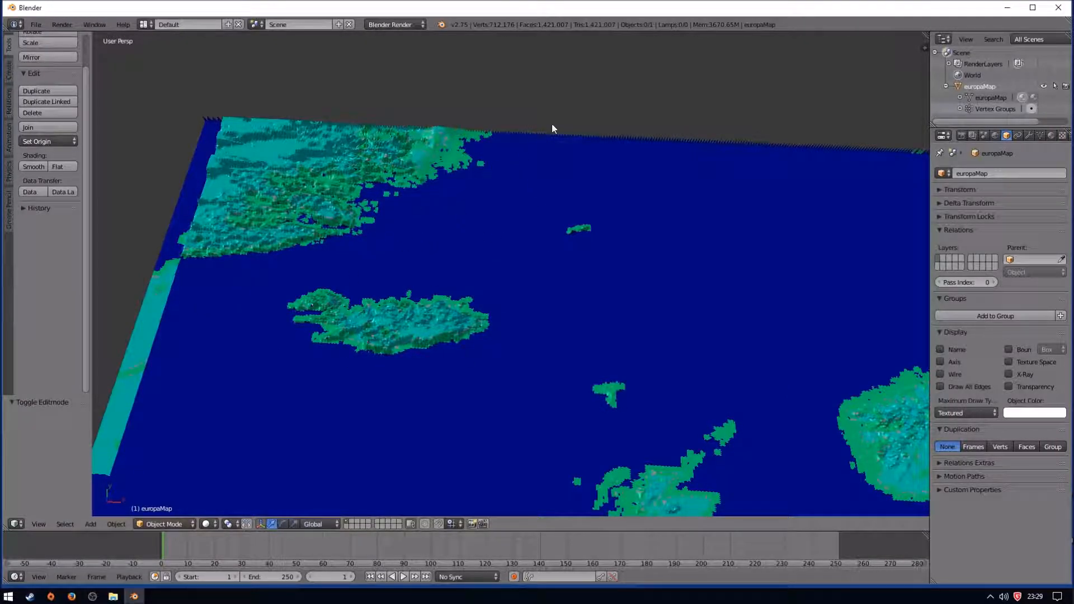
middle_click_drag(632, 341, 472, 230, "shift")
middle_click_drag(573, 361, 449, 287, "shift")
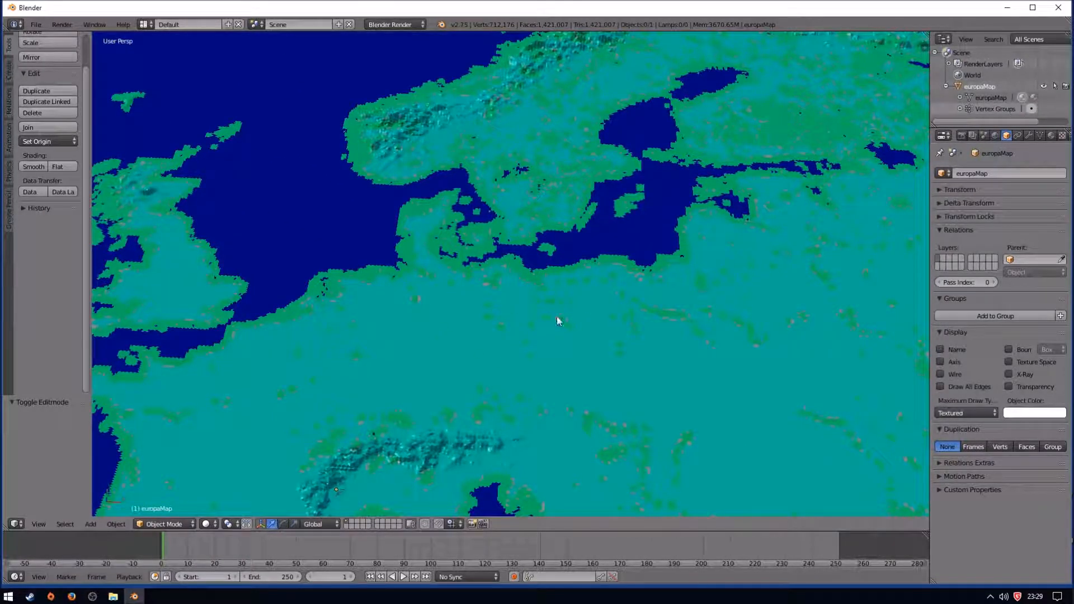
middle_click_drag(521, 332, 687, 312, "shift")
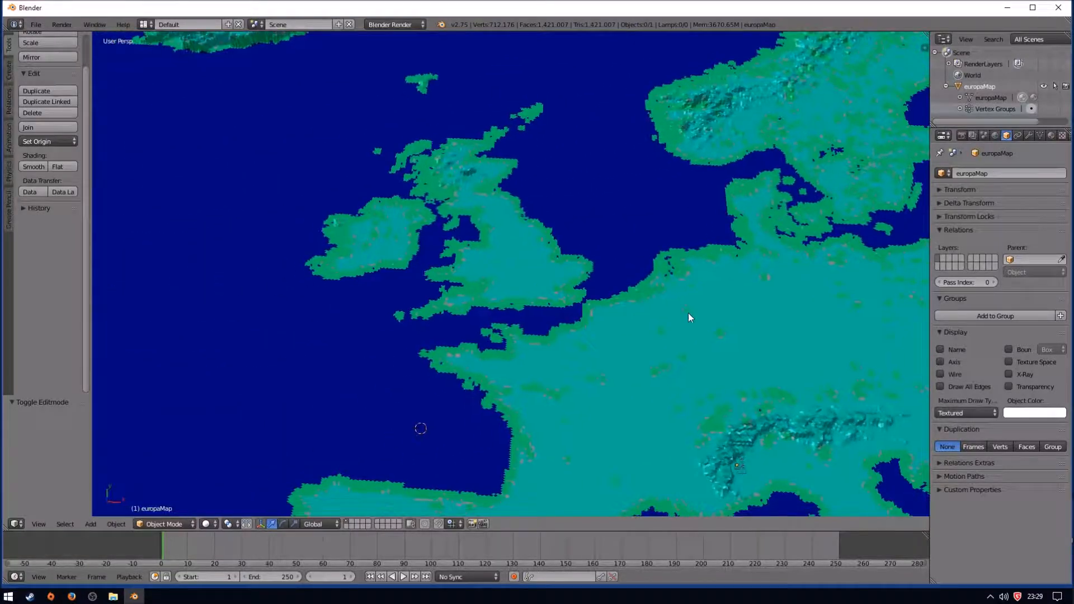
scroll(345, 284, "down", 4)
scroll(345, 283, "up", 3)
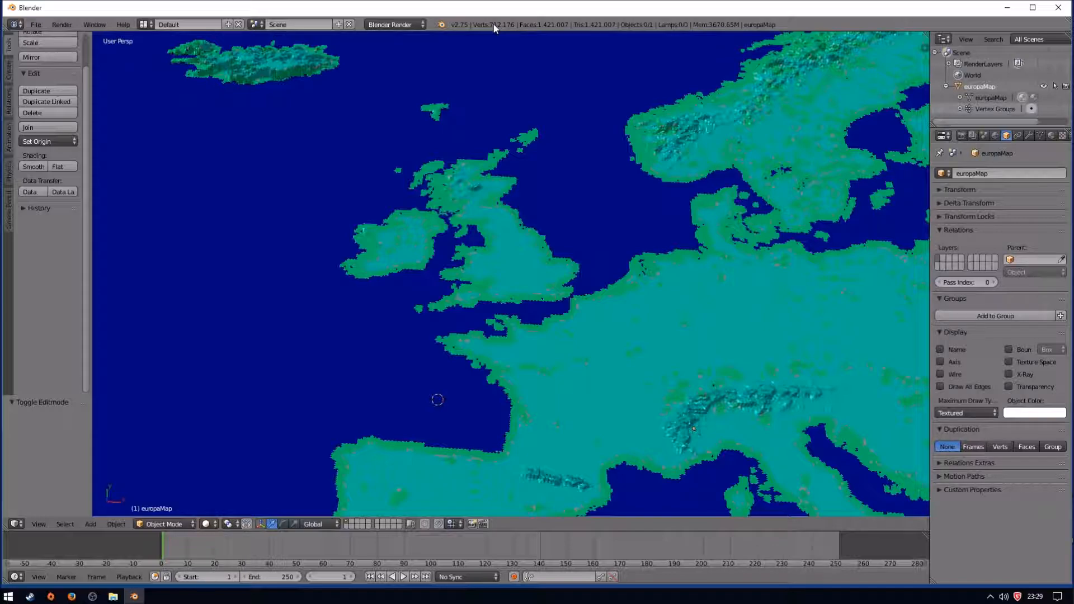
- Start a Wavefront (.obj) export of the map and choose the Desktop as the destination folder
left_click(35, 25)
mouse_move(79, 238)
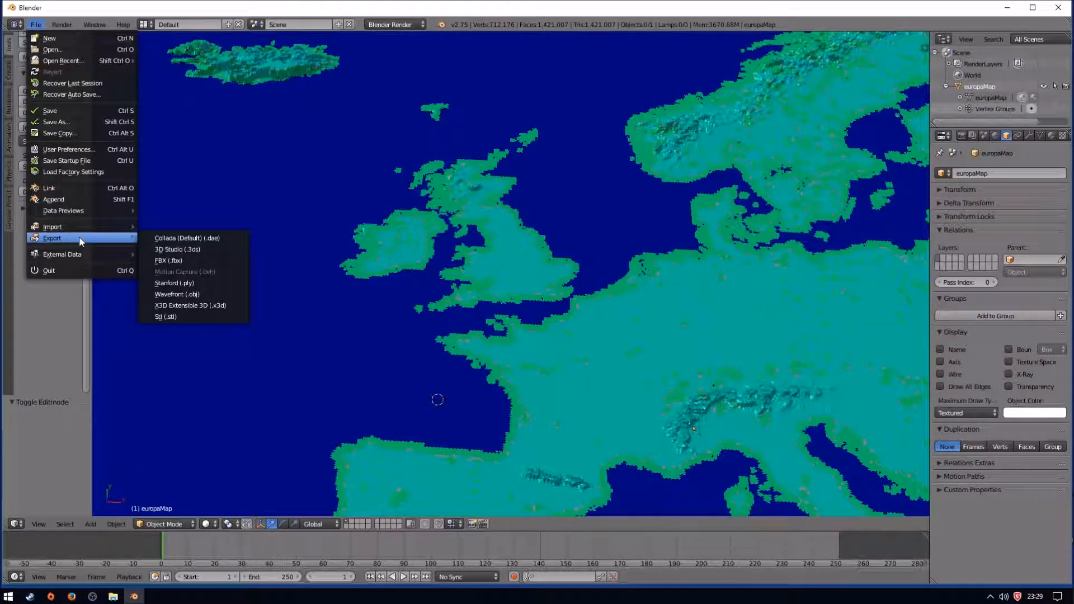
left_click(170, 296)
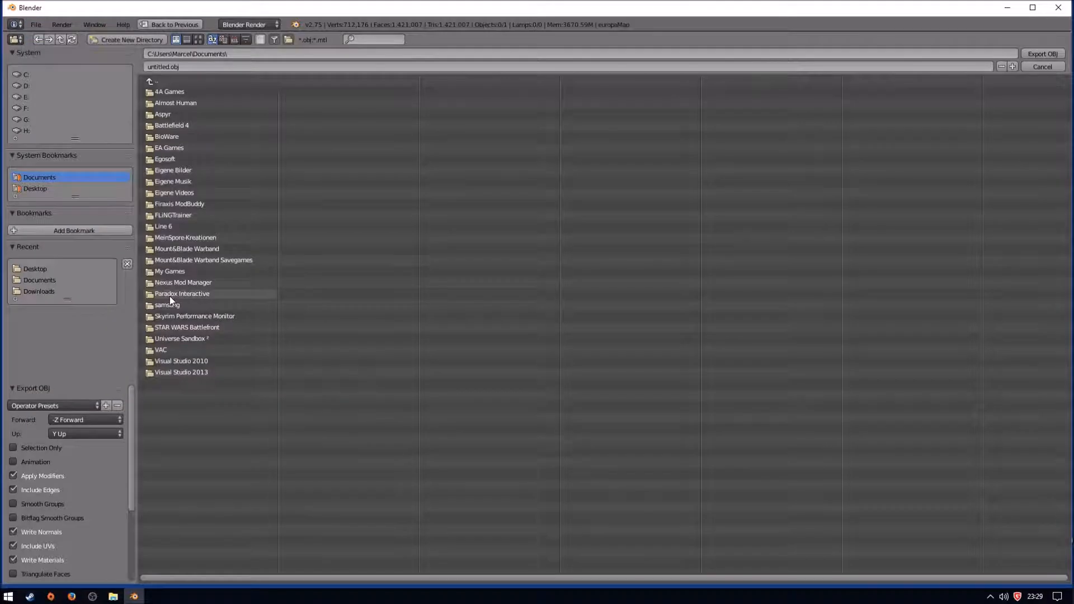
left_click(37, 189)
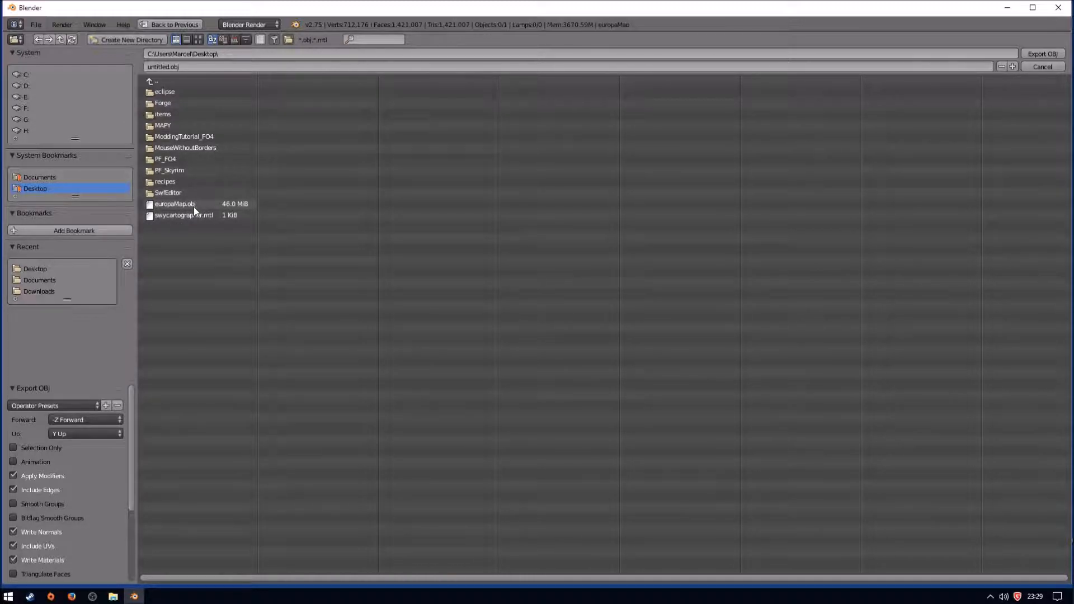
- Apply the OBJ export preset with Selection Only, Triangulate Faces, Material Groups and Keep Vertex Order on, and Include Edges, Write Normals and OBJ Objects off
scroll(105, 405, "down", 3)
scroll(105, 405, "up", 3)
scroll(52, 497, "down", 5)
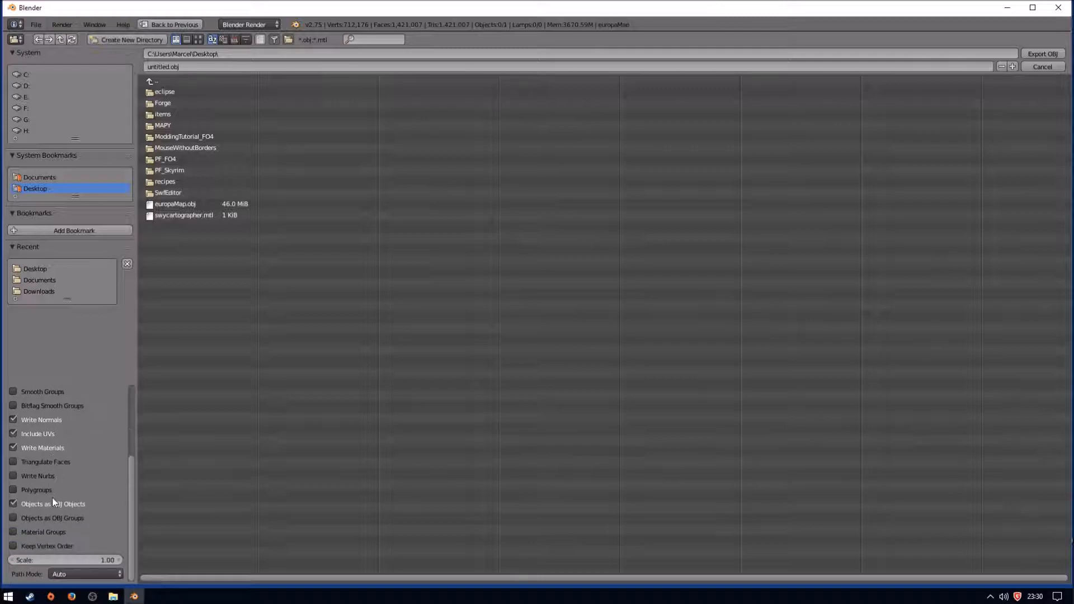
scroll(70, 506, "up", 2)
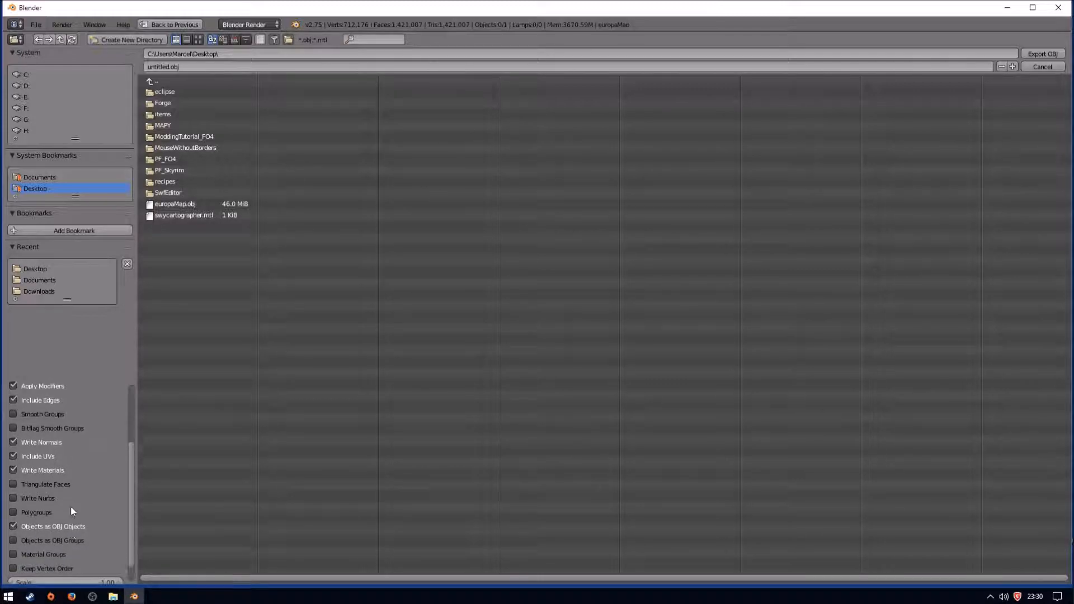
scroll(39, 465, "up", 3)
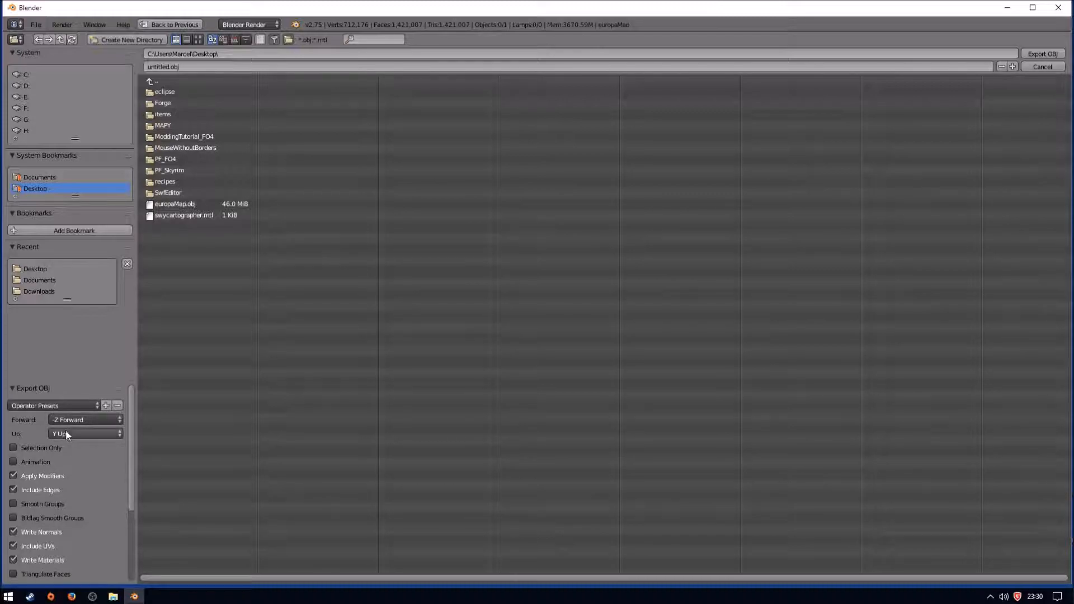
scroll(67, 448, "down", 5)
scroll(76, 496, "up", 5)
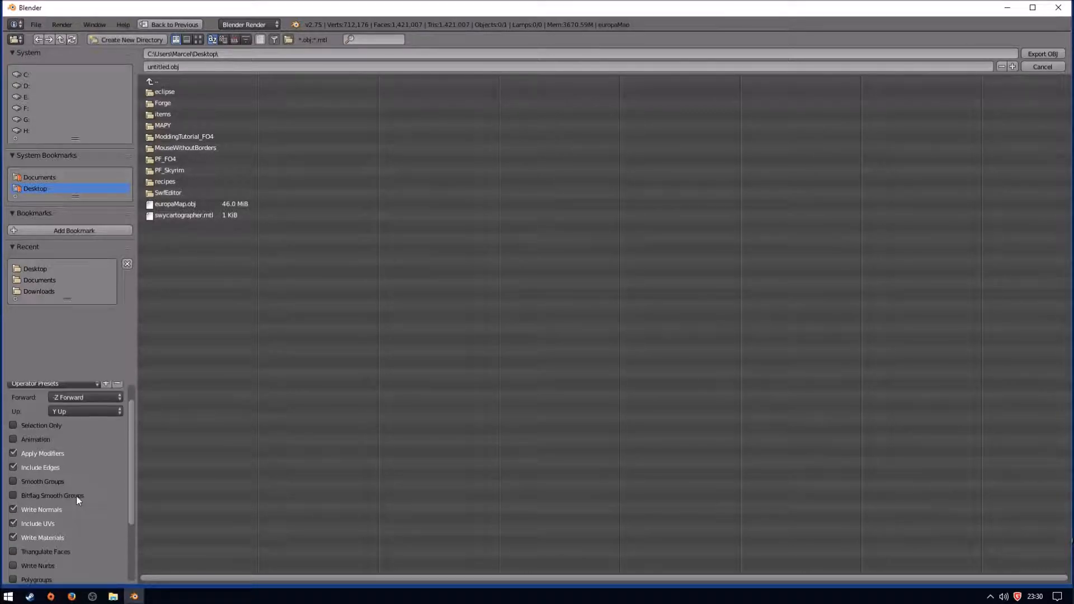
left_click(67, 409)
left_click(48, 431)
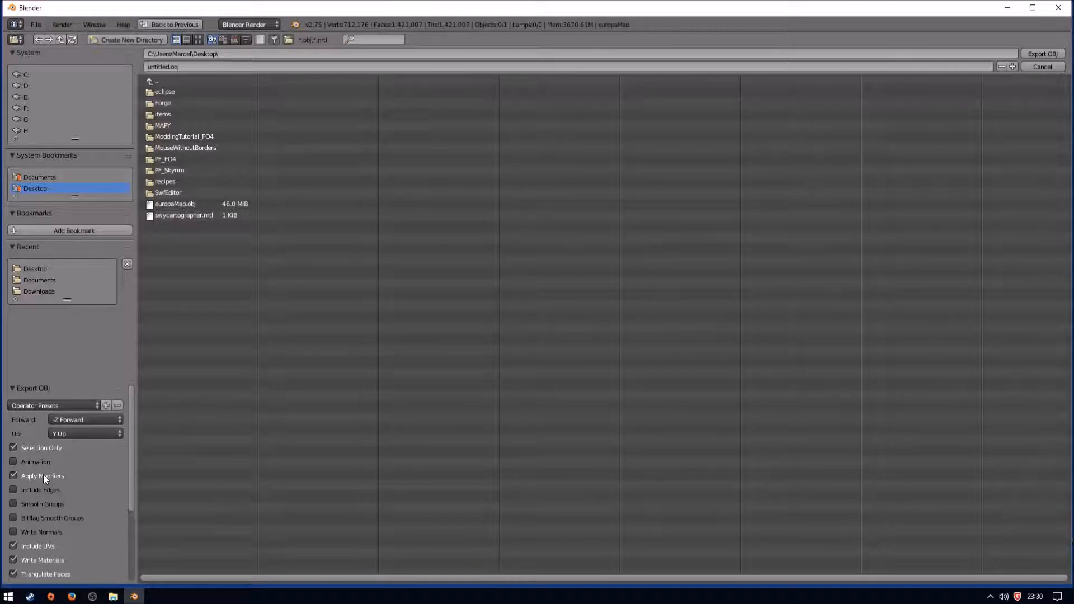
scroll(73, 493, "down", 2)
scroll(45, 501, "down", 3)
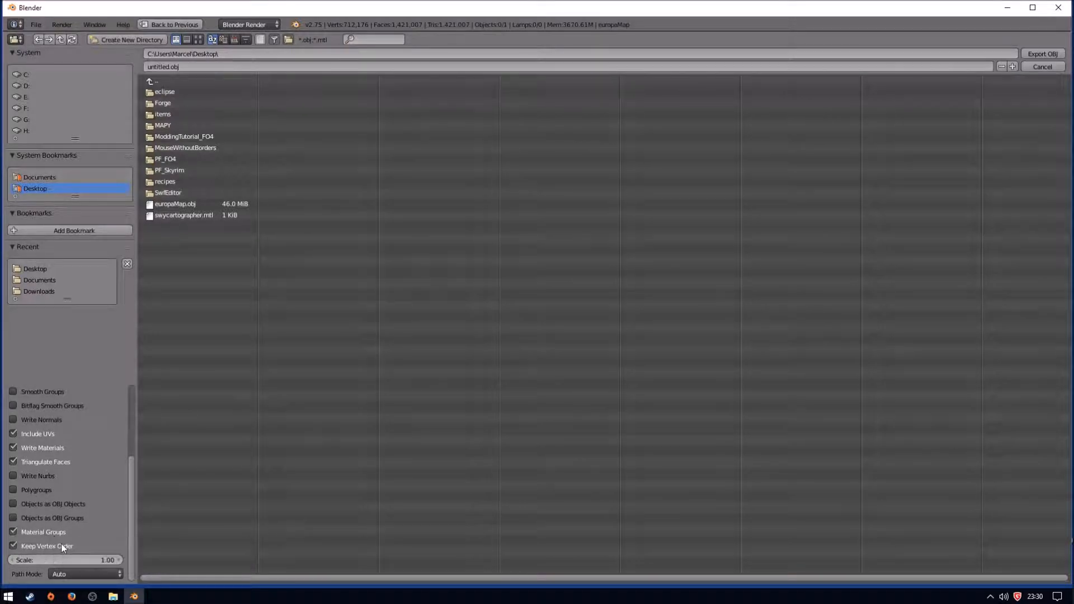
scroll(63, 526, "up", 3)
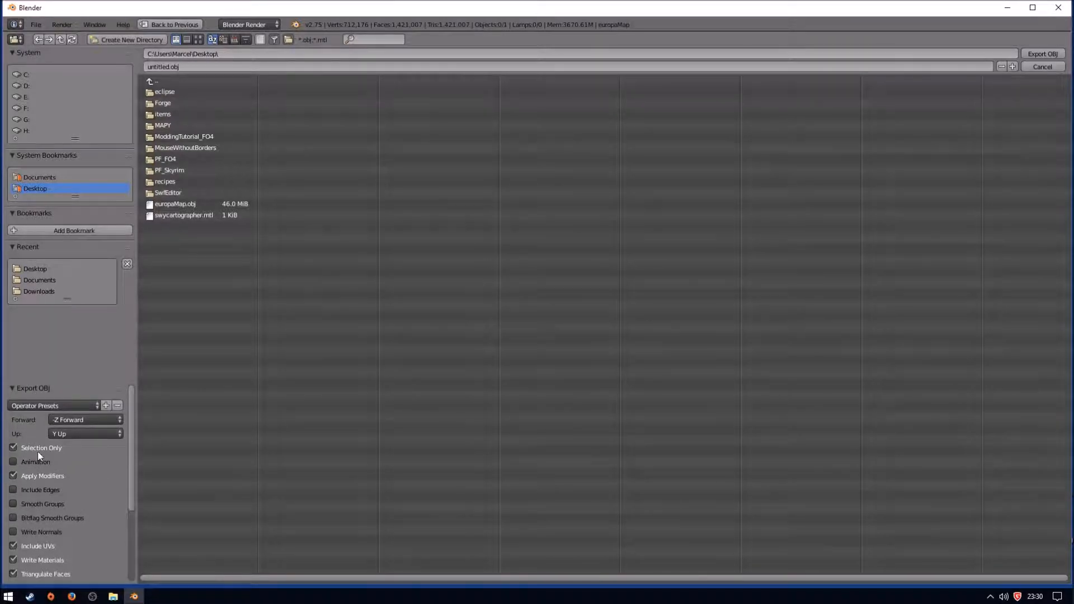
- Cancel the open OBJ export and remove the vertex group named Group from the europaMap object
left_click(1048, 66)
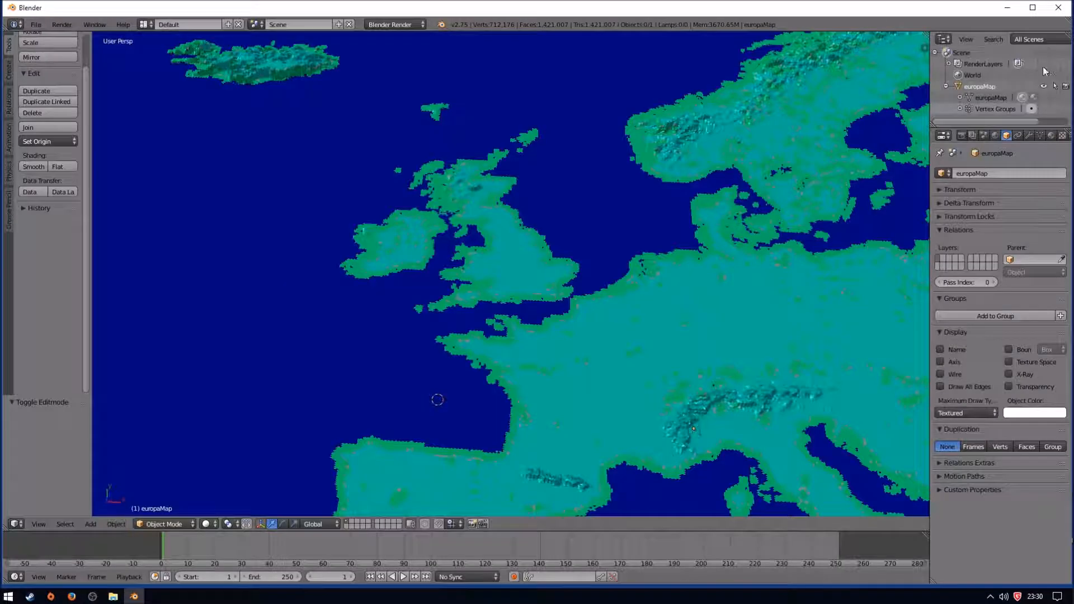
left_click(976, 87)
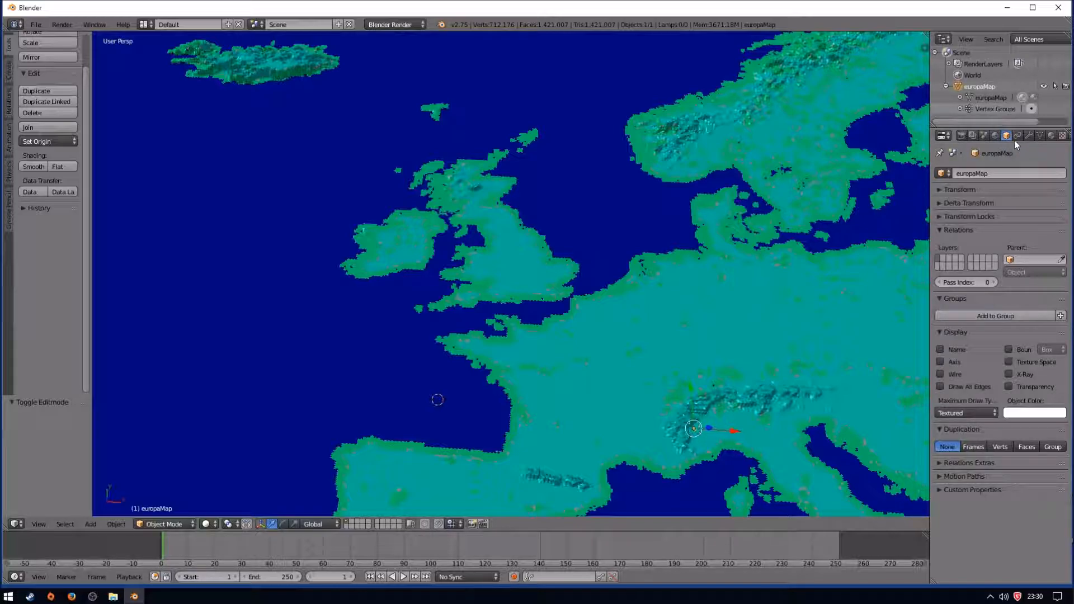
left_click(1039, 136)
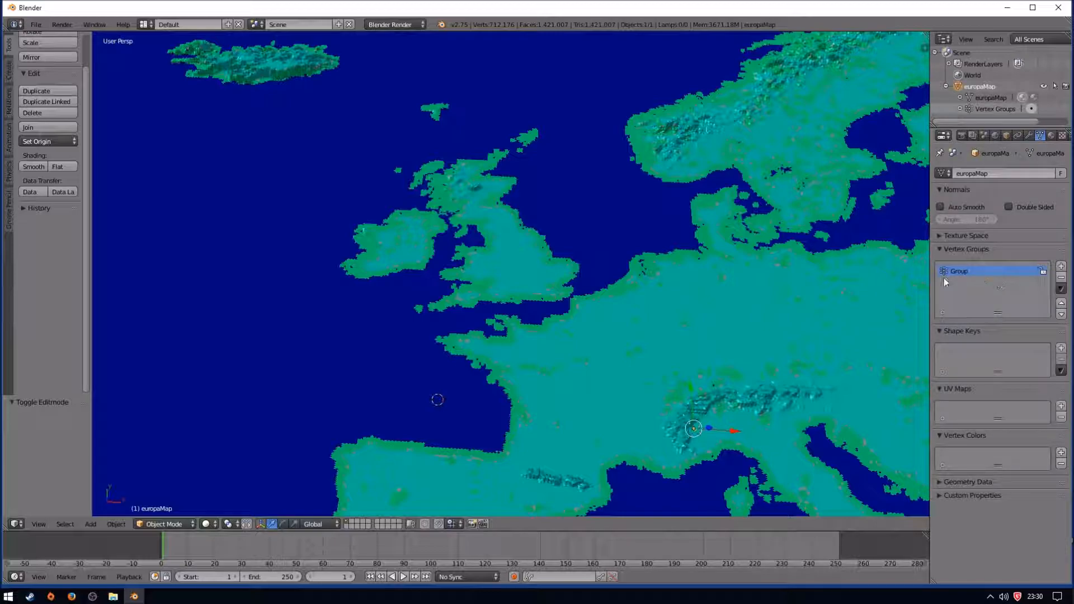
left_click(1060, 279)
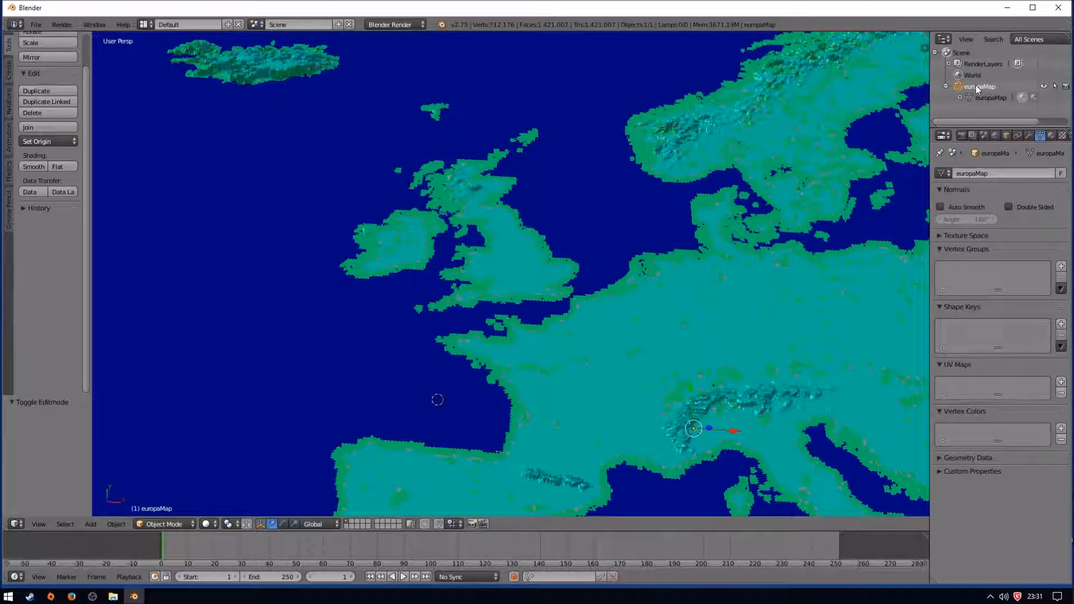
middle_click_drag(539, 273, 564, 226)
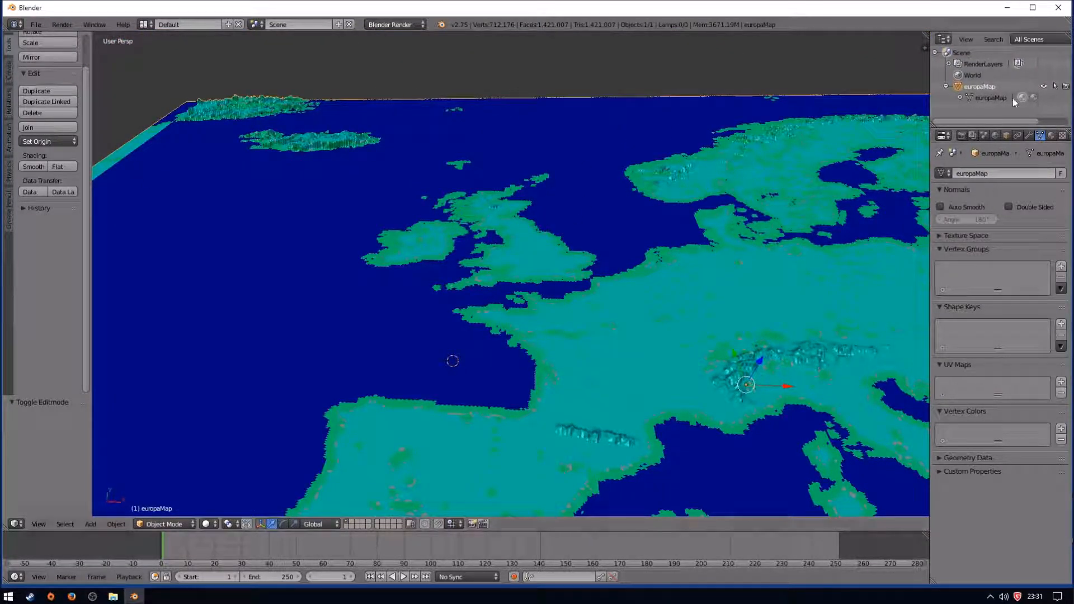
- Set up a new Wavefront (.obj) export of the map with the saved operator preset and the Desktop as destination folder
left_click(37, 25)
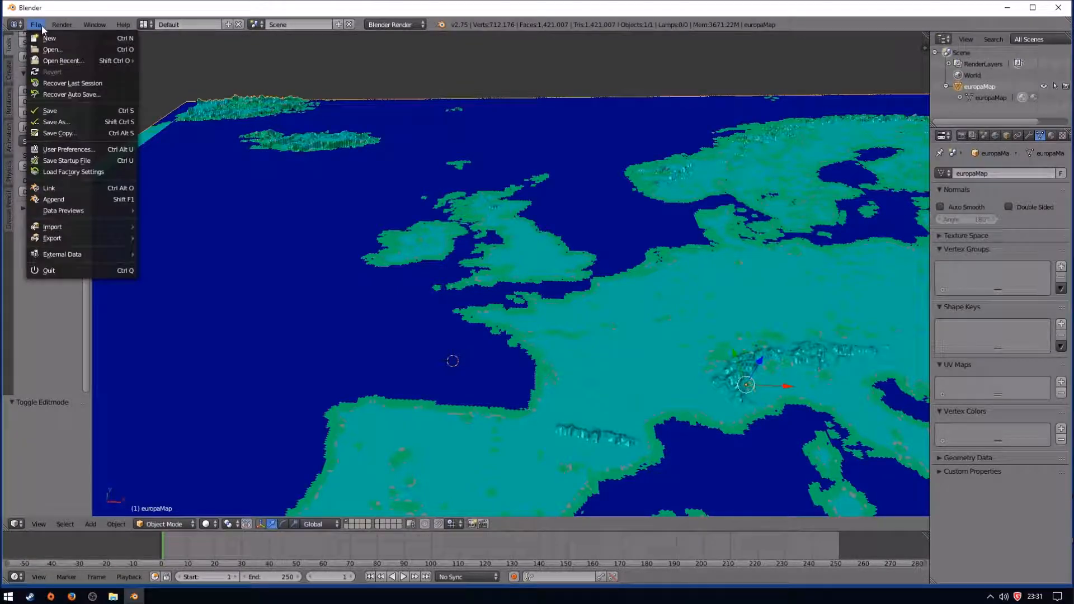
left_click(35, 25)
mouse_move(52, 237)
left_click(187, 295)
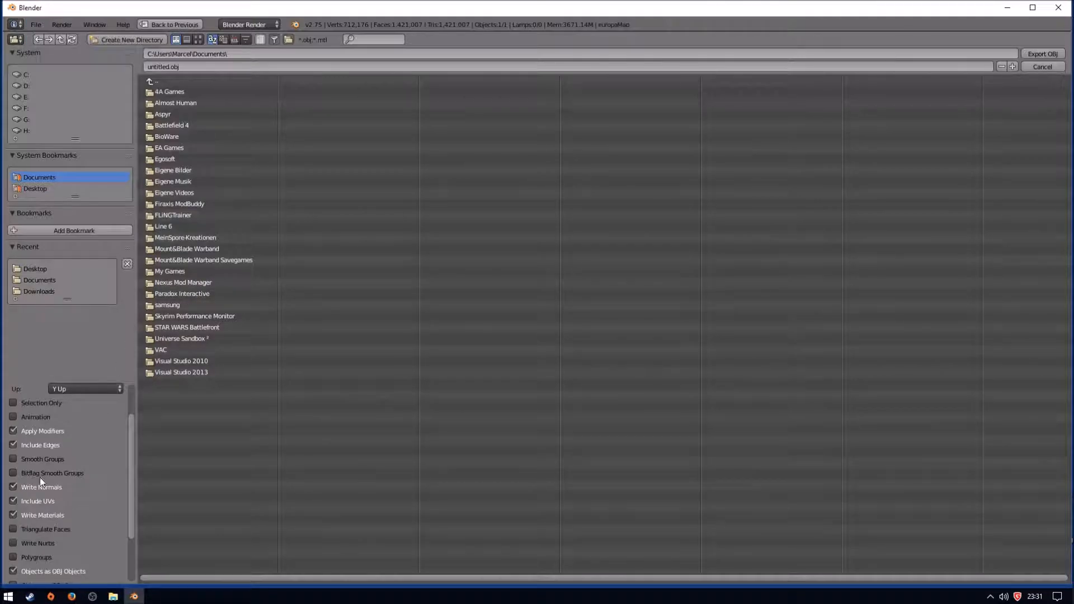
scroll(74, 391, "up", 2)
left_click(53, 406)
left_click(55, 435)
scroll(42, 475, "down", 5)
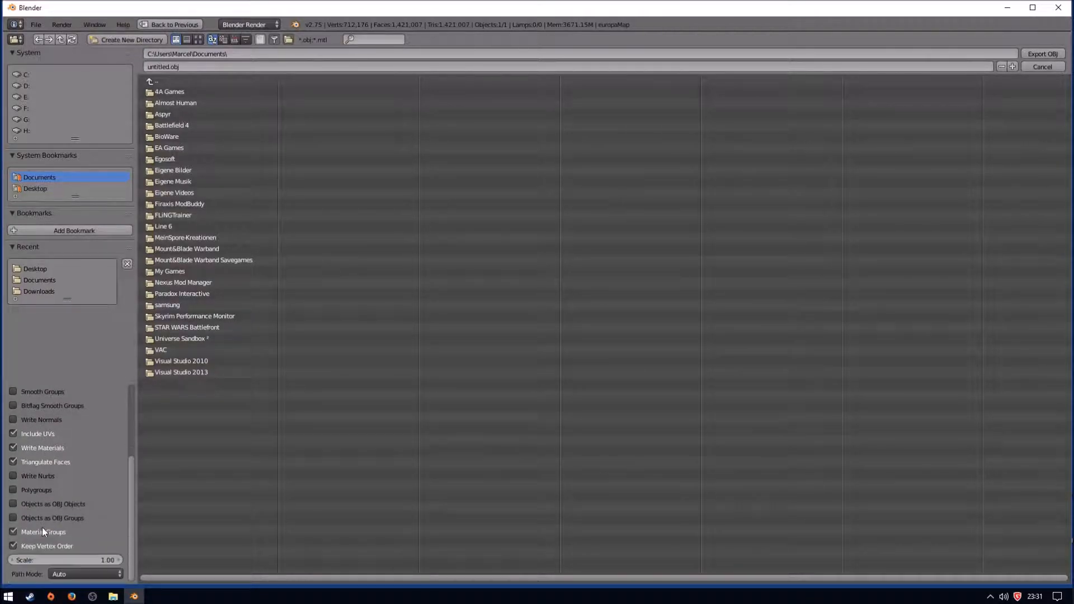
left_click(35, 189)
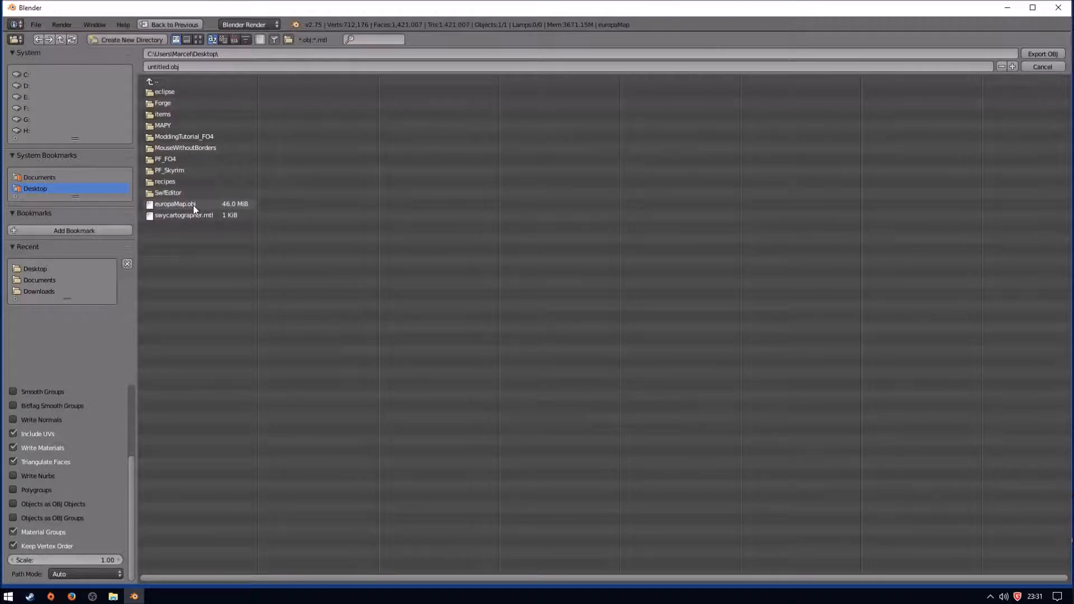
- Quit Blender without saving, then open Cartographer and move its log window clear of the map window
left_click(1058, 8)
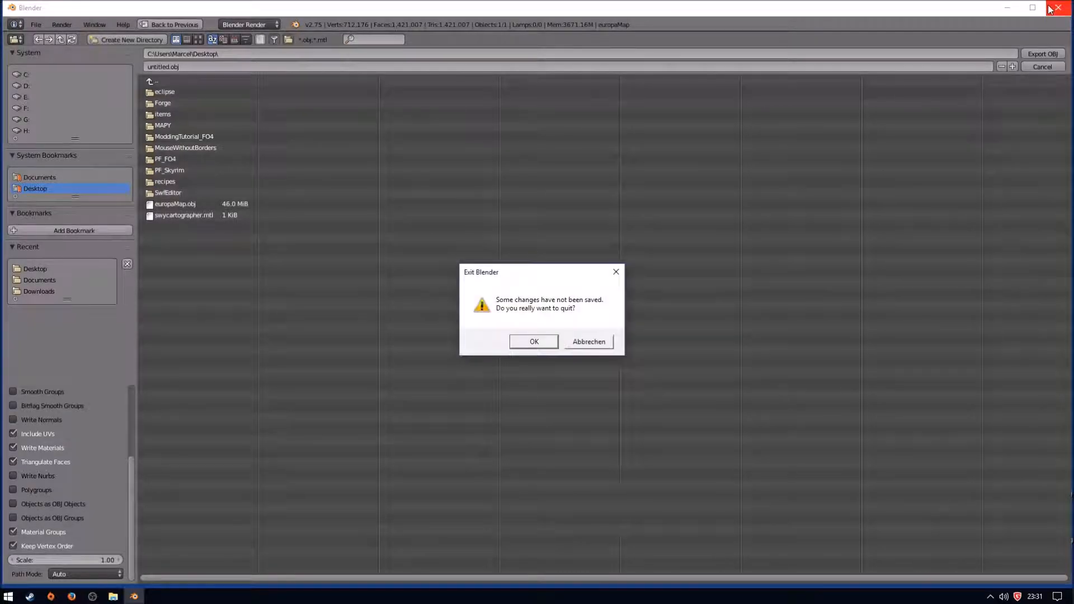
left_click(541, 338)
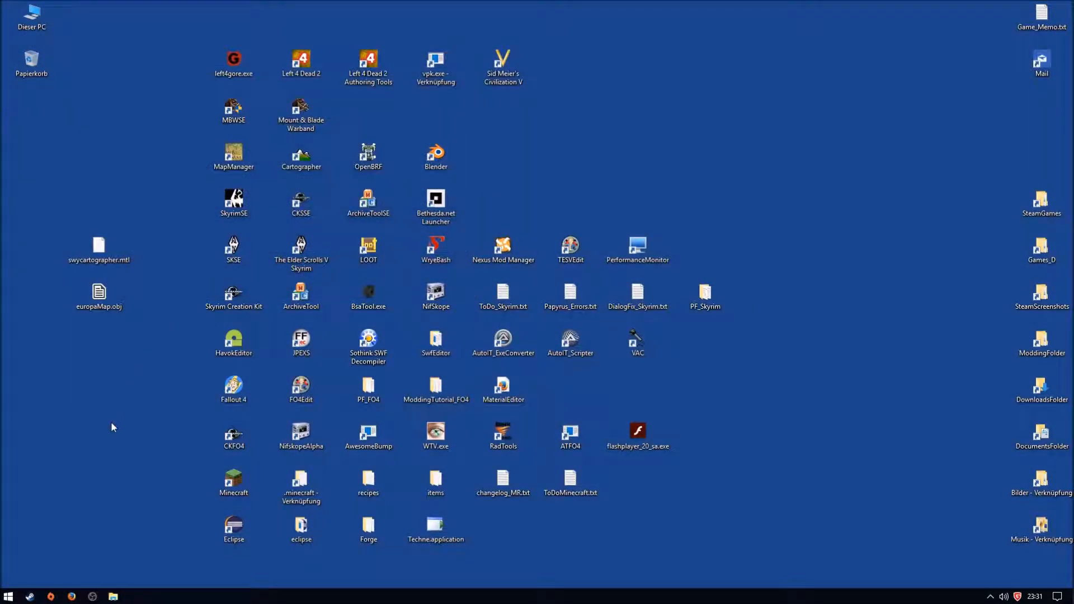
double_click(301, 159)
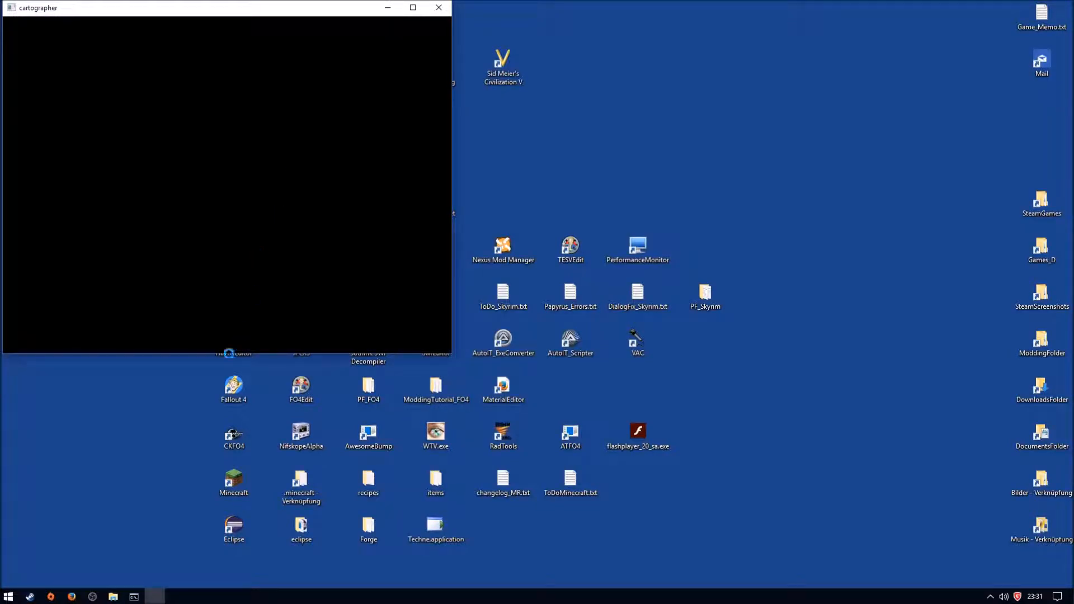
left_click_drag(197, 26, 777, 143)
left_click(254, 5)
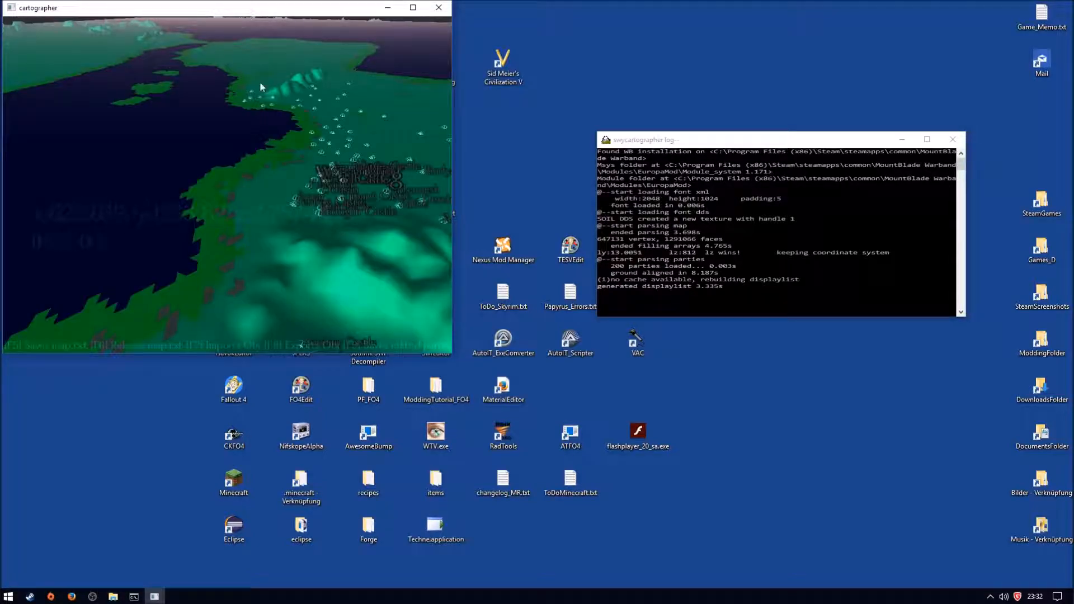
- Try to import europaMap.obj from the Desktop into Cartographer and close the program
key("F7")
scroll(184, 221, "down", 10)
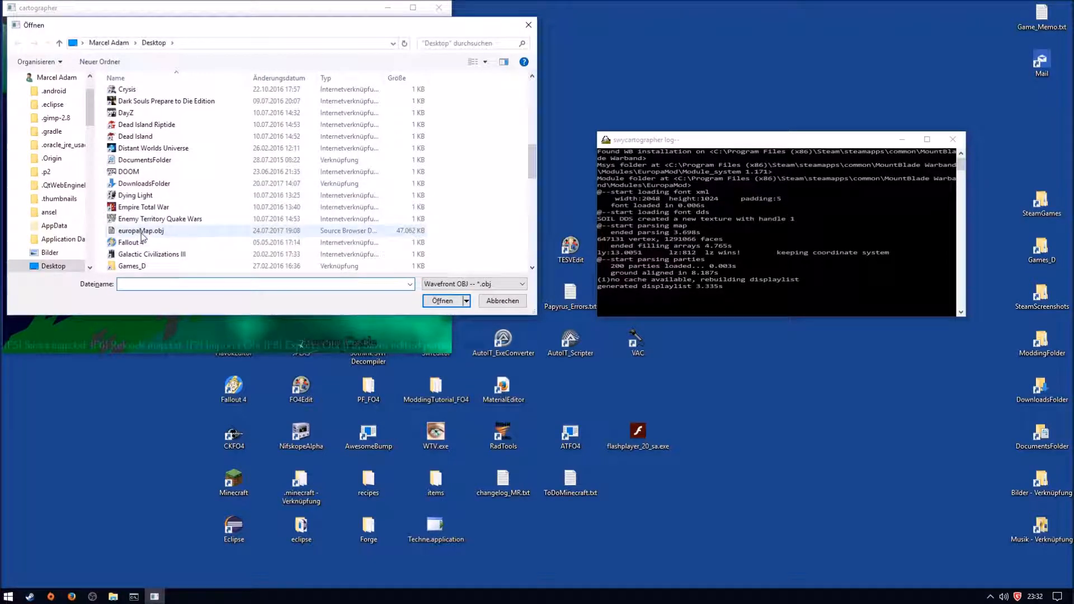
double_click(141, 232)
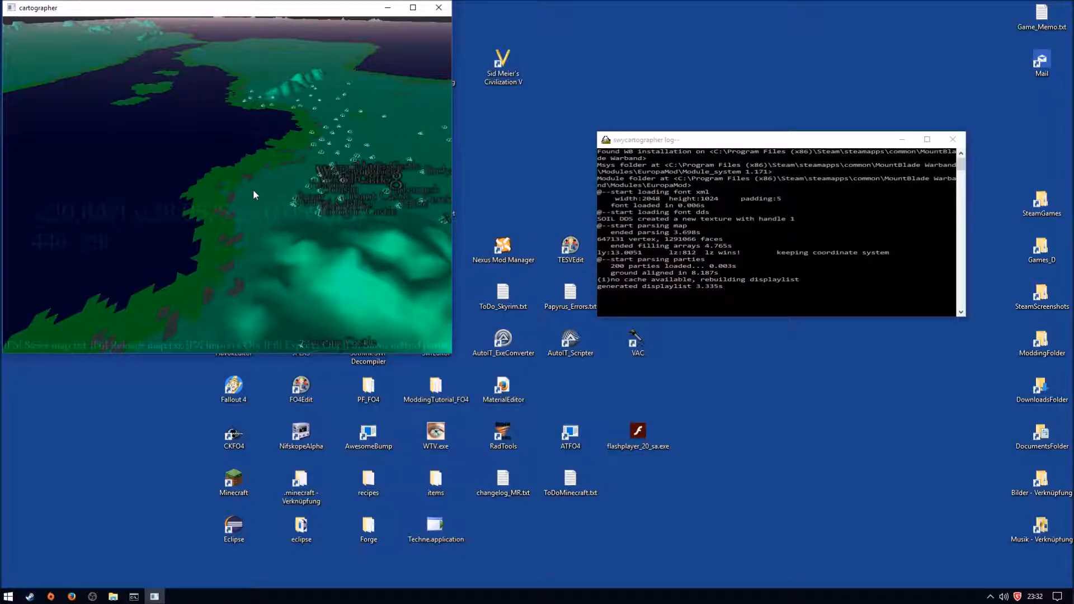
left_click(439, 8)
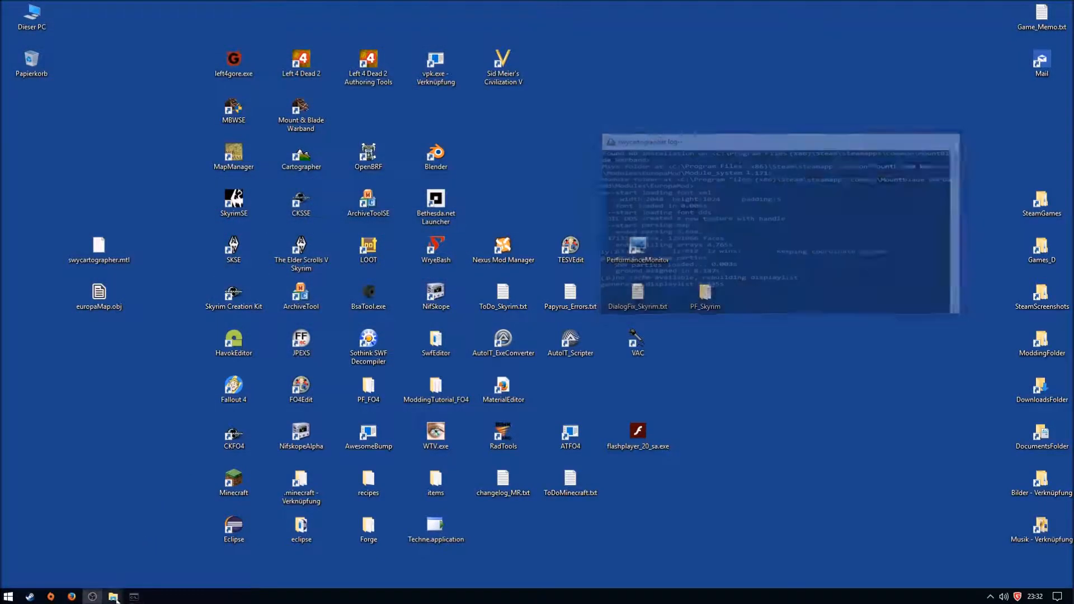
- Look up the map.txt files in the EuropaMod and Native module folders in File Explorer
mouse_move(113, 596)
left_click(180, 558)
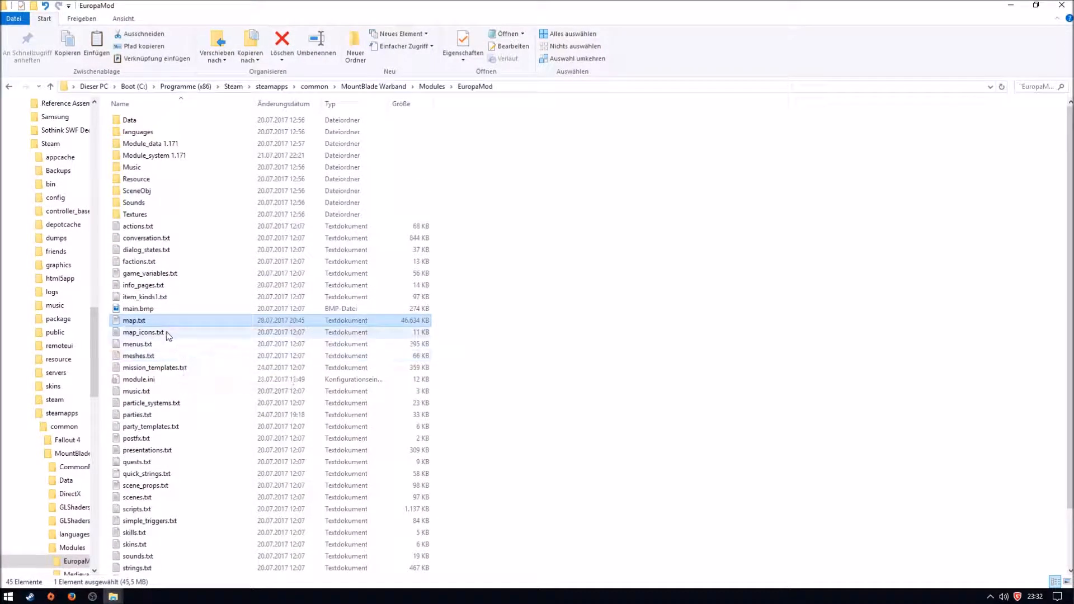
mouse_move(113, 597)
left_click(301, 567)
left_click(255, 319)
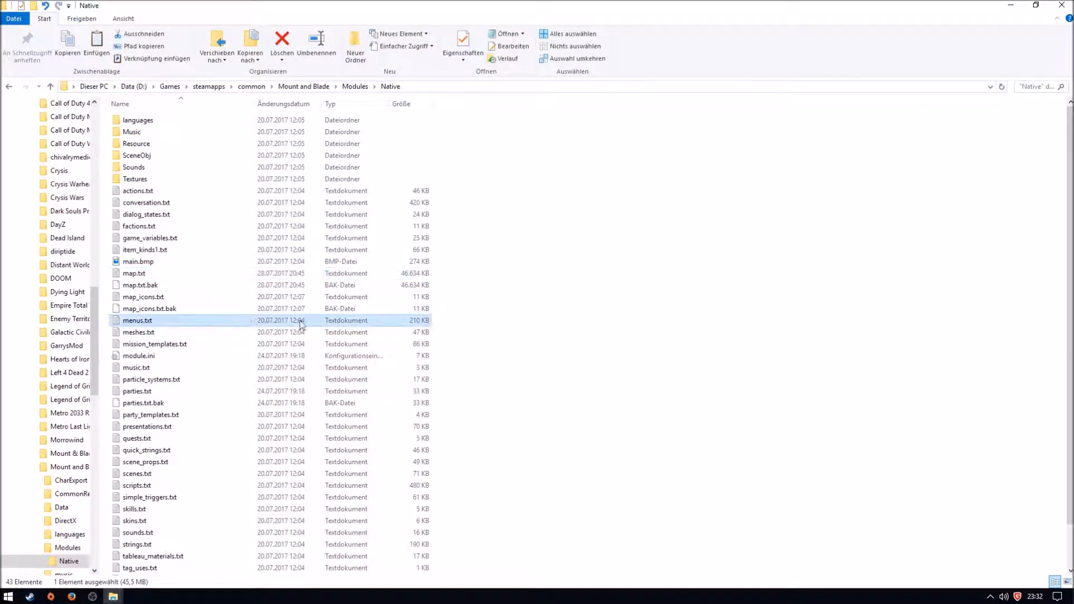
- Return to the desktop and open the Native module's map in Thorgrim's M&B Map Editor through MapManager
left_click(1072, 596)
double_click(246, 159)
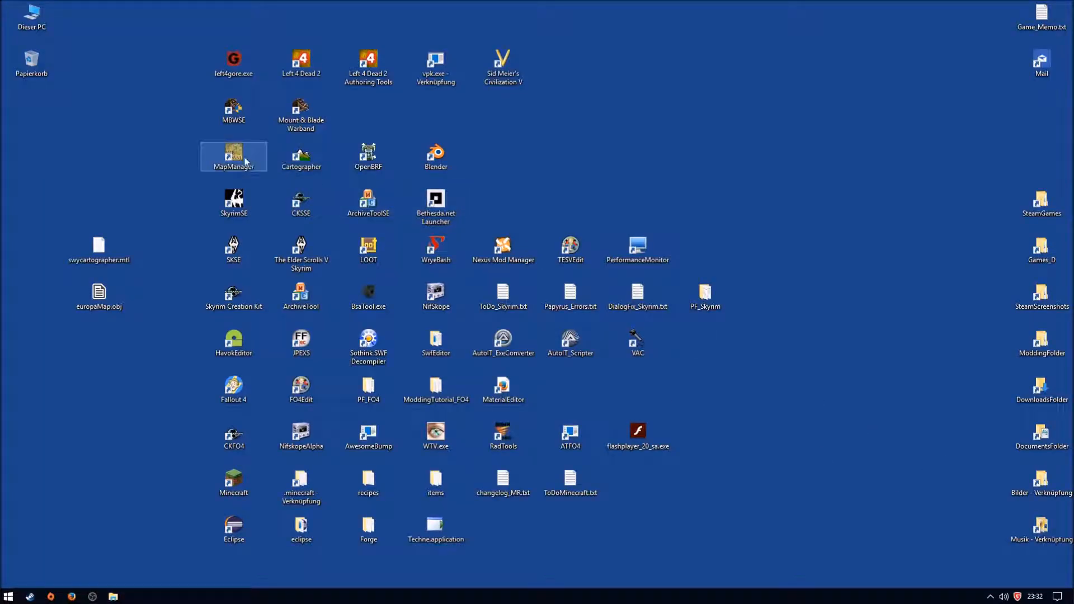
left_click(628, 386)
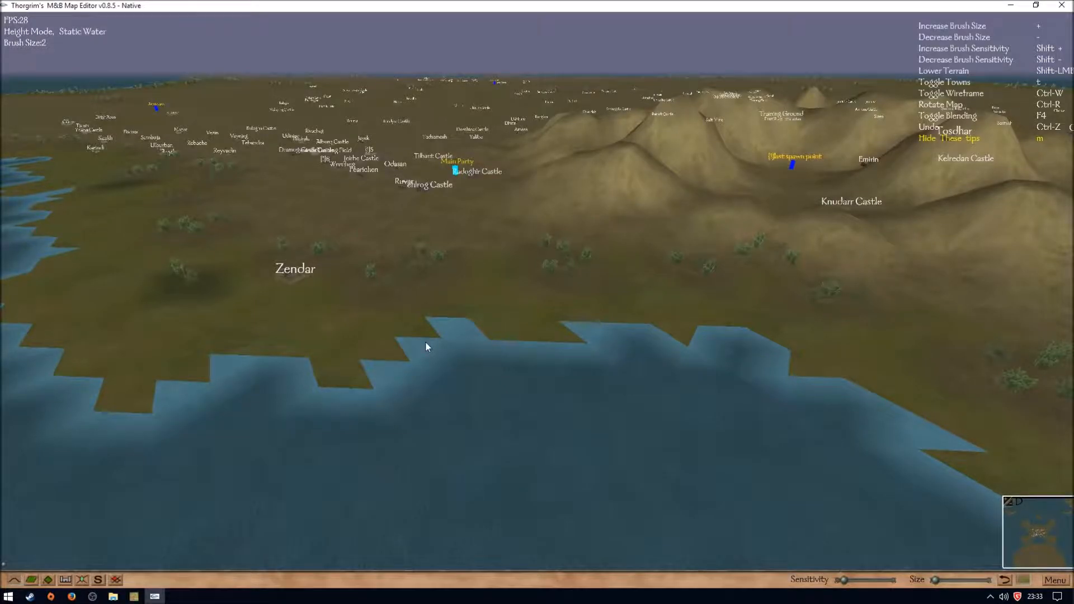
- Switch the terrain to wireframe display and examine the mesh around the towns and the mountain ridge
scroll(425, 341, "down", 5)
scroll(426, 343, "down", 5)
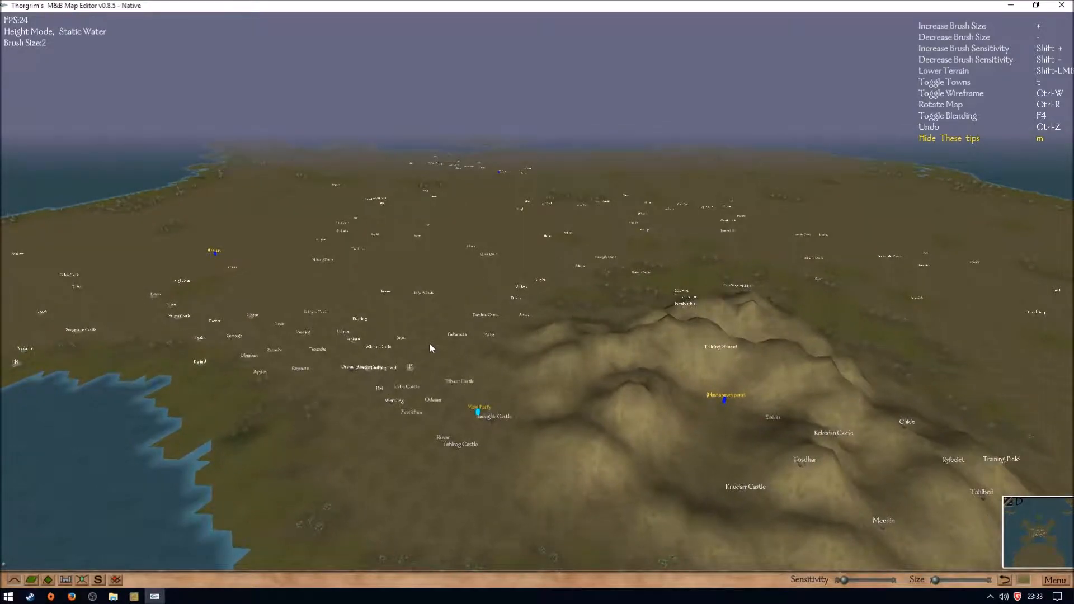
key("ctrl+w")
right_click_drag(586, 293, 539, 276)
key("w")
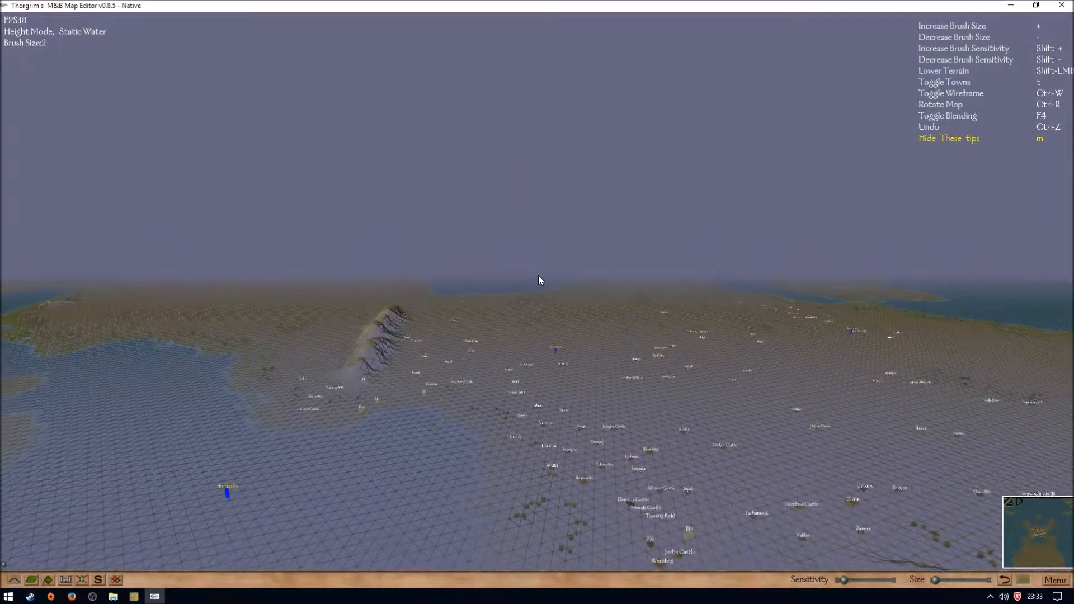
key("w")
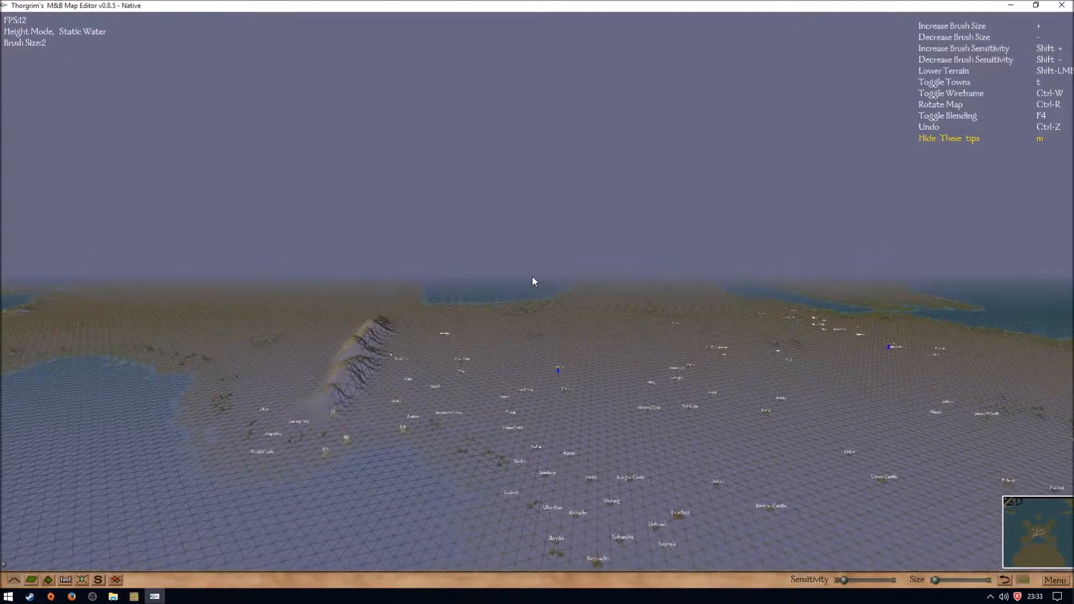
key("w")
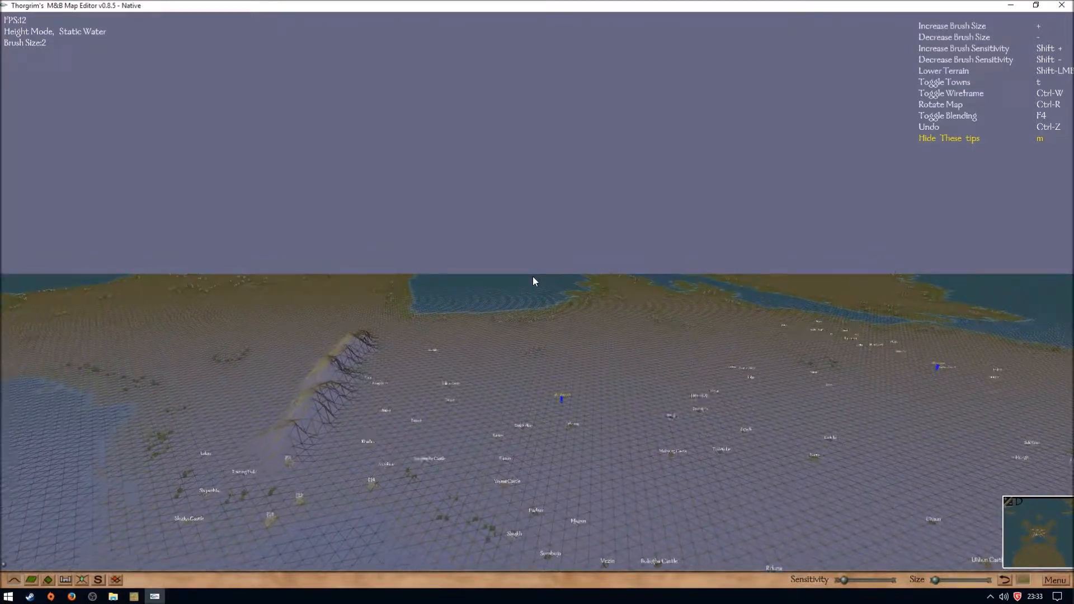
key("w")
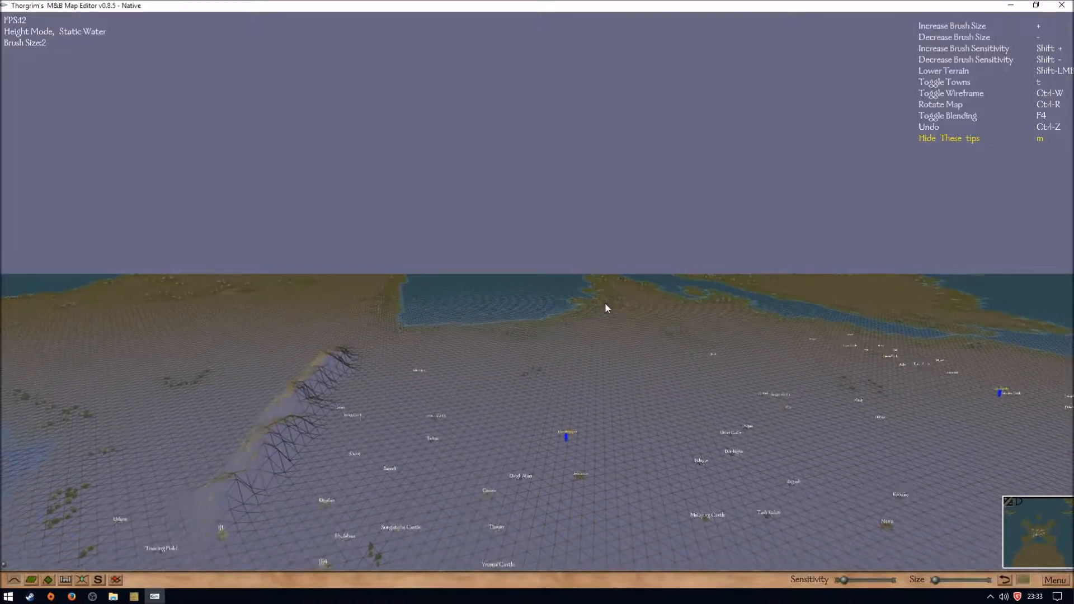
key("ctrl+w")
key("w")
key("ctrl+w")
key("ctrl+w")
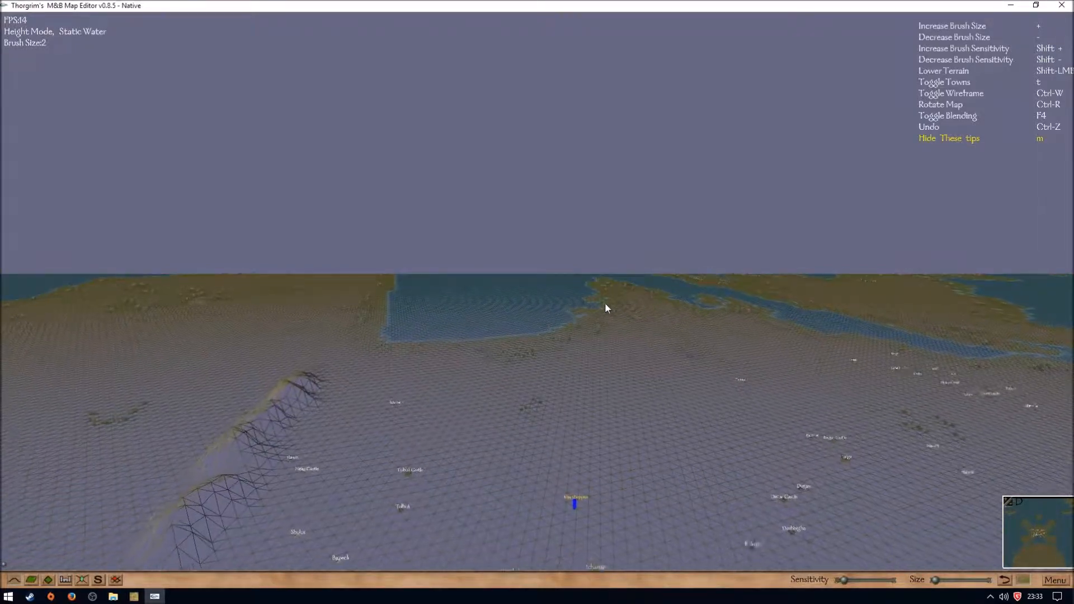
- Examine the wireframe terrain north of the mountain ridge, across the bay and along its coastlines
key("w")
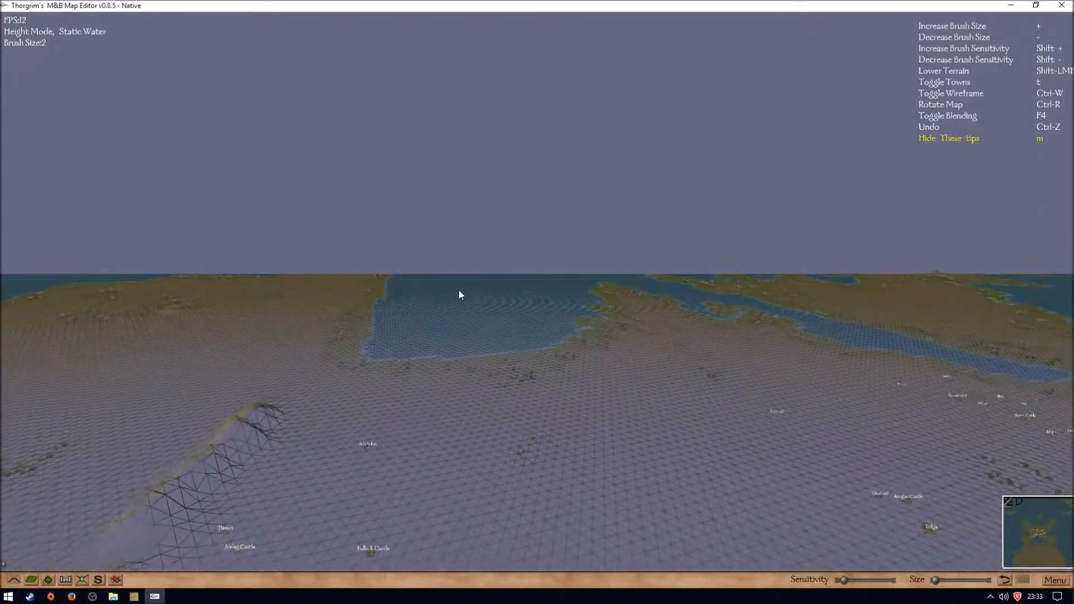
key("w")
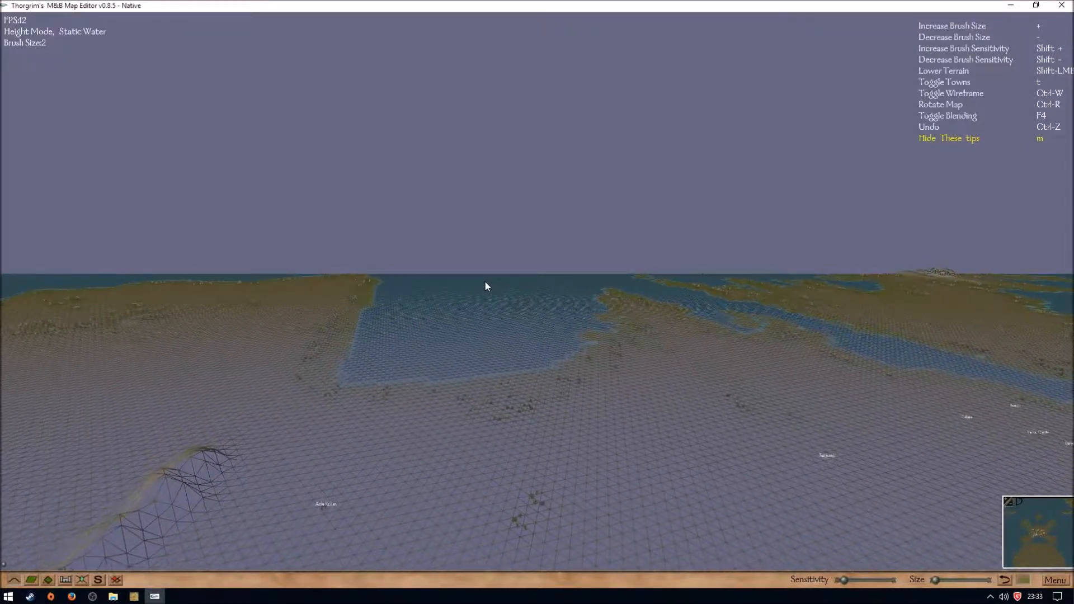
key("w")
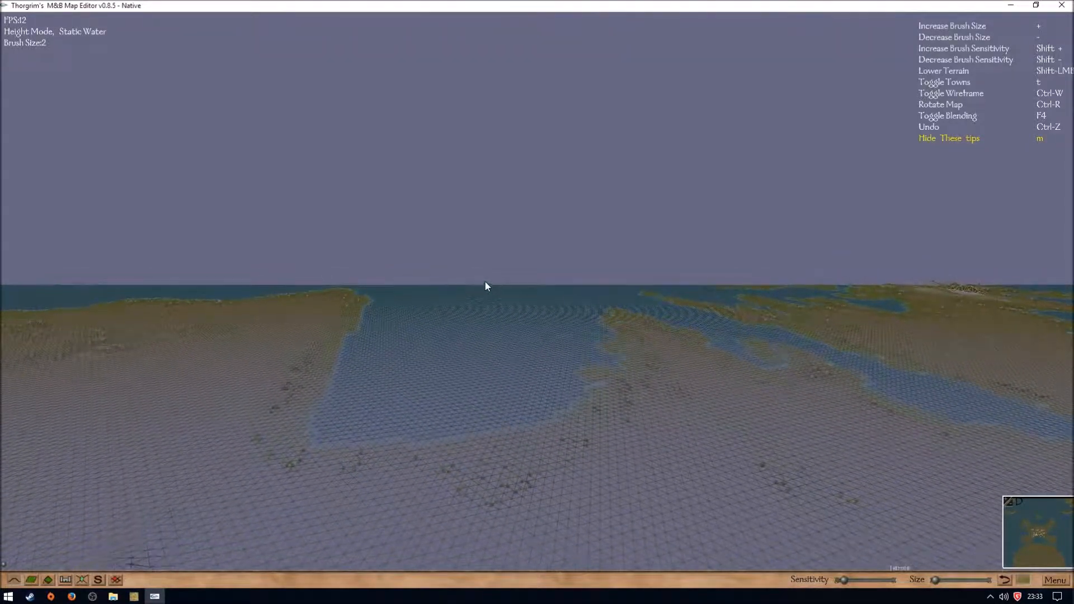
key("w")
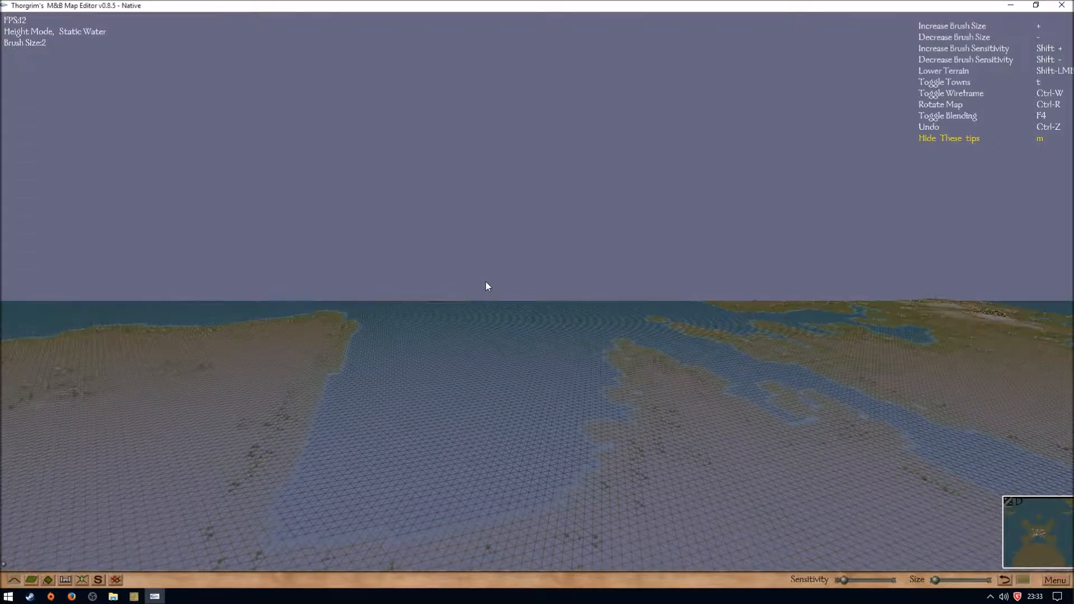
key("w")
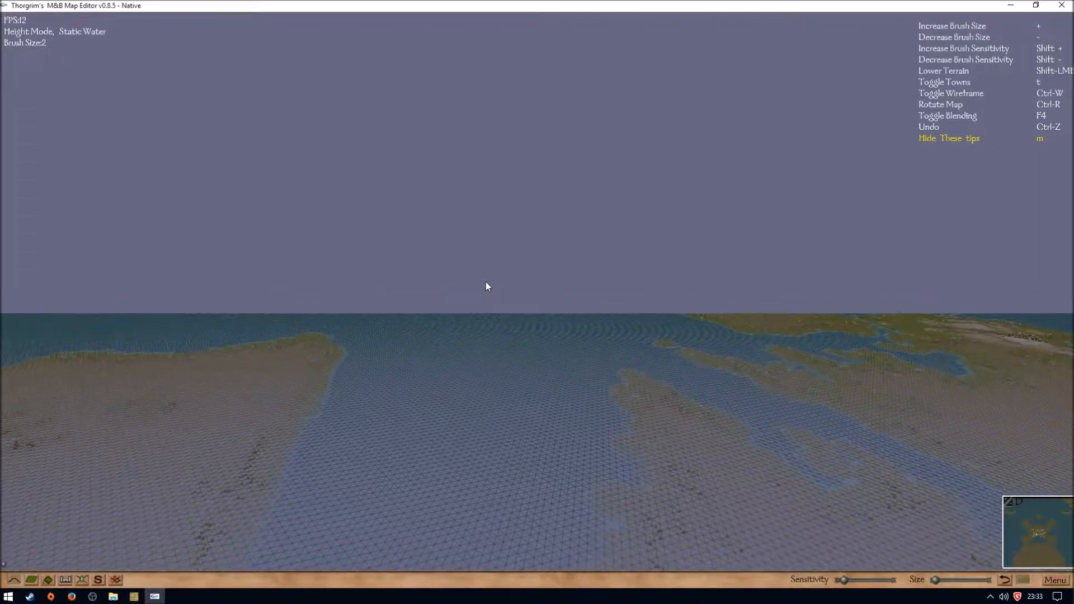
key("w")
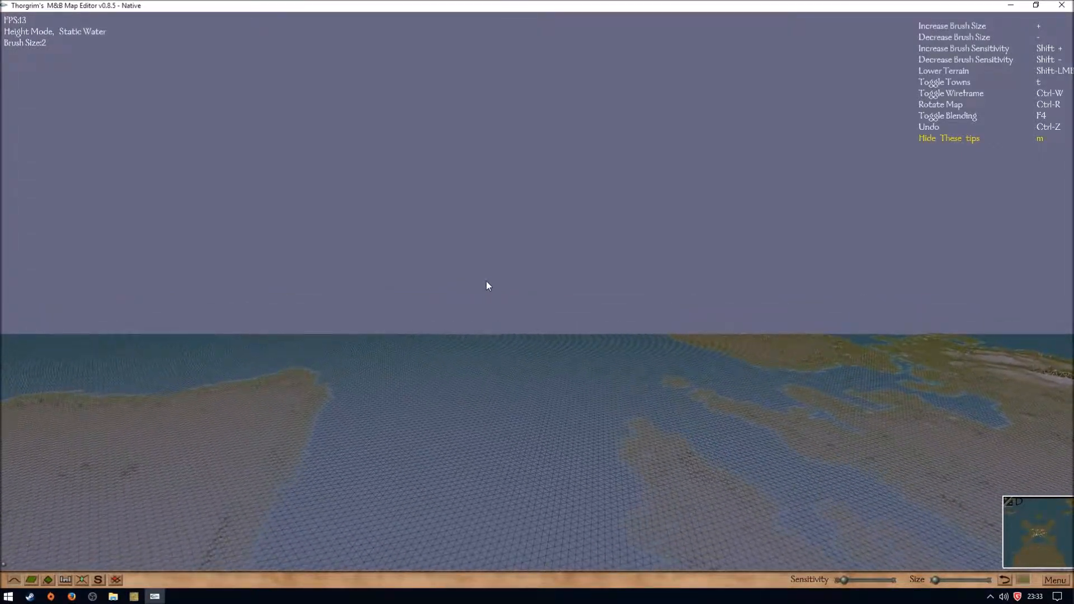
key("w")
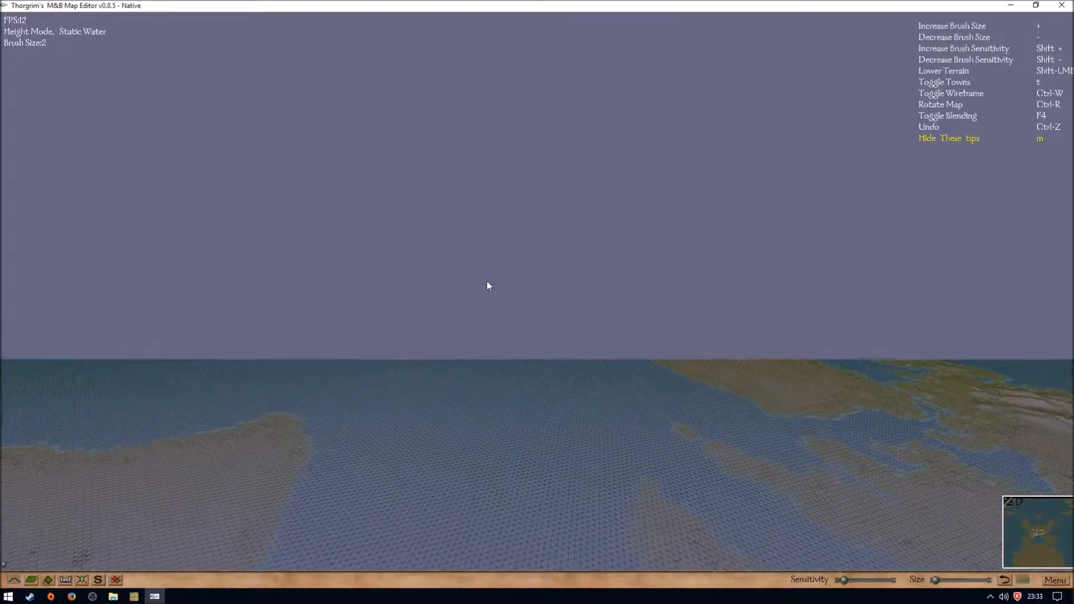
- Inspect the open sea's wireframe and the coarse, irregular mesh along the map's outer edge beyond the headlands
right_click_drag(525, 328, 358, 392)
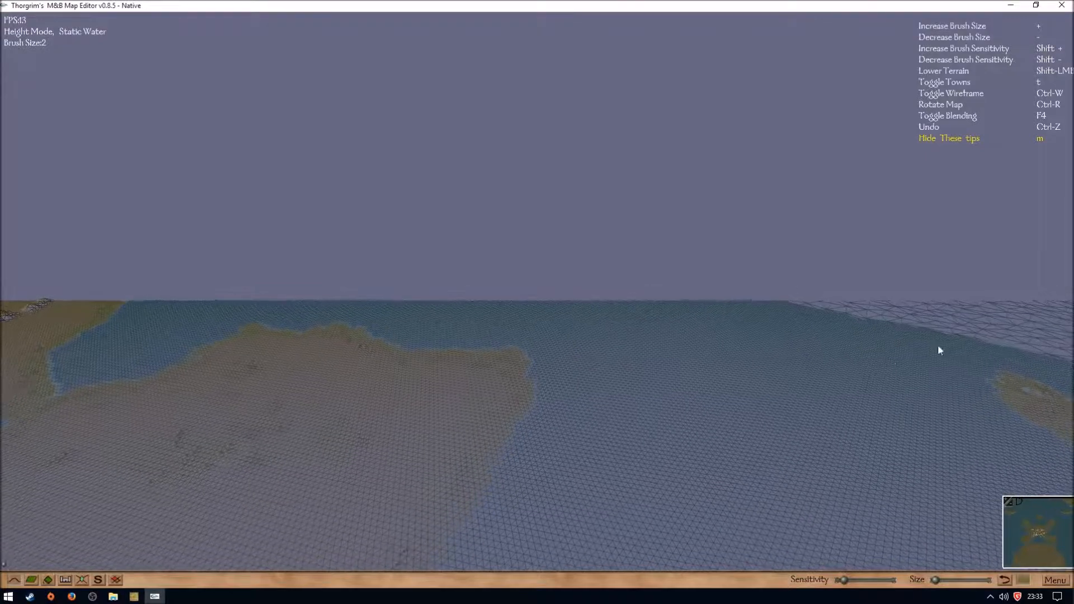
key("w")
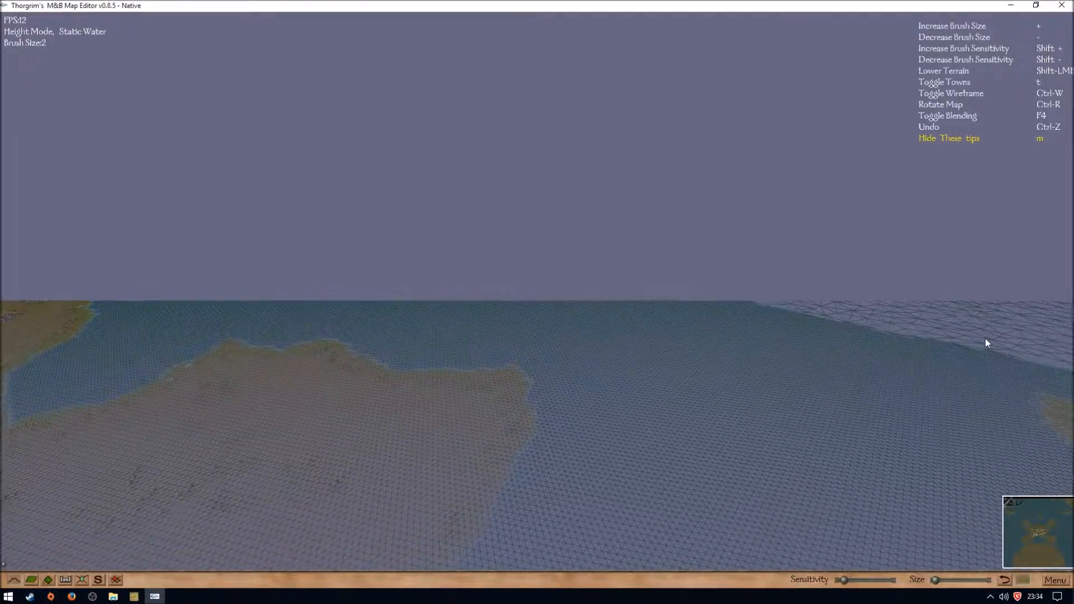
key("w")
right_click_drag(777, 340, 1063, 347)
key("w")
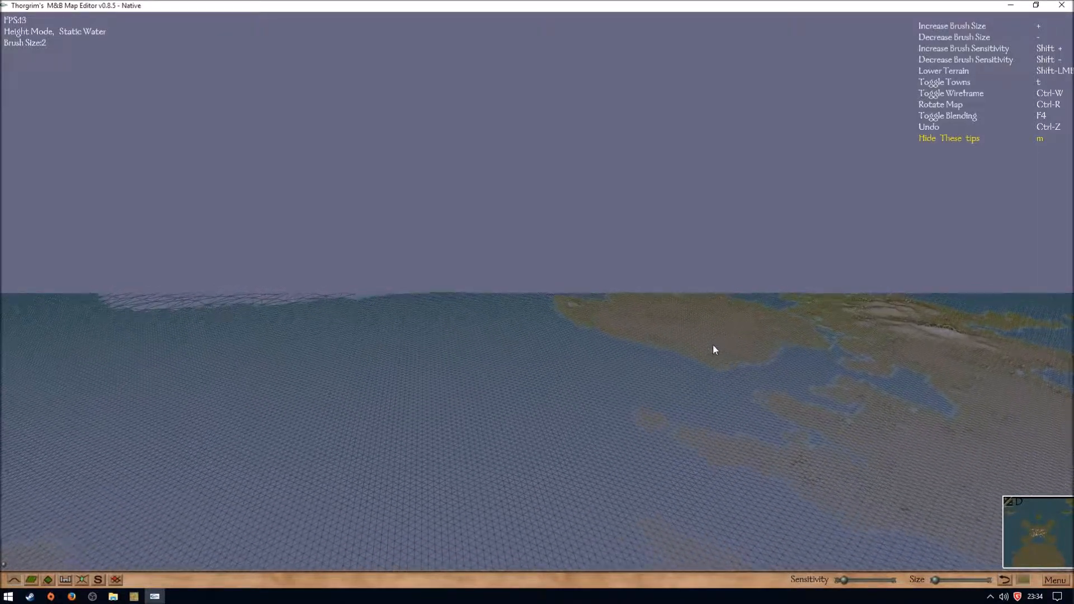
right_click_drag(713, 345, 434, 322)
key("w")
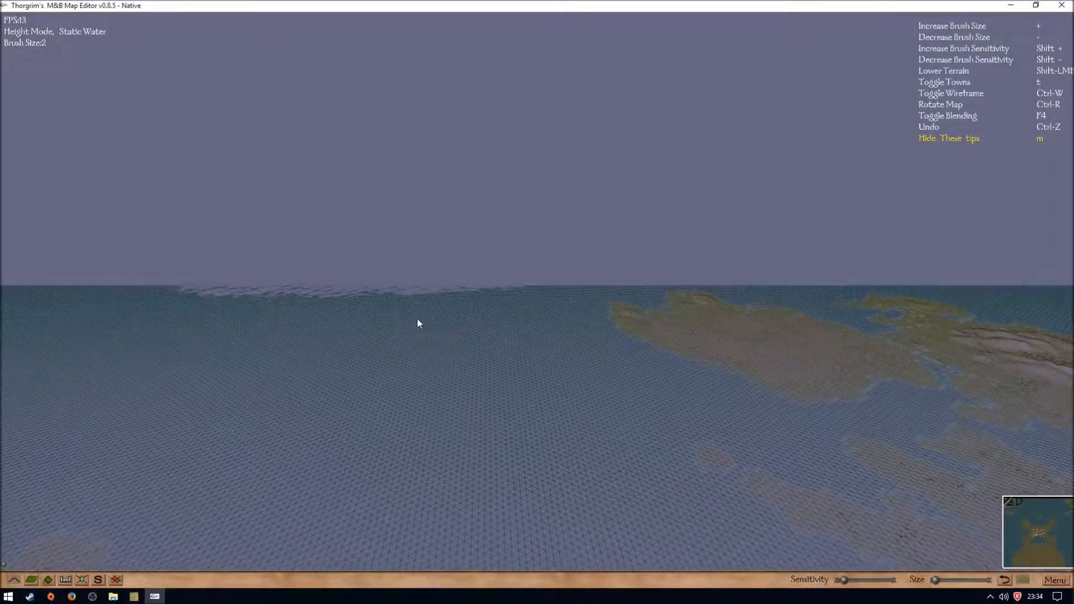
key("w")
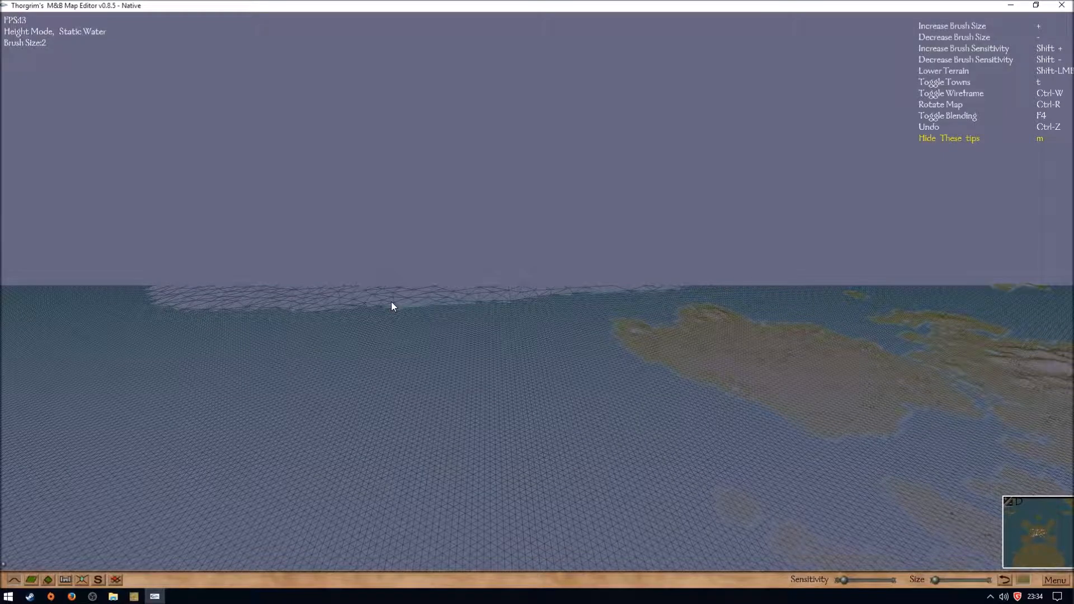
key("w")
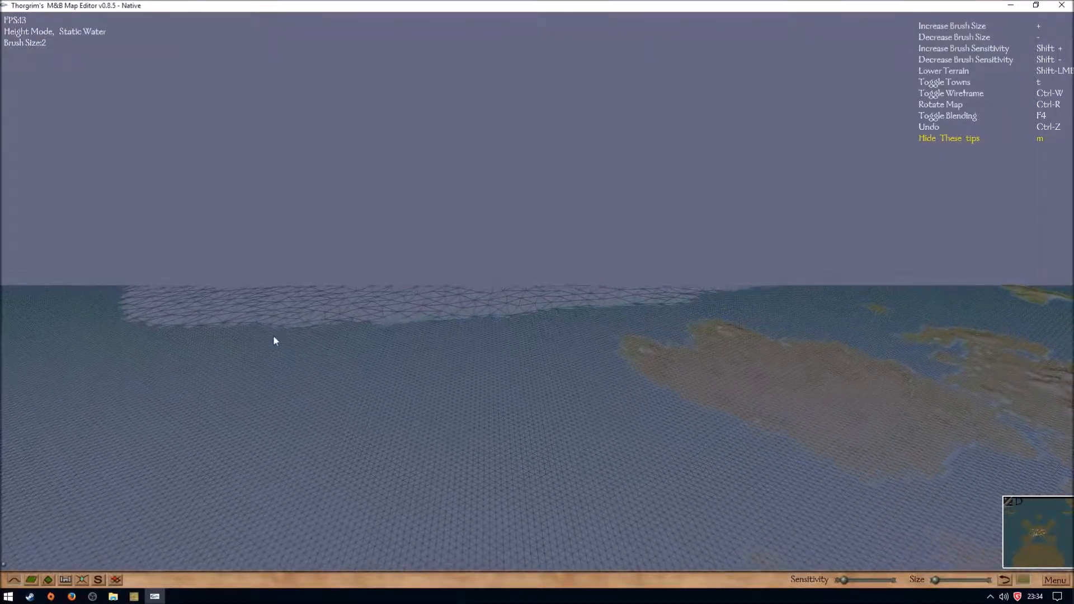
key("w")
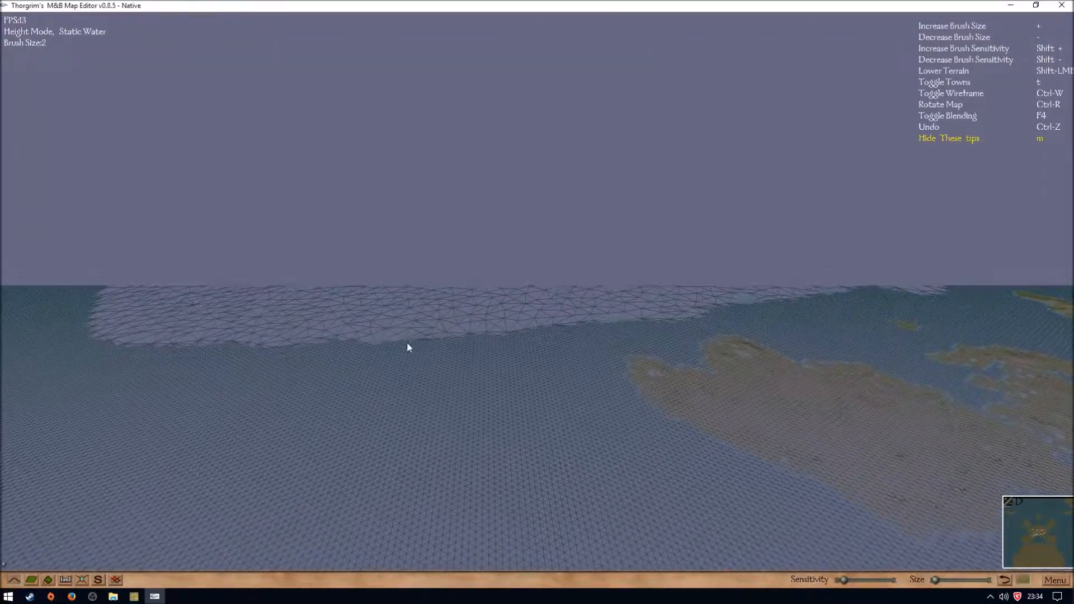
key("w")
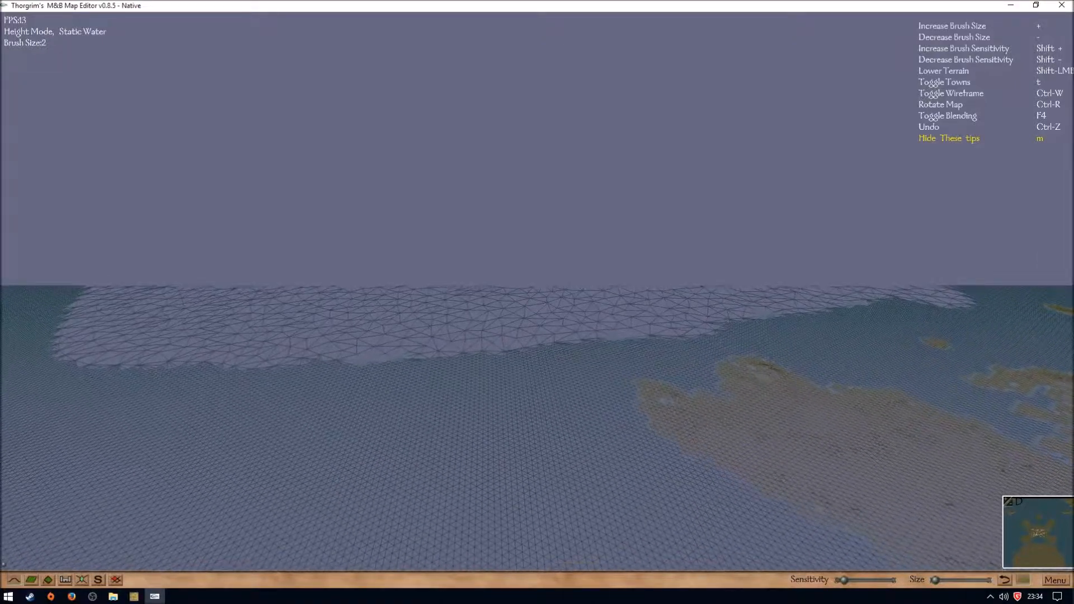
right_click_drag(602, 330, 594, 279)
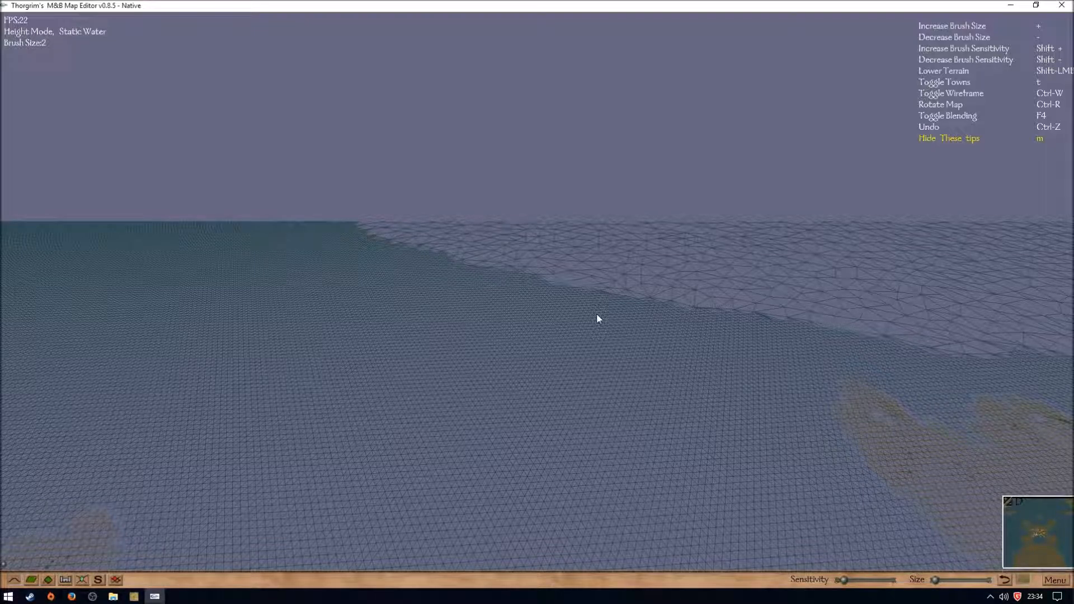
- Close Thorgrim's M&B Map Editor and MapManager to return to the desktop
left_click(1063, 7)
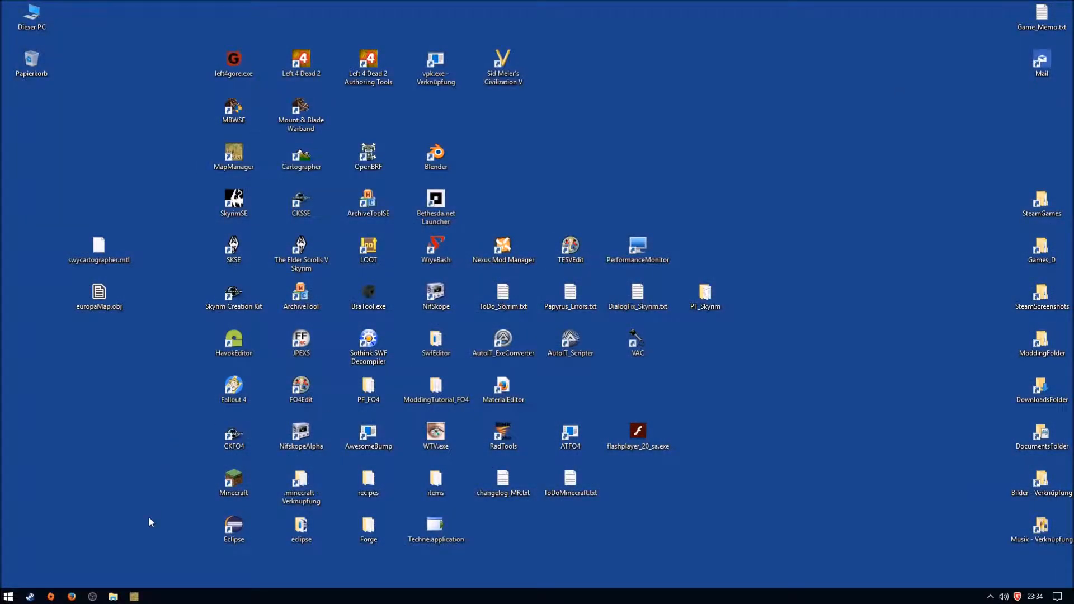
left_click(674, 190)
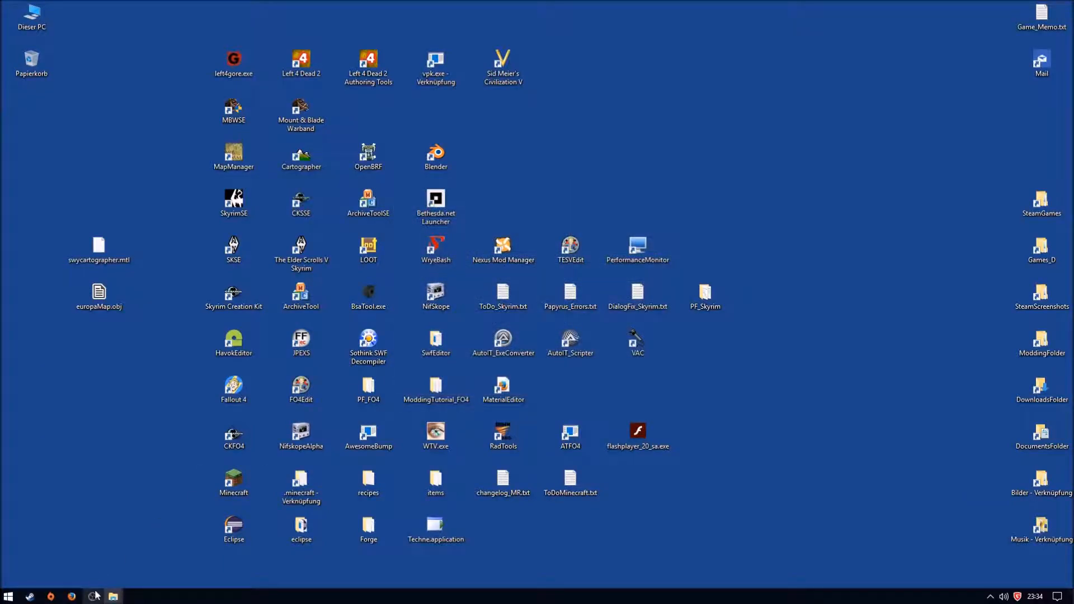